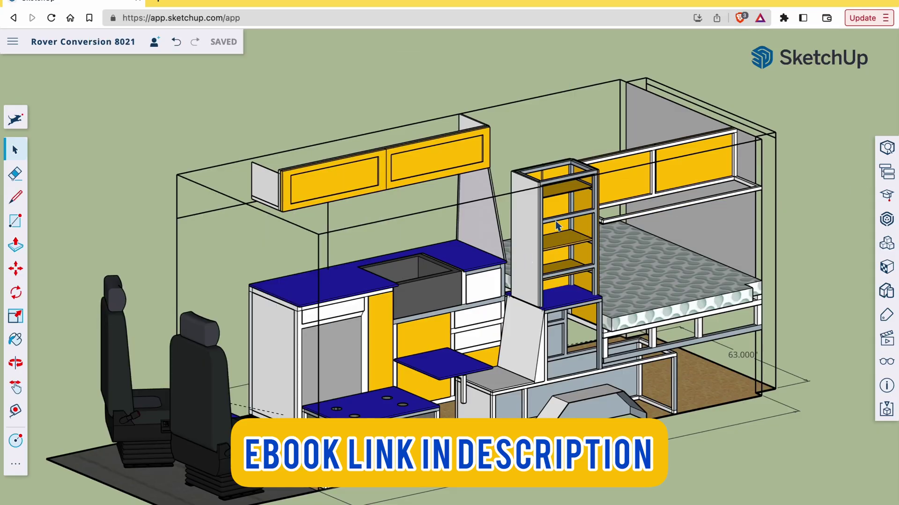
middle_drag(529, 225, 529, 223)
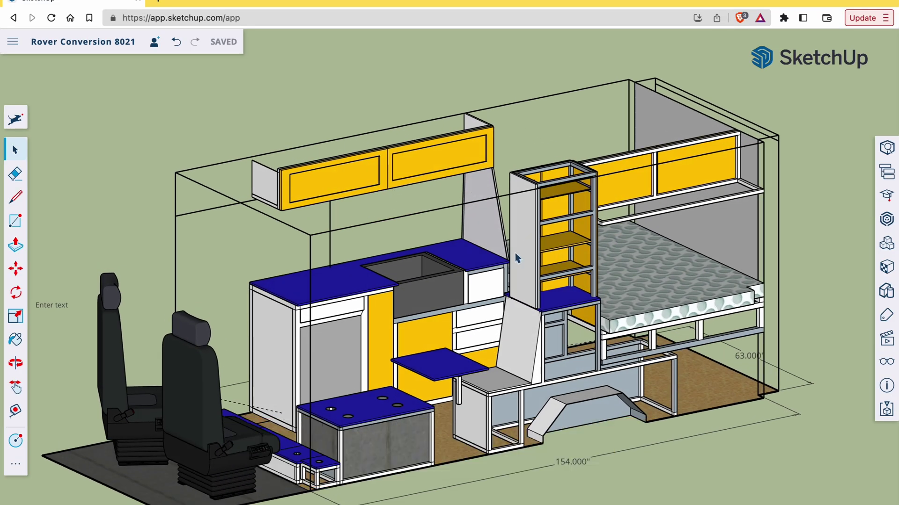
middle_drag(515, 254, 515, 254)
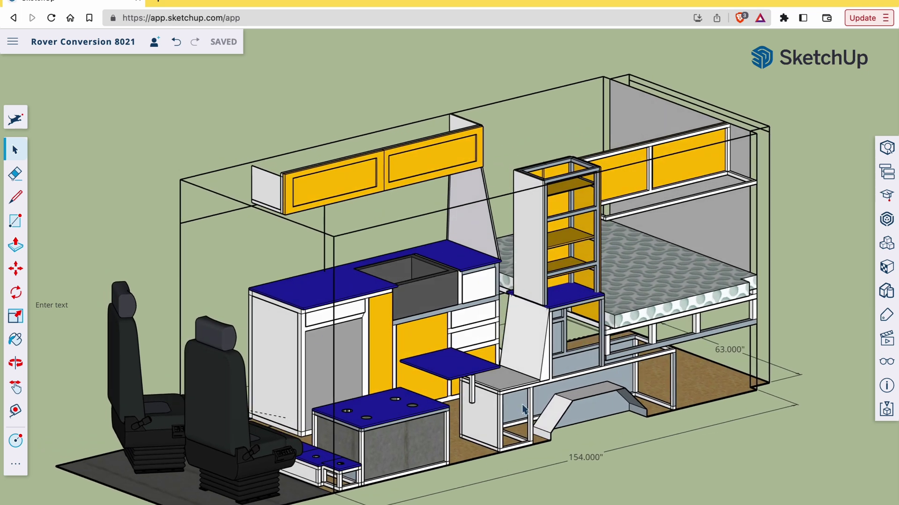
middle_drag(454, 341, 455, 343)
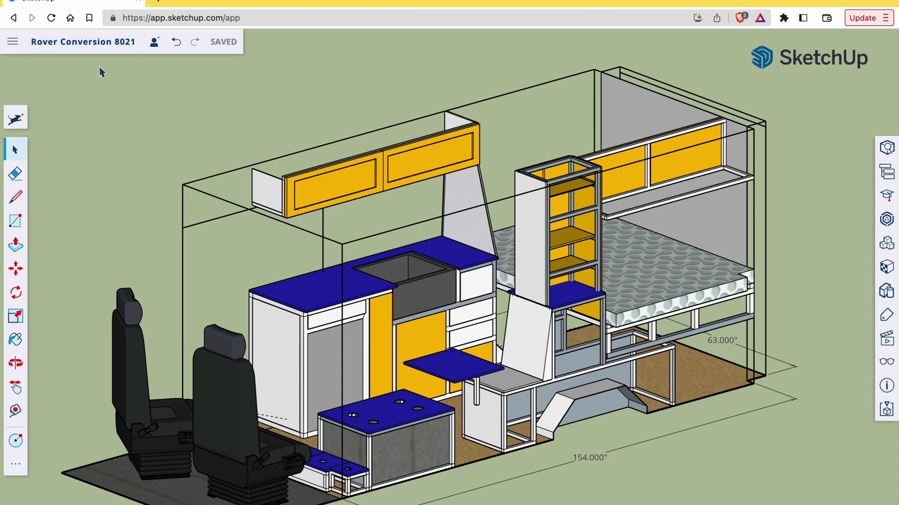
- Close the Rover Conversion 8021 model without purging its unused items and create a new blank model
click(7, 46)
click(39, 72)
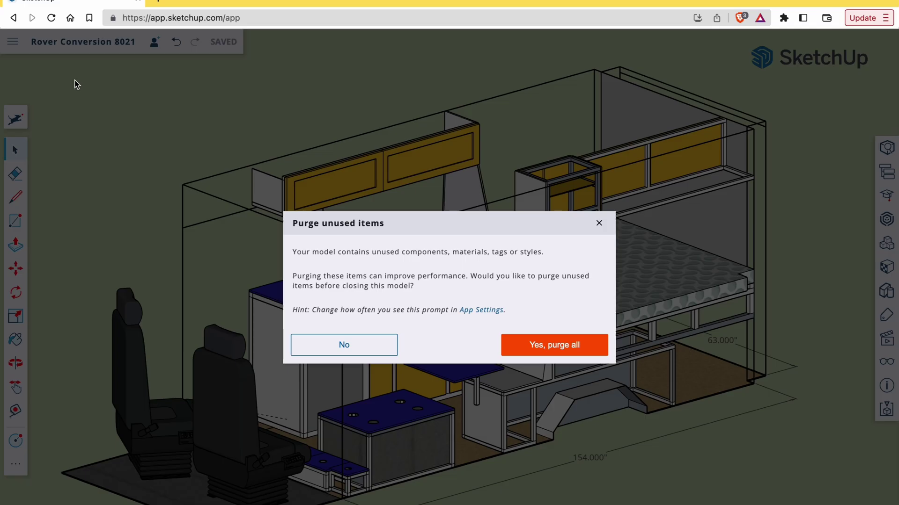
click(361, 347)
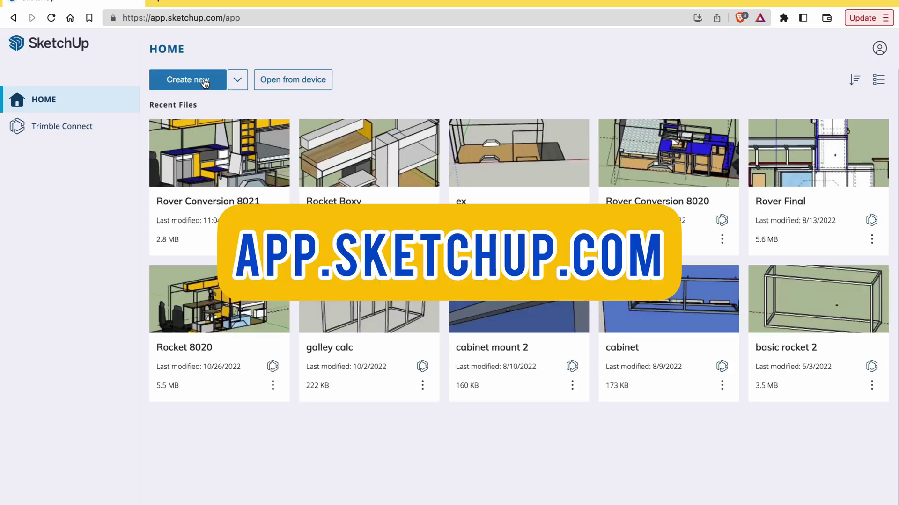
drag(240, 18, 152, 17)
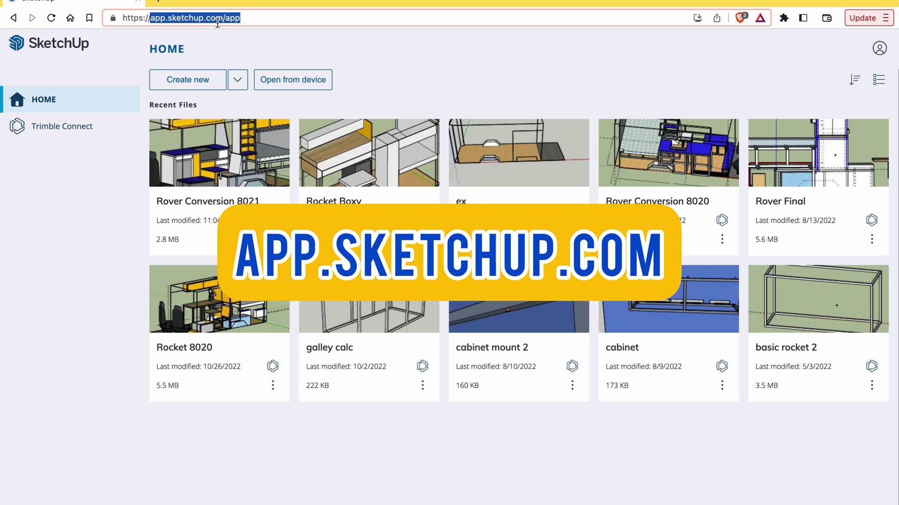
click(201, 79)
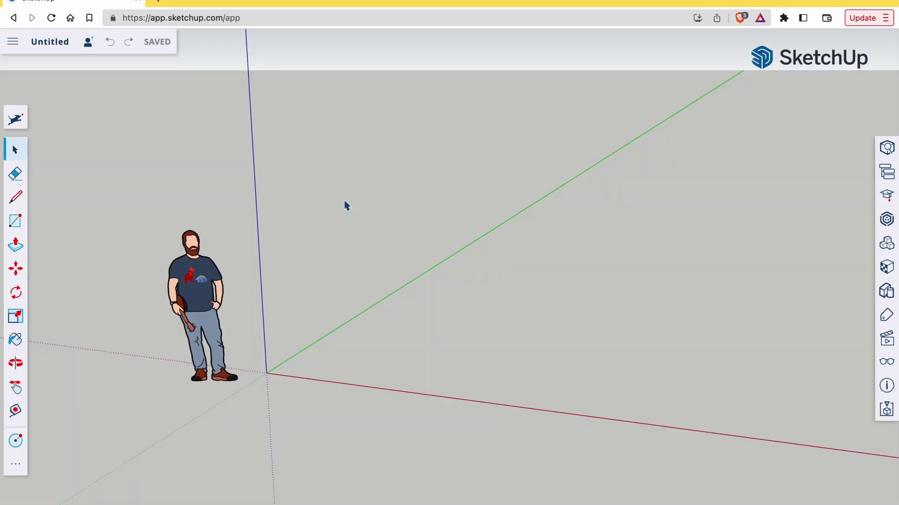
- Delete the default person figure standing beside the origin
scroll(345, 206, down, 5)
scroll(345, 206, up, 8)
scroll(345, 206, down, 3)
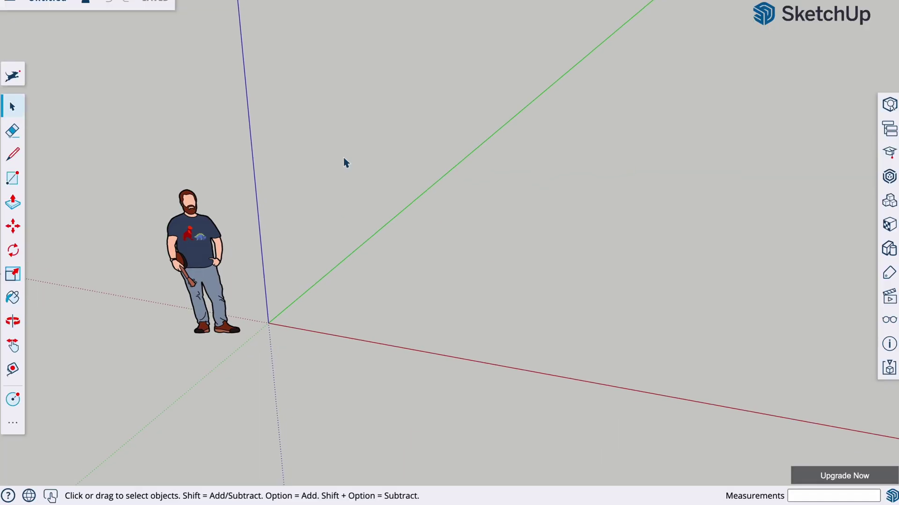
scroll(346, 162, up, 3)
scroll(345, 162, down, 1)
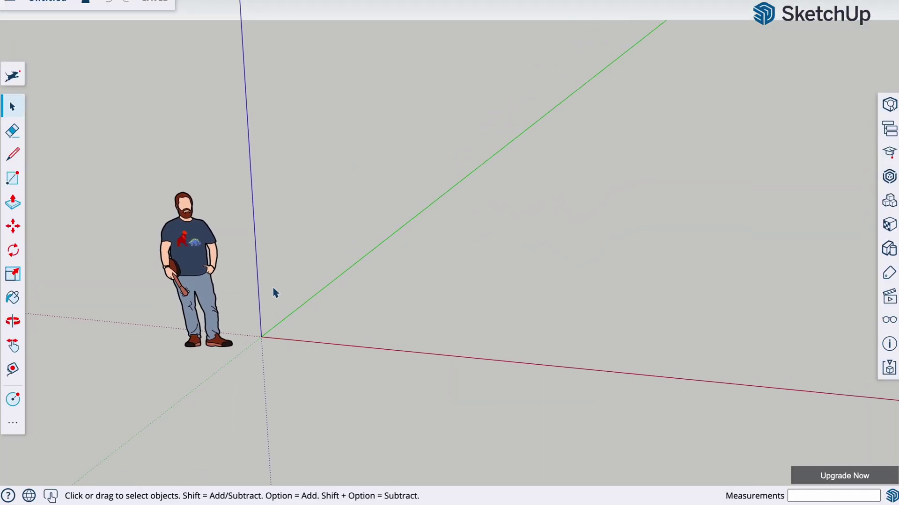
click(200, 251)
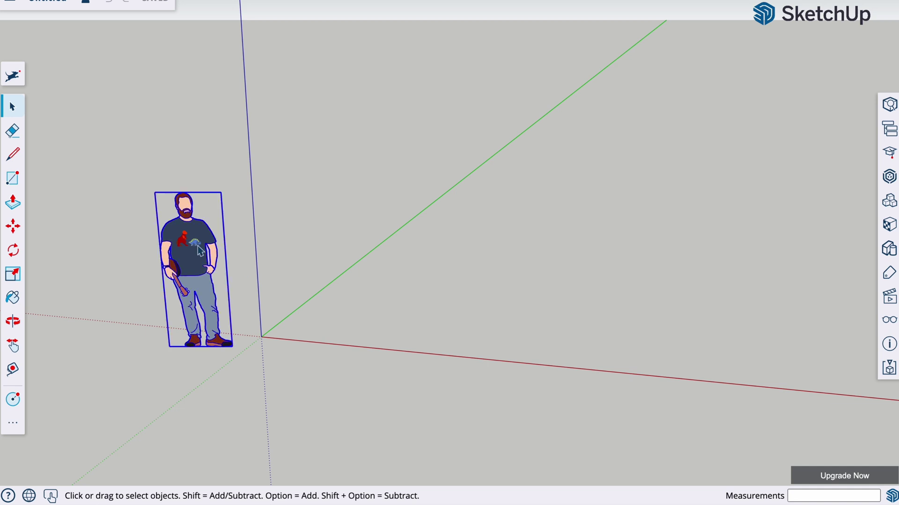
key(Delete)
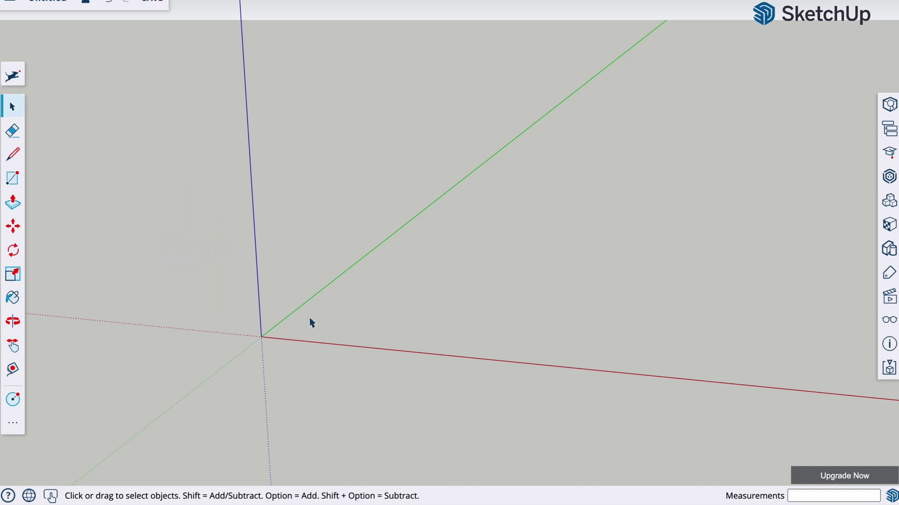
- Examine the empty workspace around the origin by orbiting, panning and zooming the view
mouse_move(277, 372)
middle_down()
mouse_move(278, 393)
mouse_move(278, 365)
mouse_move(278, 389)
mouse_move(466, 162)
middle_up()
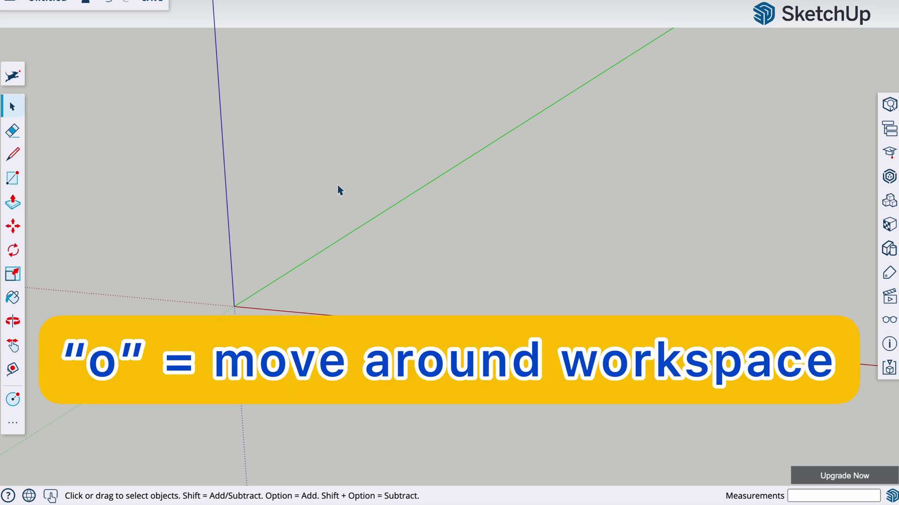
key(o)
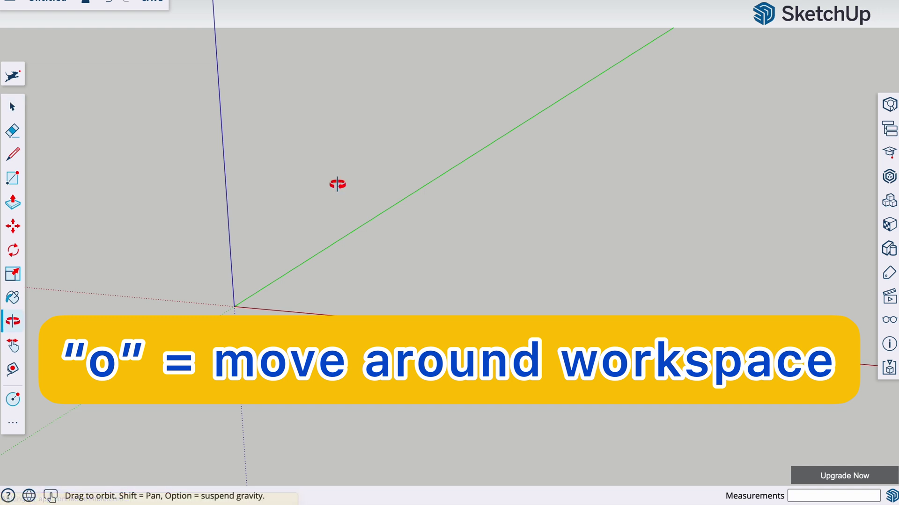
mouse_move(336, 184)
mouse_down()
mouse_move(332, 217)
mouse_move(351, 195)
mouse_move(293, 184)
mouse_move(367, 209)
mouse_move(337, 167)
mouse_move(331, 206)
mouse_move(351, 184)
mouse_move(331, 191)
mouse_up()
shift+drag(398, 196, 248, 201)
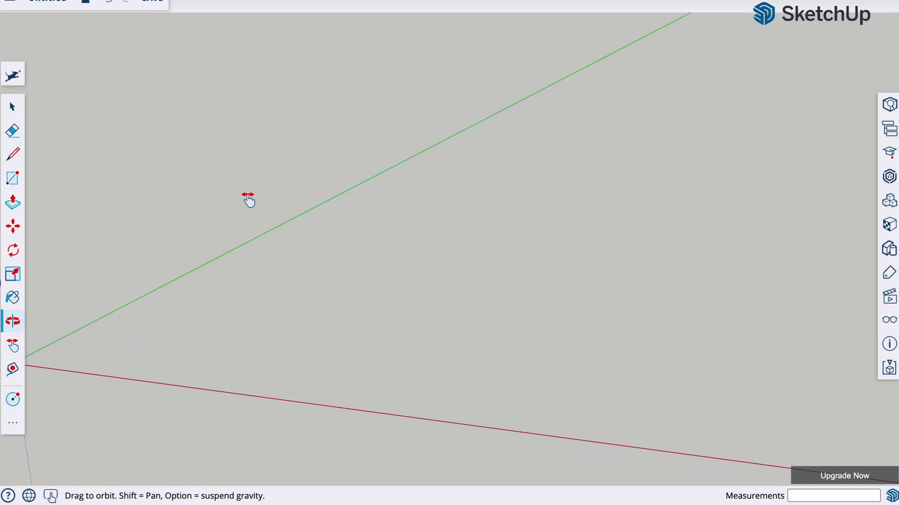
shift+drag(513, 225, 423, 228)
shift+drag(434, 138, 422, 212)
scroll(420, 209, down, 2)
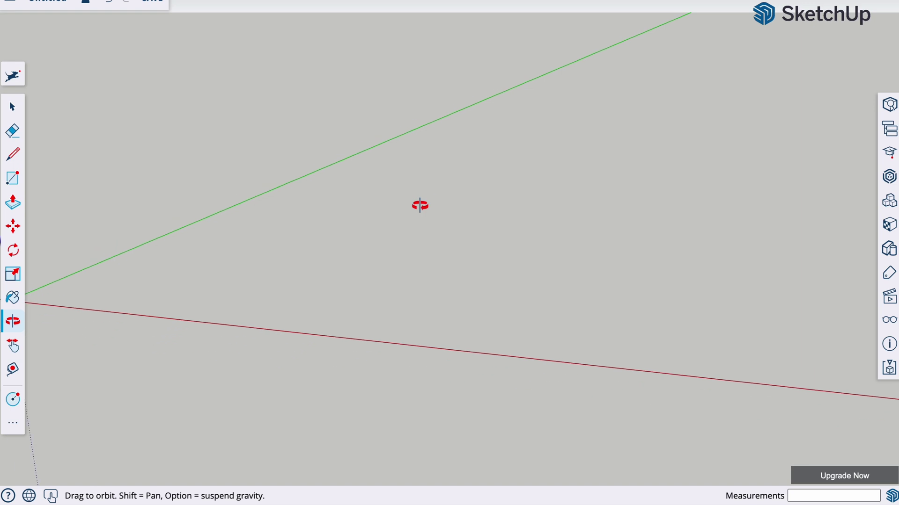
mouse_move(420, 209)
mouse_down()
mouse_move(381, 275)
mouse_move(445, 215)
mouse_move(437, 204)
mouse_up()
scroll(438, 204, down, 2)
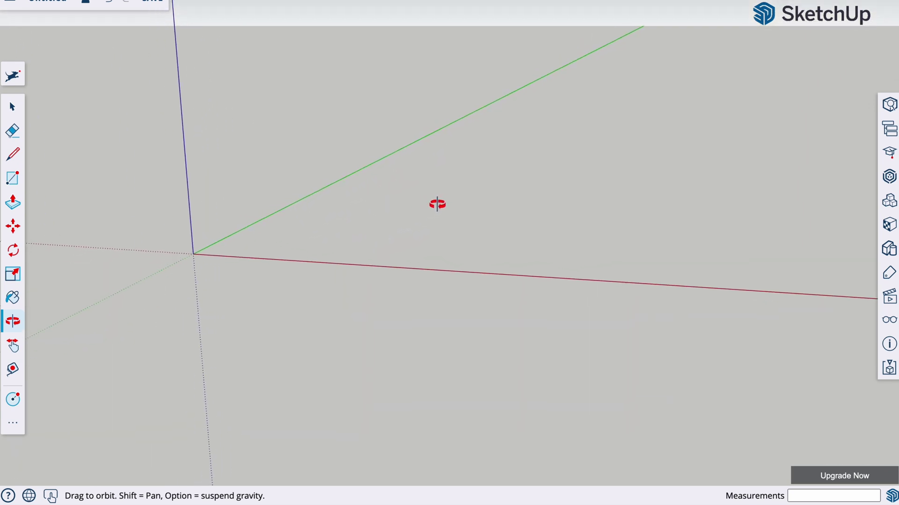
scroll(437, 204, down, 1)
scroll(437, 204, down, 2)
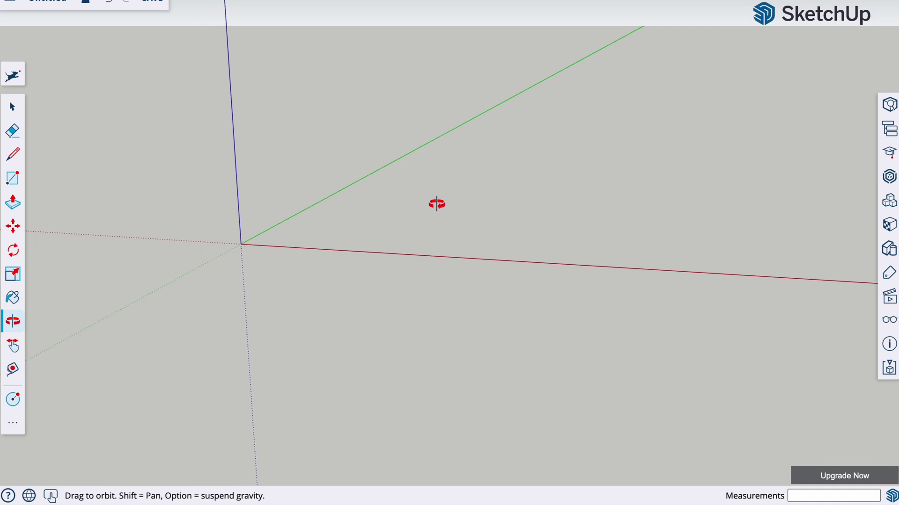
scroll(437, 204, up, 1)
scroll(437, 204, up, 1)
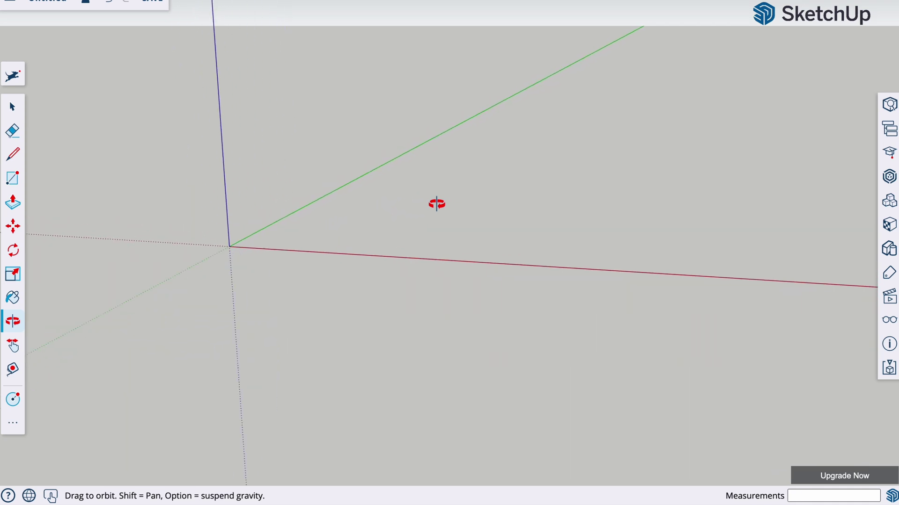
scroll(437, 204, down, 1)
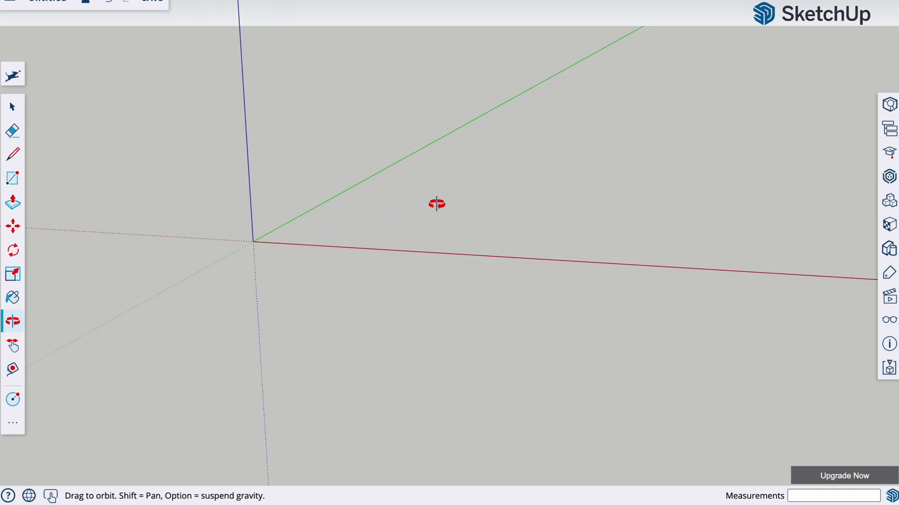
scroll(436, 204, down, 1)
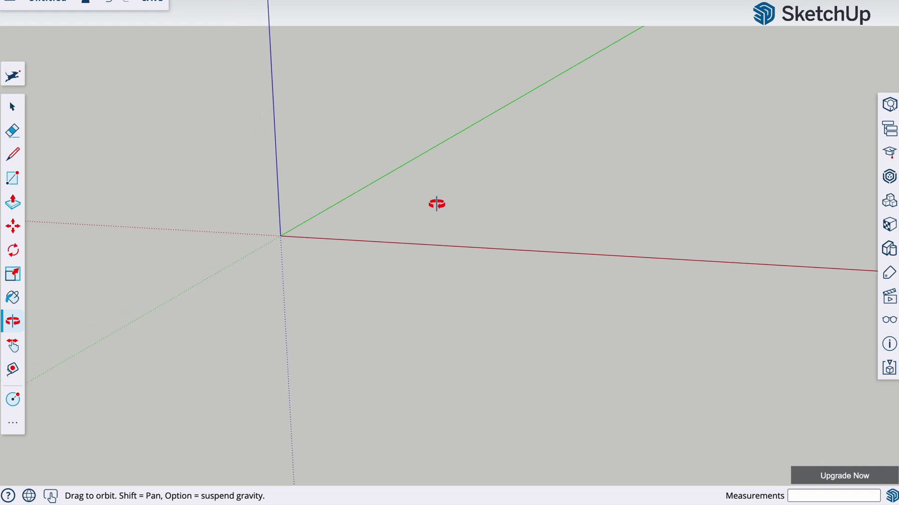
drag(431, 177, 400, 211)
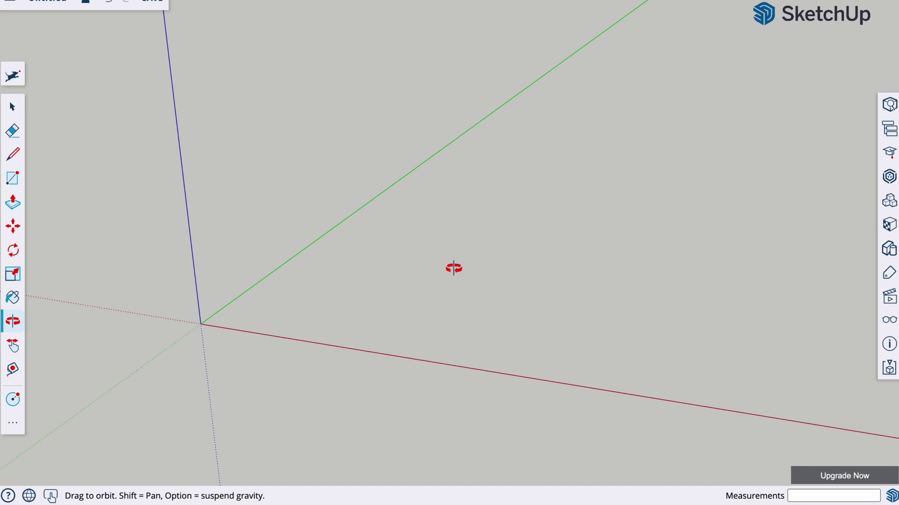
key(r)
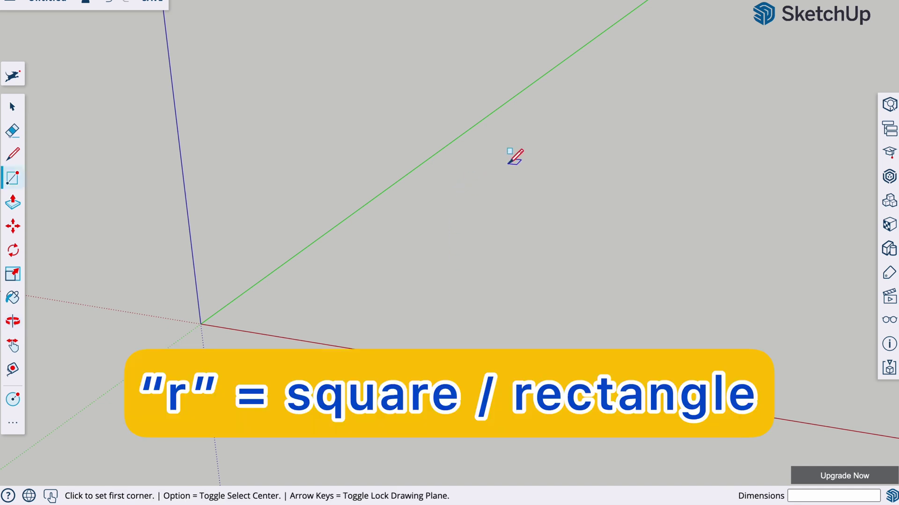
click(421, 226)
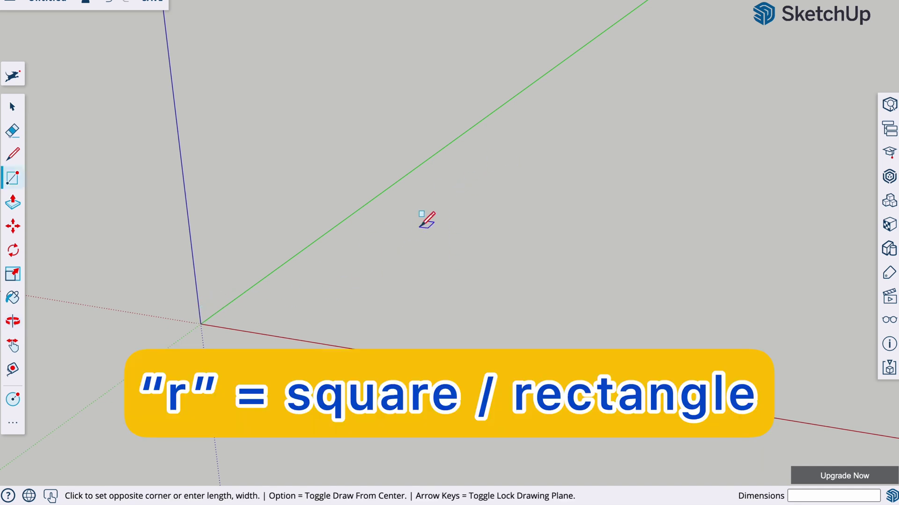
key(Escape)
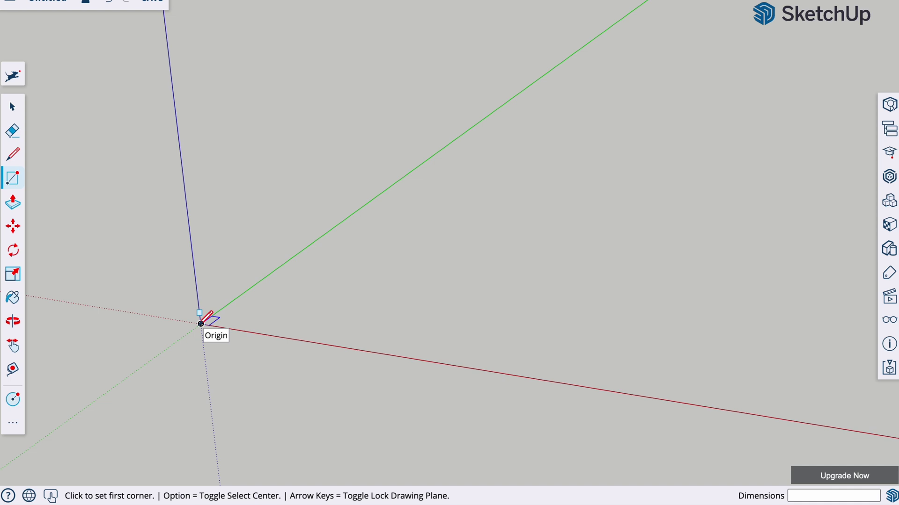
- Start a rectangle with its first corner at the origin, with the origin near the middle of the view
key(o)
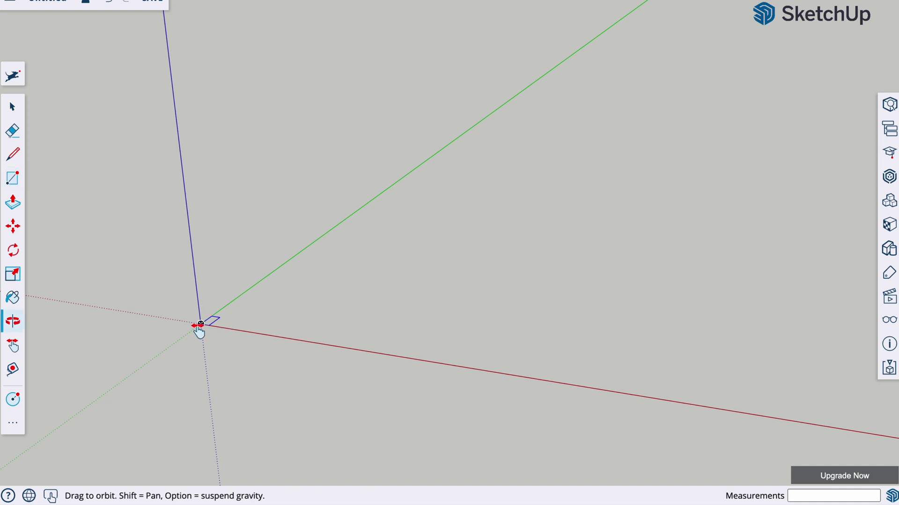
shift+drag(199, 330, 382, 240)
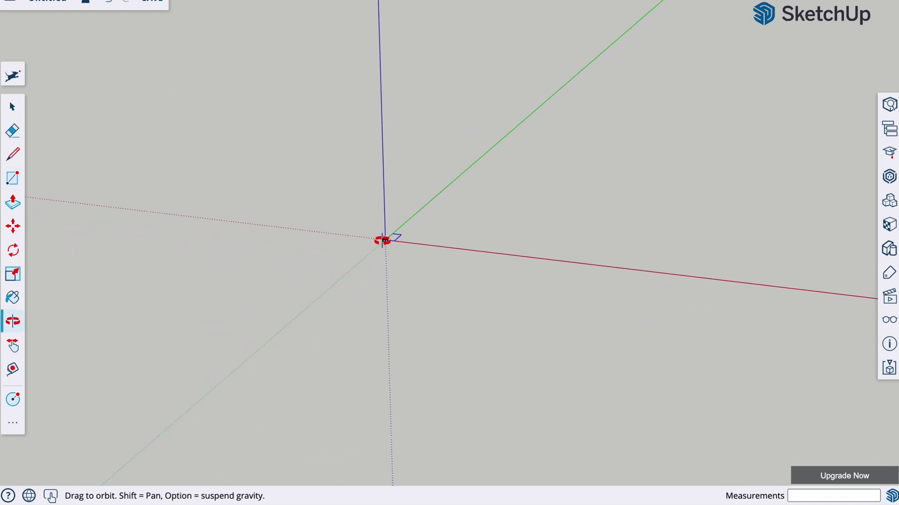
key(r)
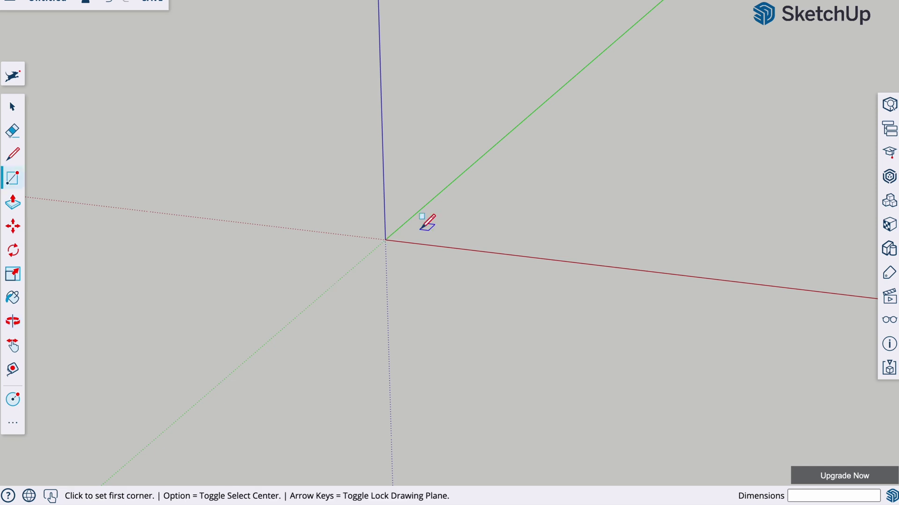
click(385, 240)
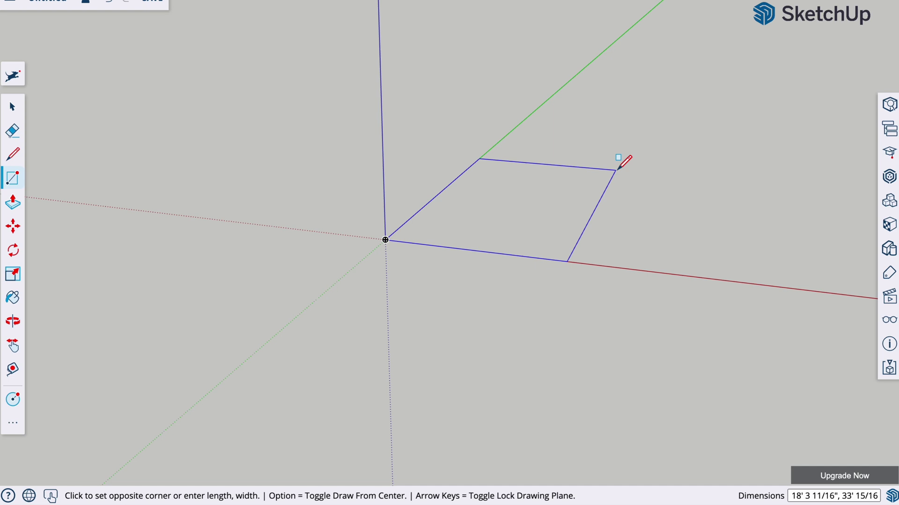
- Try locking the rectangle's drawing plane to the green, red and blue axes in turn, and release the lock
key(Left)
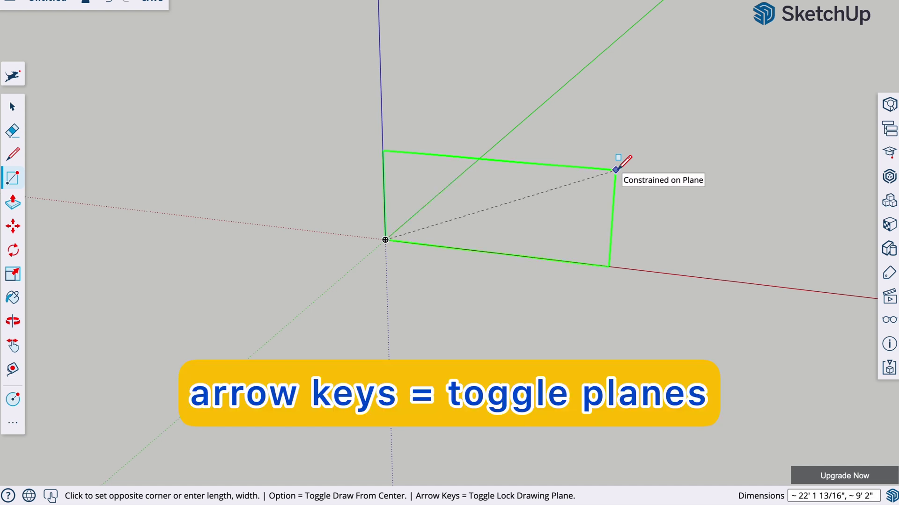
key(Right)
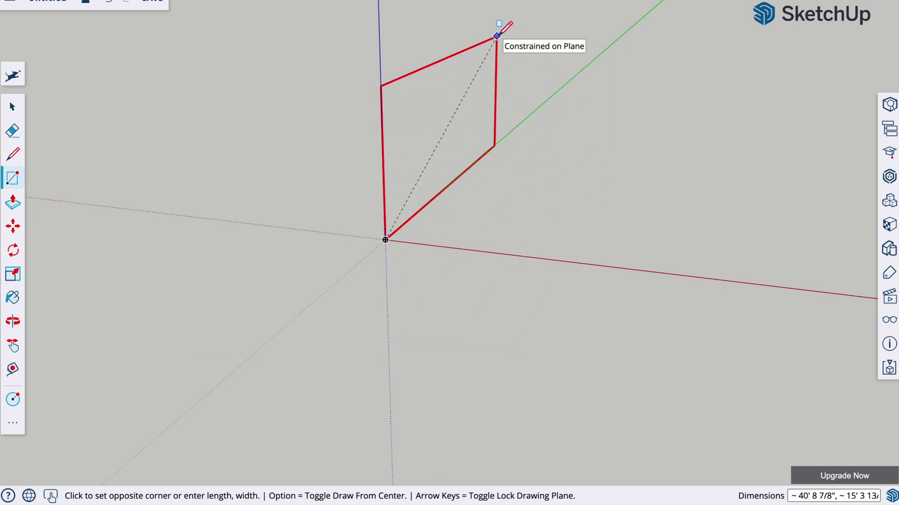
key(Up)
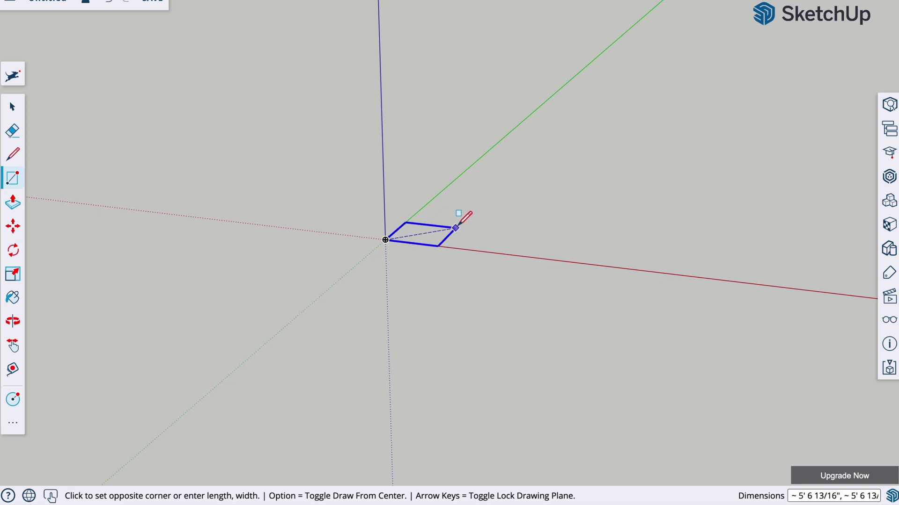
key(Left)
key(Right)
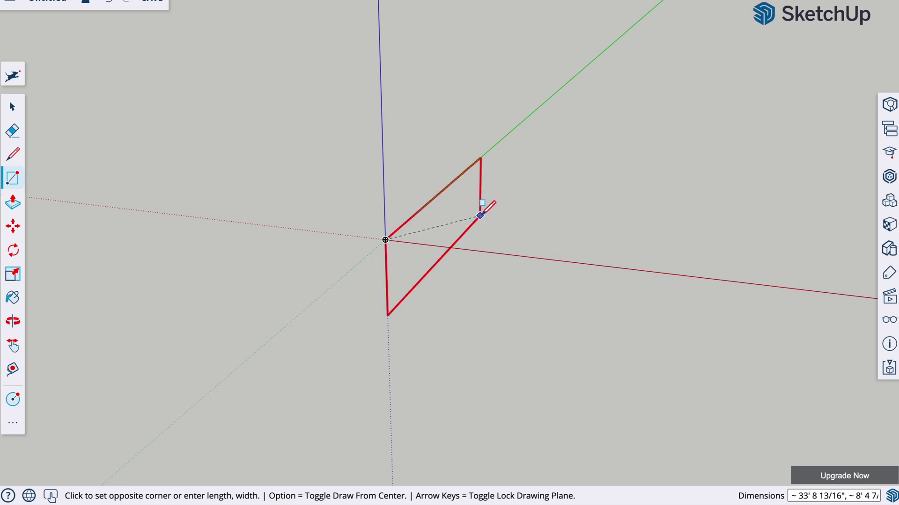
key(Up)
key(Up)
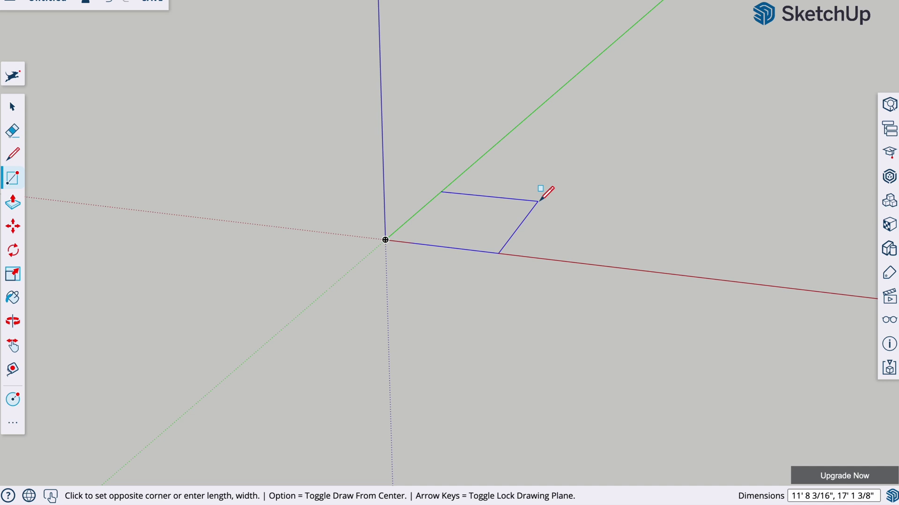
- Complete the rectangle on the ground plane with dimensions of 10" by 10"
text(10",10)
key(Return)
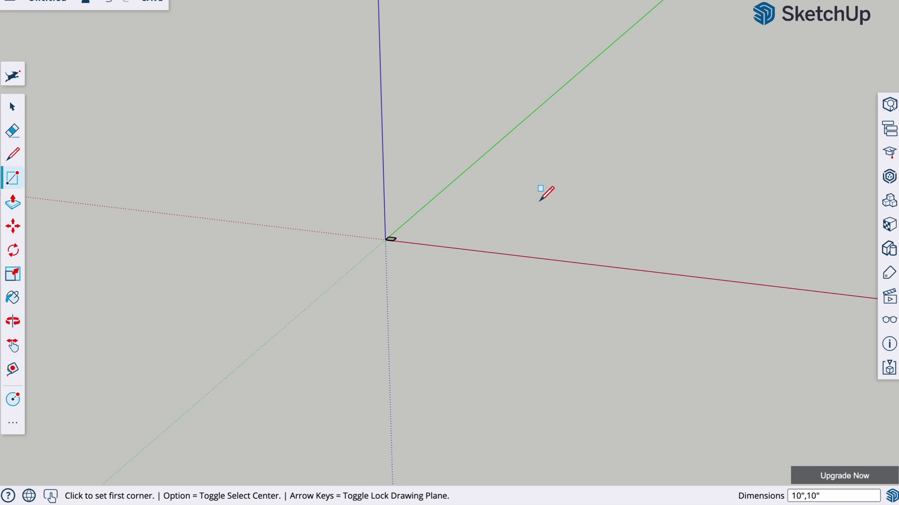
scroll(406, 244, up, 2)
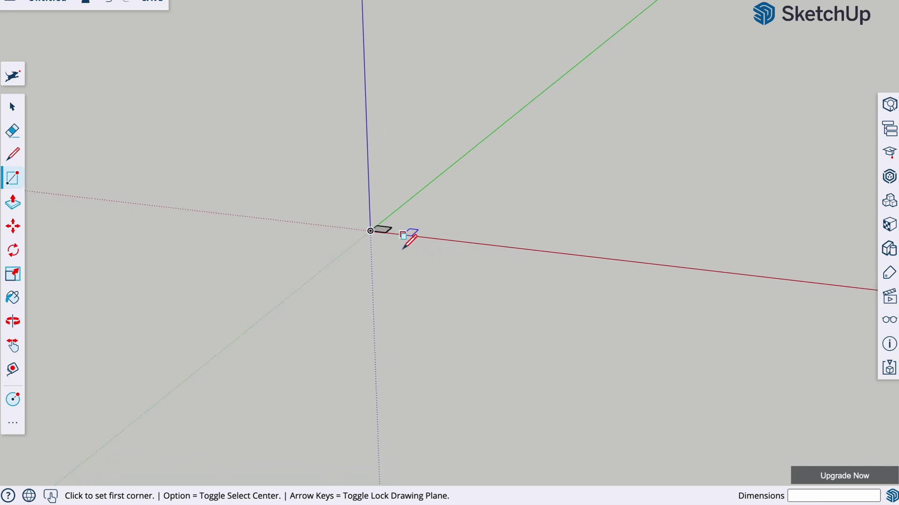
- Place a guide point on the rectangle's red-axis edge, 5" from its far corner, using the Tape Measure
scroll(407, 244, up, 2)
scroll(354, 202, up, 1)
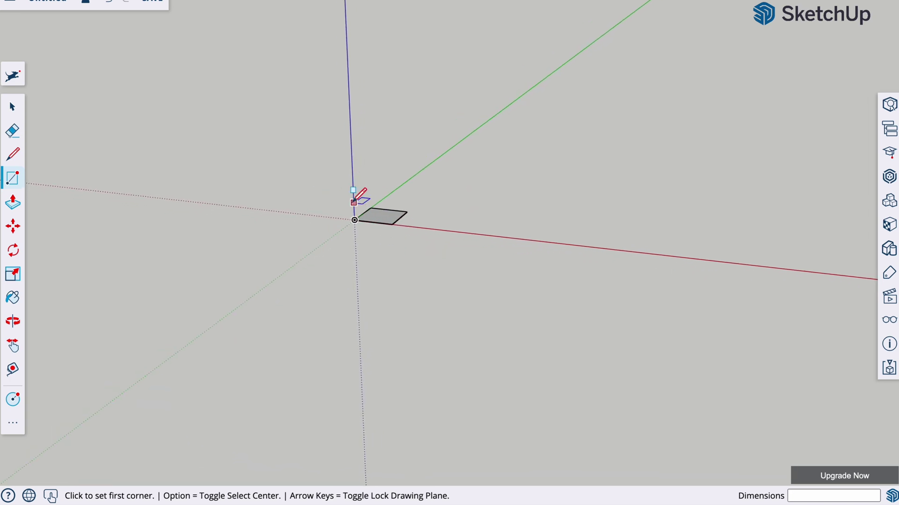
scroll(354, 202, up, 6)
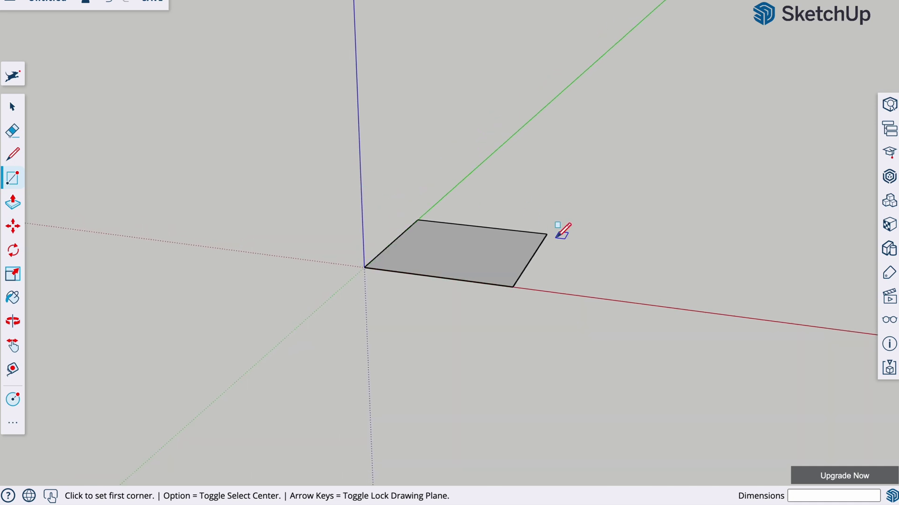
key(t)
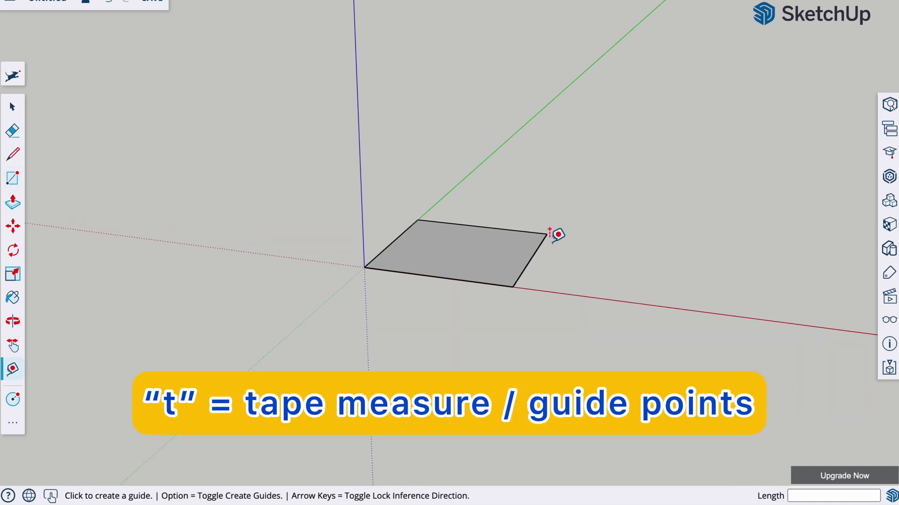
click(513, 286)
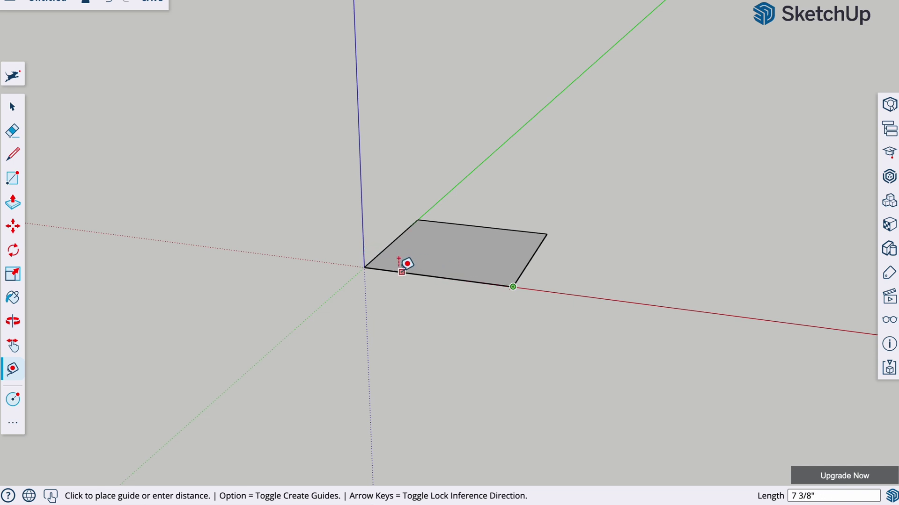
text(5)
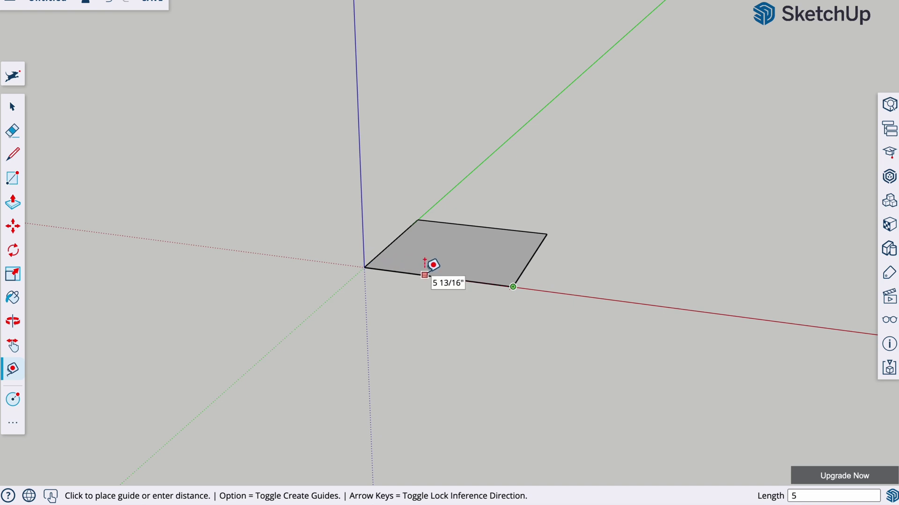
key(Return)
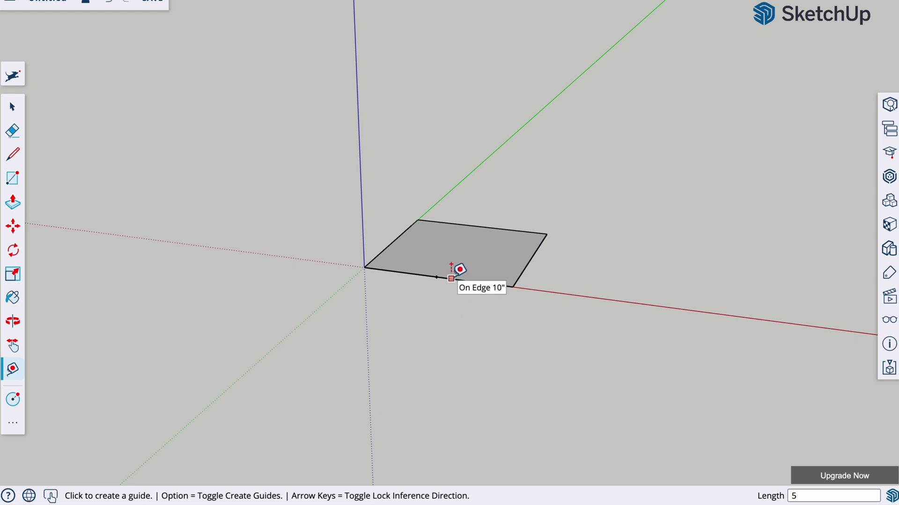
- Draw a 20" vertical line from the guide point along the blue axis, and undo it
key(l)
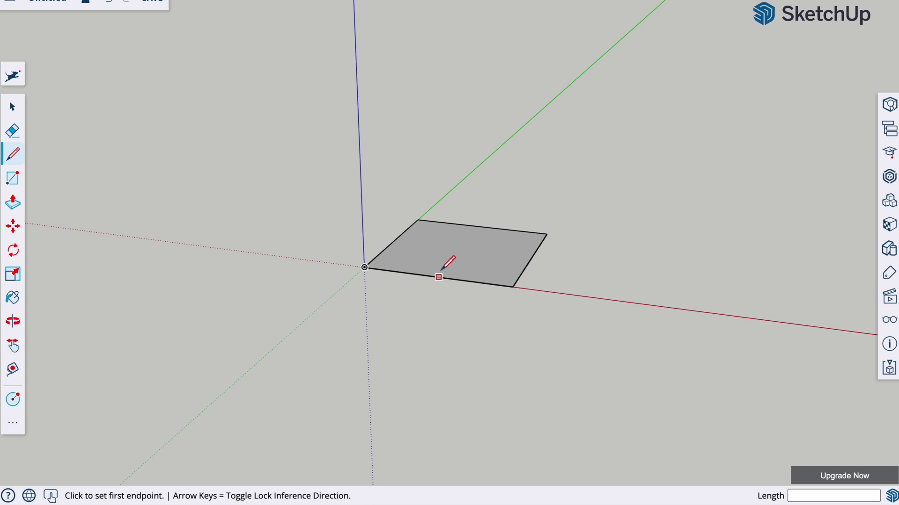
click(436, 277)
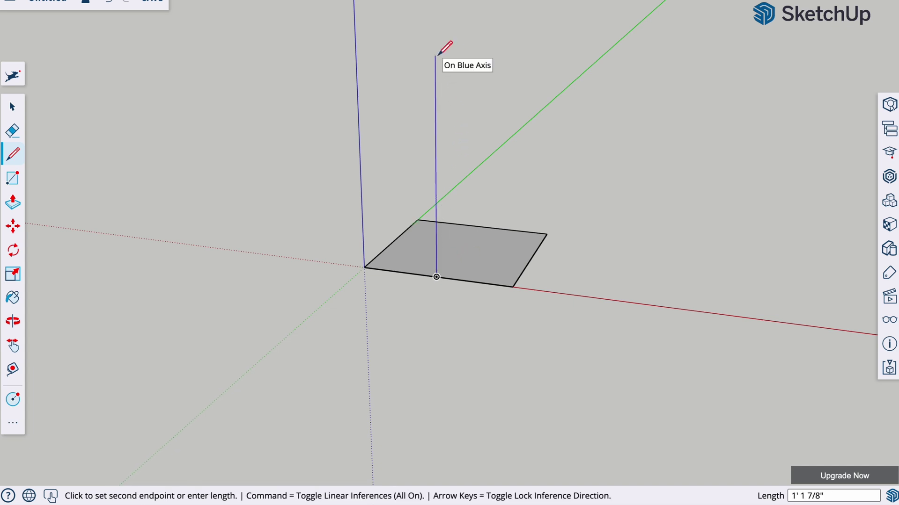
text(20)
key(Return)
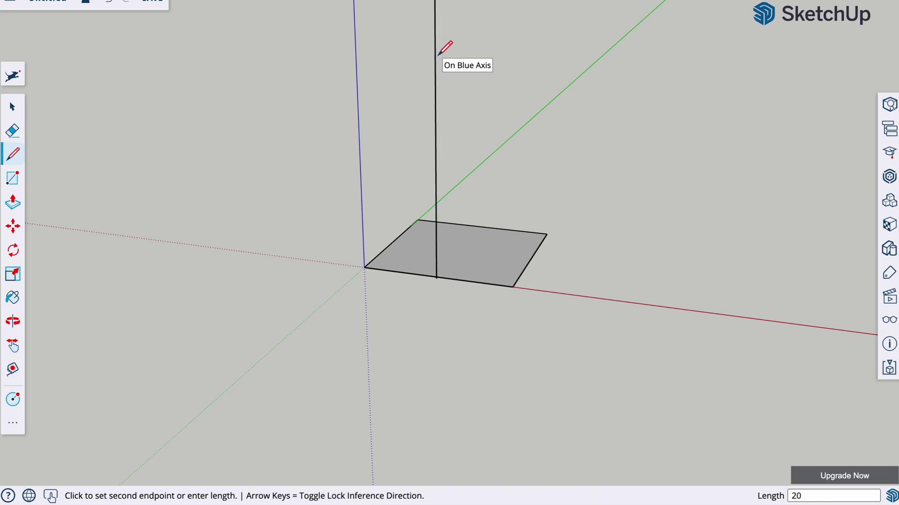
mouse_move(438, 56)
middle_down()
mouse_move(441, 31)
mouse_move(419, 101)
middle_up()
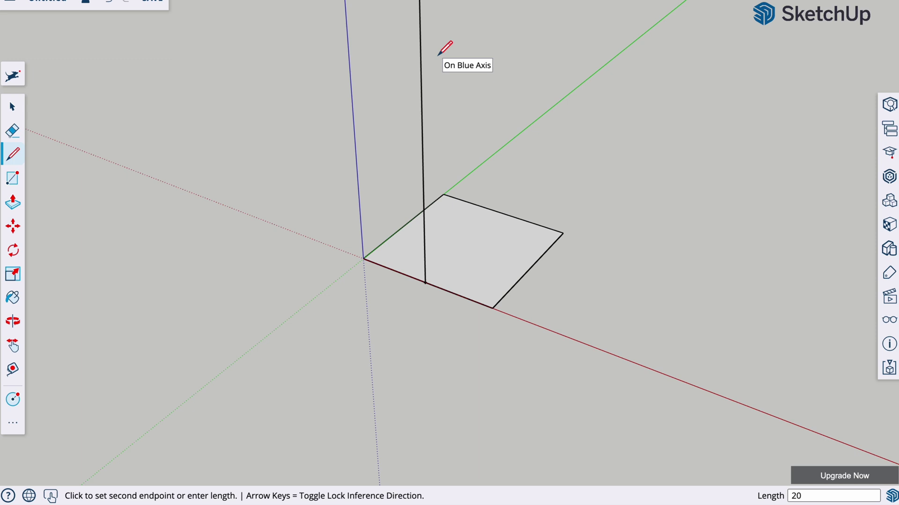
key(ctrl+z)
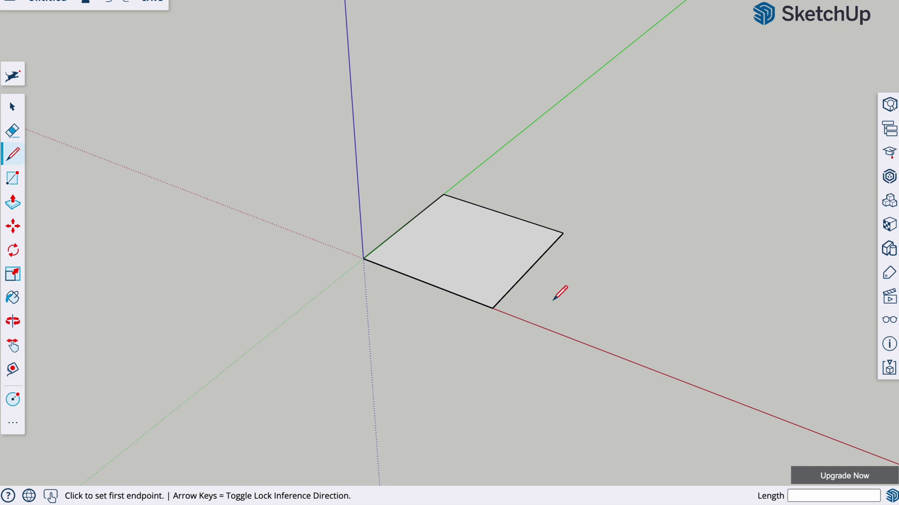
- Push/Pull the square face upward 13" to make a box
key(p)
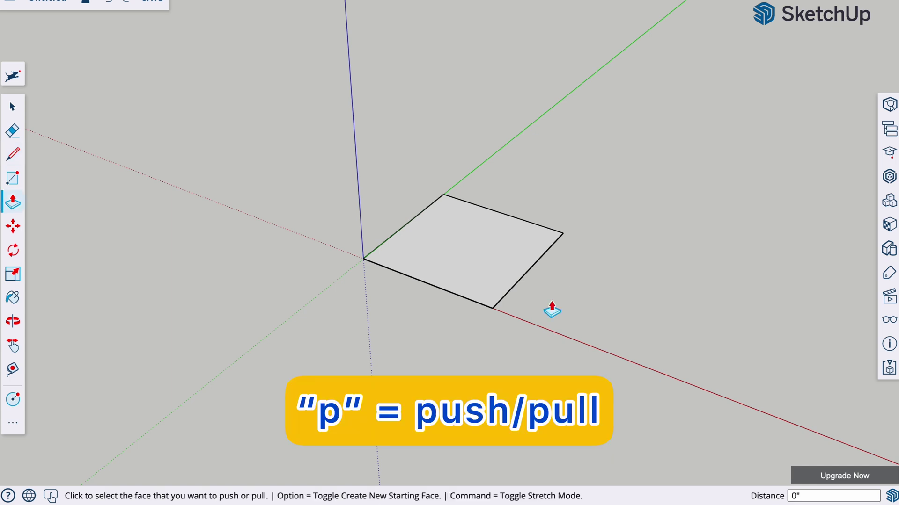
click(463, 280)
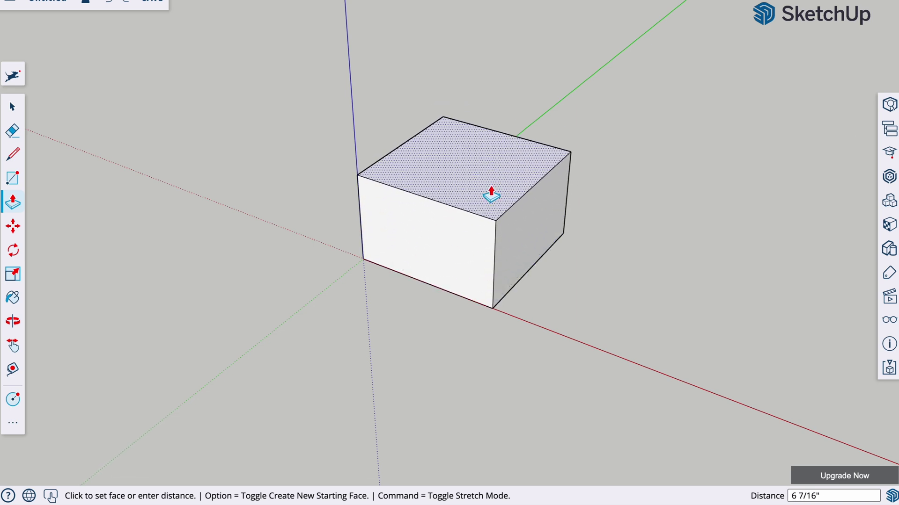
text(13)
key(Return)
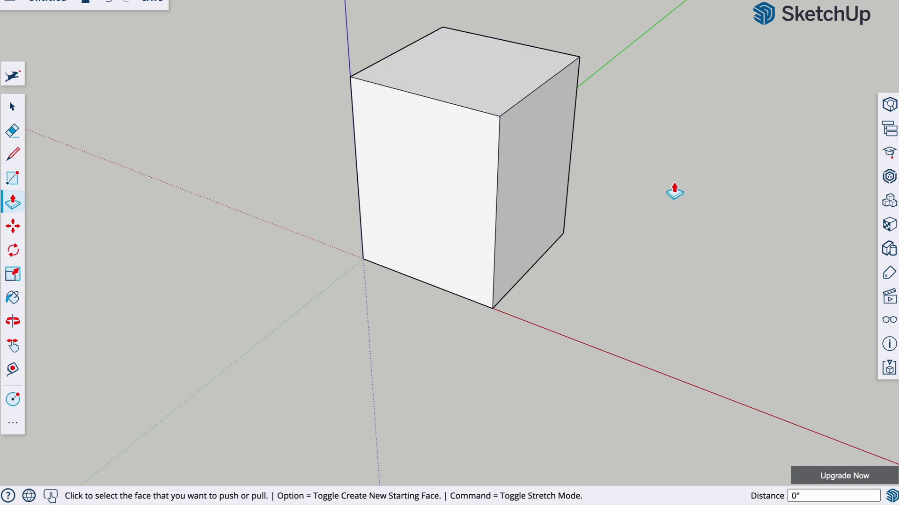
- Draw a diagonal across the box's front face from above the origin, and Push/Pull the upper triangle back 10" to cut it away
key(l)
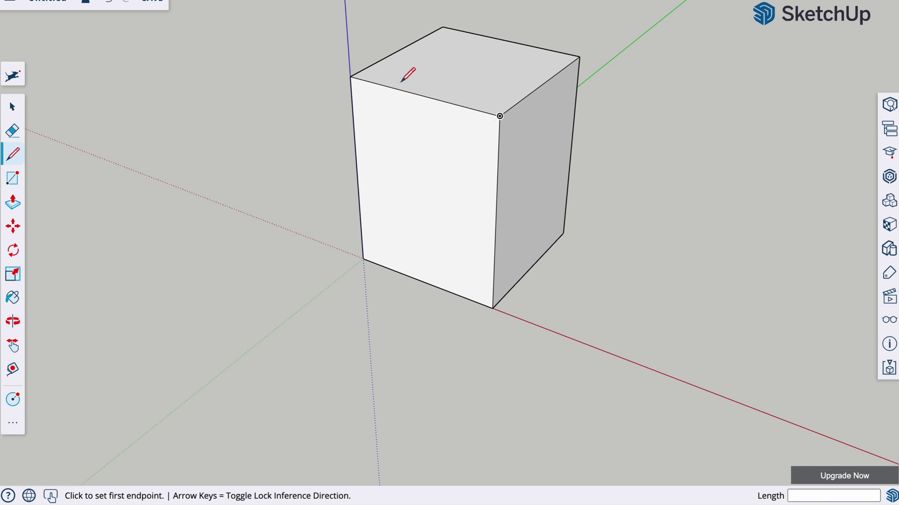
click(350, 76)
click(492, 308)
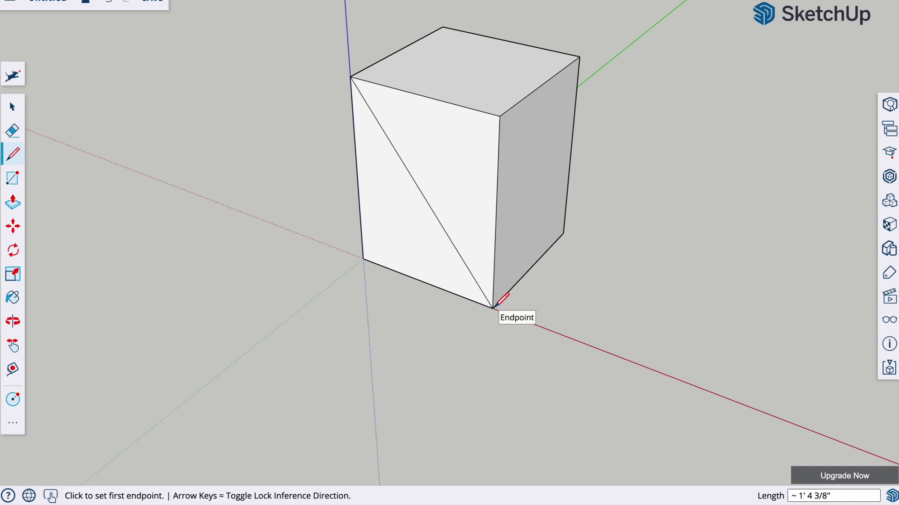
key(p)
click(472, 226)
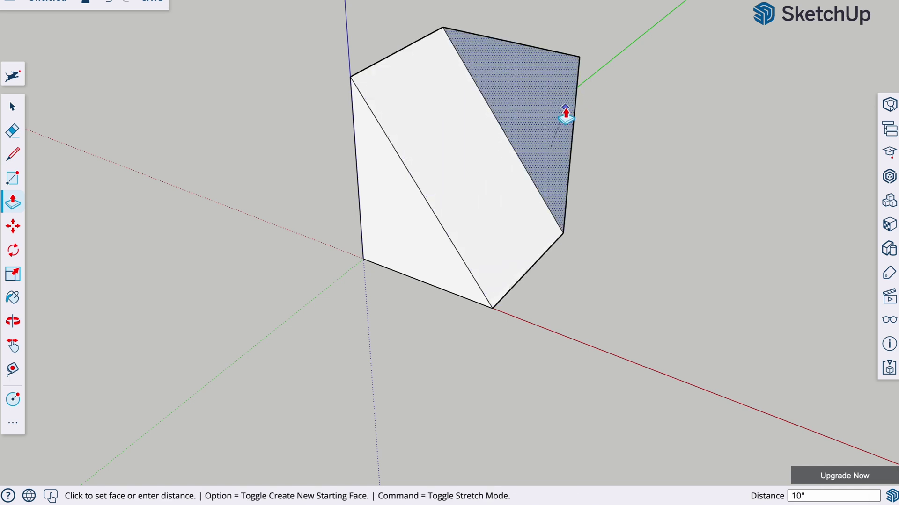
click(572, 83)
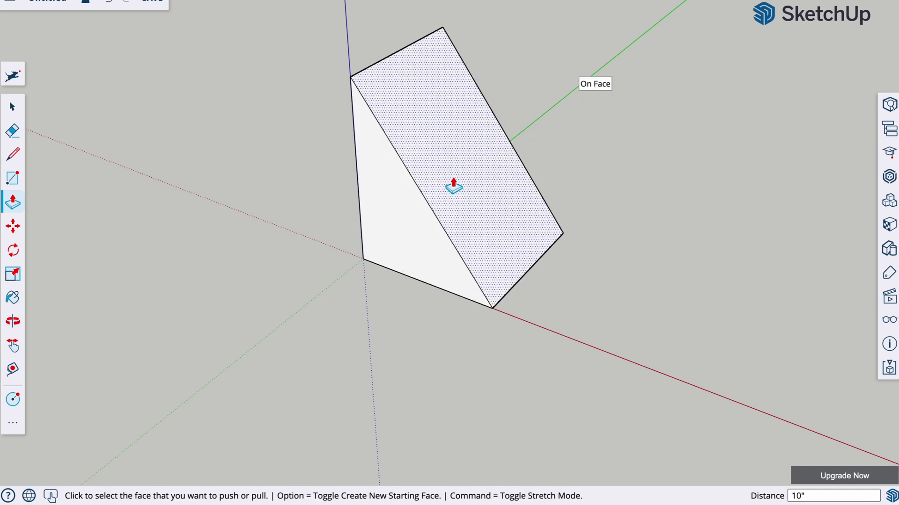
- Draw a line across the sloped face near its lower edge, and Push/Pull the lower strip outward about 1' 3 3/16"
key(l)
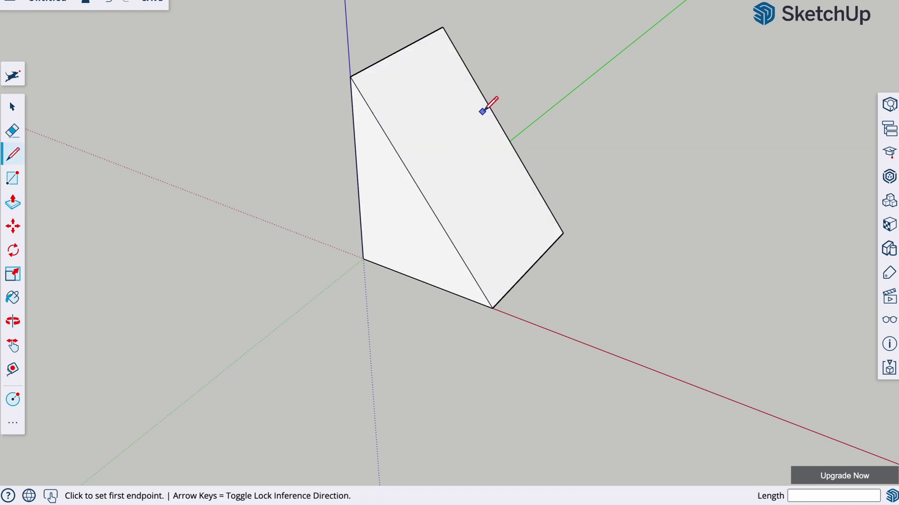
click(478, 281)
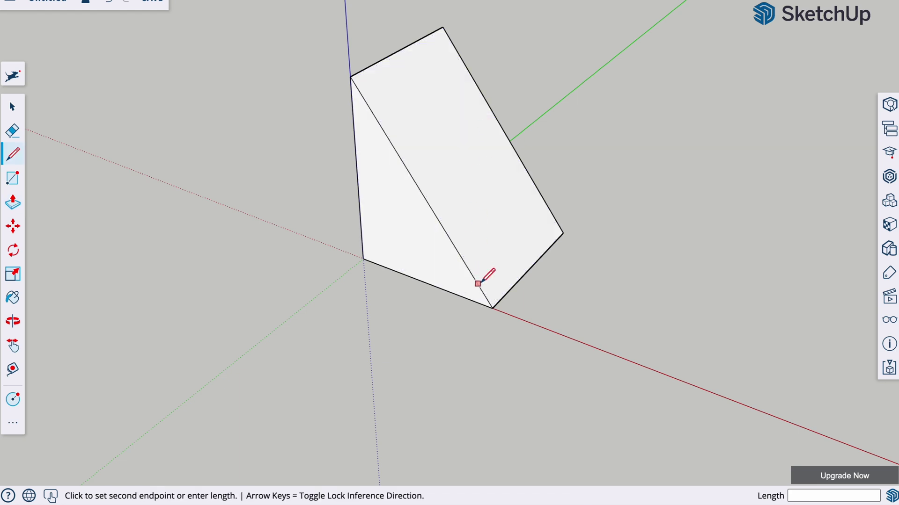
click(551, 213)
key(p)
click(544, 250)
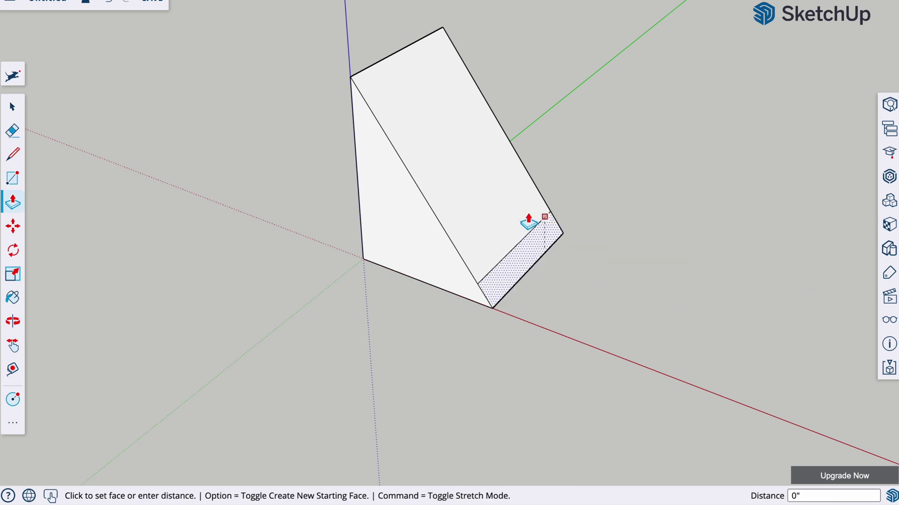
click(748, 176)
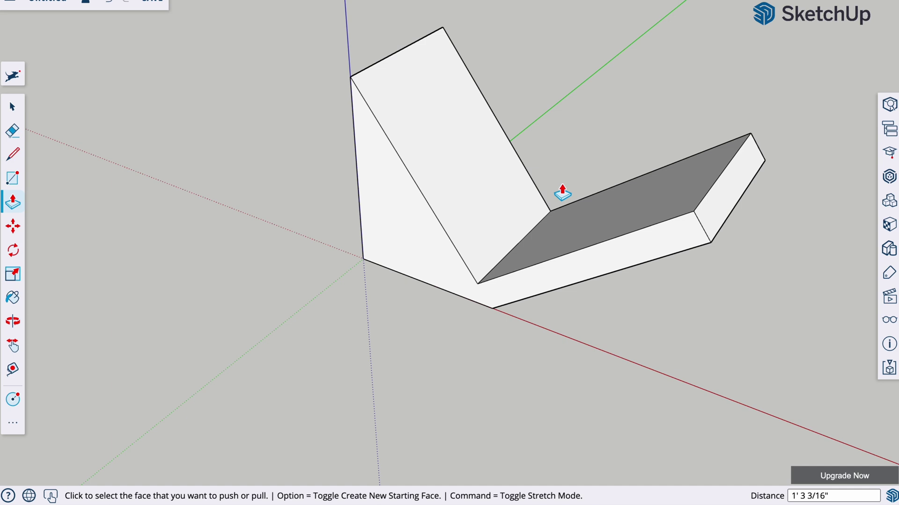
- Undo the strip extrusion, its dividing line and the earlier modelling to clear the workspace
key(super+z)
key(super+z)
key(super+z)
key(super+z)
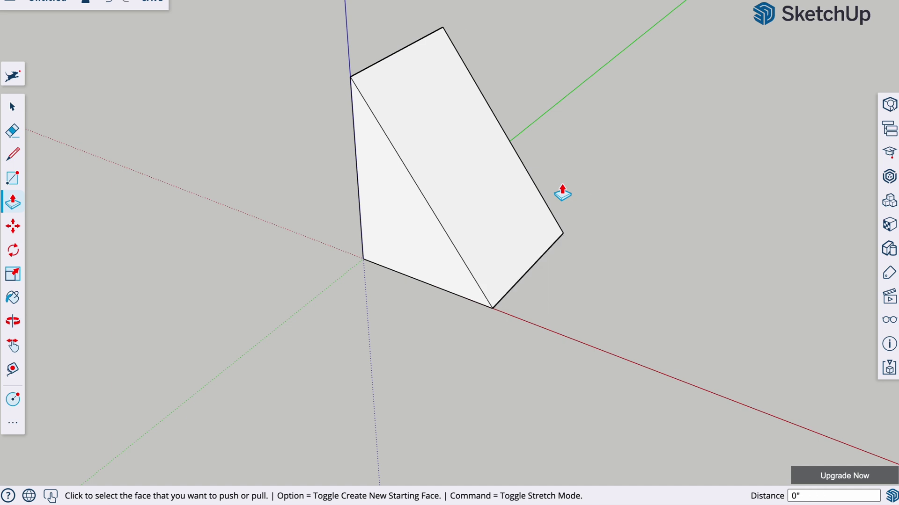
key(super+z)
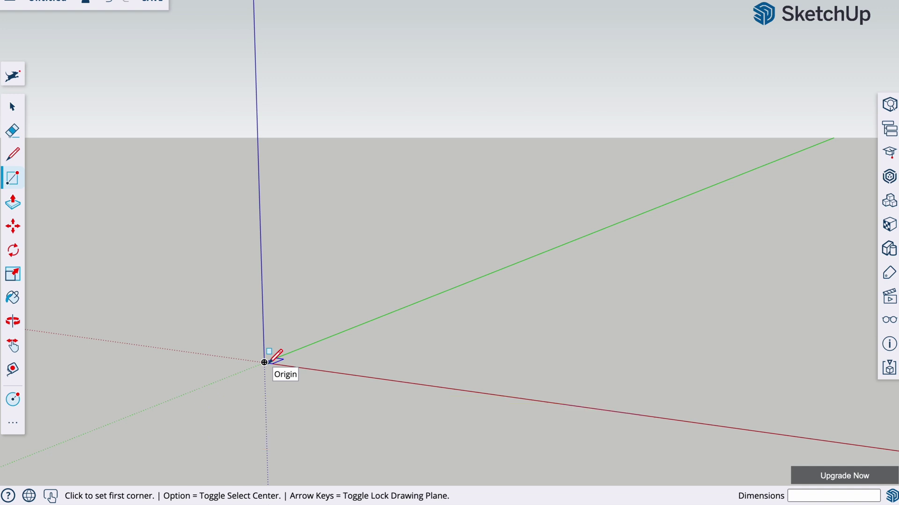
- Draw a 10" by 10" rectangle on the ground plane with its first corner at the origin
key(p)
key(r)
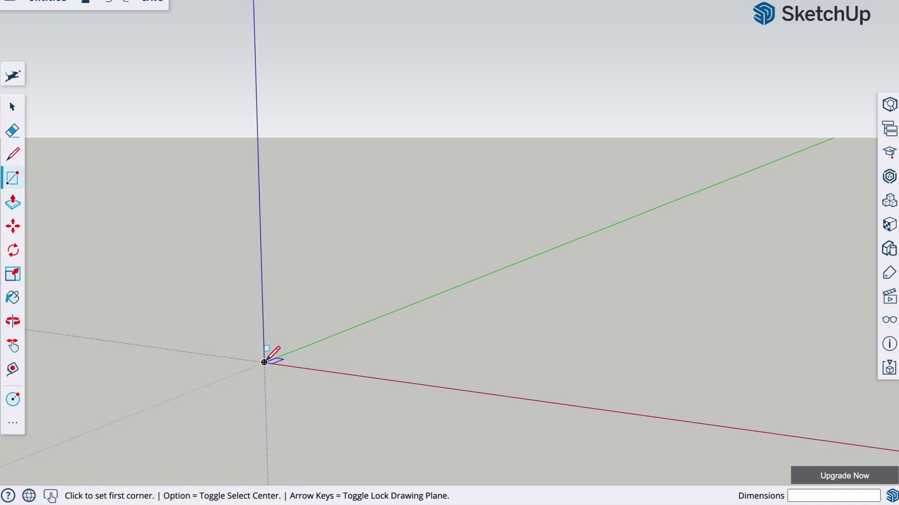
click(264, 362)
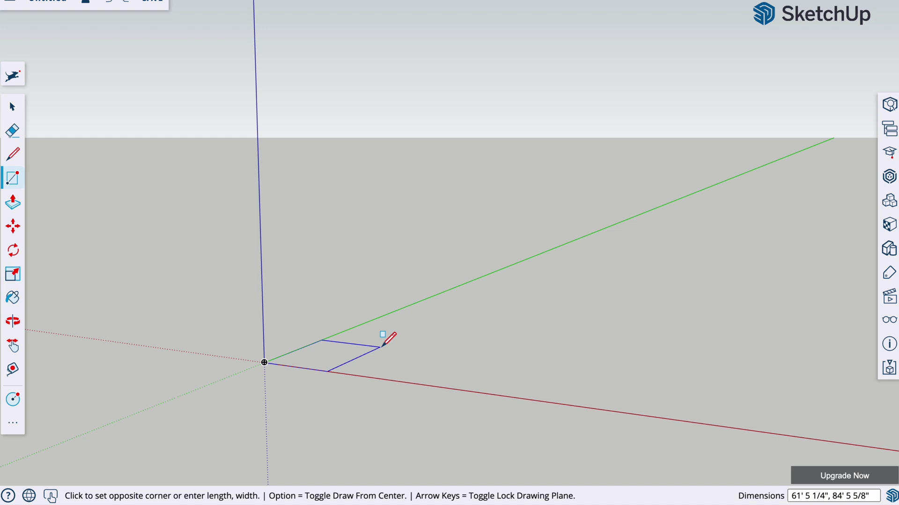
text(10",10")
key(Return)
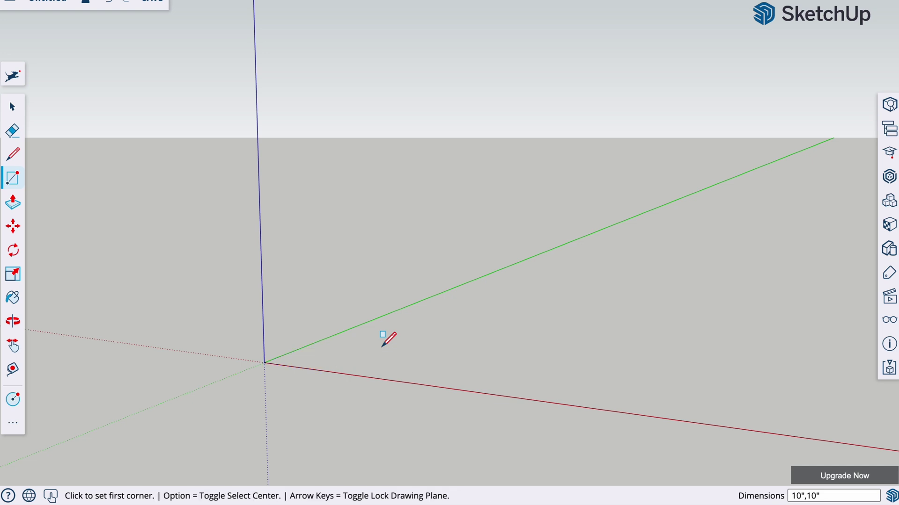
- Push/Pull the square face at the origin upward 10" to form a cube
scroll(331, 333, up, 1)
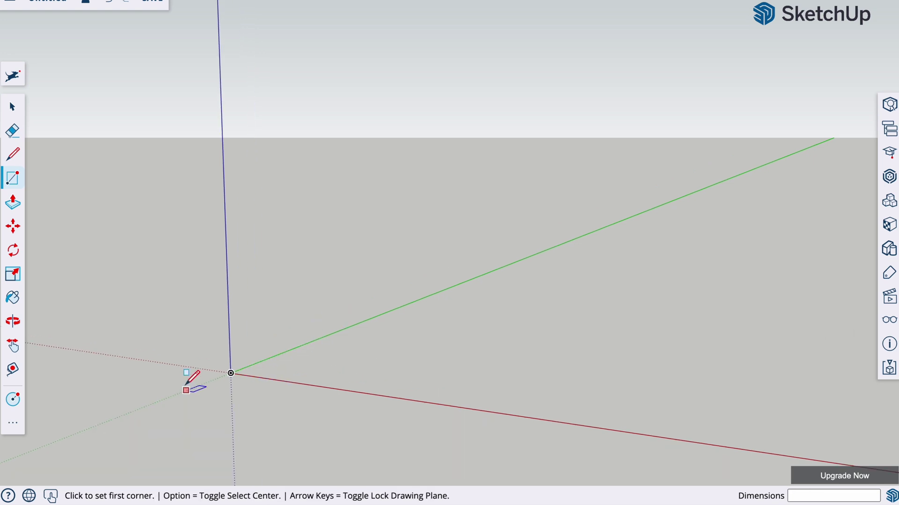
scroll(187, 384, up, 1)
scroll(293, 346, up, 3)
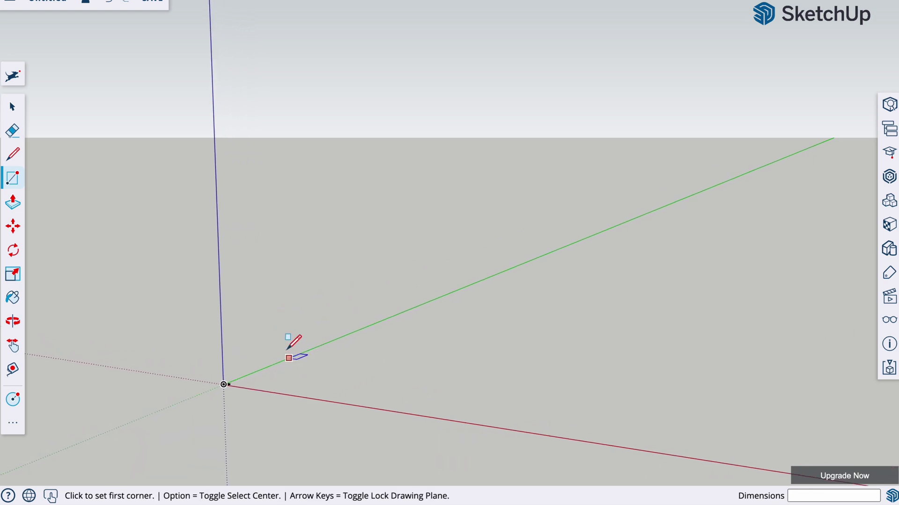
scroll(219, 369, up, 4)
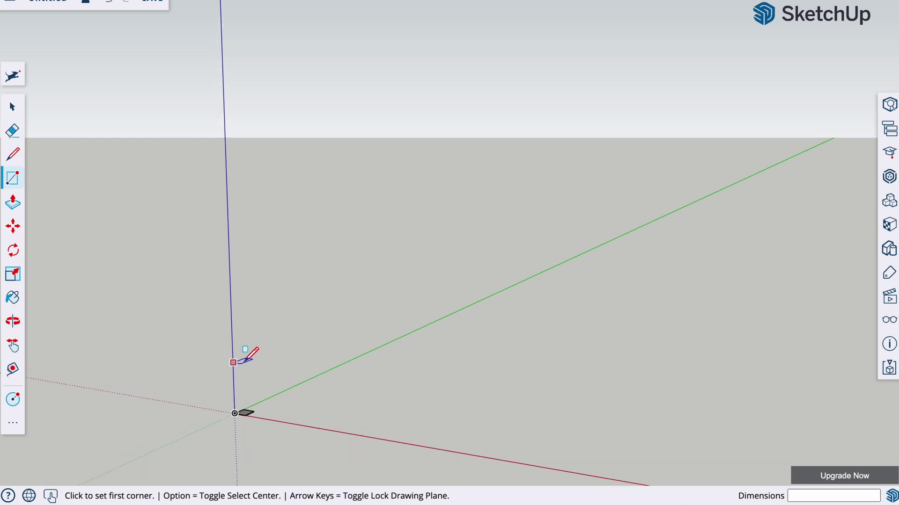
middle_drag(231, 427, 217, 464)
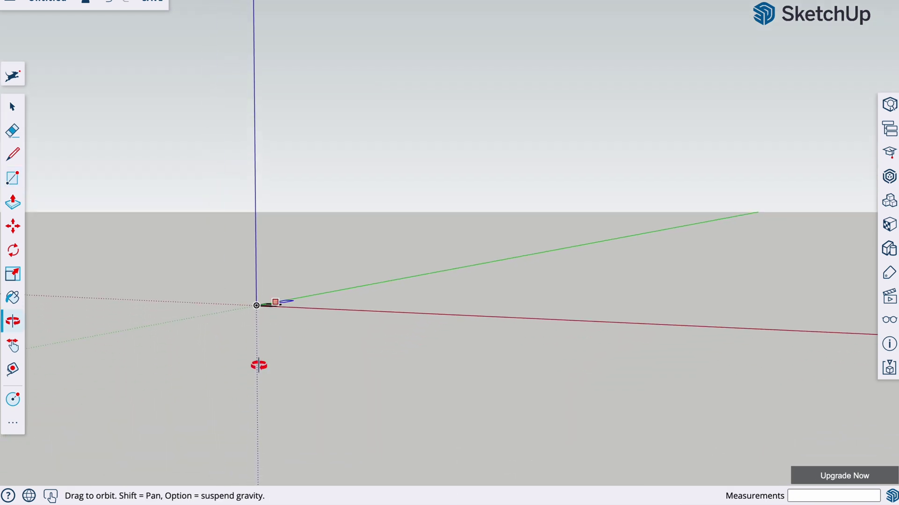
drag(294, 309, 300, 429)
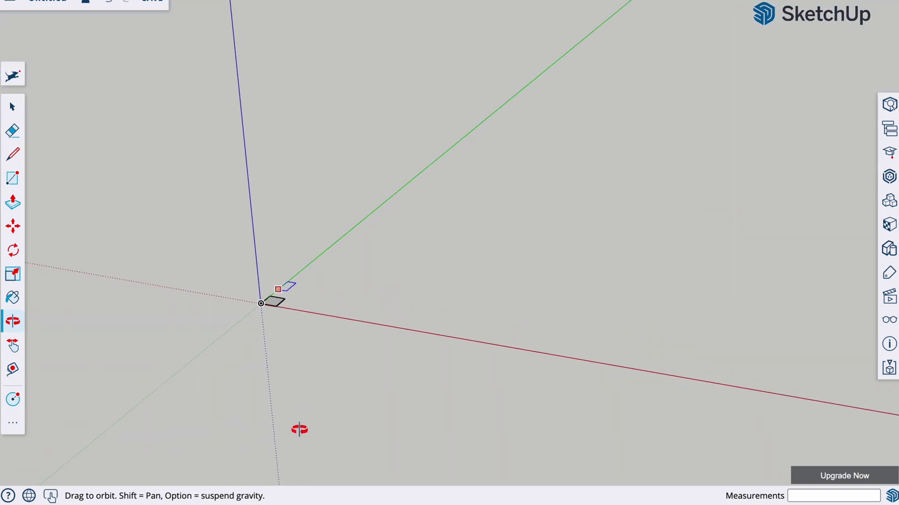
scroll(299, 429, up, 5)
shift+drag(258, 218, 300, 344)
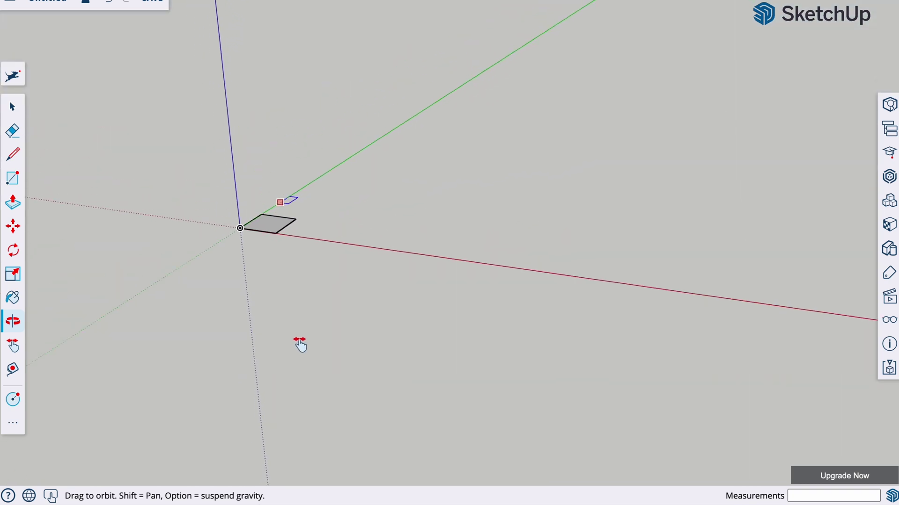
key(p)
click(279, 229)
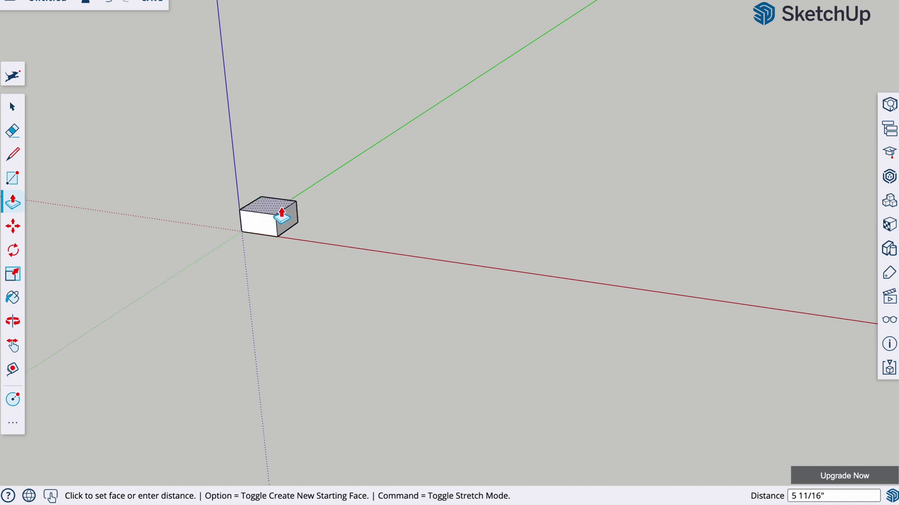
text(10)
key(Return)
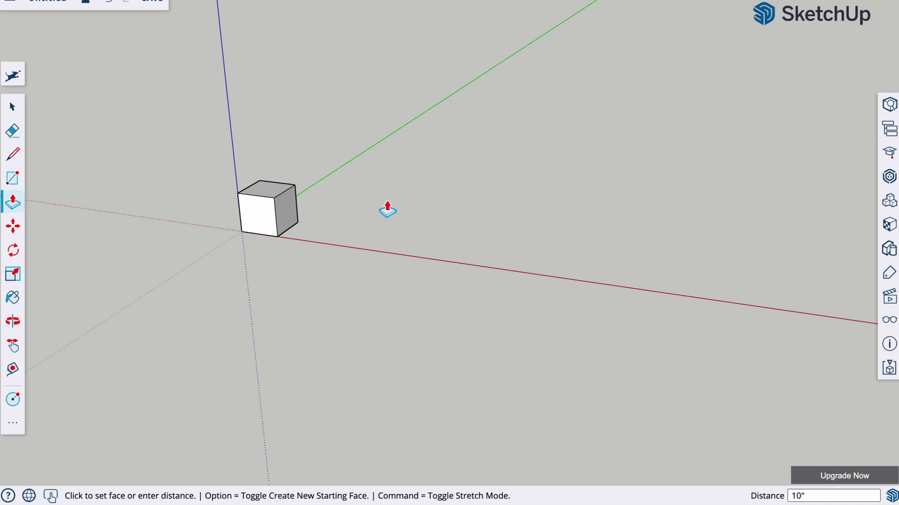
- Draw a 1" by 1" upright square in open space beside the cube, with its plane locked perpendicular to the red axis
scroll(473, 257, up, 1)
scroll(473, 253, up, 1)
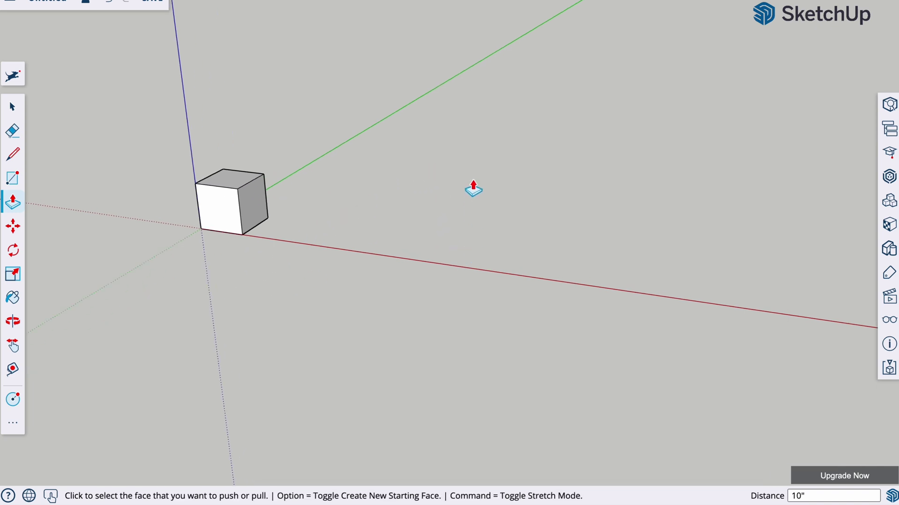
key(o)
drag(485, 149, 481, 249)
key(p)
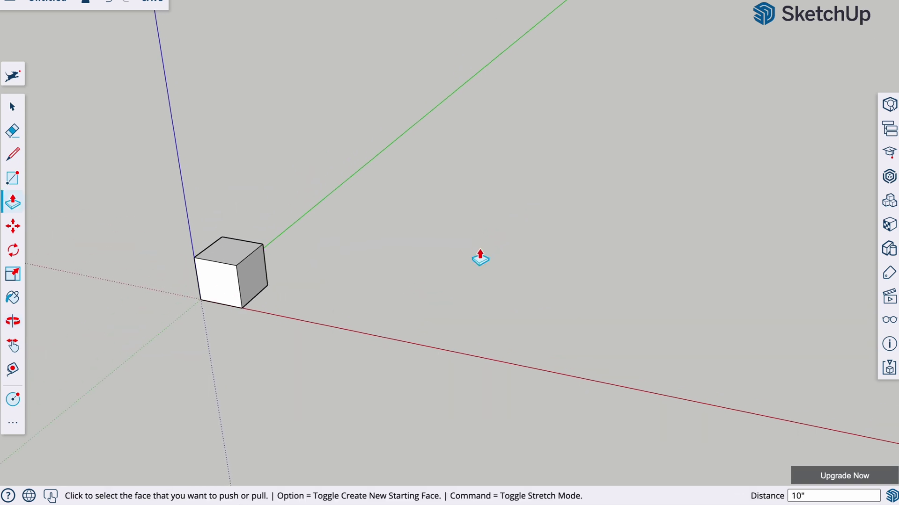
key(r)
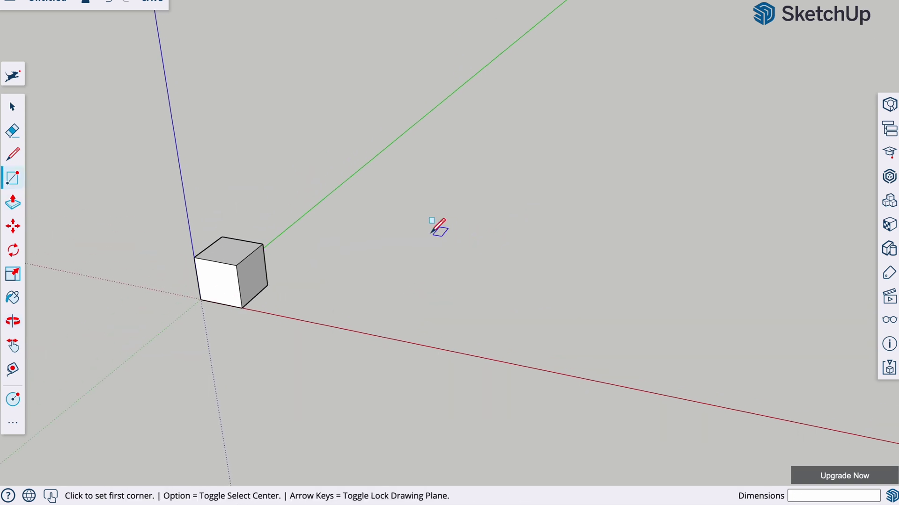
click(413, 273)
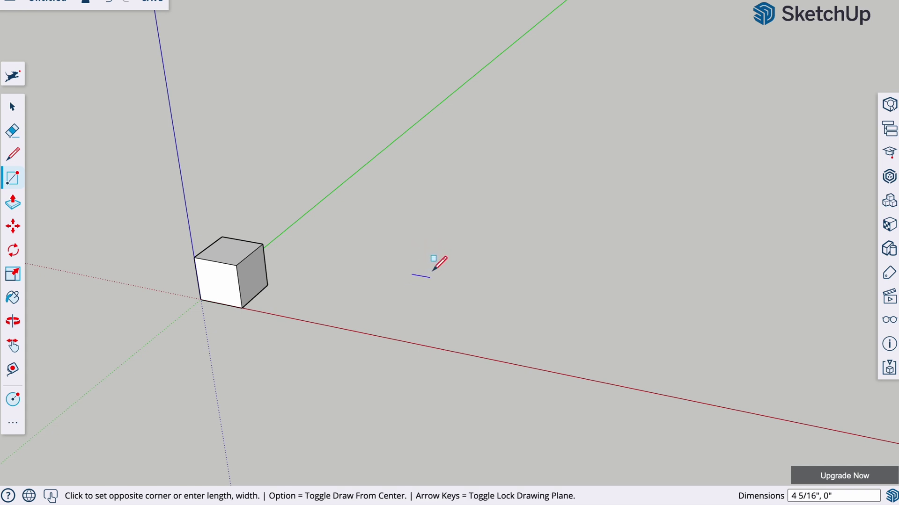
key(Right)
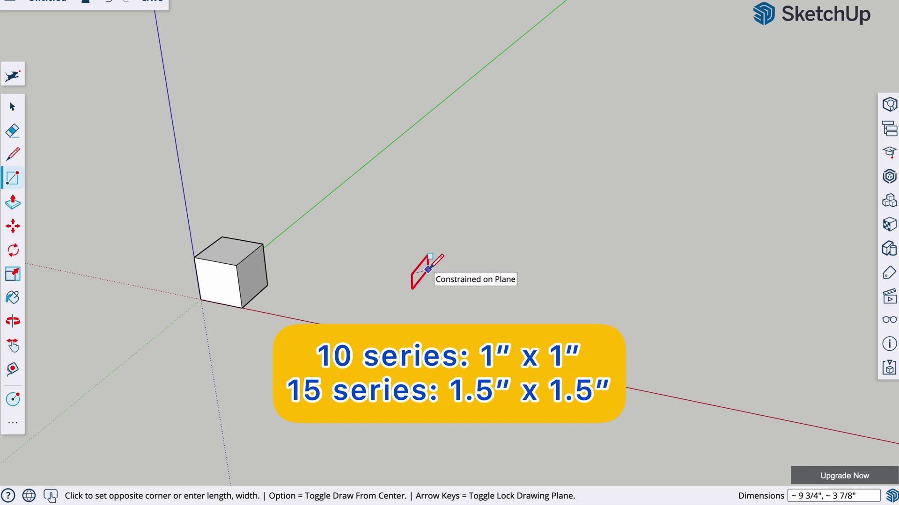
text(1",1")
key(Return)
- Push/Pull the small 1" square 12" along the red axis to form a bar
key(p)
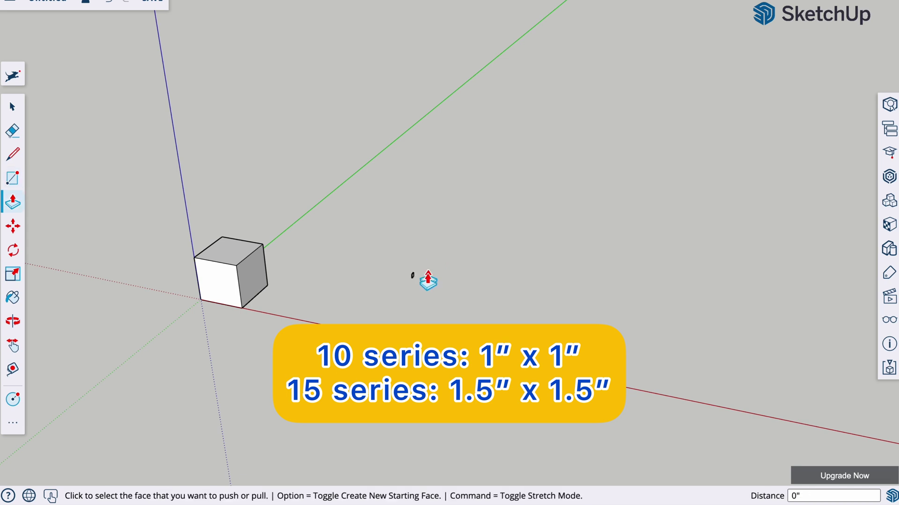
scroll(413, 284, up, 5)
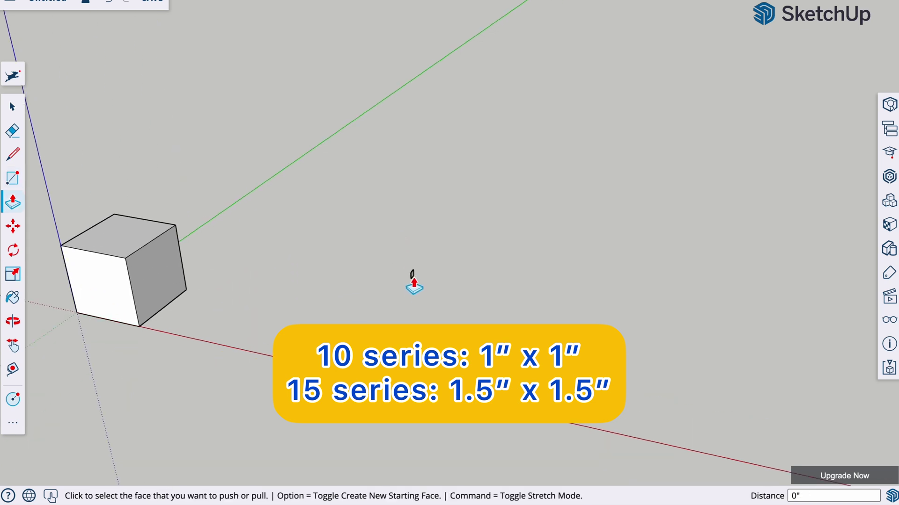
click(411, 281)
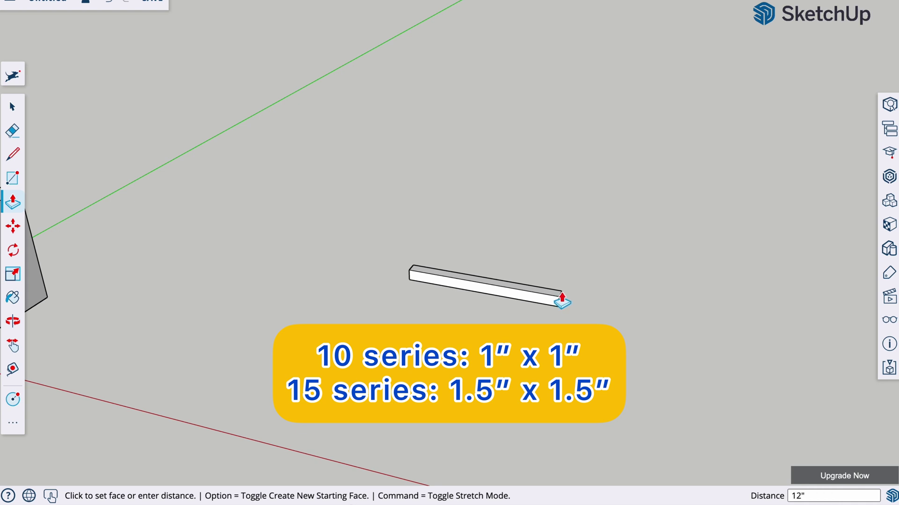
key(Return)
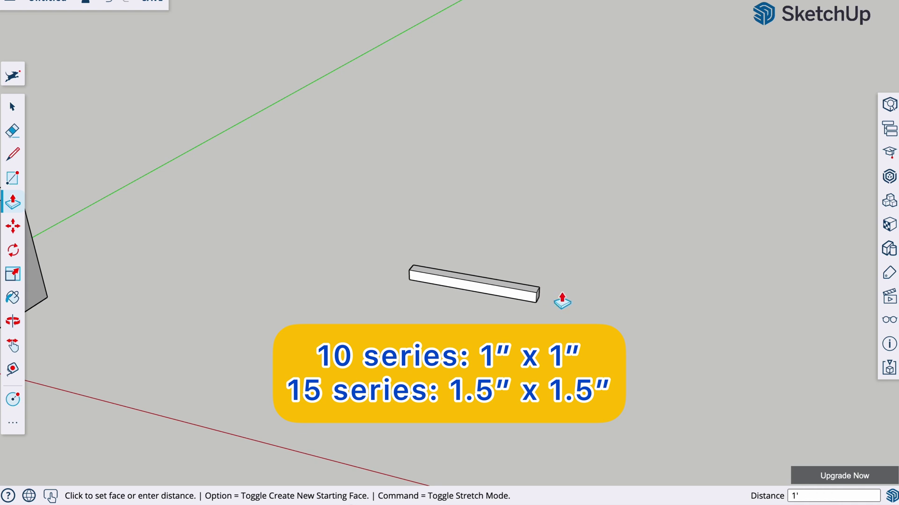
- Select the entire bar and place a copy of it behind the original, farther along the green axis
key(space)
triple_click(476, 293)
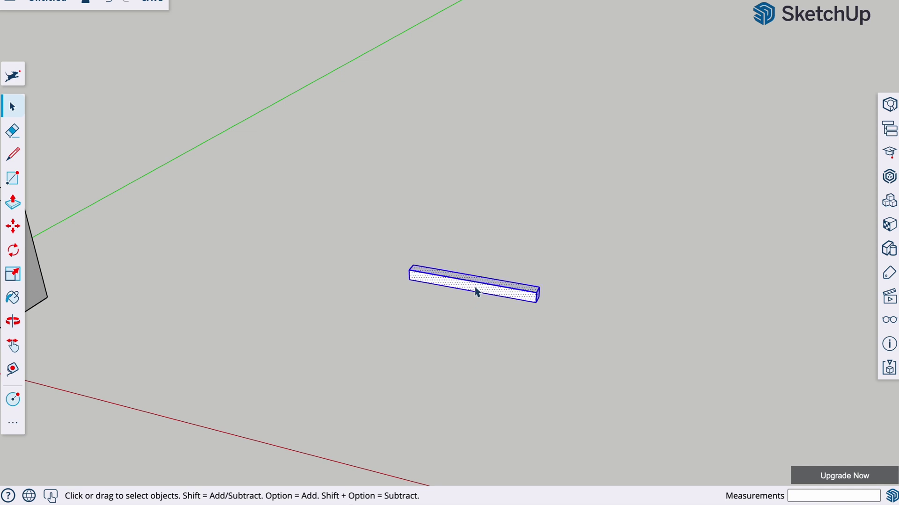
key(super+v)
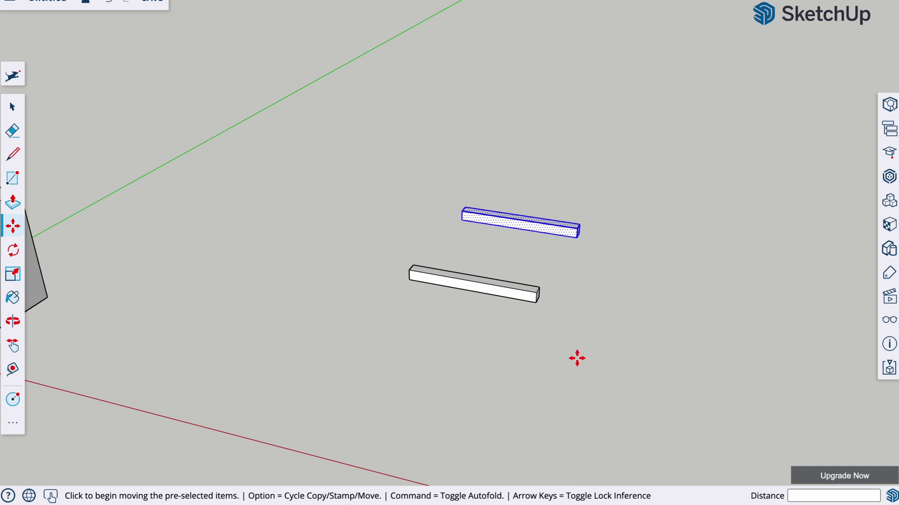
- Move the copied bar freely in two moves, setting it down behind the original bar, and clear the selection
click(522, 339)
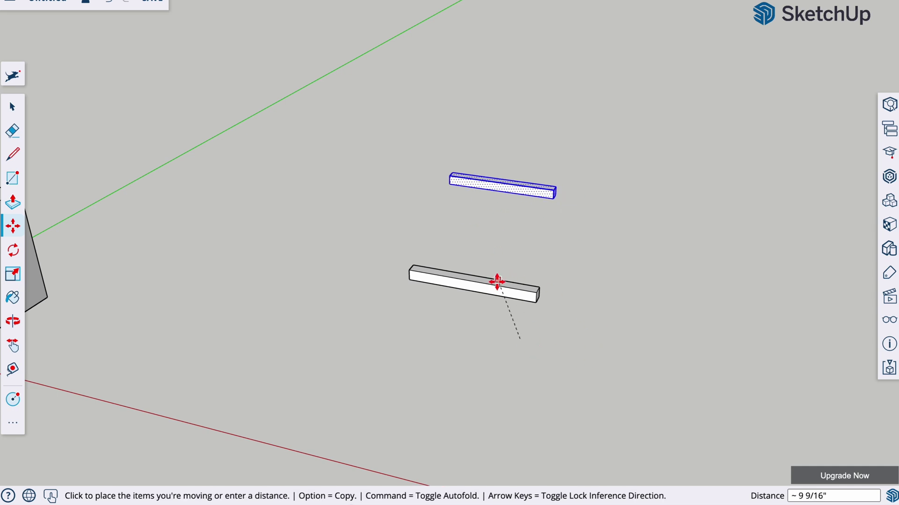
click(508, 338)
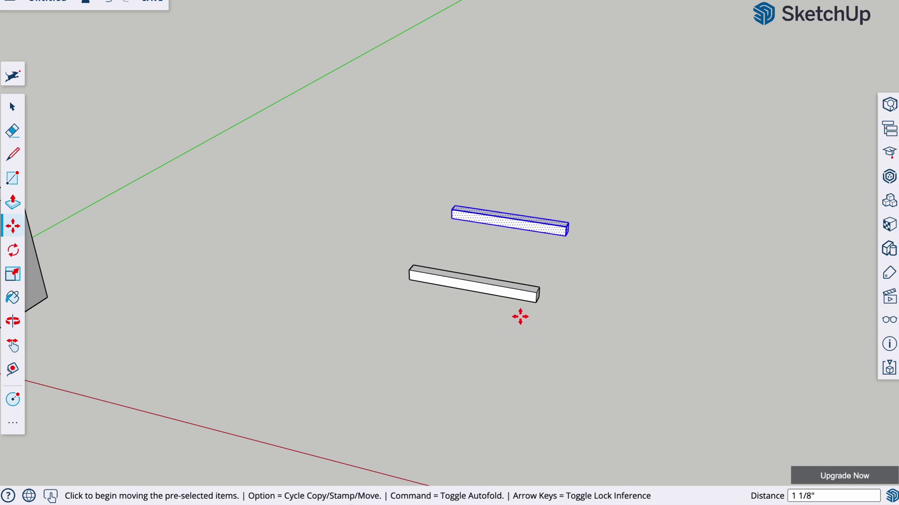
click(530, 243)
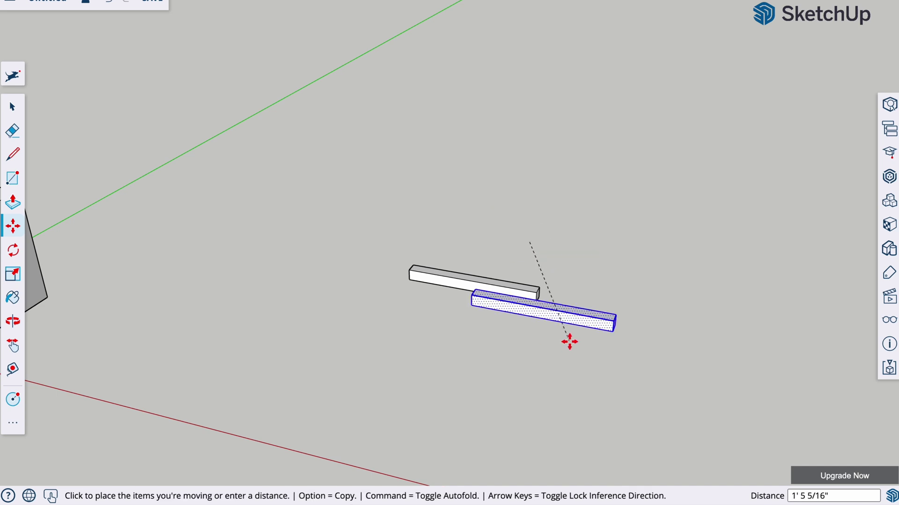
click(538, 247)
key(space)
click(575, 259)
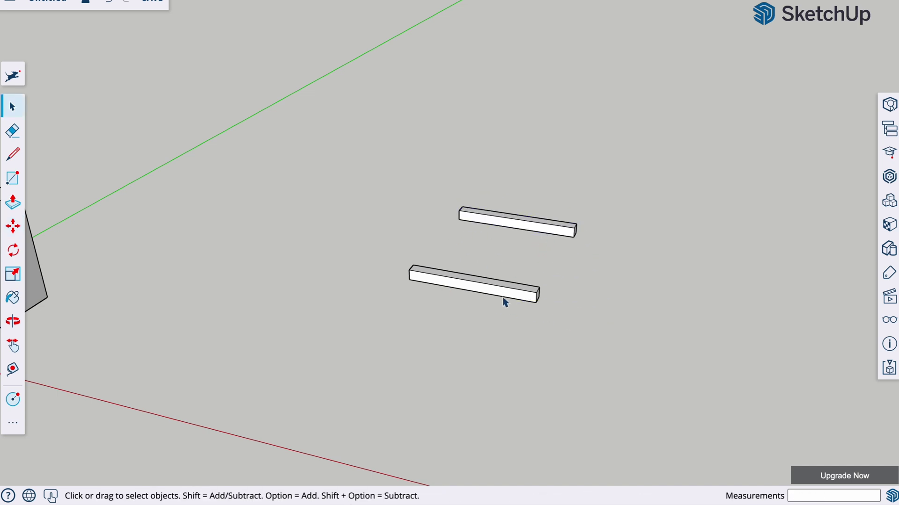
- Copy the second bar and place a third bar beside it, farther along the green axis
key(o)
drag(610, 341, 283, 273)
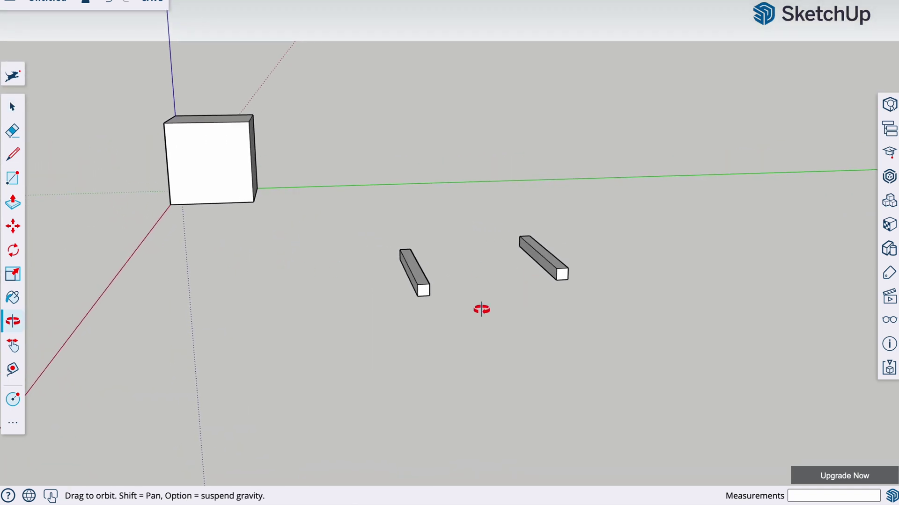
drag(499, 334, 520, 410)
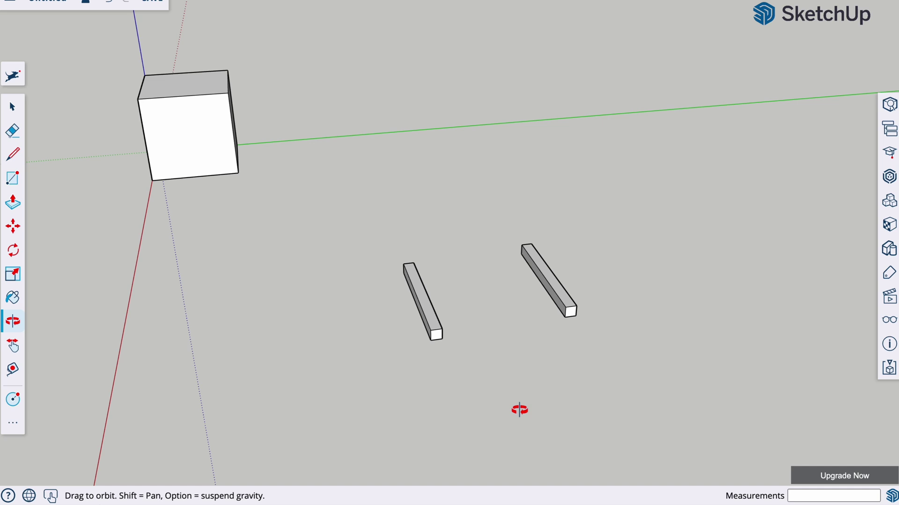
key(space)
click(556, 293)
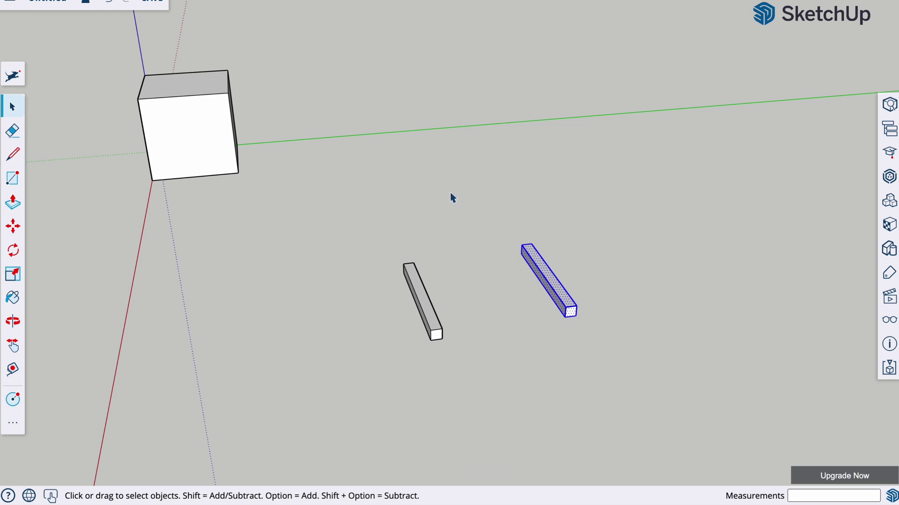
key(super+v)
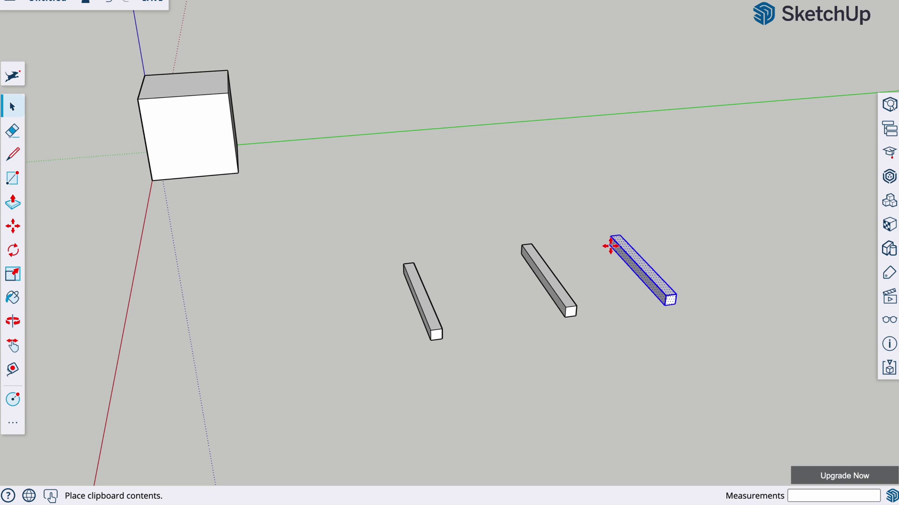
click(610, 246)
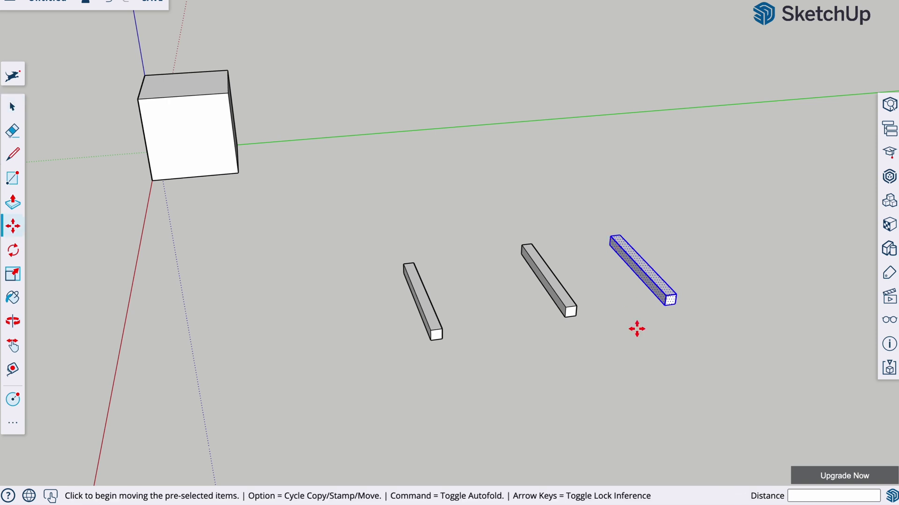
key(space)
click(661, 335)
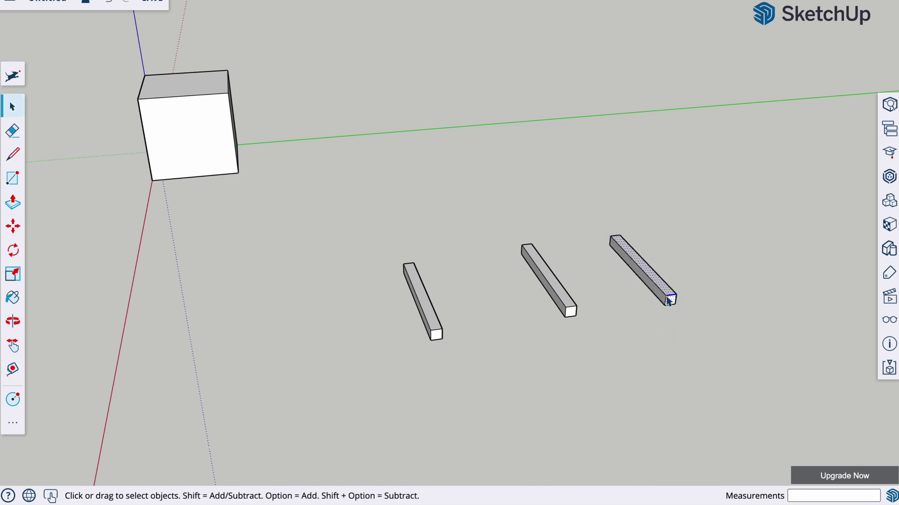
- Try to rotate the third bar about its near end corner with the rotation plane locked perpendicular to the red axis
click(669, 301)
key(q)
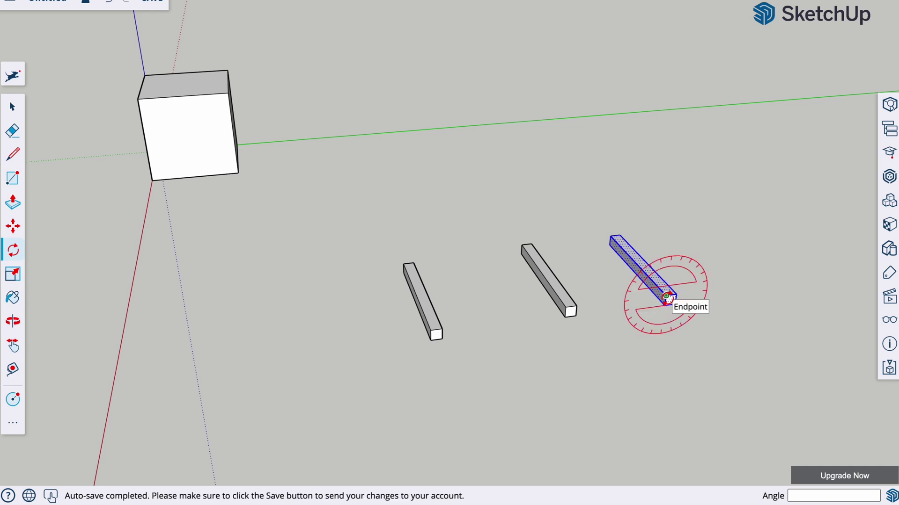
key(Left)
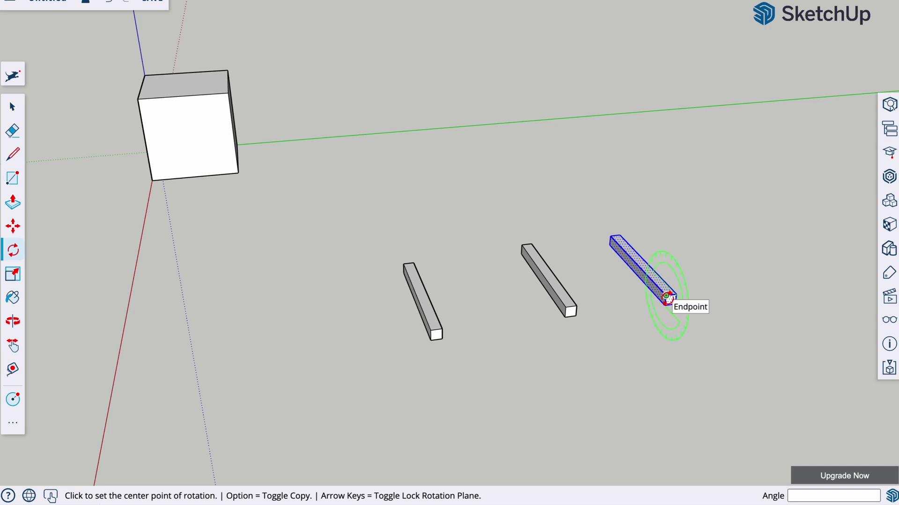
key(Right)
click(666, 296)
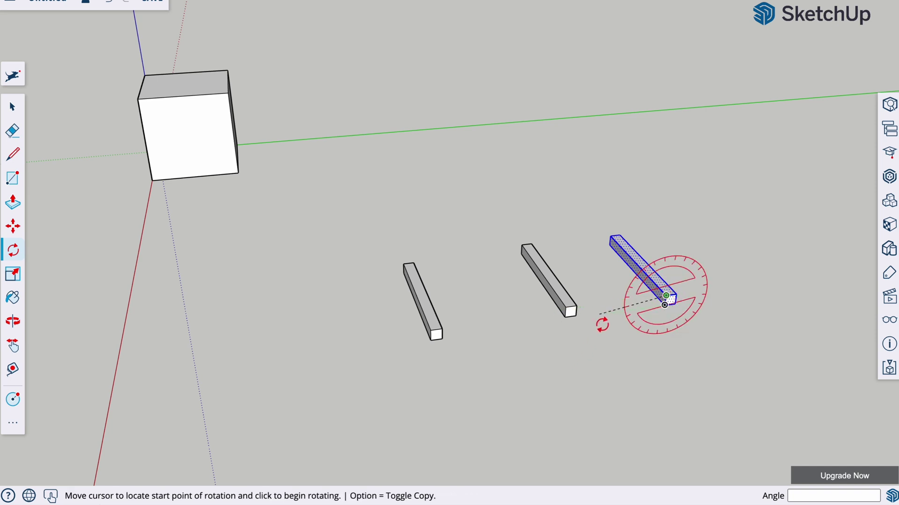
click(628, 303)
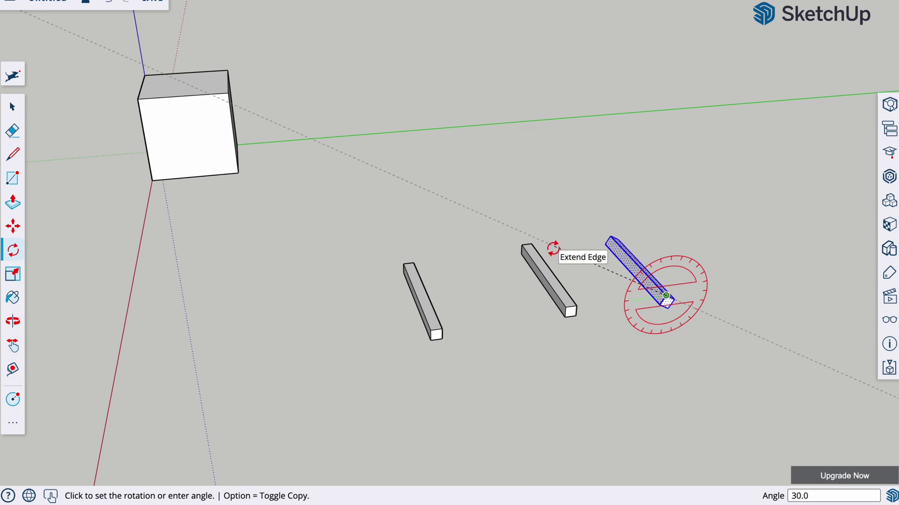
key(Escape)
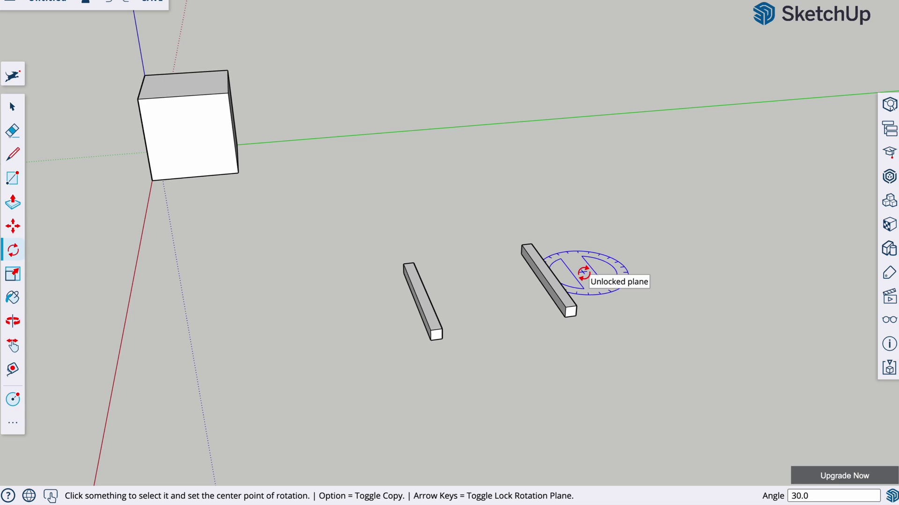
- Copy the second bar again and place the duplicate beside it as the third bar along the green axis
key(space)
click(568, 301)
key(ctrl+c)
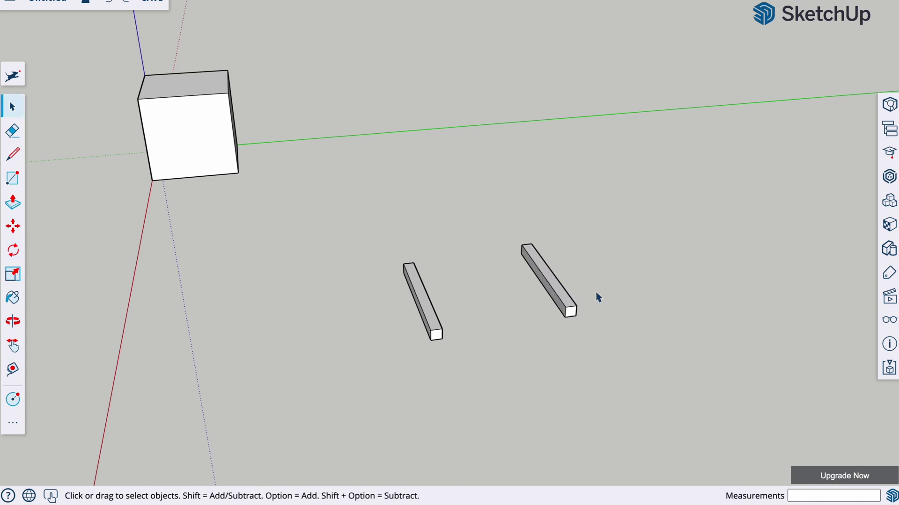
key(ctrl+v)
click(618, 231)
key(m)
- Rotate the third bar 90° in the horizontal plane about its near end corner, and clear the selection
key(q)
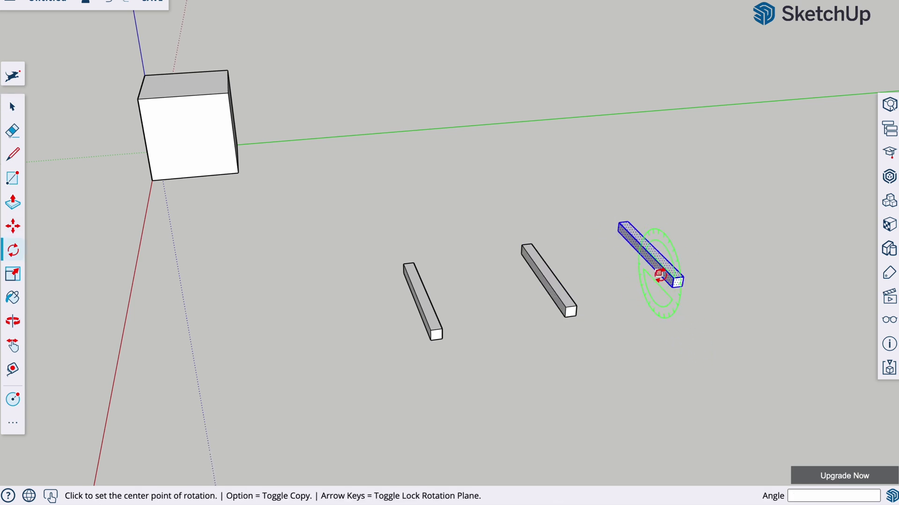
click(673, 278)
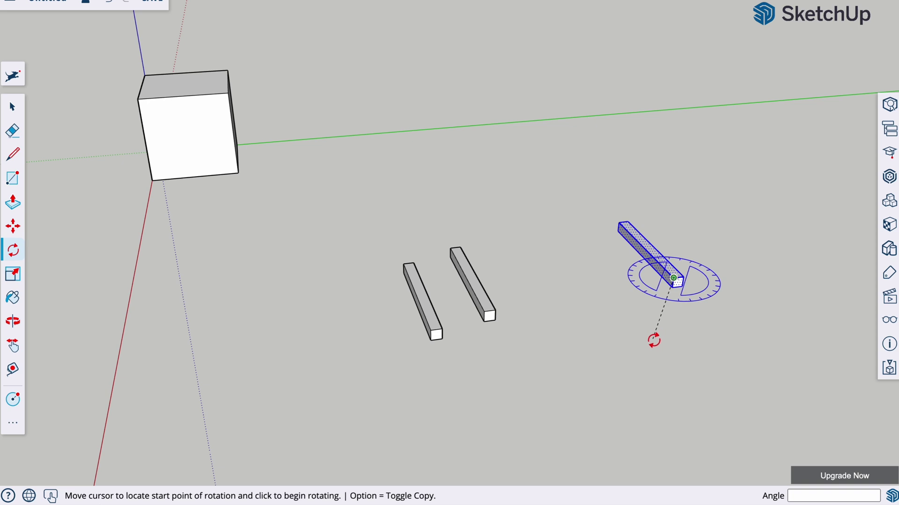
click(590, 294)
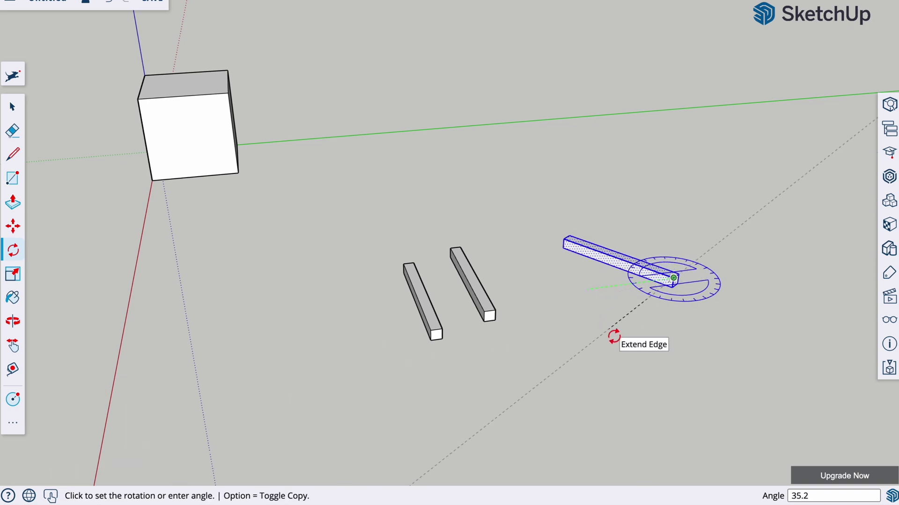
click(612, 336)
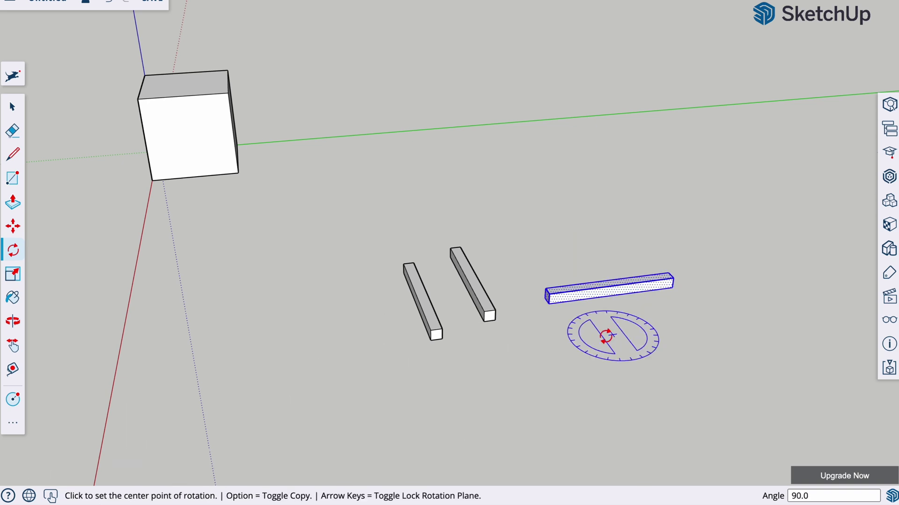
key(space)
click(563, 336)
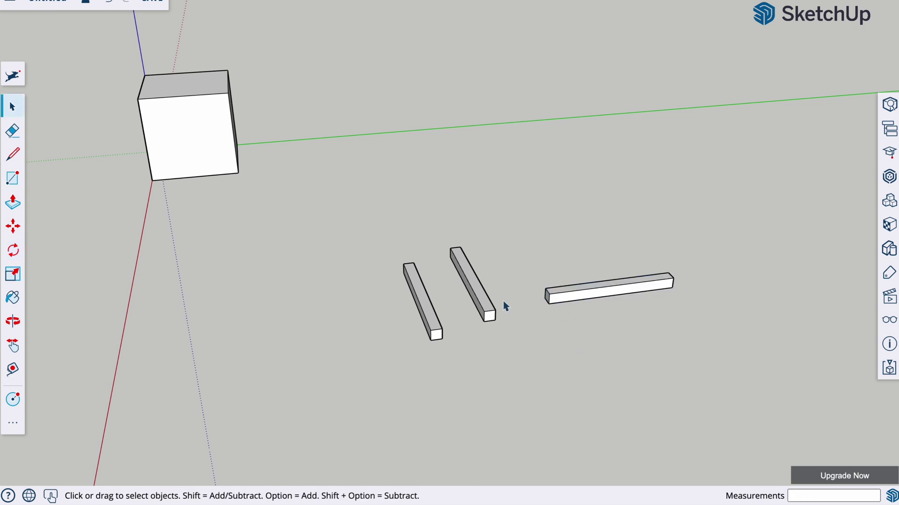
- Move the second bar about 15/16" along the green axis, and move it again freely by its near lower corner about 11 7/8"
click(483, 309)
click(533, 349)
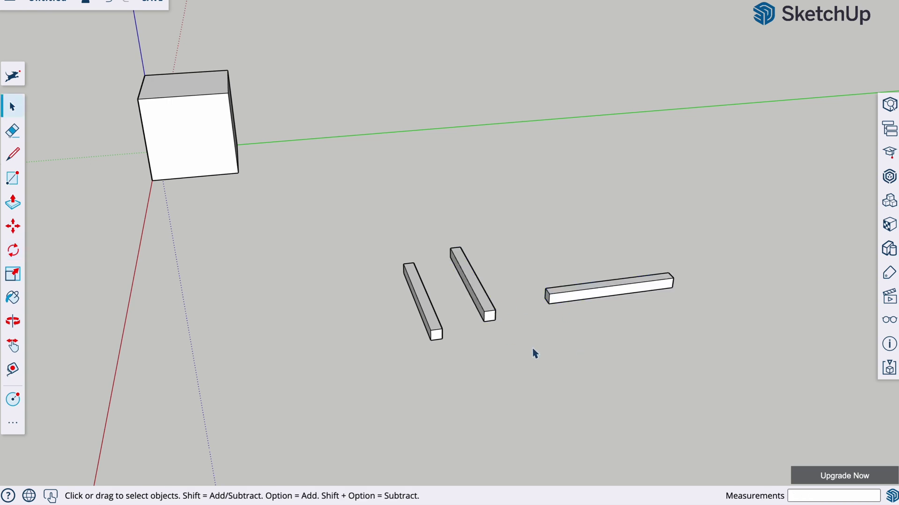
click(487, 317)
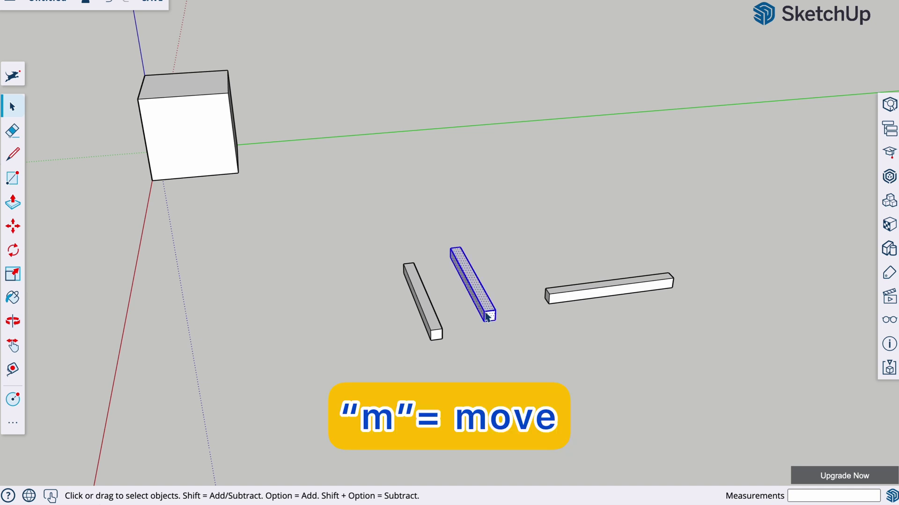
key(m)
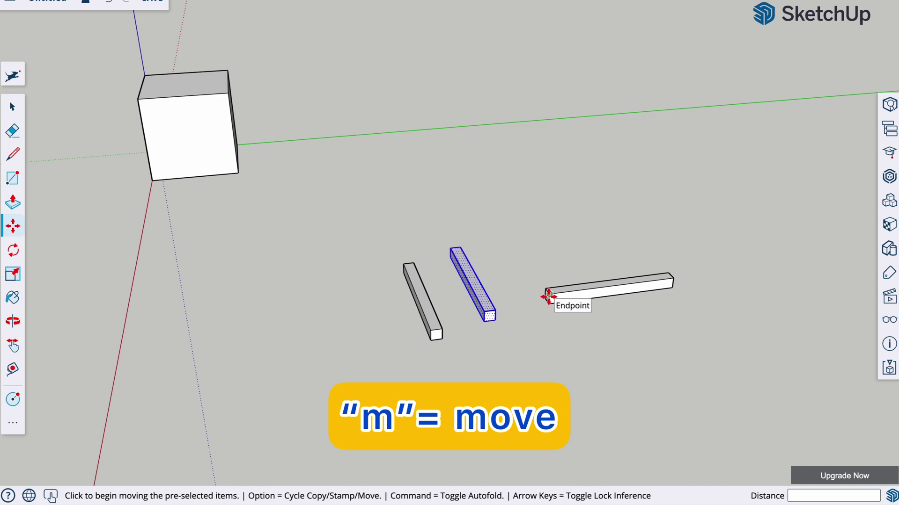
click(451, 253)
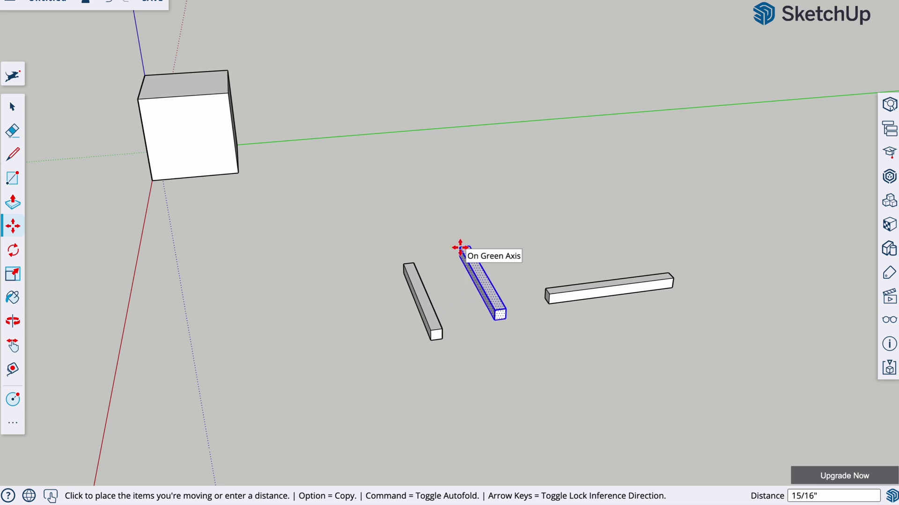
click(460, 248)
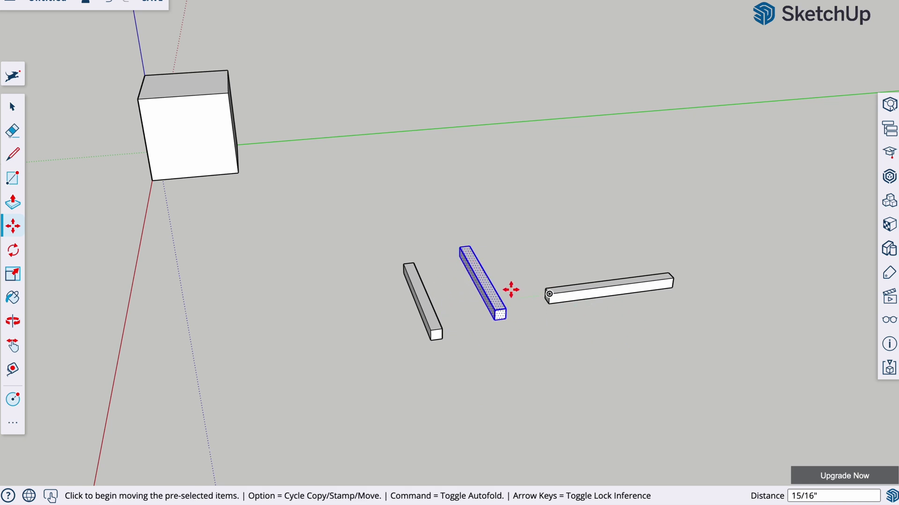
click(493, 321)
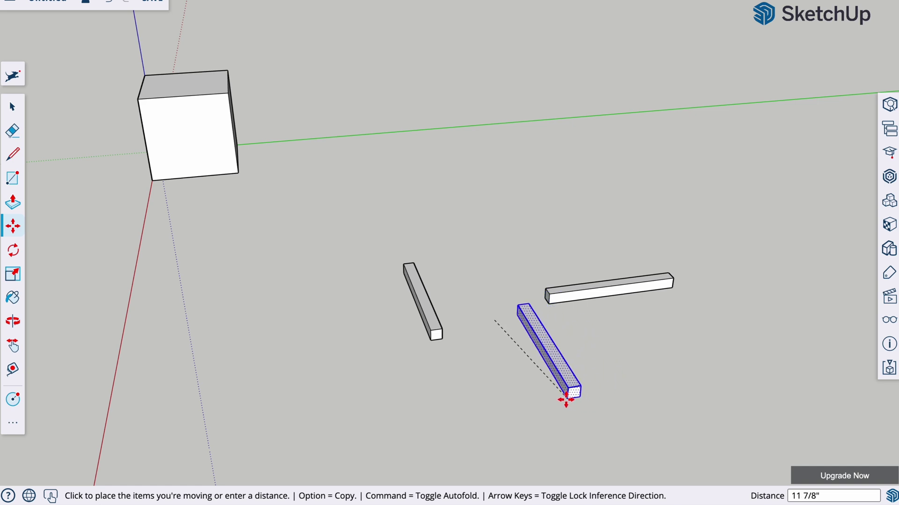
click(565, 400)
- Move the second bar by its far end corner onto the corner at the crosswise bar's nearer end, and clear the selection
click(518, 307)
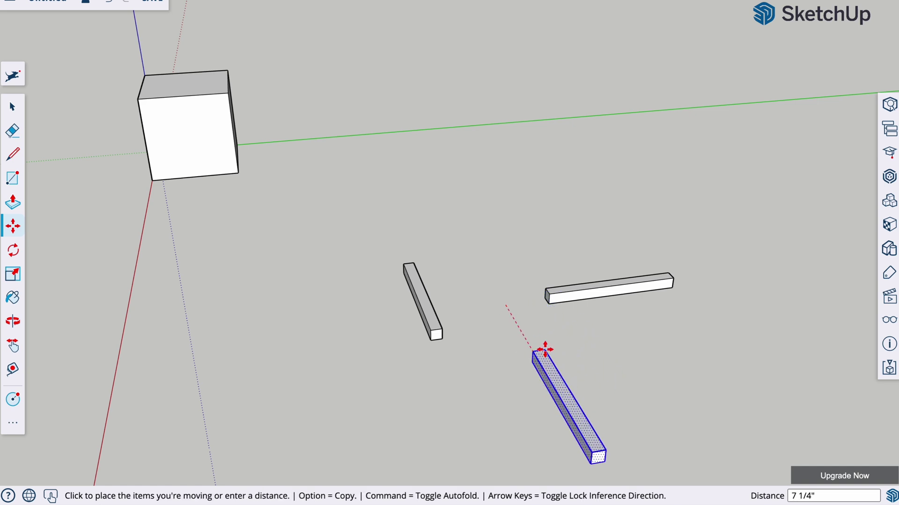
click(551, 297)
click(551, 298)
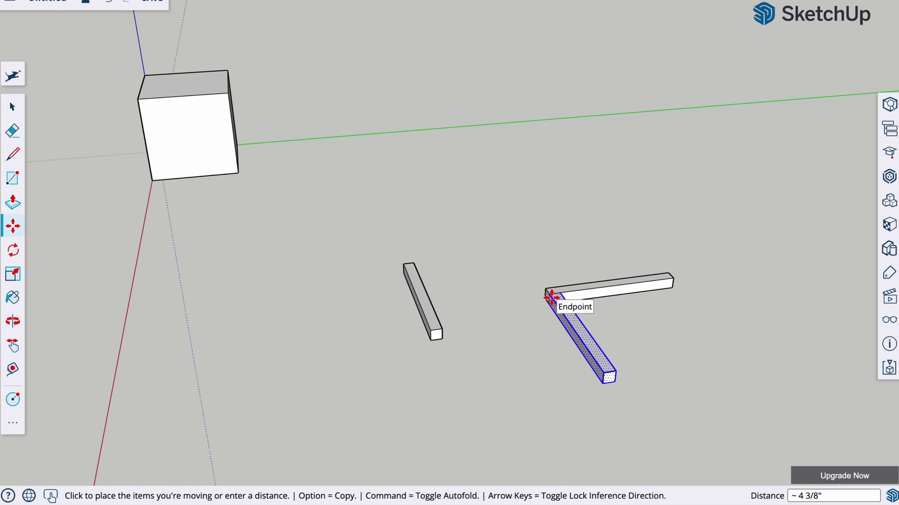
key(space)
click(497, 396)
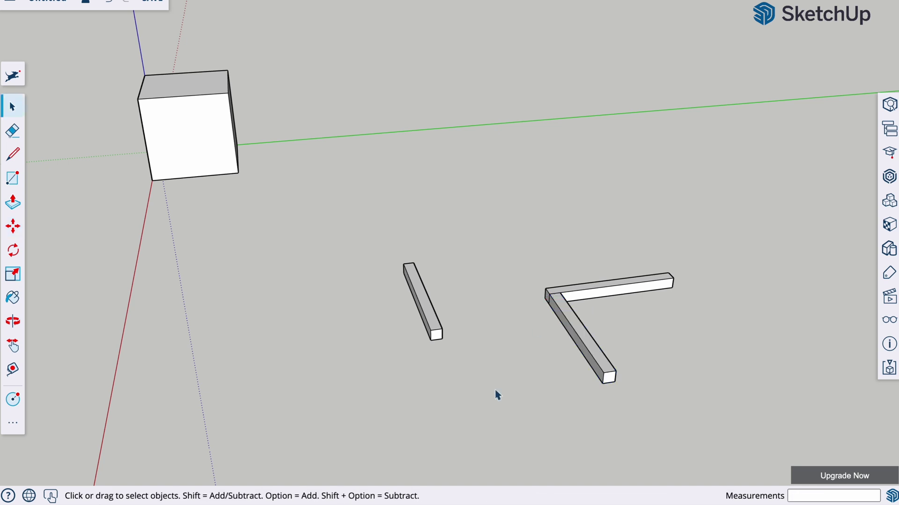
- Move the first bar by its far end corner onto the crosswise bar's opposite end to form a U-shaped frame, and clear the selection
triple_click(417, 288)
key(m)
click(413, 263)
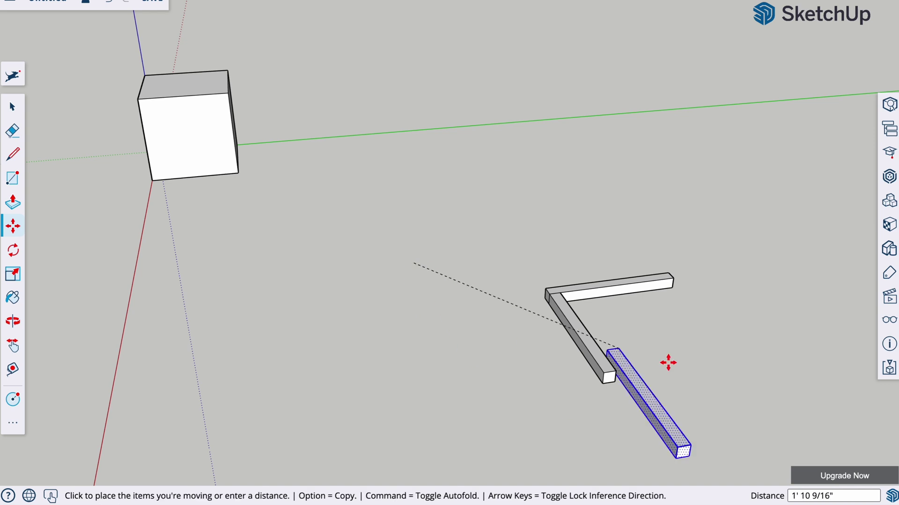
click(670, 280)
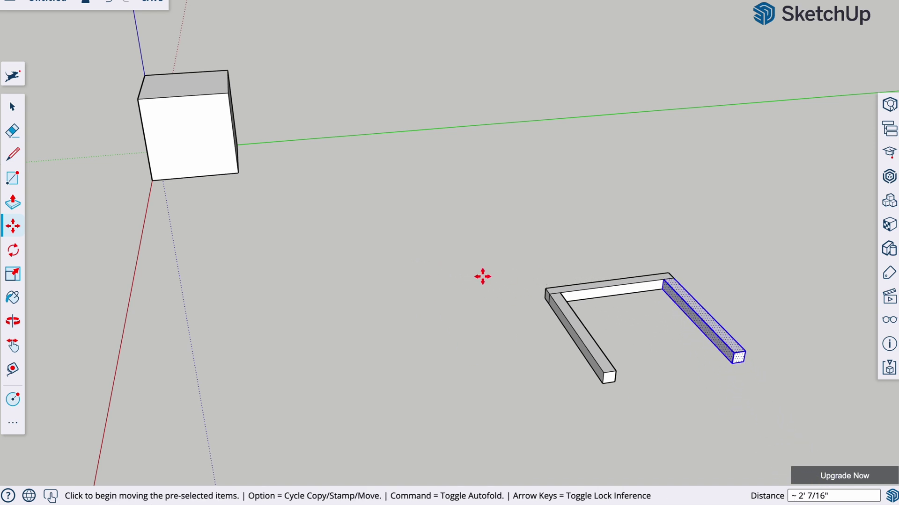
key(space)
click(474, 266)
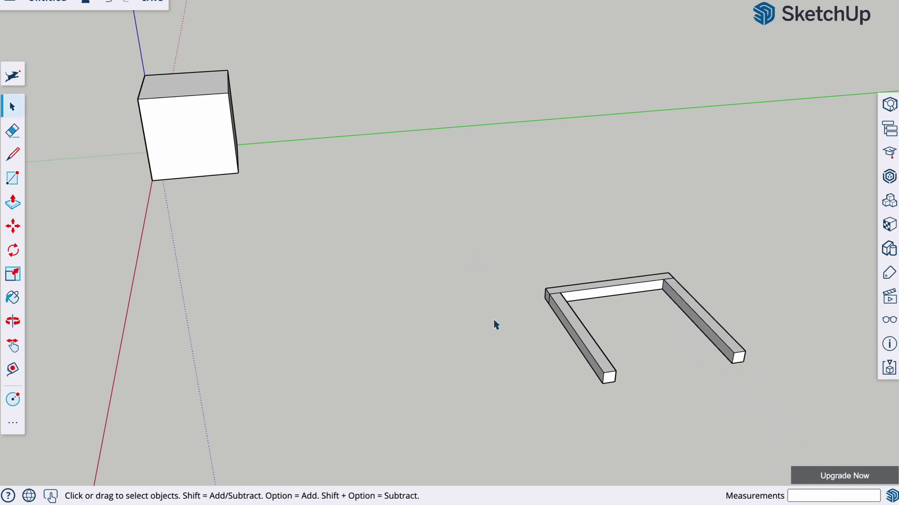
- Measure the crosswise bar's length along its outer edge with the Tape Measure, ending the guide beyond the bar's corner
key(q)
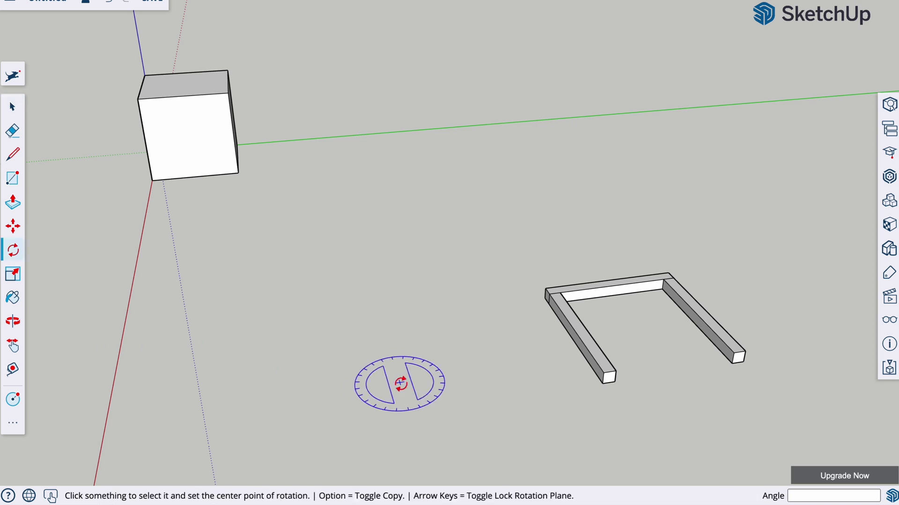
middle_drag(494, 363, 361, 338)
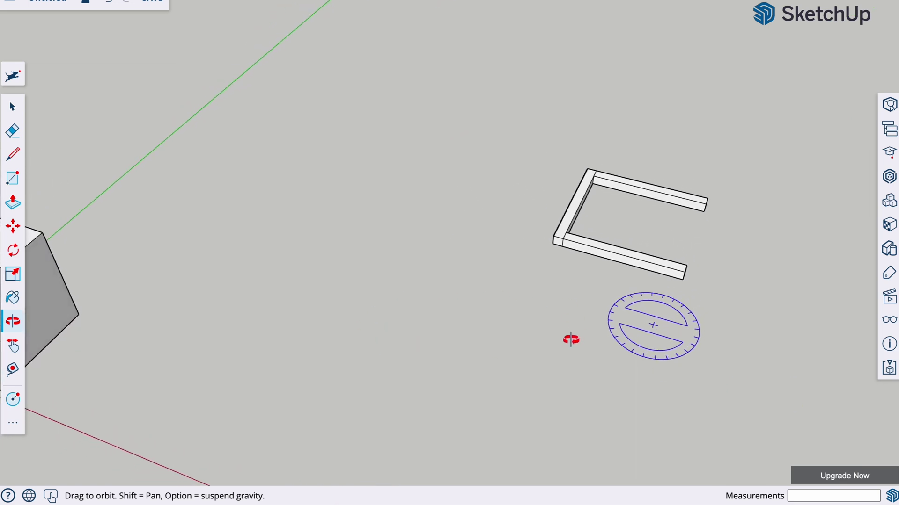
key(space)
key(t)
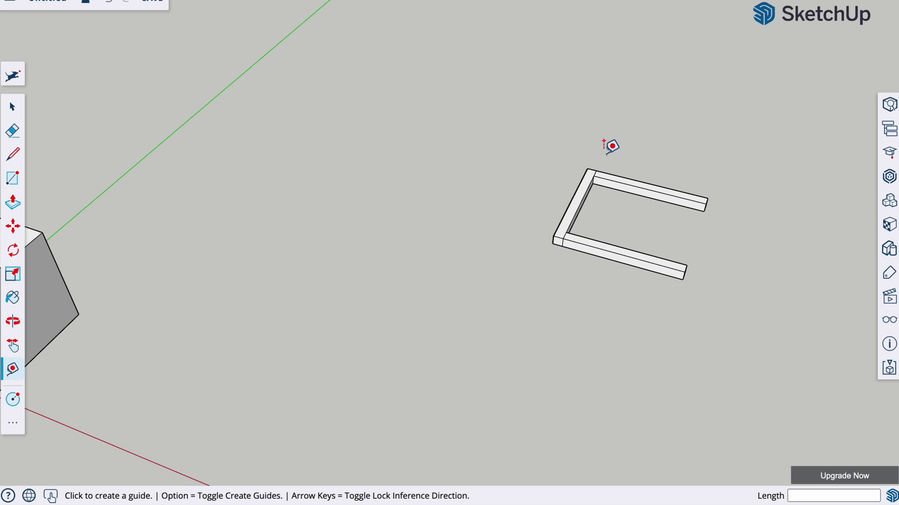
click(587, 168)
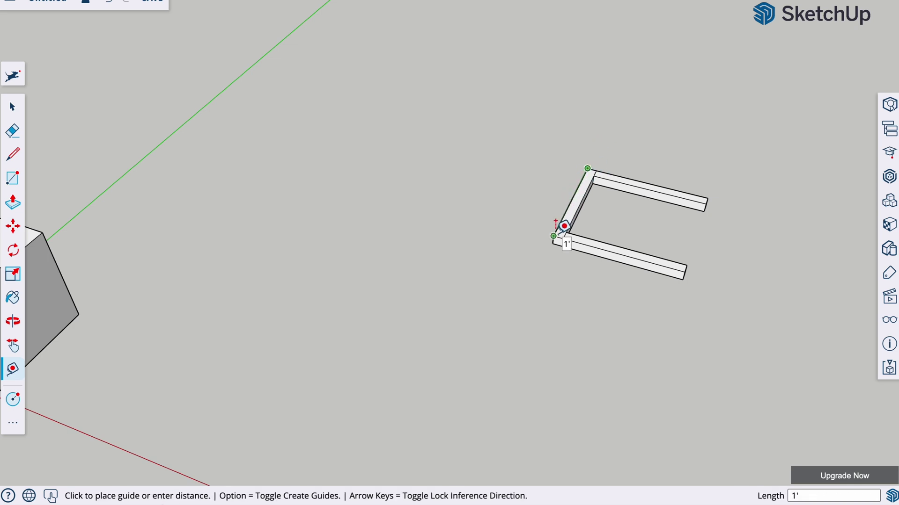
click(528, 285)
key(space)
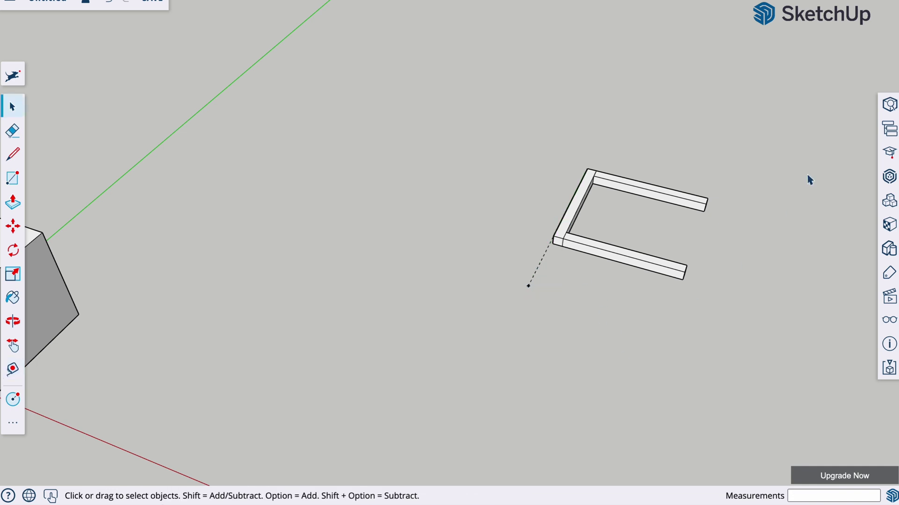
- Draw a 1" by 1" rectangle perpendicular to the green axis beside the frame's open side and Push/Pull it 12" into a bar
key(r)
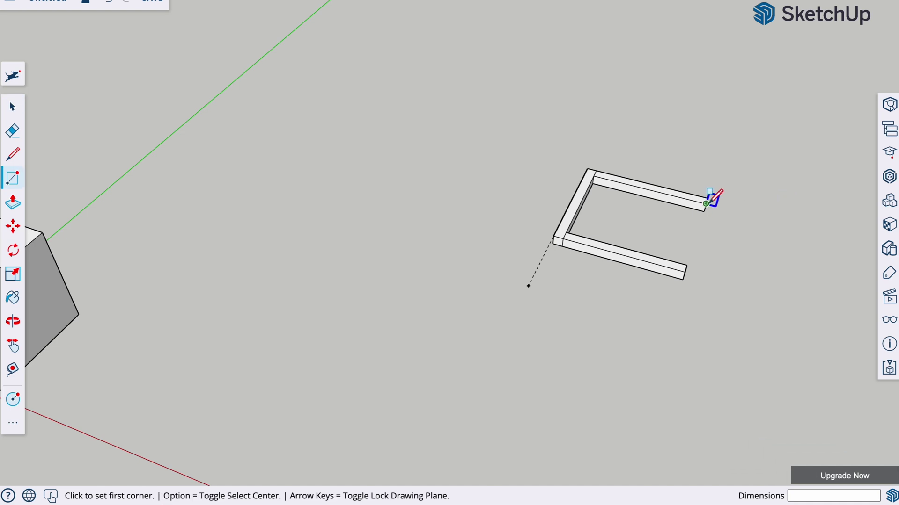
key(Left)
click(771, 190)
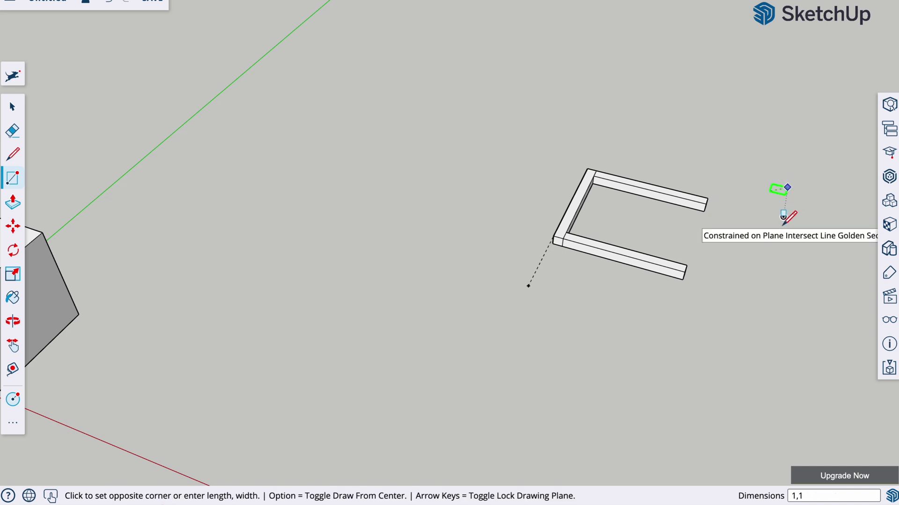
click(783, 216)
key(p)
click(775, 191)
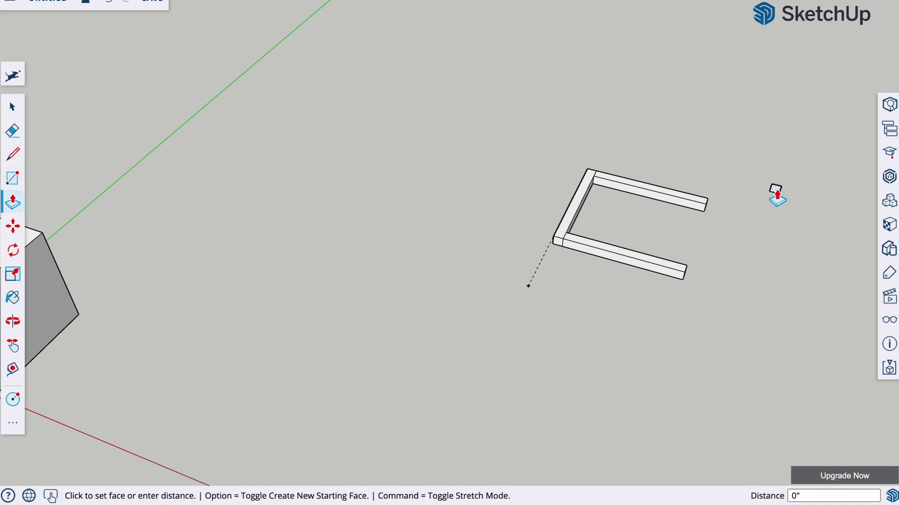
text(12)
key(Return)
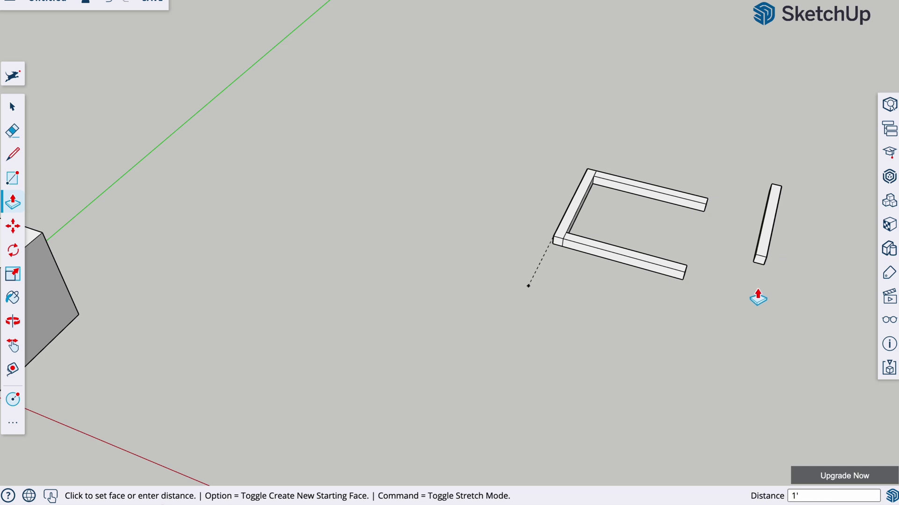
- Move the new 12" bar by its end corner onto the frame's open end to close the rectangle, and clear the selection
key(space)
triple_click(771, 235)
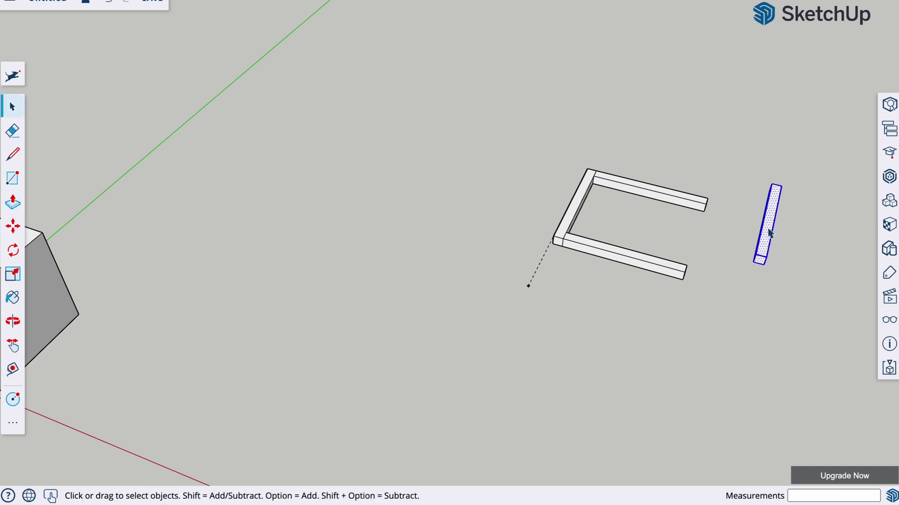
key(m)
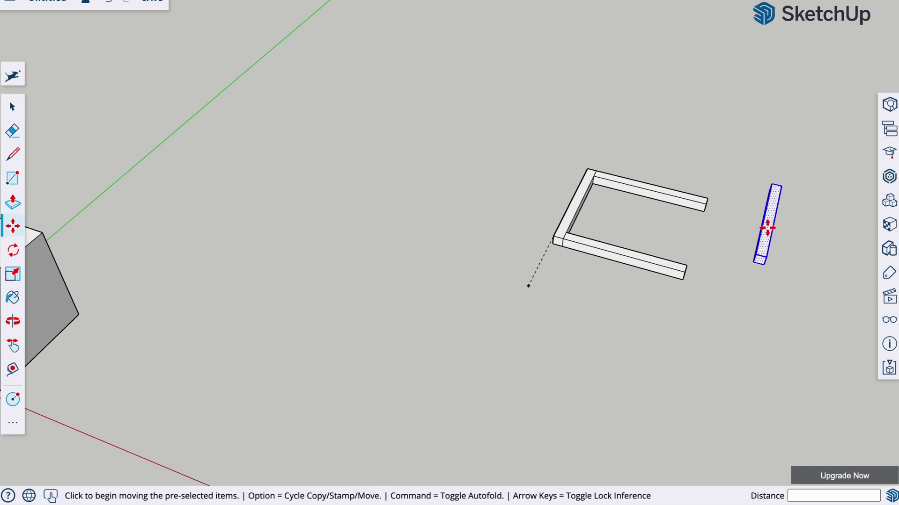
click(773, 186)
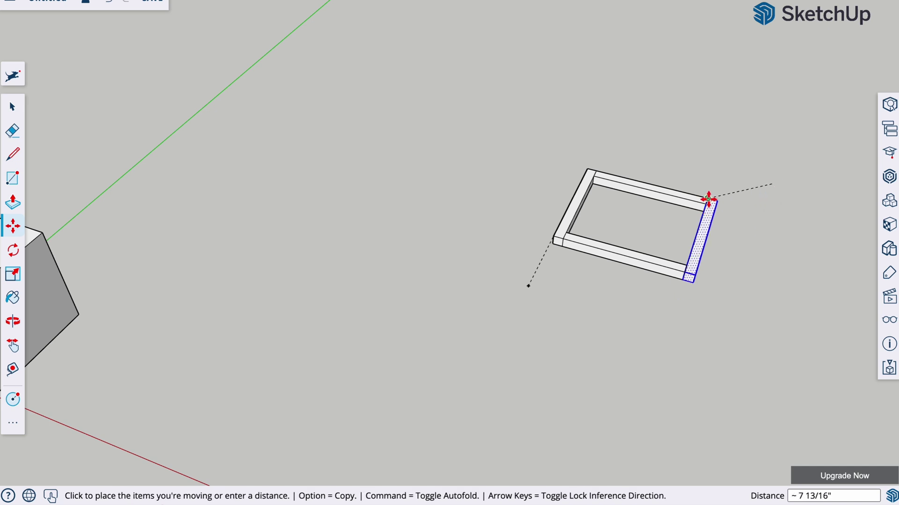
click(711, 199)
key(space)
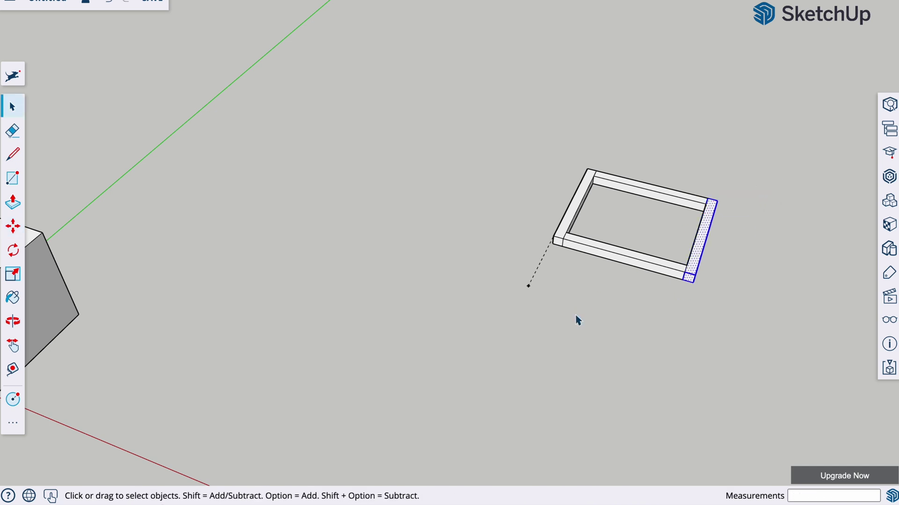
click(578, 320)
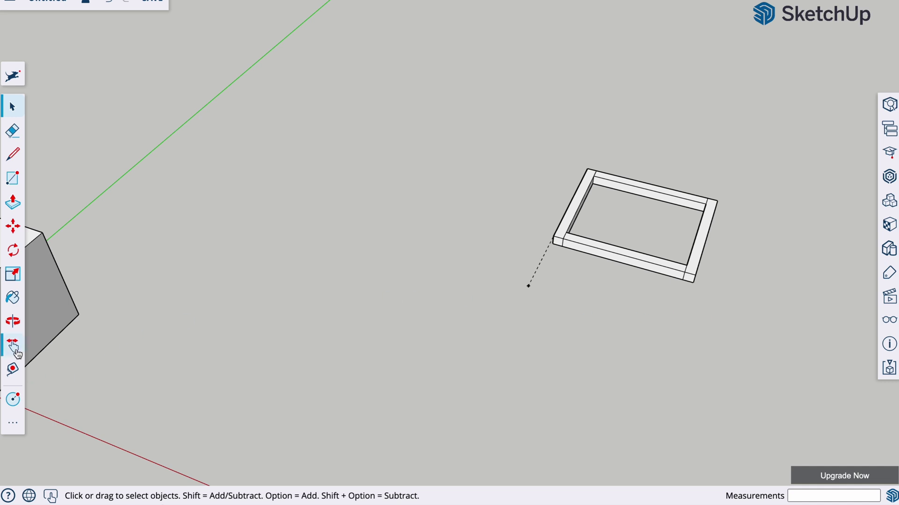
- Delete the leftover guide line extending from the frame's corner
click(13, 321)
drag(551, 440, 466, 301)
key(space)
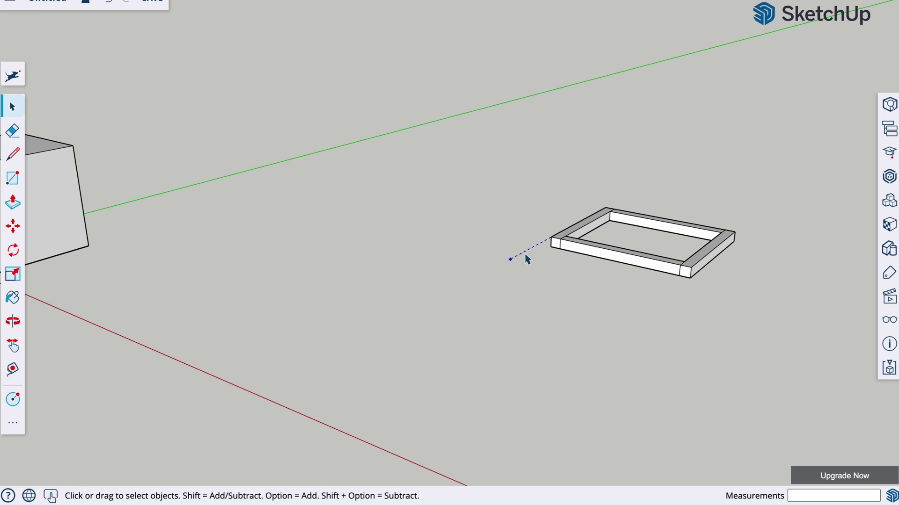
mouse_move(551, 302)
middle_down()
mouse_move(560, 265)
mouse_move(543, 274)
mouse_move(576, 323)
mouse_move(613, 304)
mouse_move(551, 302)
middle_up()
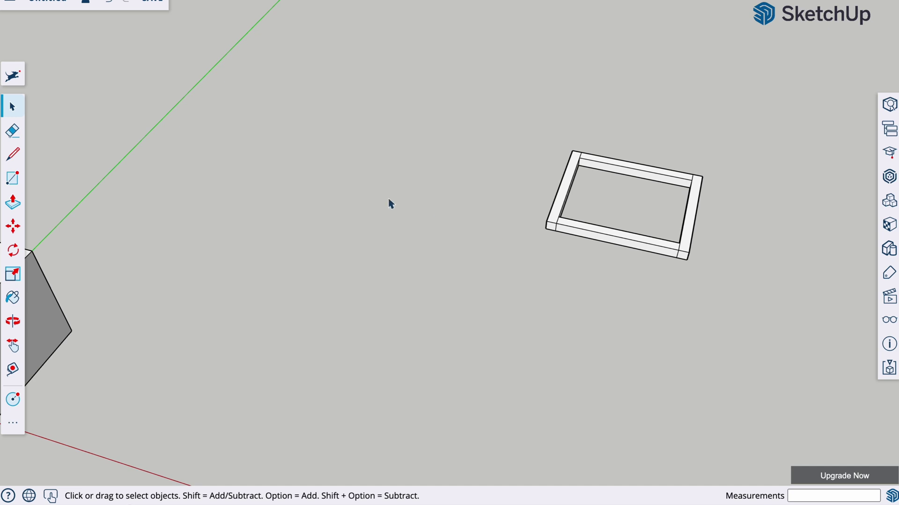
- Copy the whole rectangular frame and place the duplicate on the ground beyond the original, nearer the green axis
triple_click(617, 240)
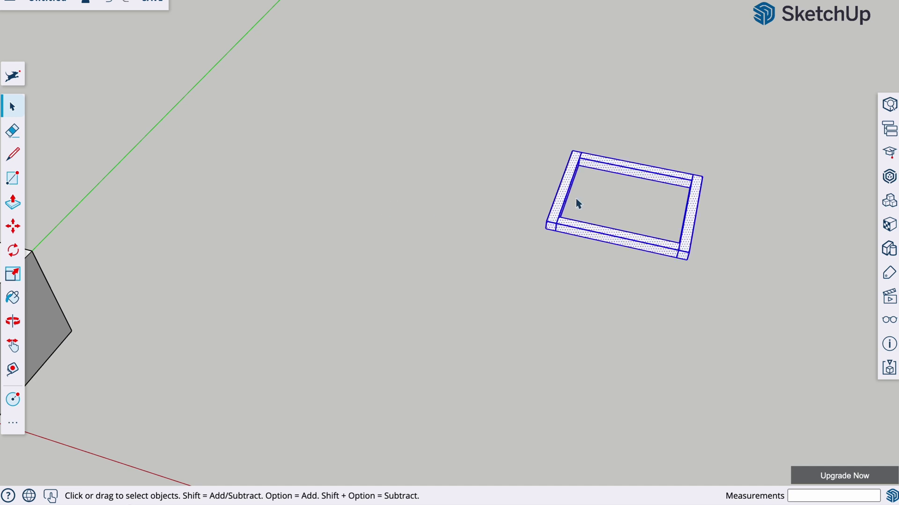
click(463, 164)
key(super+v)
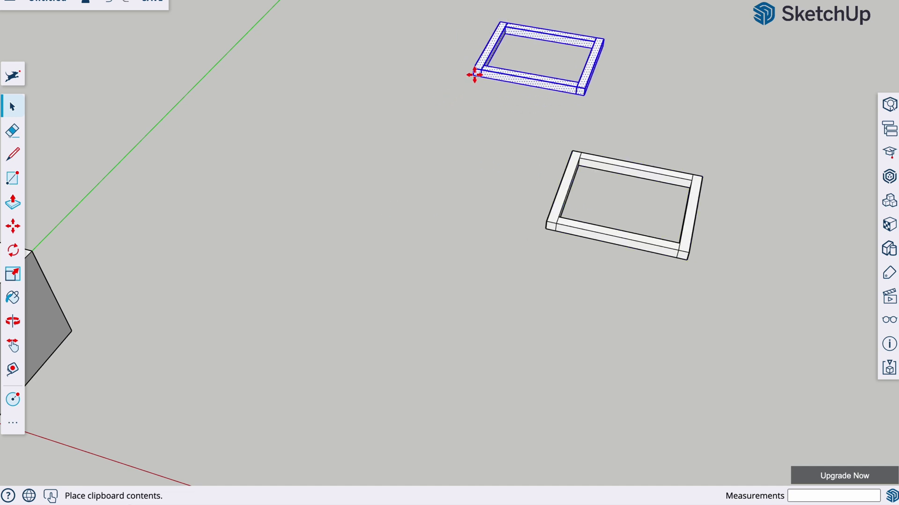
click(367, 72)
key(m)
click(431, 217)
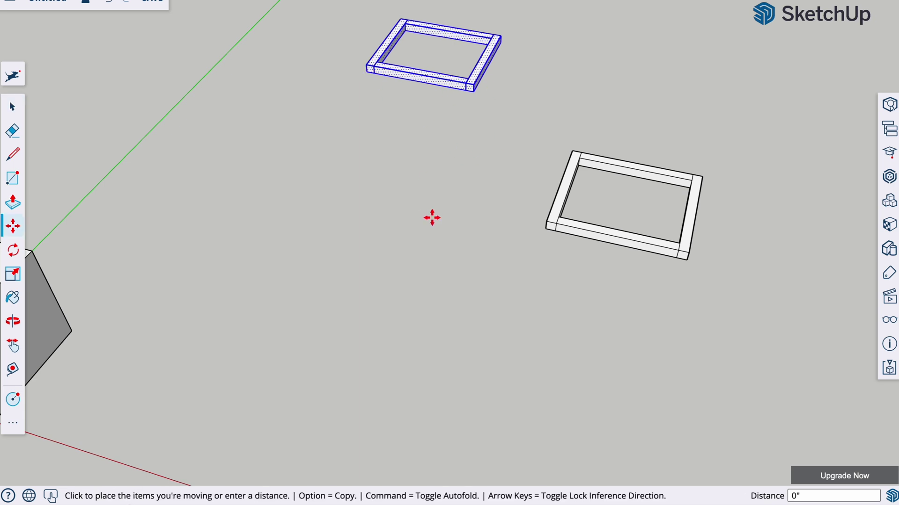
key(space)
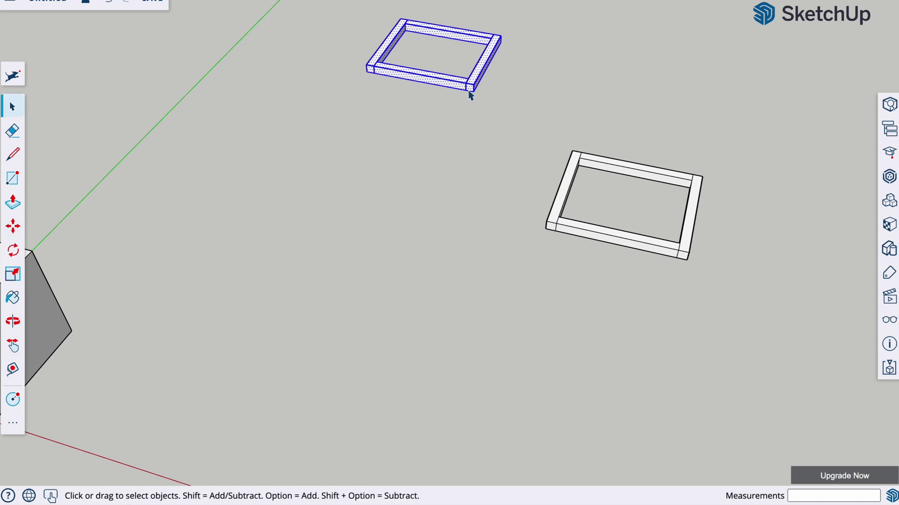
click(437, 326)
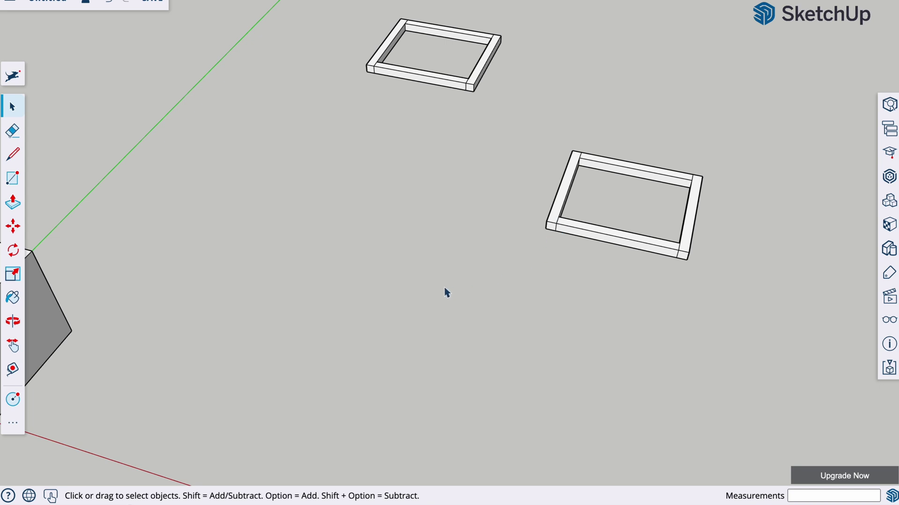
- Draw a 1" by 1" rectangle on the open ground between the frames and the box, and Push/Pull it up 10" into a post
key(r)
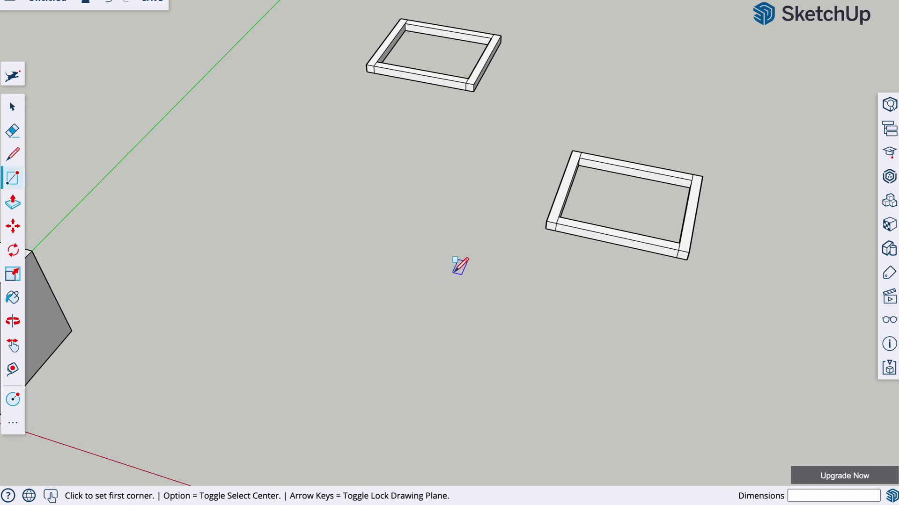
click(456, 267)
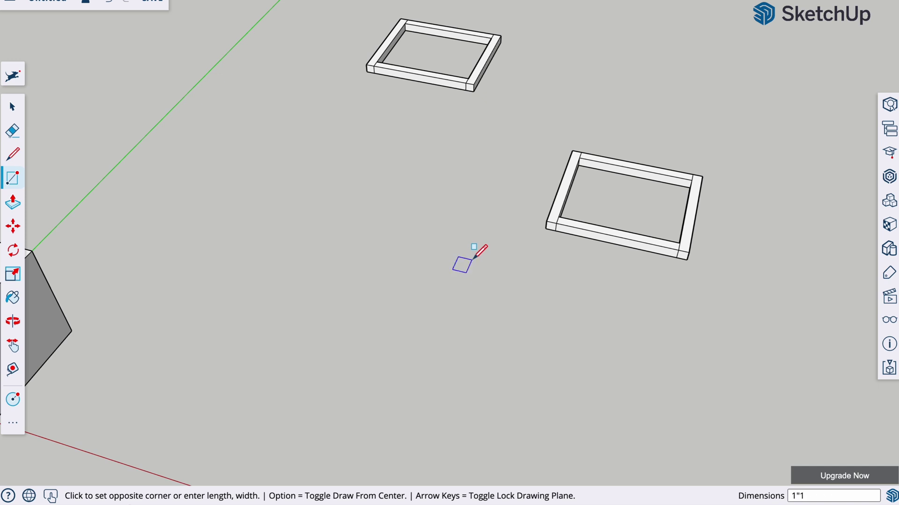
click(473, 256)
key(p)
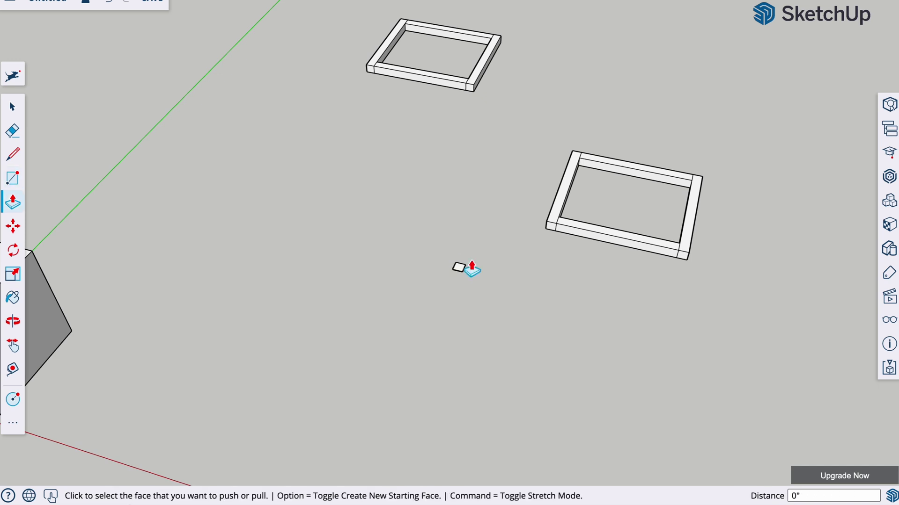
click(461, 268)
click(461, 270)
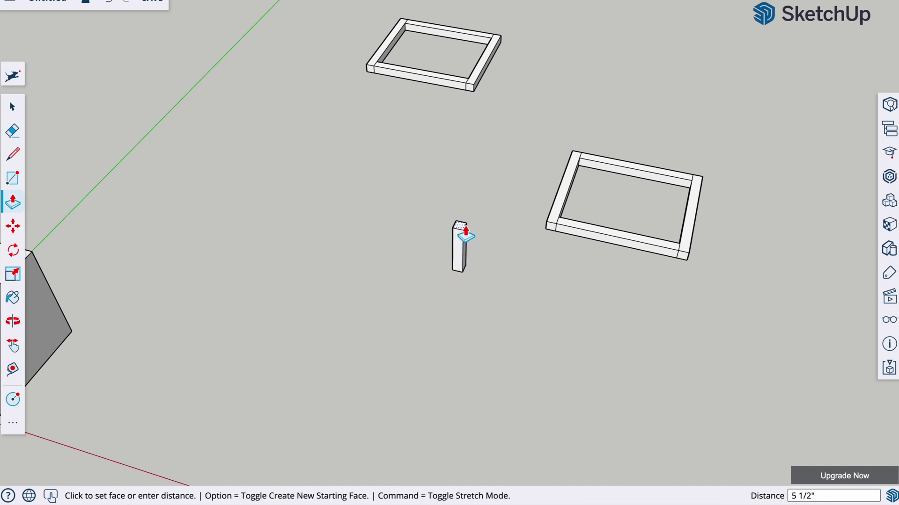
key(Return)
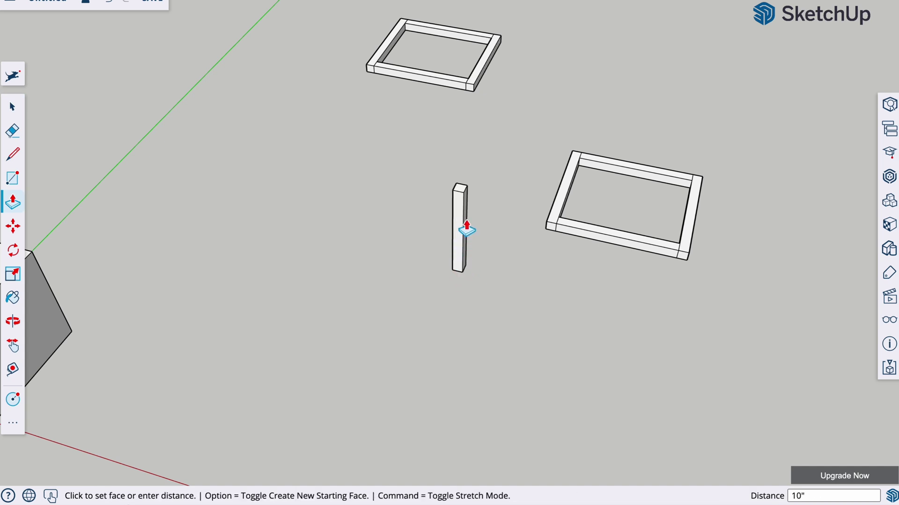
- Copy the 10" post onto the ground toward the green axis and shift the duplicate about 6" back toward the far frame
key(space)
triple_click(467, 229)
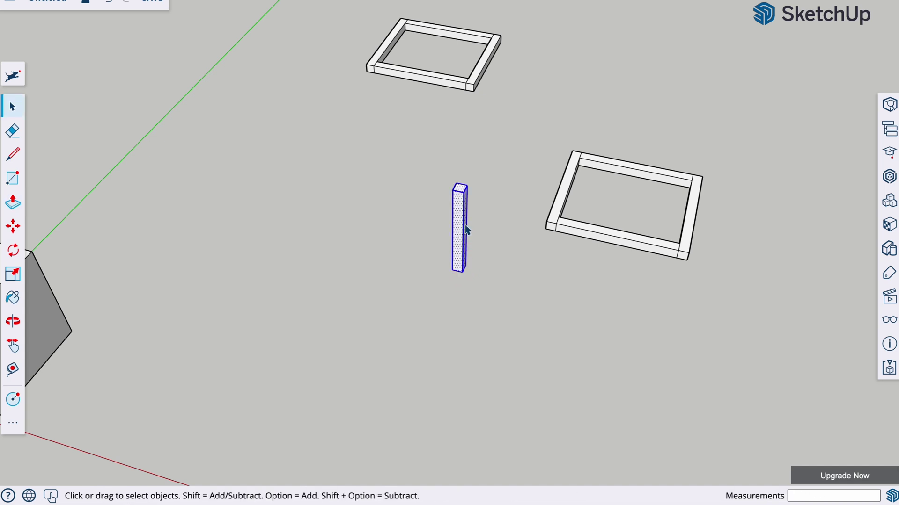
click(371, 261)
key(super+v)
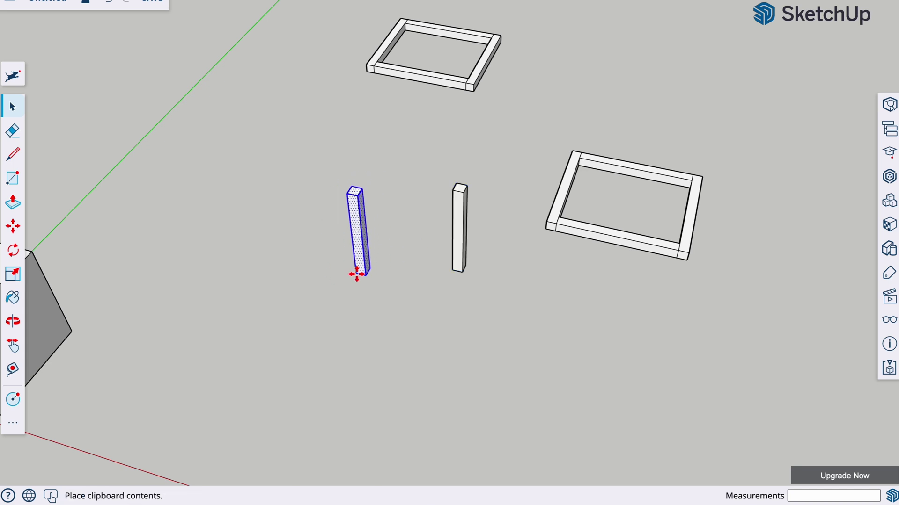
click(356, 273)
click(478, 379)
click(483, 333)
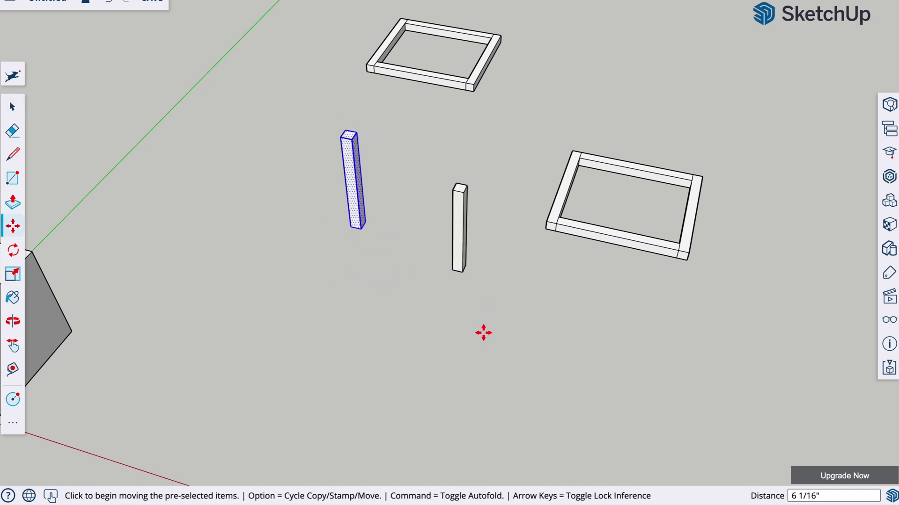
- Copy the original post again and move the duplicate to the ground on the large box's side of the first copy
key(space)
triple_click(459, 246)
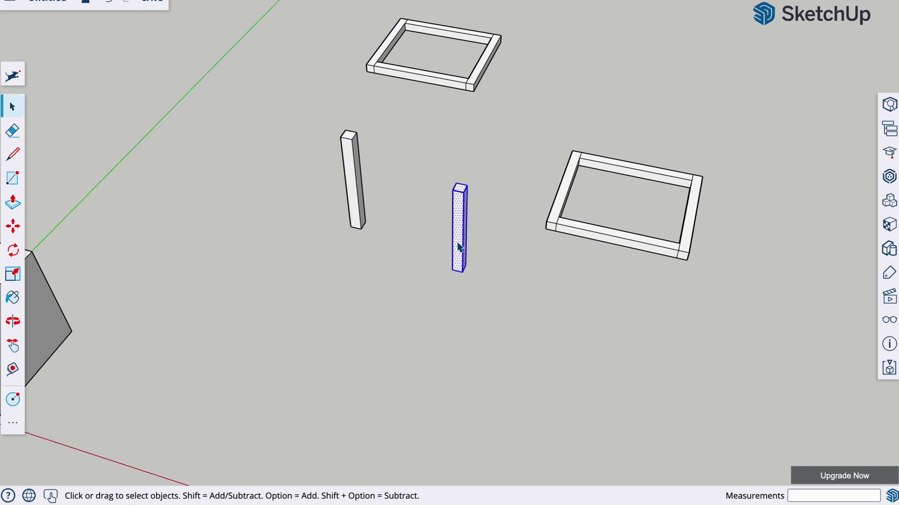
click(530, 291)
key(super+v)
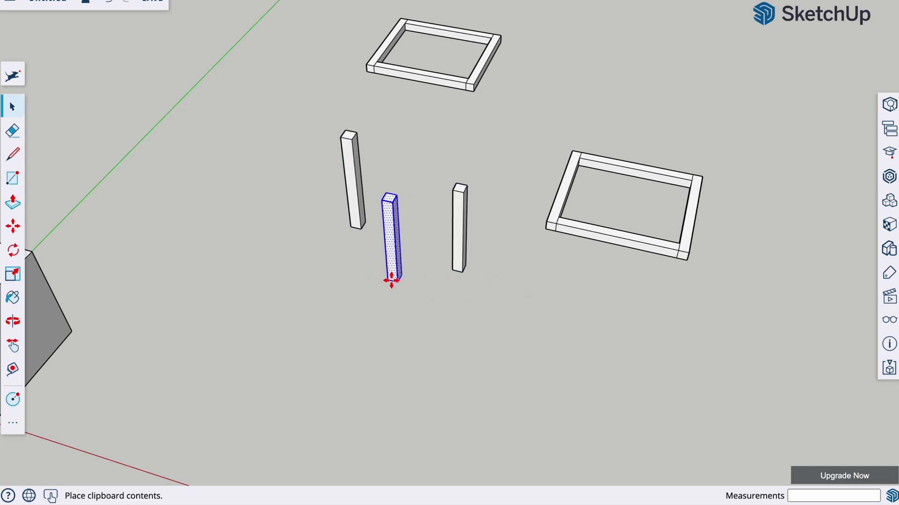
click(396, 281)
click(444, 319)
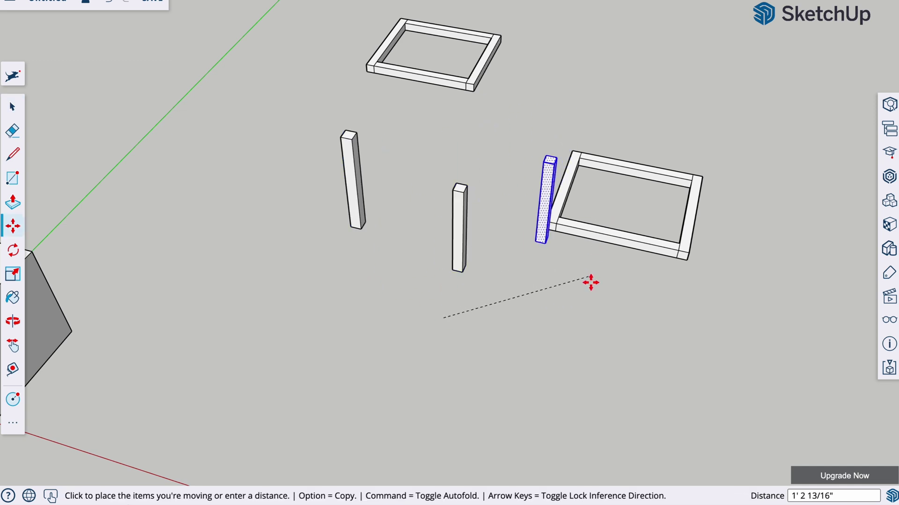
click(329, 311)
key(space)
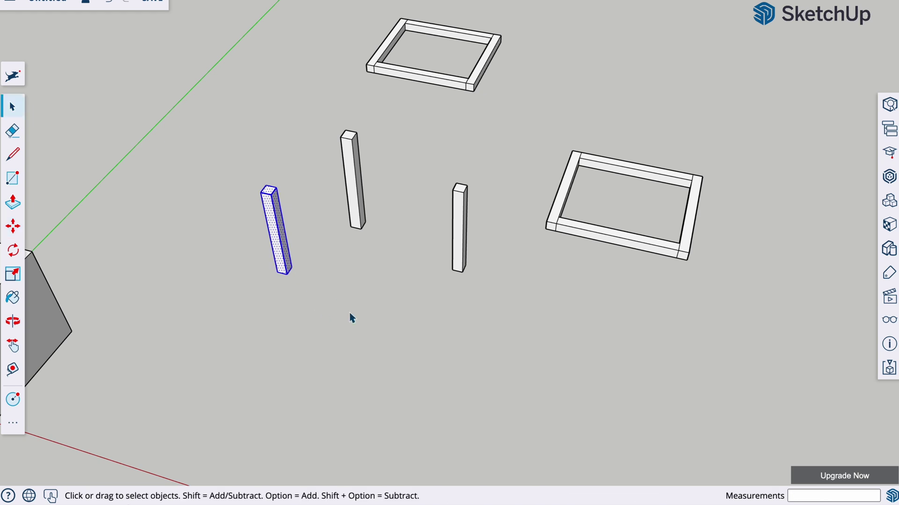
- Paste a third copy of the post on the ground between the original and the first copy, and clear the selection
click(467, 247)
click(456, 294)
key(super+v)
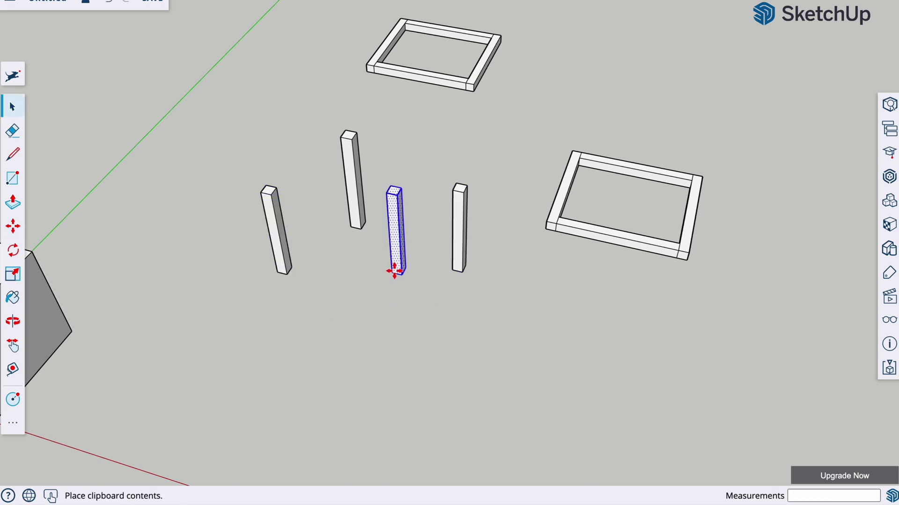
click(402, 263)
key(space)
click(475, 309)
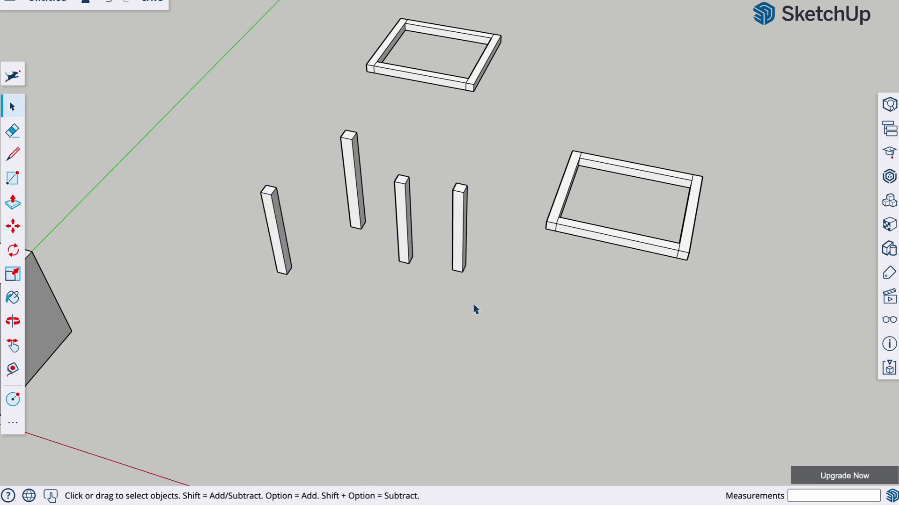
- Move the original post by its bottom corner onto the nearer frame's front-right corner, and clear the selection
click(464, 235)
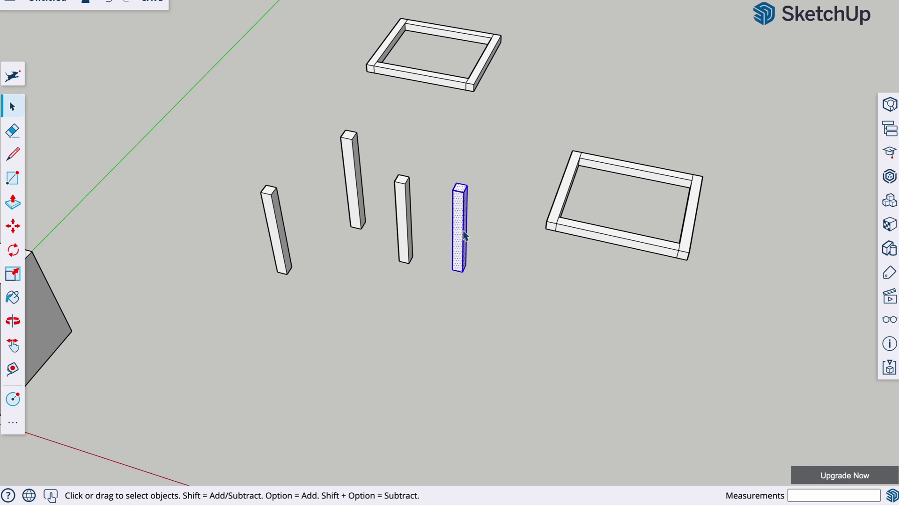
key(m)
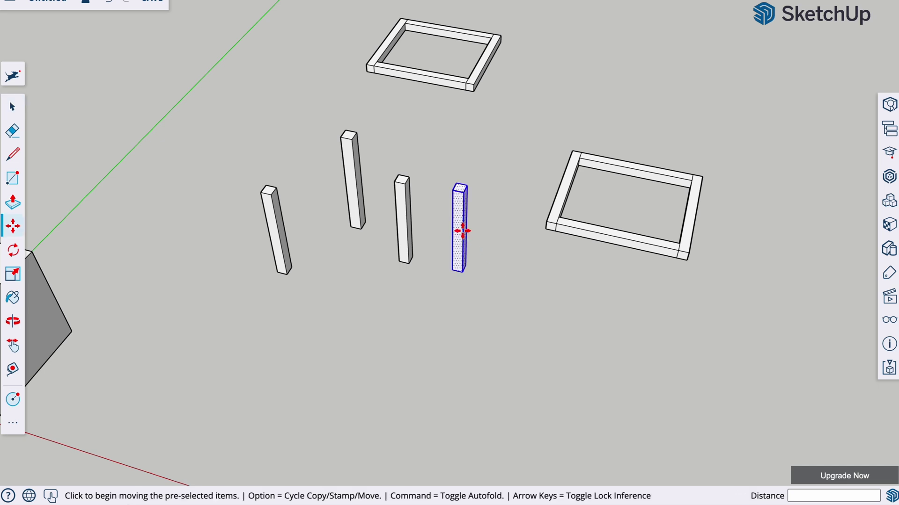
click(464, 272)
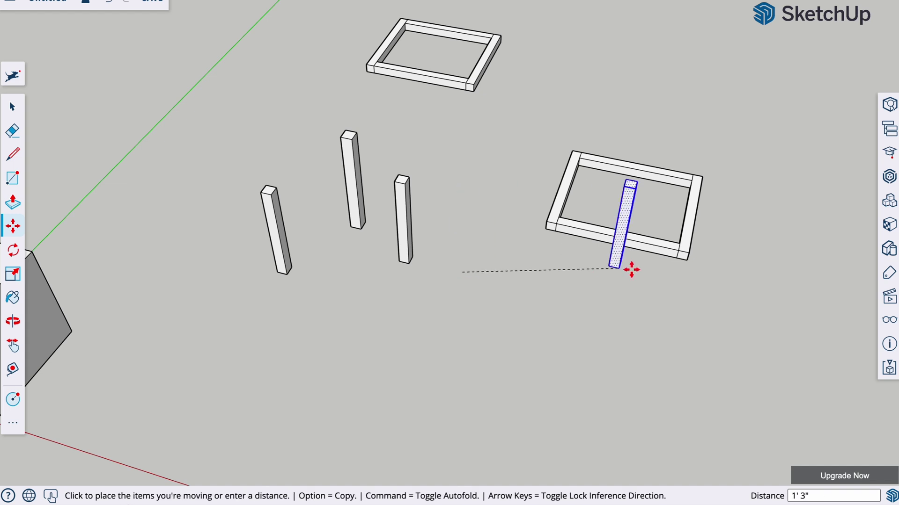
click(691, 254)
key(space)
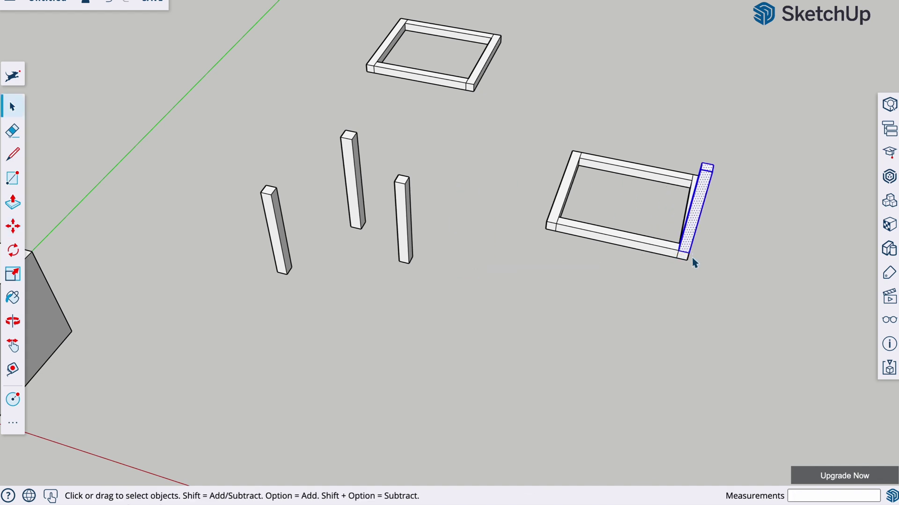
click(693, 257)
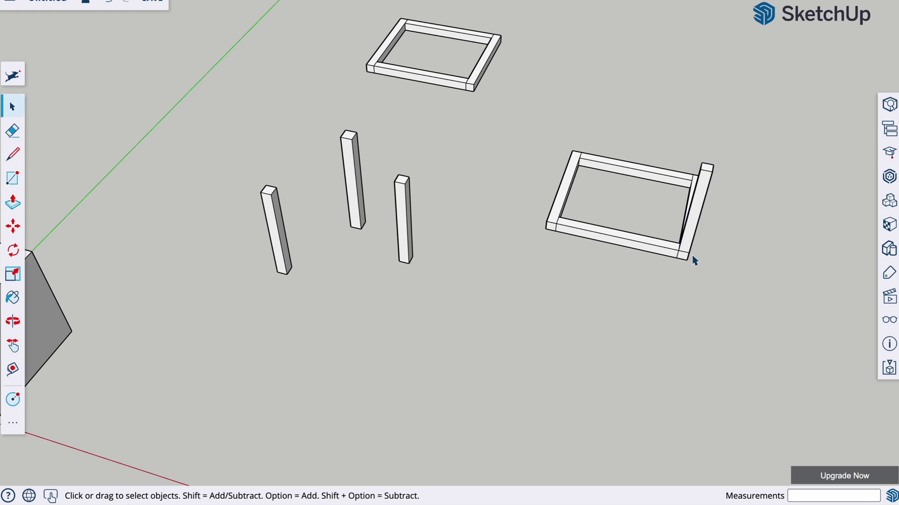
- Move the closest loose post by its bottom corner onto the nearer frame's back-left corner
click(414, 247)
key(m)
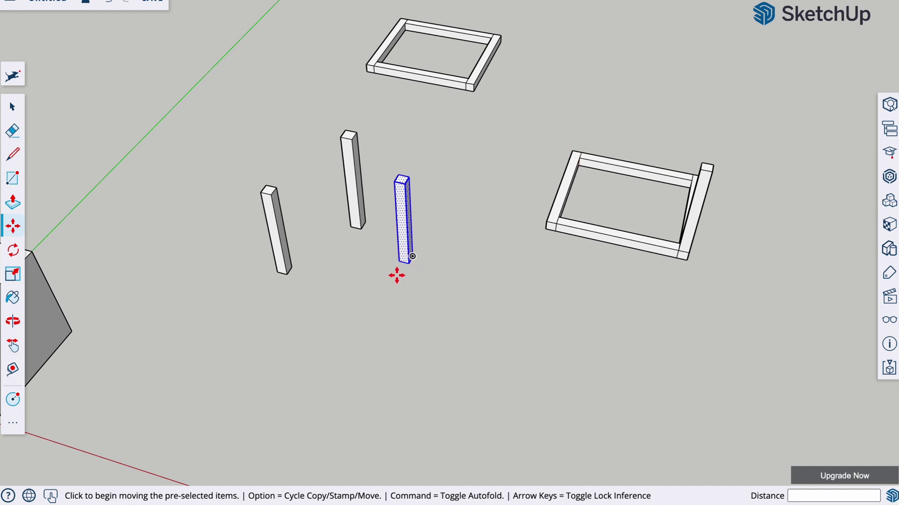
click(410, 265)
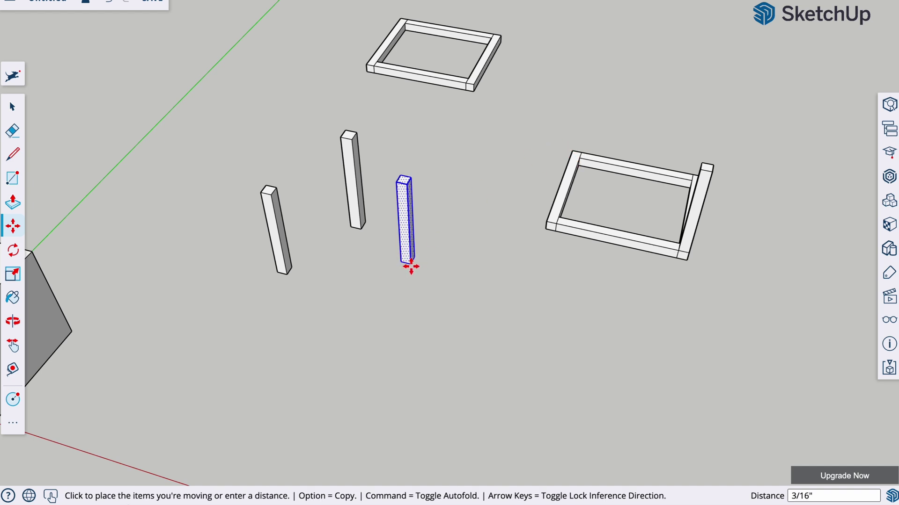
click(582, 162)
key(space)
- Move the next loose post by its bottom corner to the ground beside the nearer frame's empty front-left corner, and clear the selection
click(345, 196)
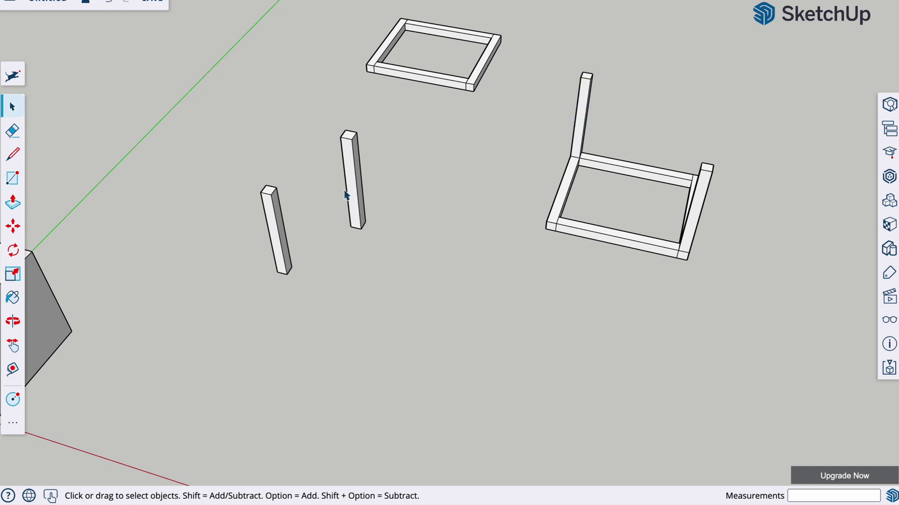
click(358, 193)
key(m)
click(350, 226)
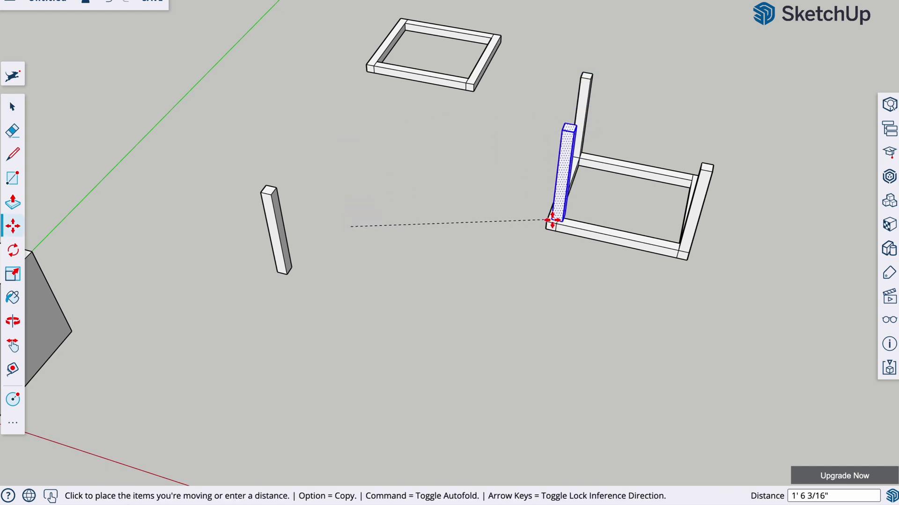
scroll(526, 222, up, 2)
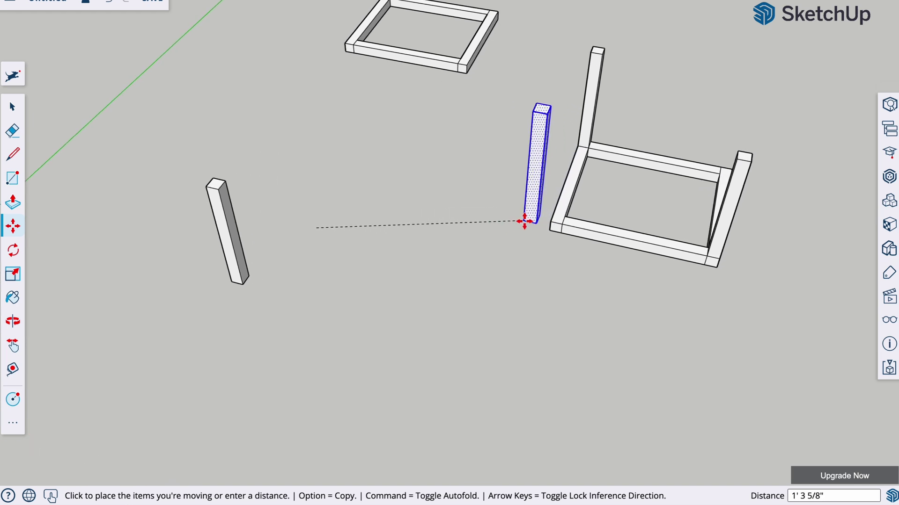
click(483, 232)
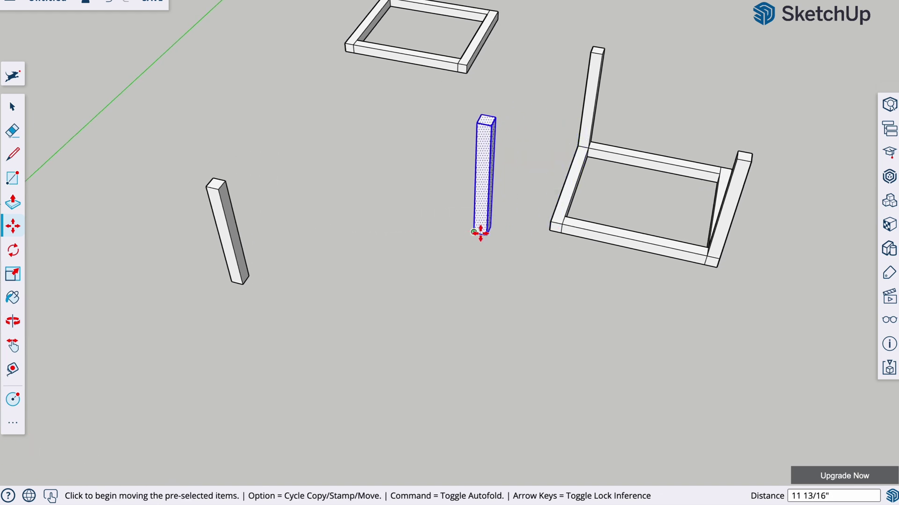
scroll(497, 233, up, 1)
key(Escape)
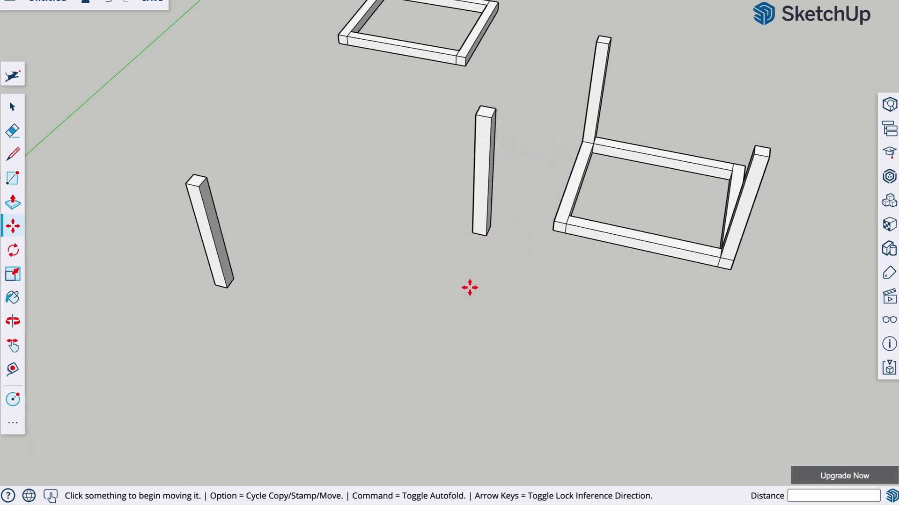
scroll(502, 295, up, 3)
key(space)
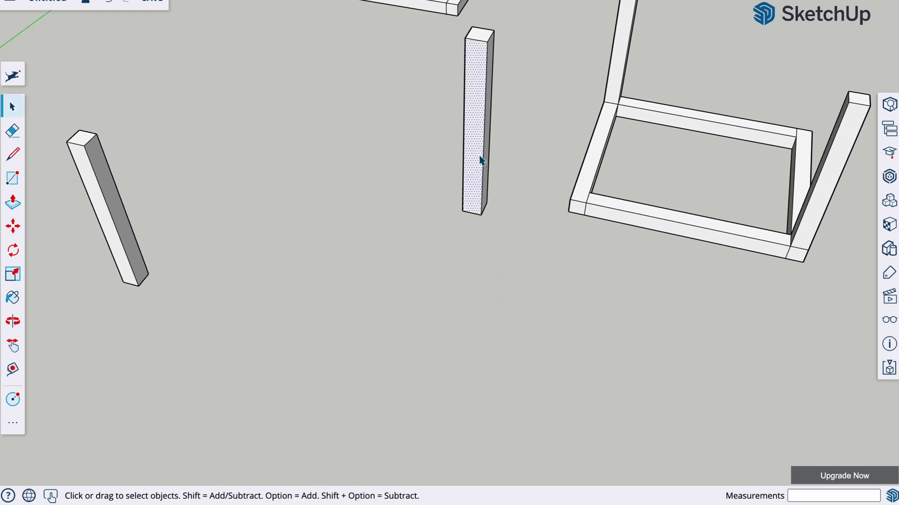
click(480, 157)
key(m)
click(462, 213)
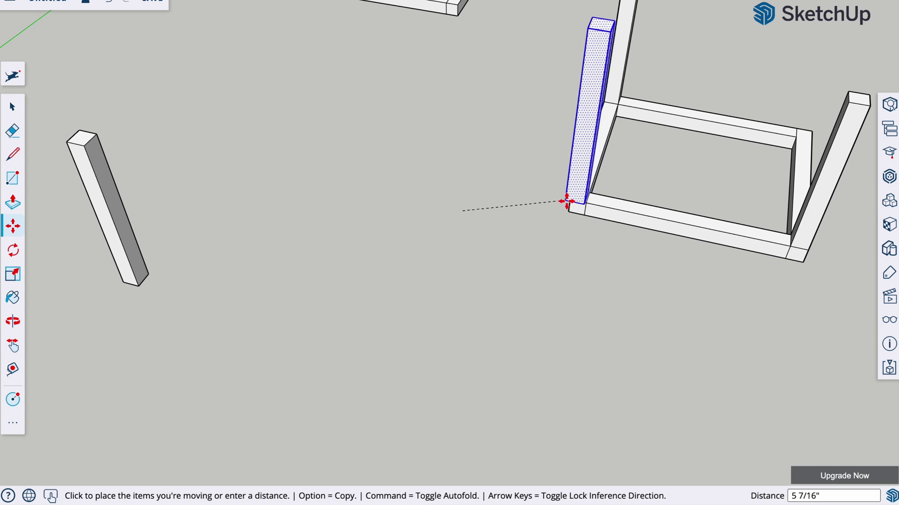
key(Escape)
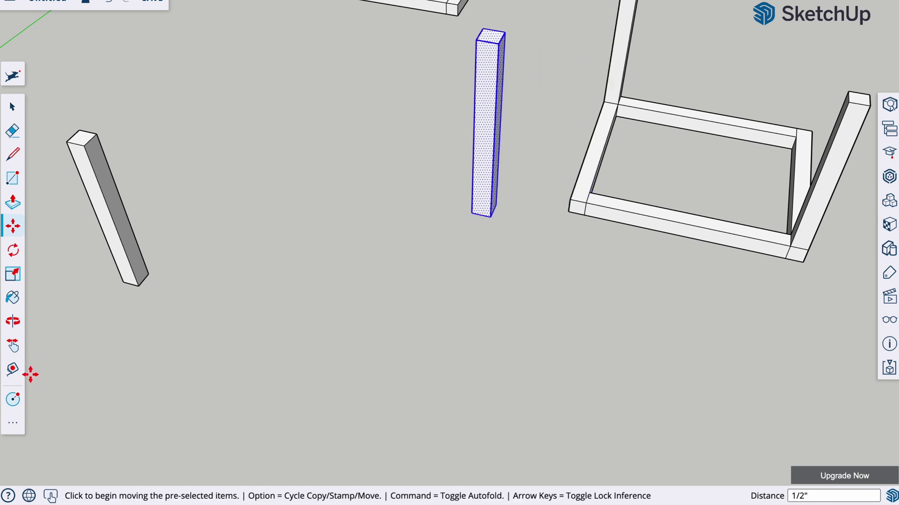
- Move the loose post beside the frame by its bottom corner onto the frame's front-left corner, matching the inner corner
key(o)
drag(588, 350, 311, 303)
drag(508, 342, 449, 339)
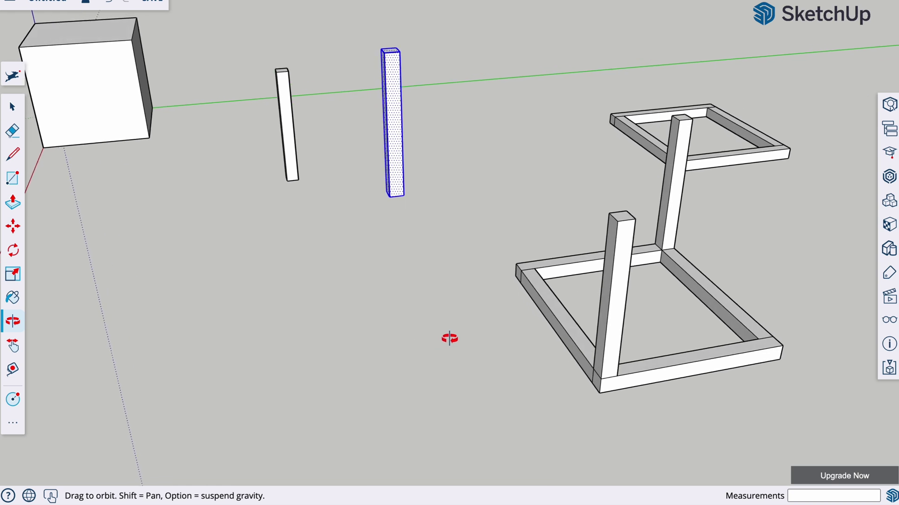
key(m)
click(404, 193)
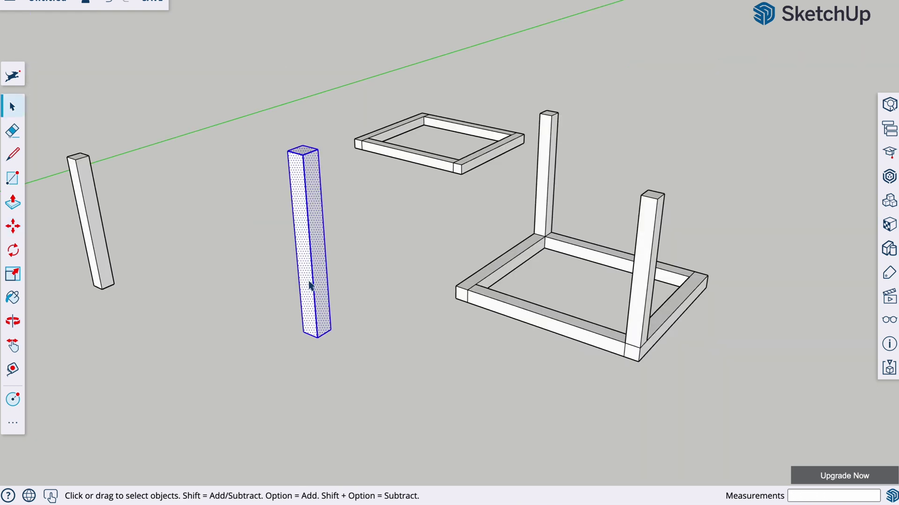
key(m)
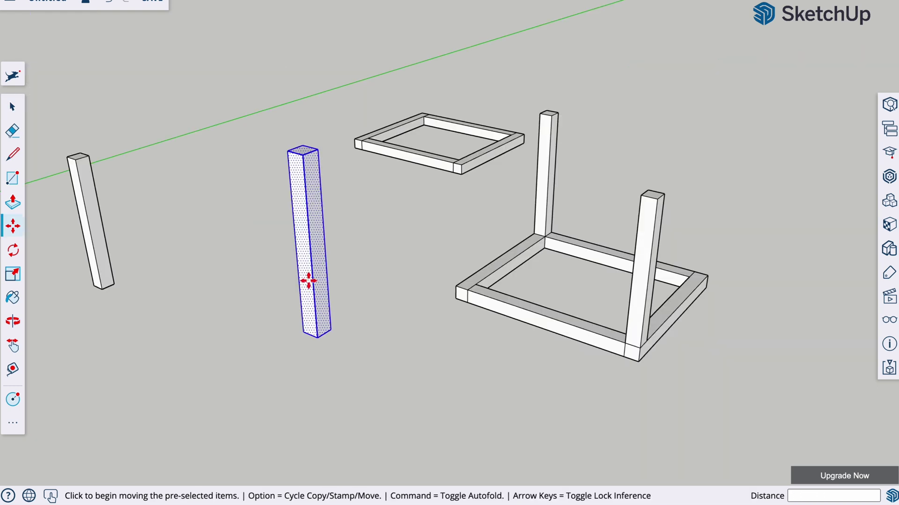
click(318, 337)
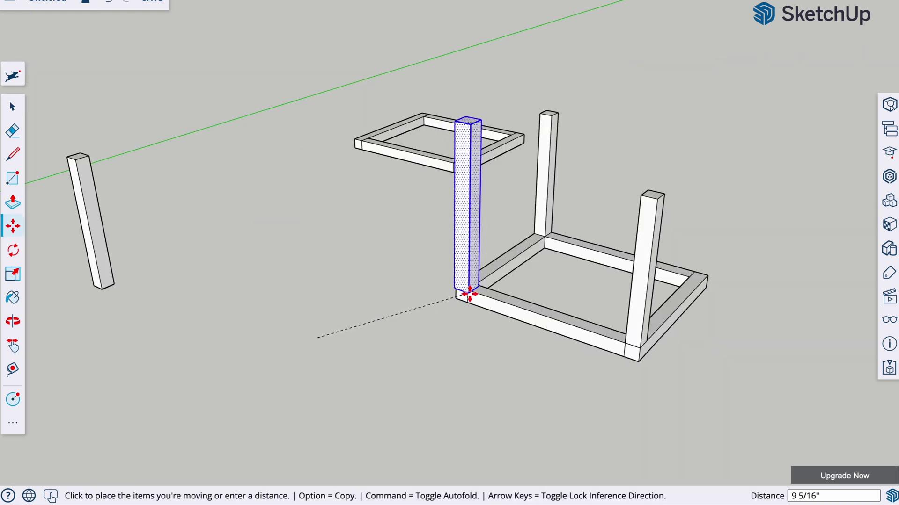
click(471, 291)
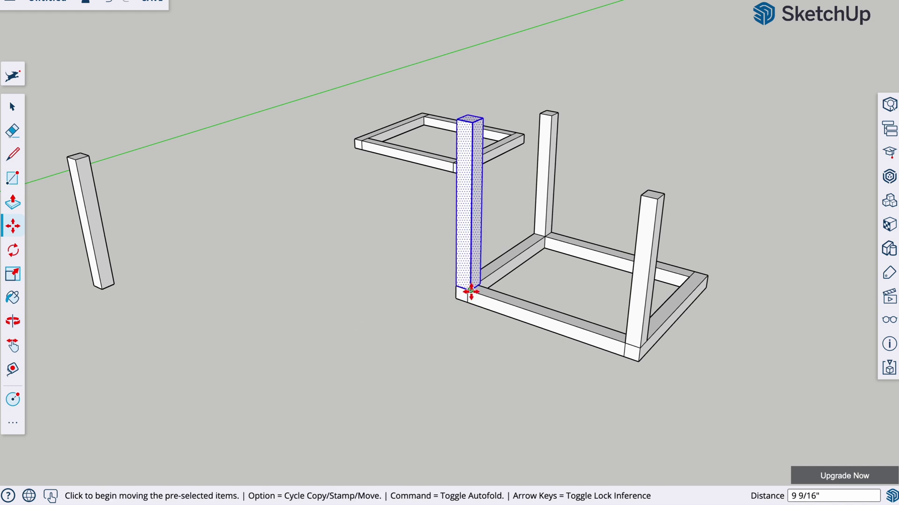
scroll(449, 306, up, 4)
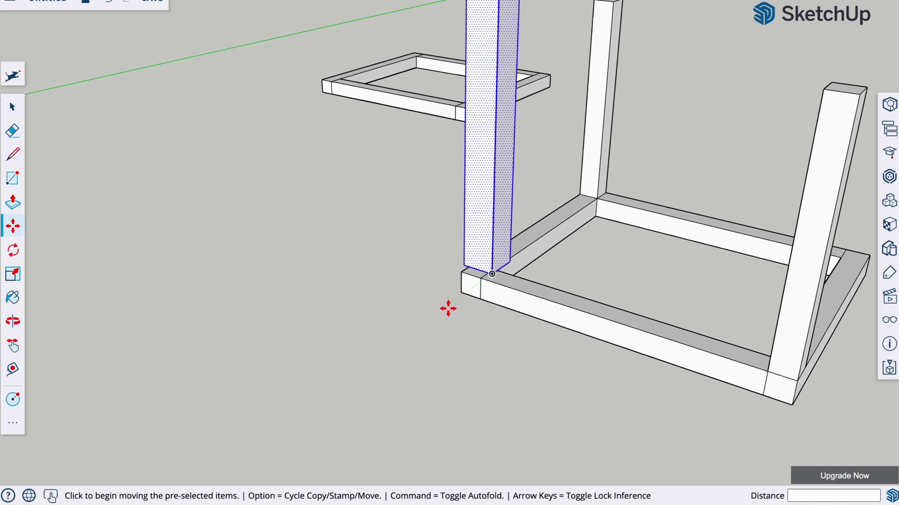
- Realign the front-left post by moving its bottom corner onto the frame's top edge corner where the front bars meet
click(490, 274)
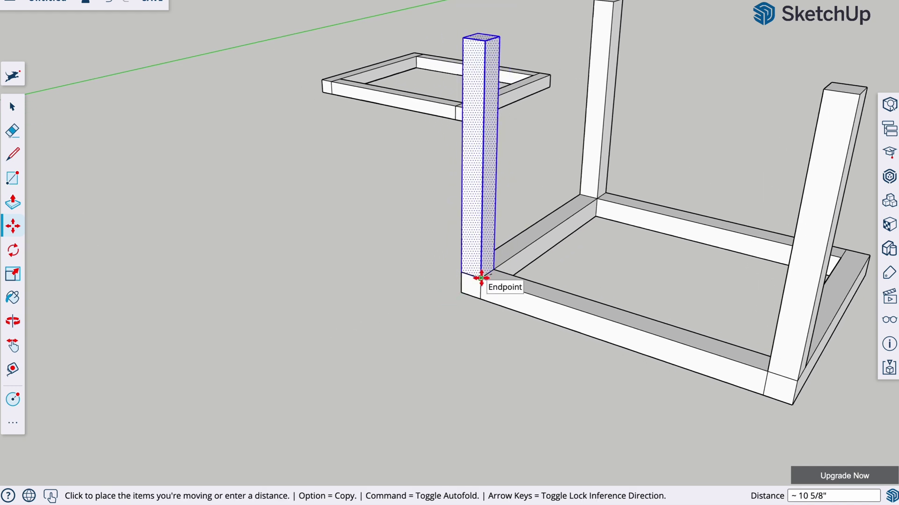
click(481, 278)
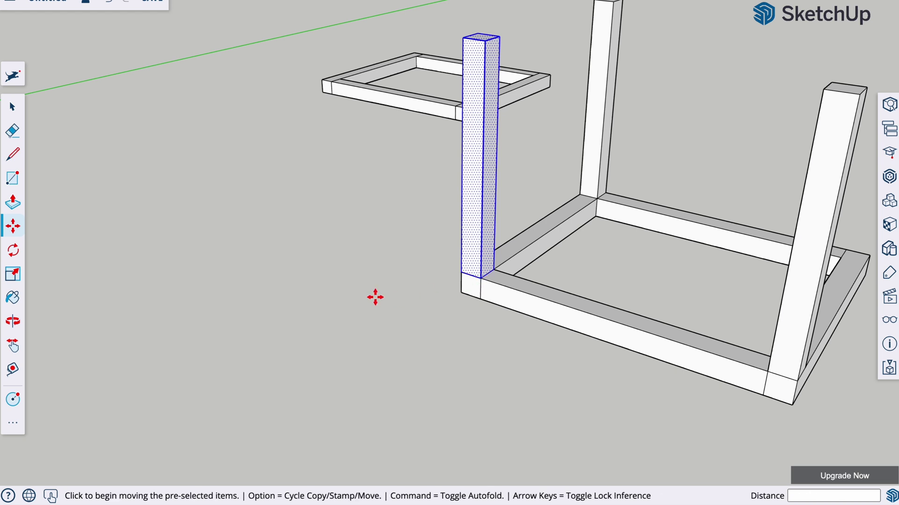
key(o)
drag(311, 309, 385, 297)
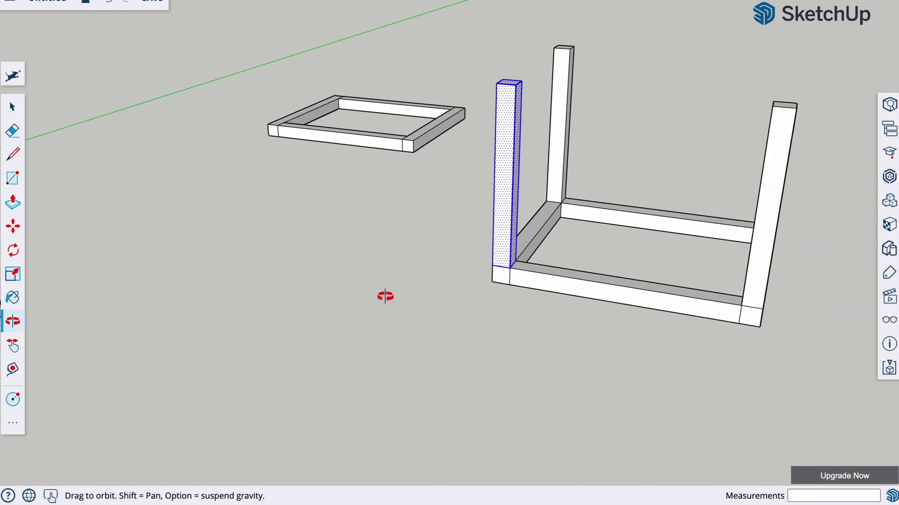
- Move the remaining loose post by its bottom outer corner onto the frame's empty back-right corner
shift+drag(194, 336, 445, 318)
key(space)
scroll(364, 319, down, 4)
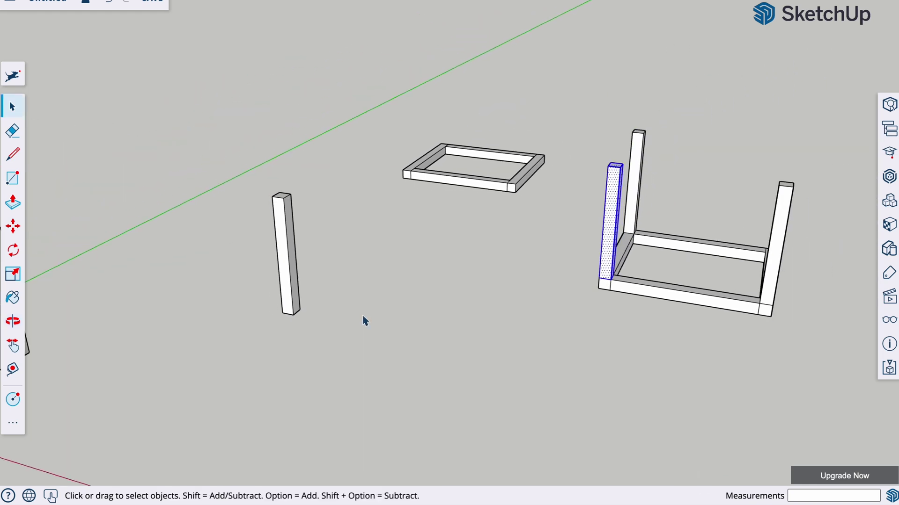
key(o)
drag(617, 383, 464, 370)
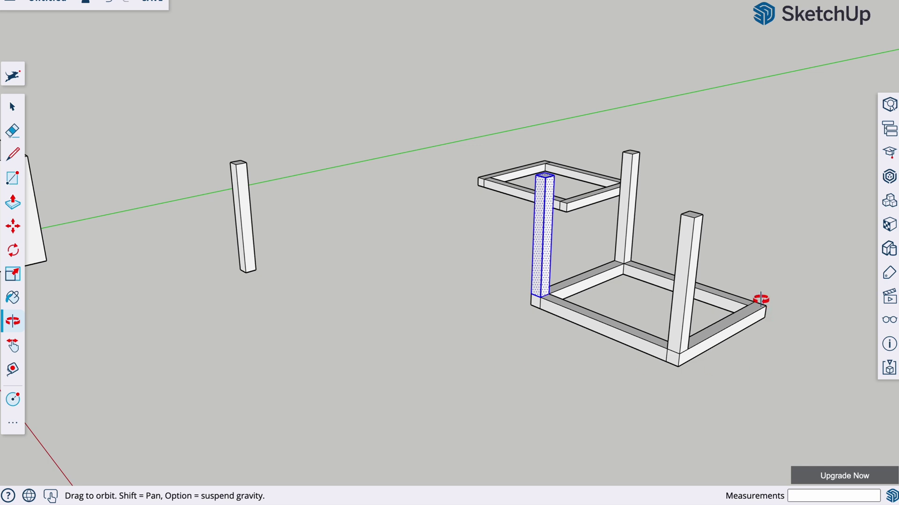
key(space)
click(248, 259)
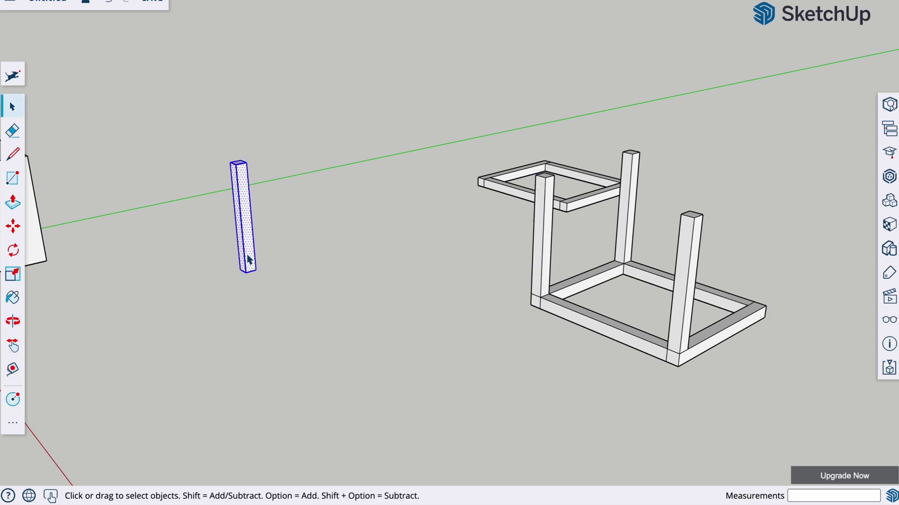
key(m)
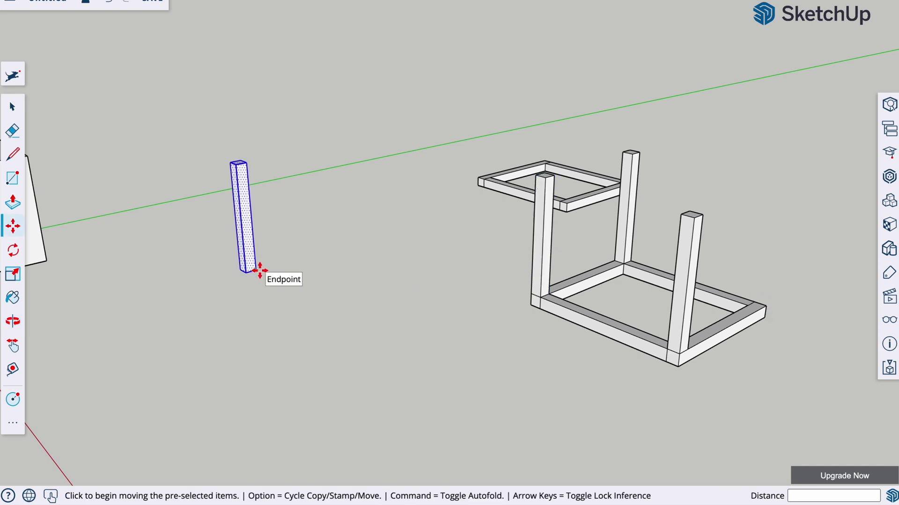
click(257, 270)
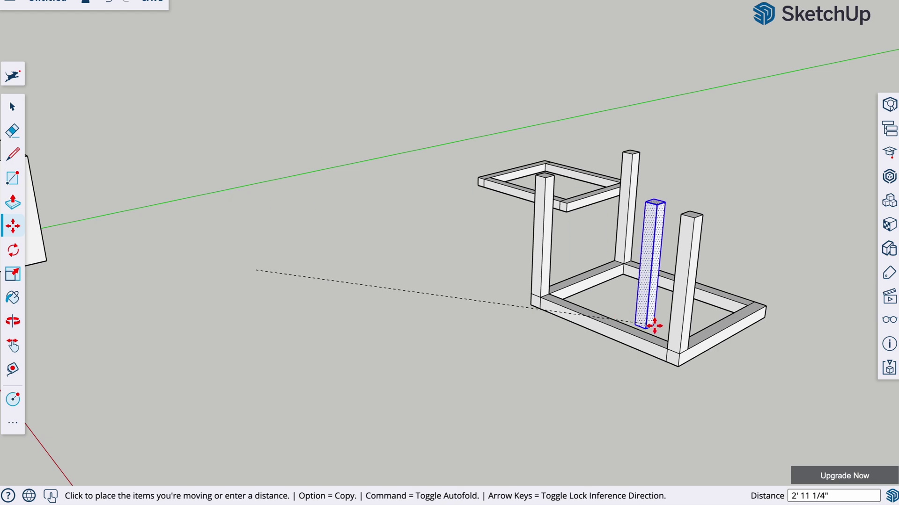
click(767, 309)
click(417, 303)
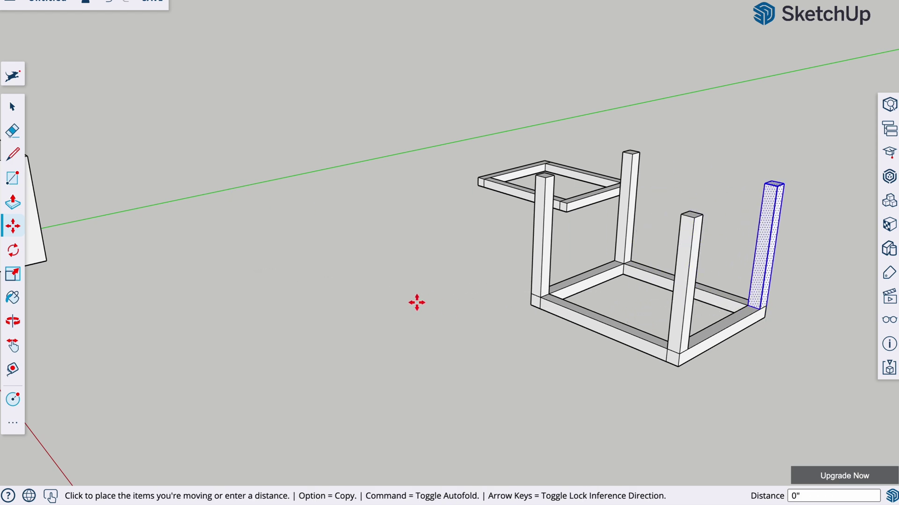
- Move the second rectangular frame by its bottom front-right corner onto the top of the front-right post, and clear the selection
middle_drag(417, 304, 532, 367)
key(space)
click(473, 175)
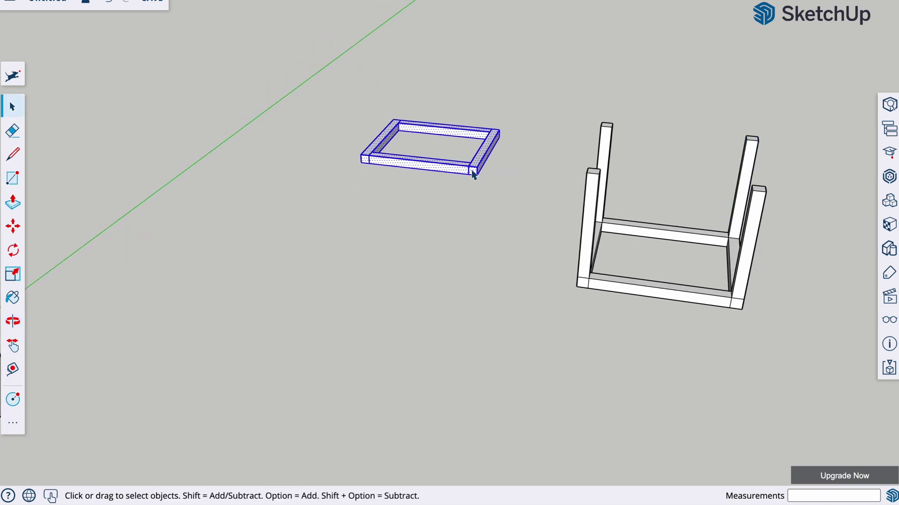
key(m)
click(474, 174)
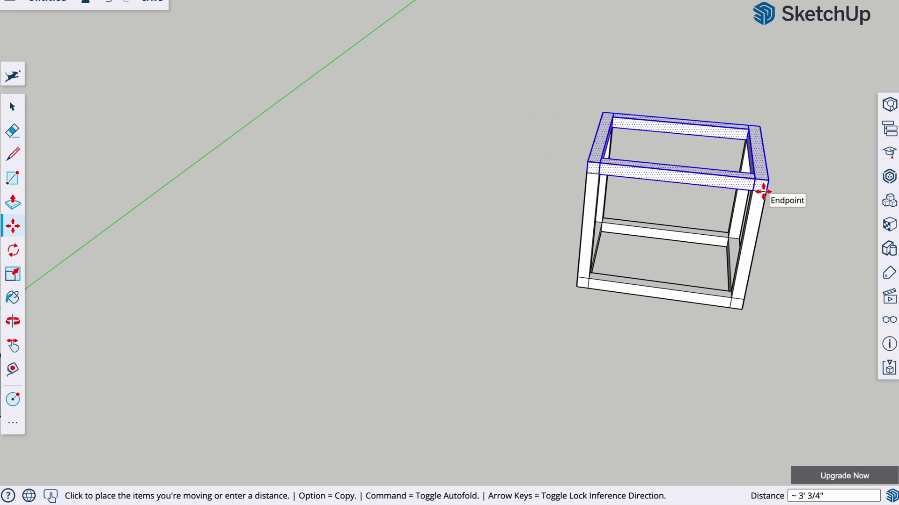
click(763, 192)
key(space)
click(793, 205)
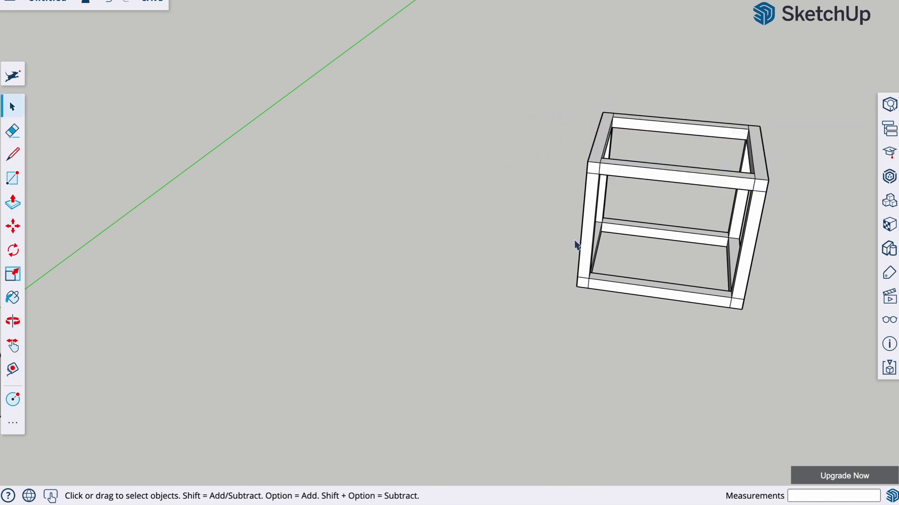
- Examine the assembled box frame from several angles and measure the depth of its top along one short side
key(o)
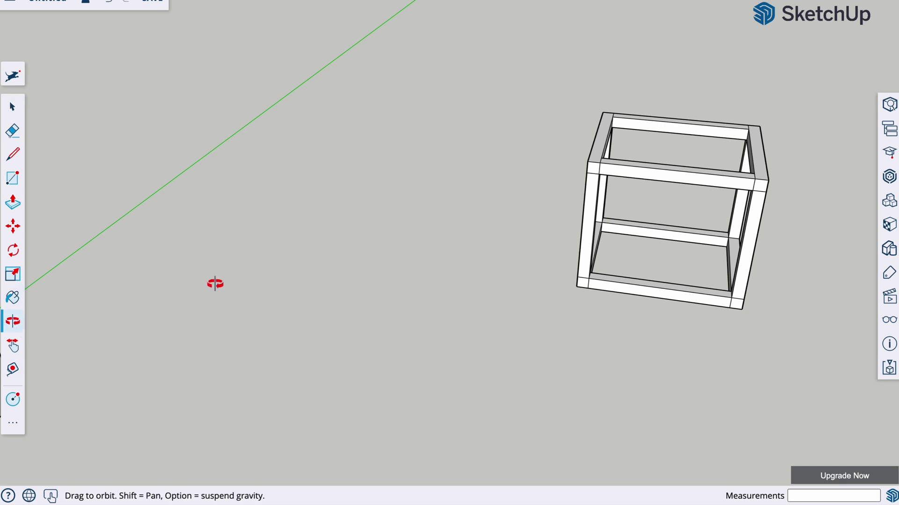
drag(214, 282, 389, 262)
drag(424, 319, 296, 323)
drag(470, 340, 547, 389)
drag(451, 297, 398, 280)
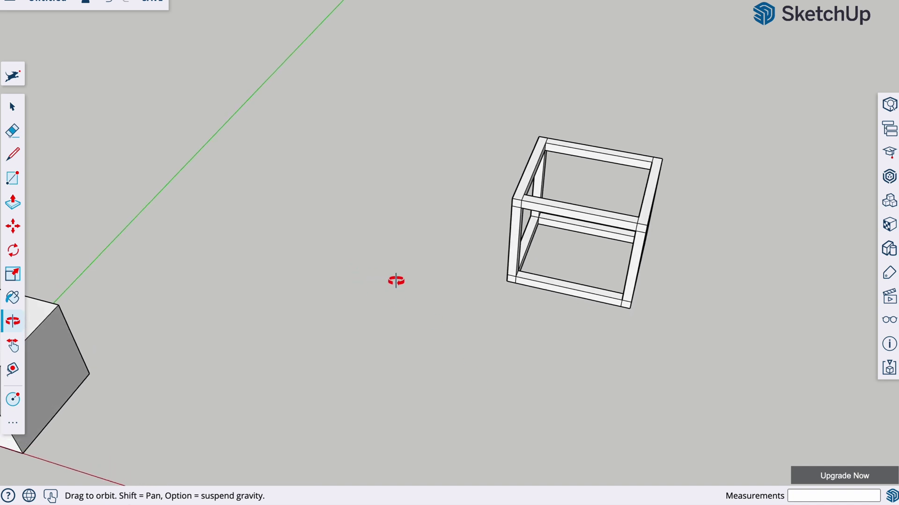
key(t)
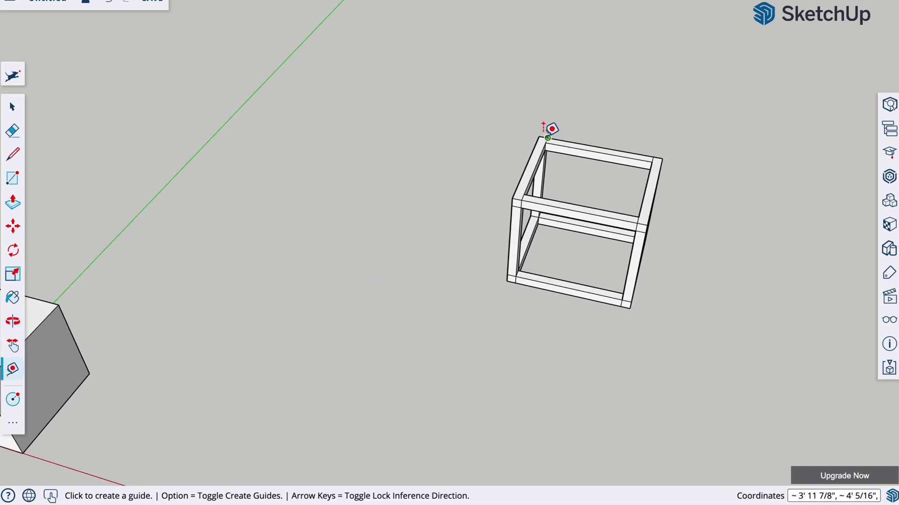
click(539, 136)
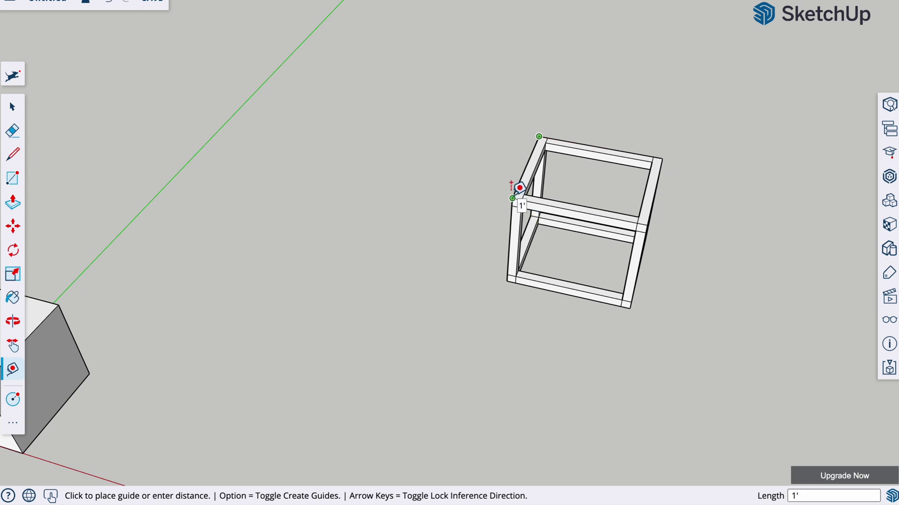
key(Escape)
click(476, 200)
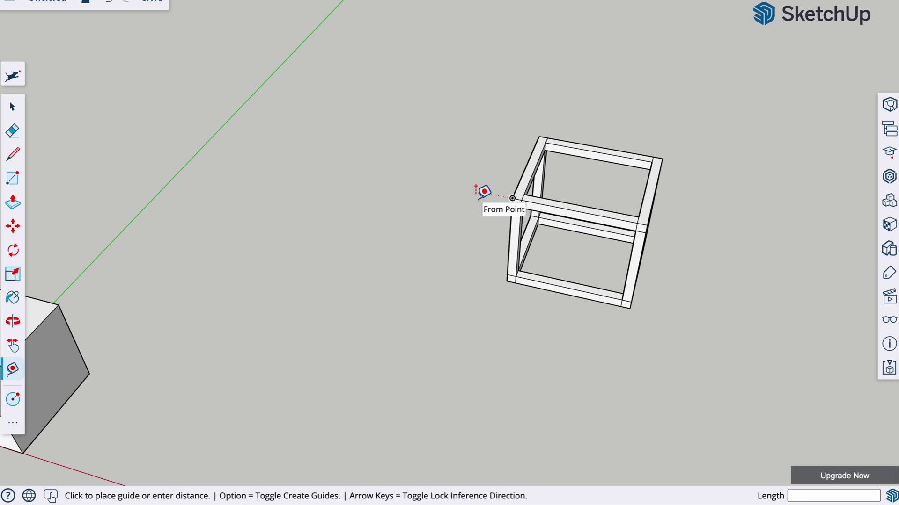
key(space)
- Draw a 14" by 12" rectangle on the ground beside the box frame
key(r)
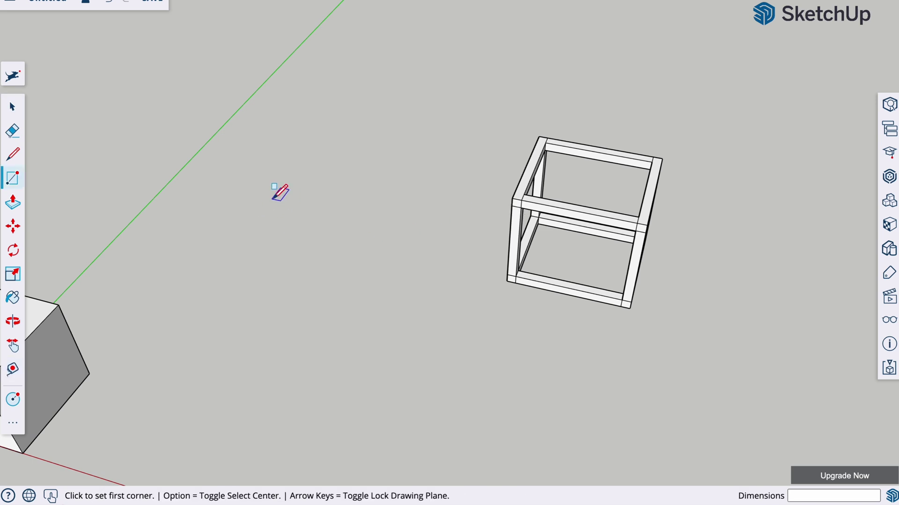
click(272, 200)
text(14')
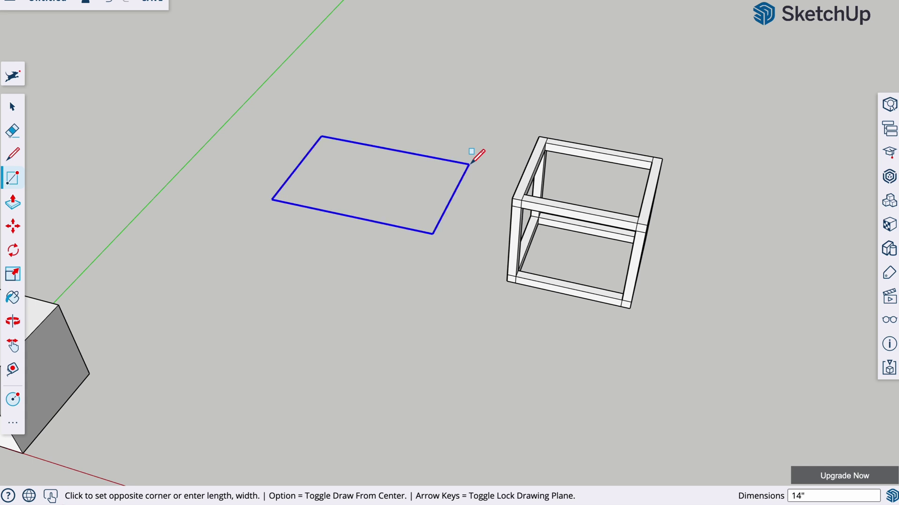
text(,12)
key(Return)
- Extrude the rectangle upward by 3" with Push/Pull to form a cushion-like slab
key(p)
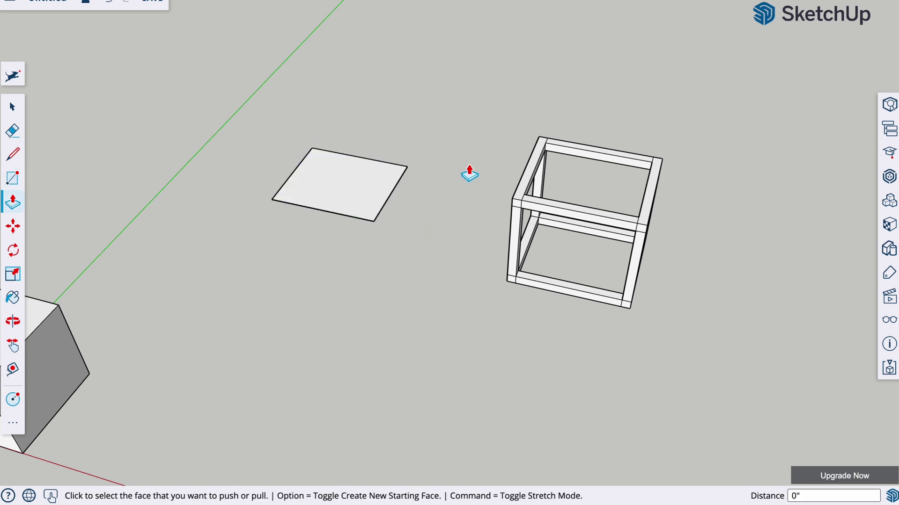
click(345, 202)
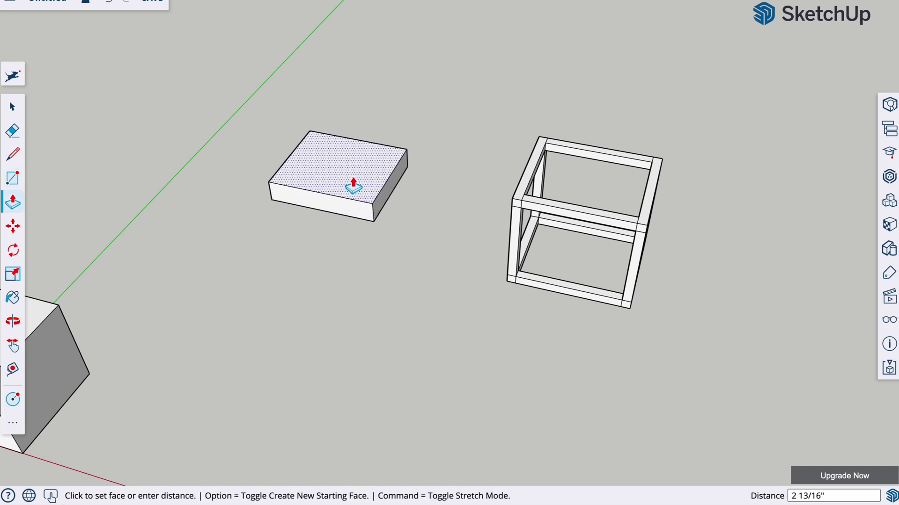
click(353, 184)
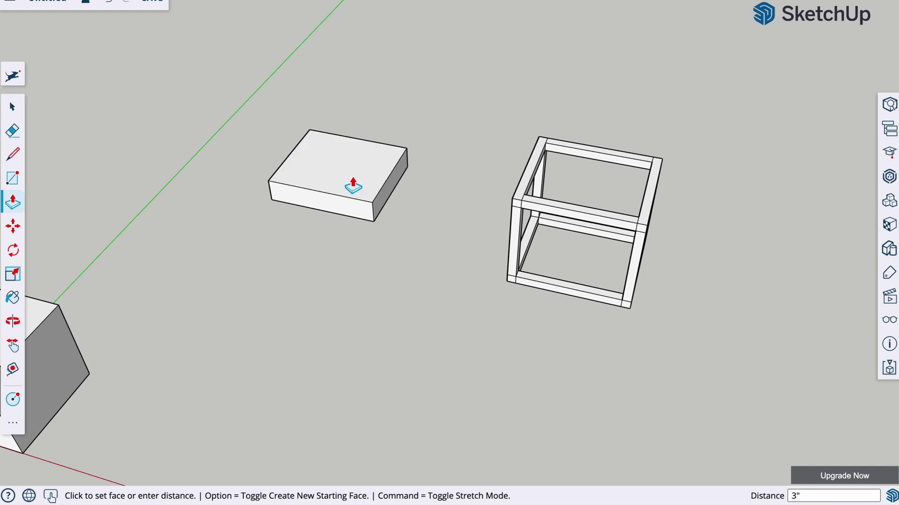
- Move the whole slab by its bottom front corner onto the matching top corner of the box frame, and clear the selection
key(space)
triple_click(360, 181)
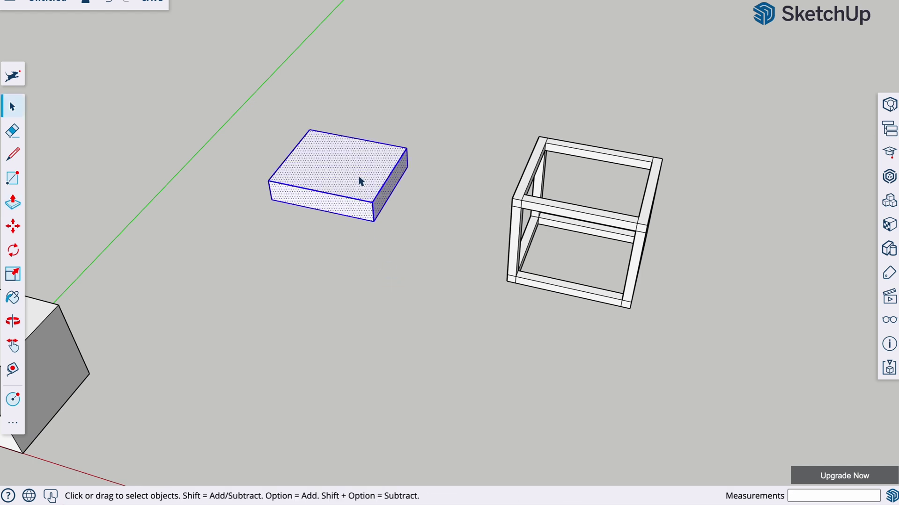
key(m)
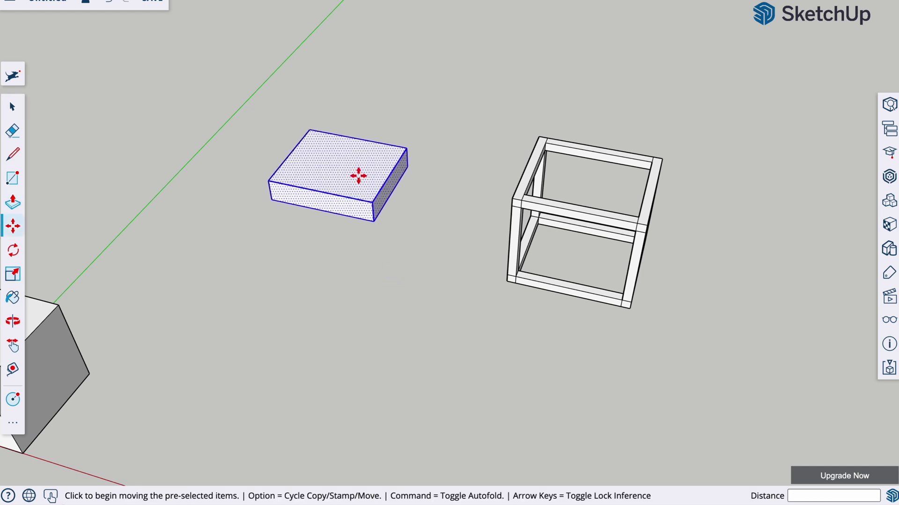
click(374, 221)
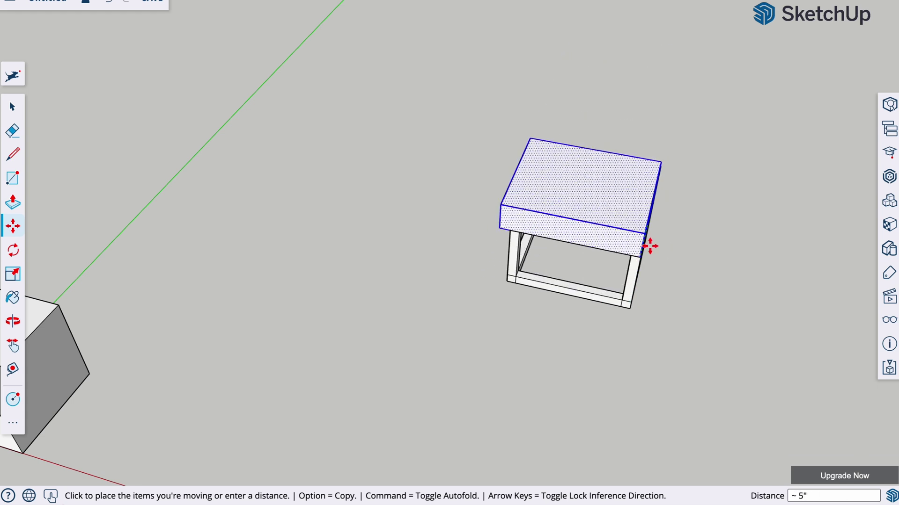
key(Escape)
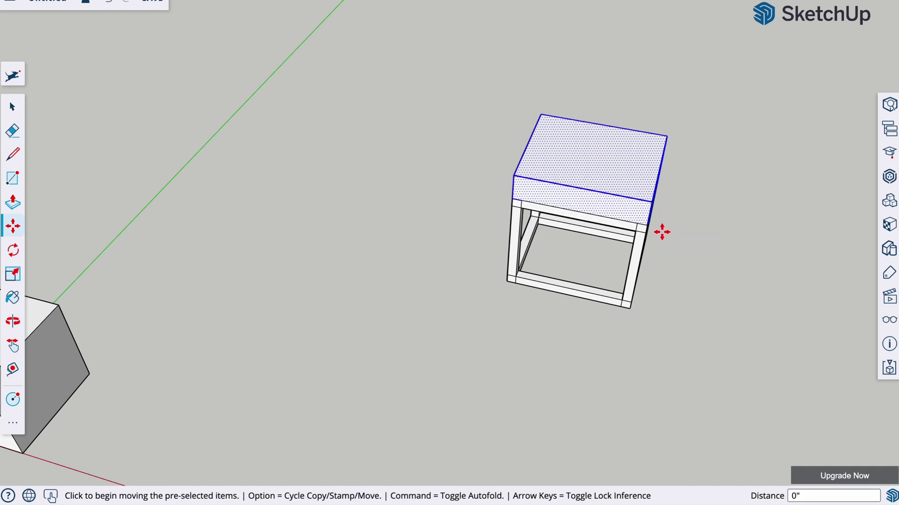
key(space)
click(658, 237)
- Test whether the slab can be selected separately from the box frame, and undo its move onto the frame
triple_click(642, 200)
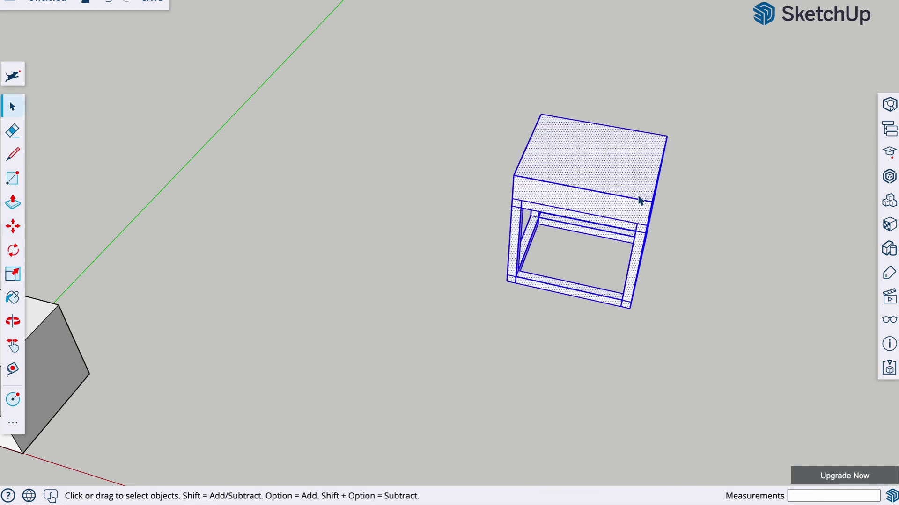
click(700, 212)
click(603, 205)
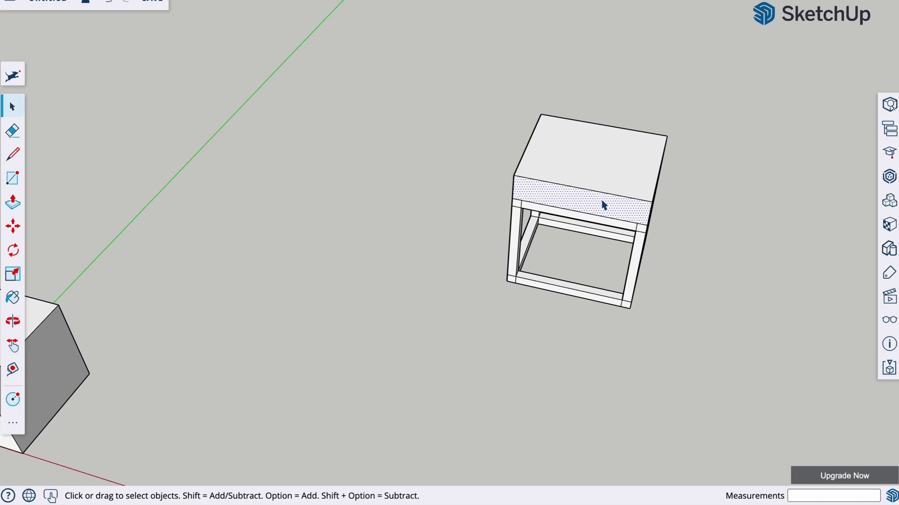
click(607, 181)
double_click(608, 182)
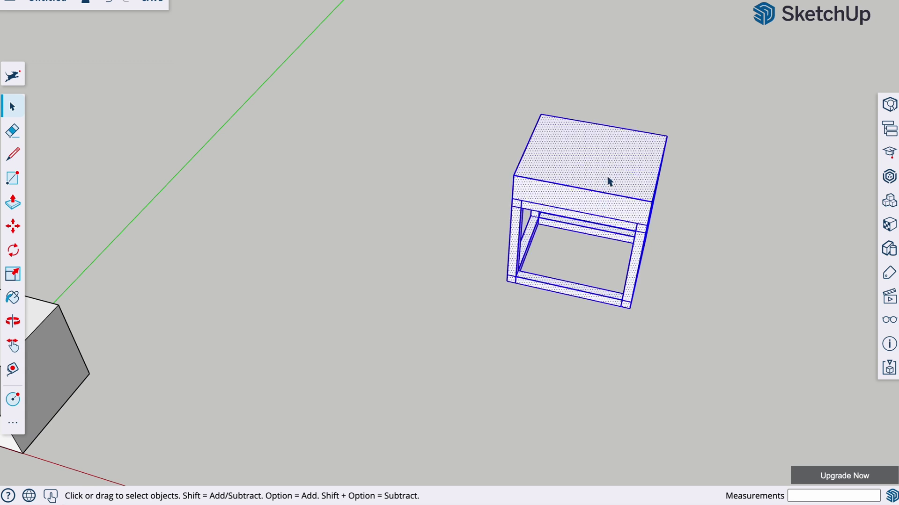
click(608, 182)
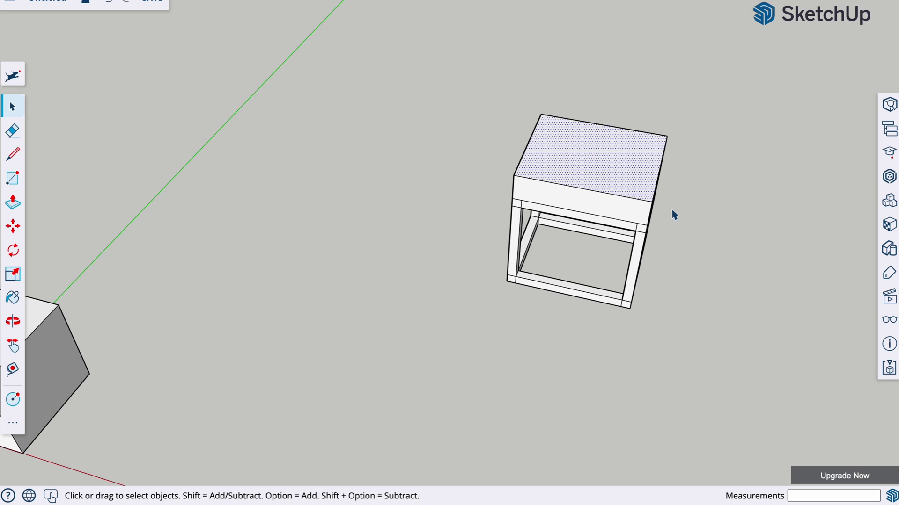
click(672, 210)
key(super+z)
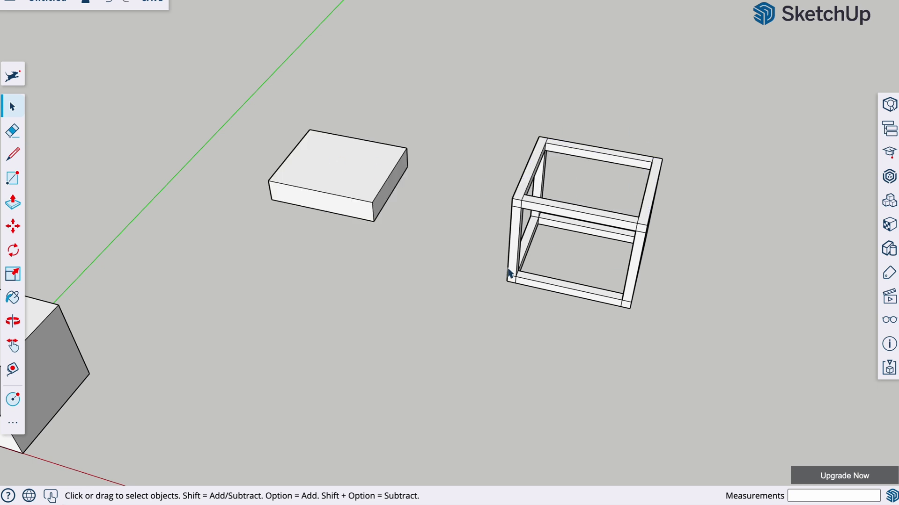
- Select the whole box frame and make it a component named "Bench # 1"
middle_drag(508, 269, 507, 266)
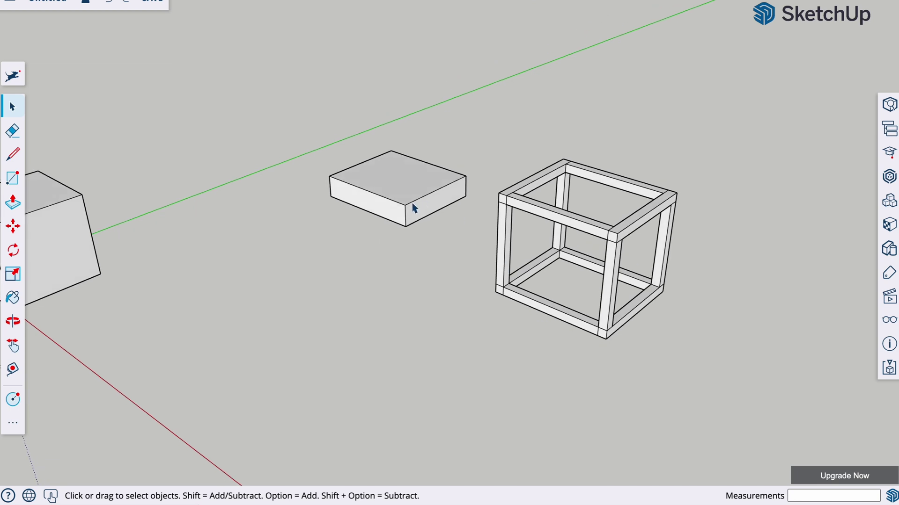
triple_click(537, 212)
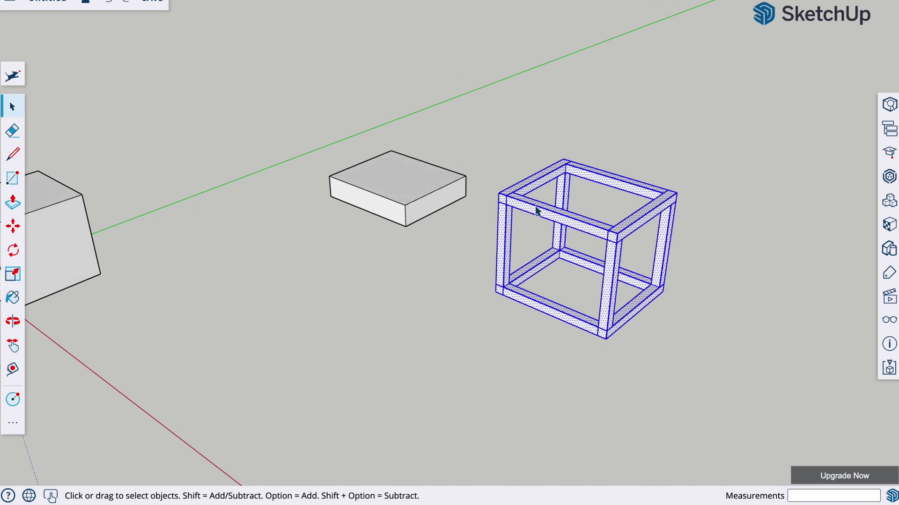
right_click(620, 235)
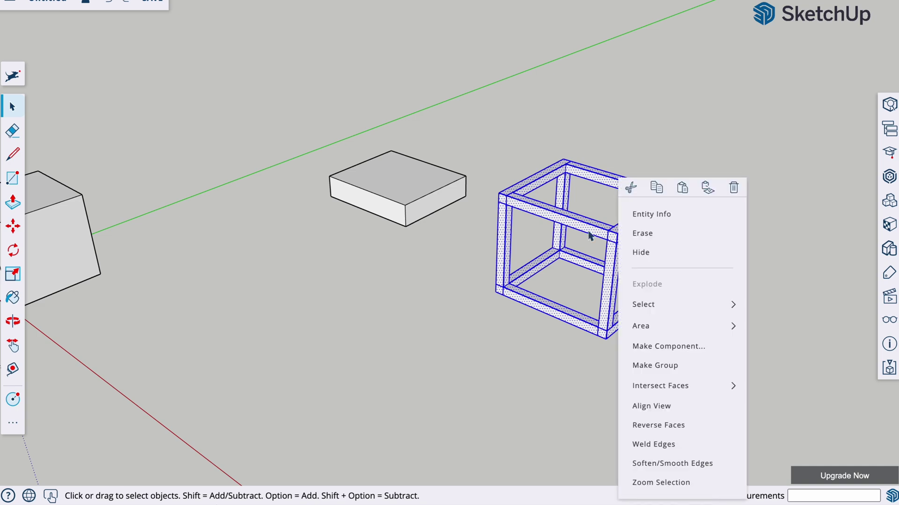
click(676, 351)
text(Bea)
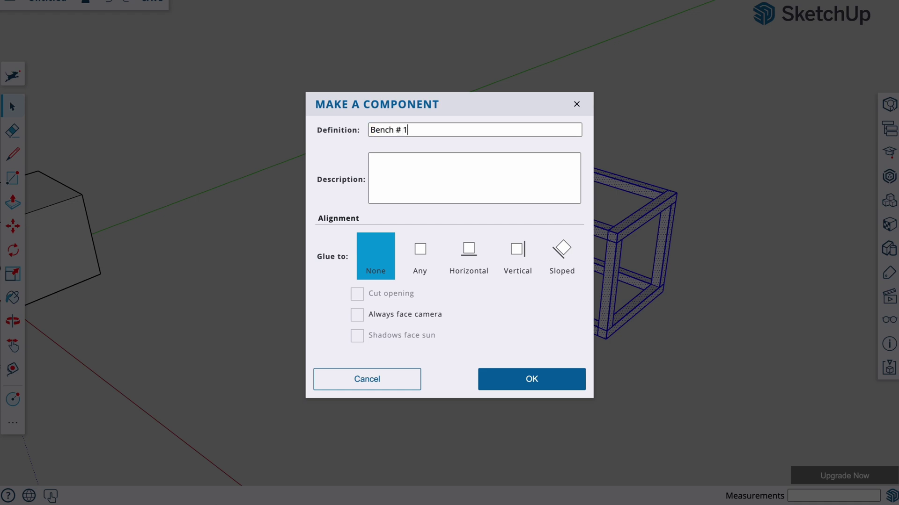
click(441, 156)
click(517, 377)
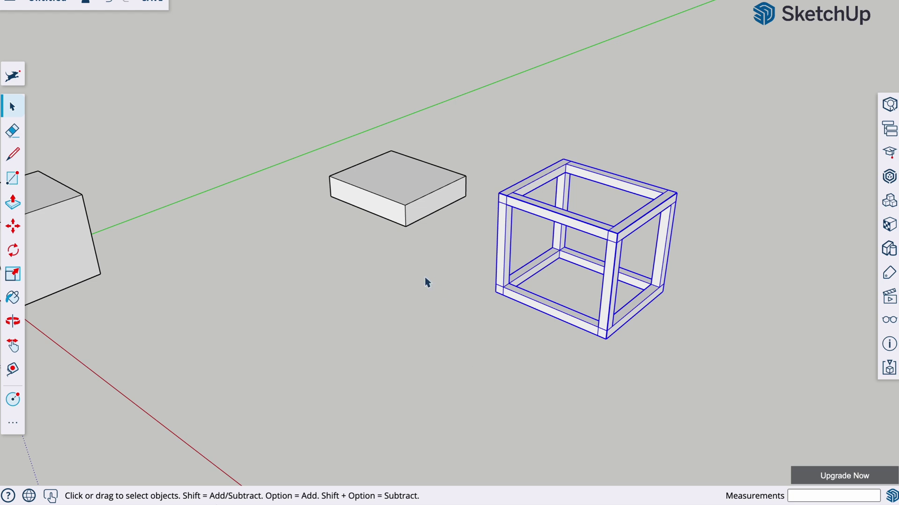
- Select the whole slab and make it a component named "Bench # 1 Cushion"
click(425, 283)
triple_click(417, 189)
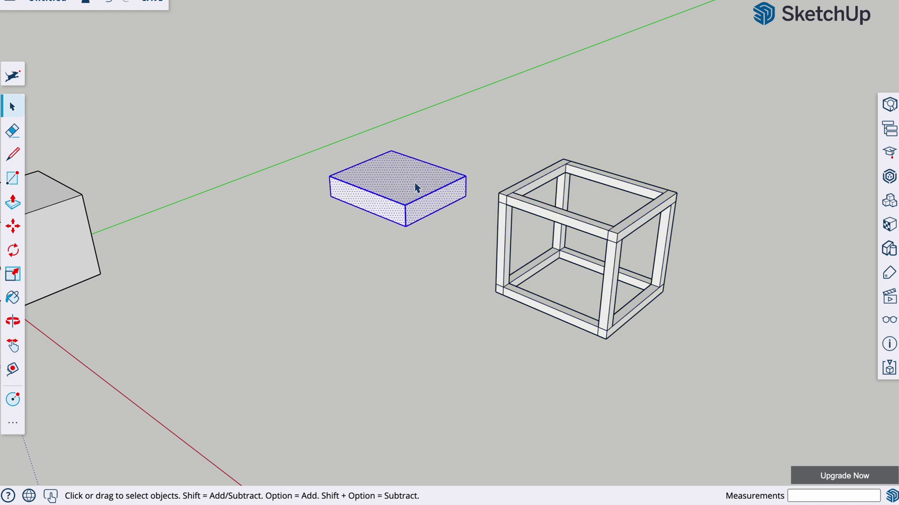
right_click(416, 187)
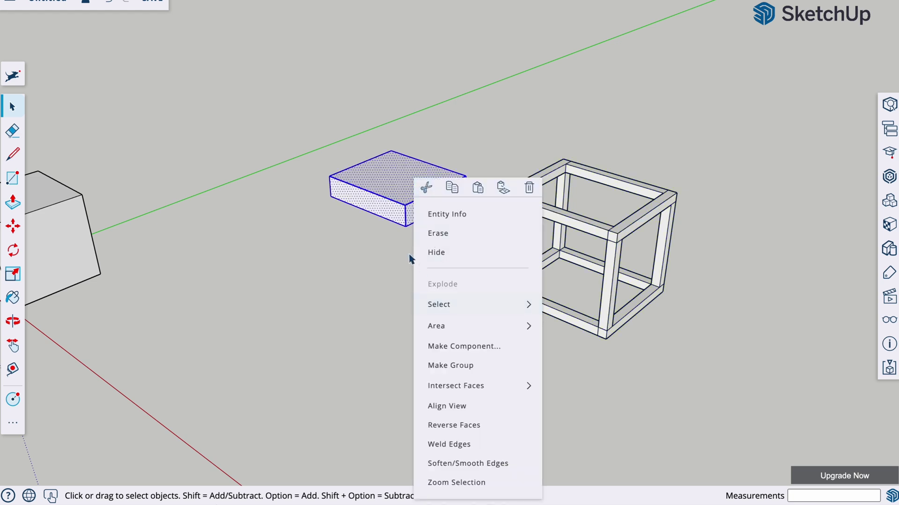
click(471, 346)
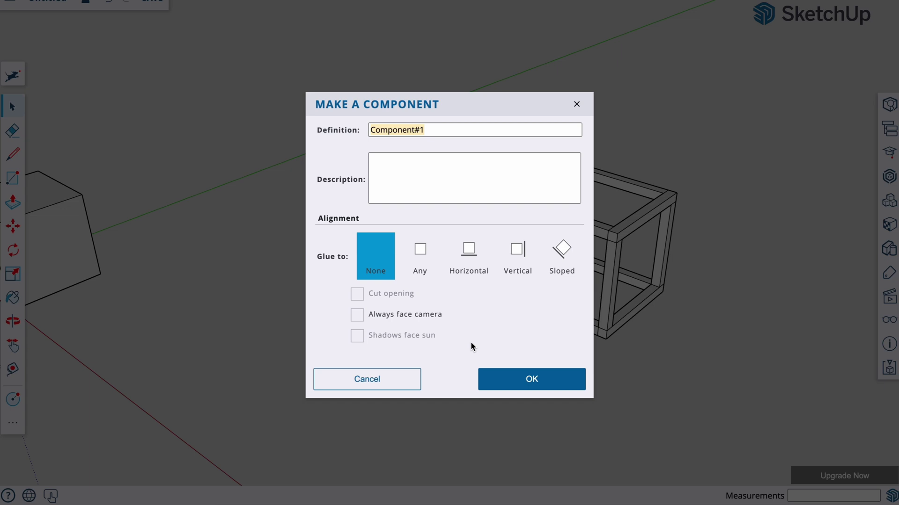
text(Bench # 1 Cushion)
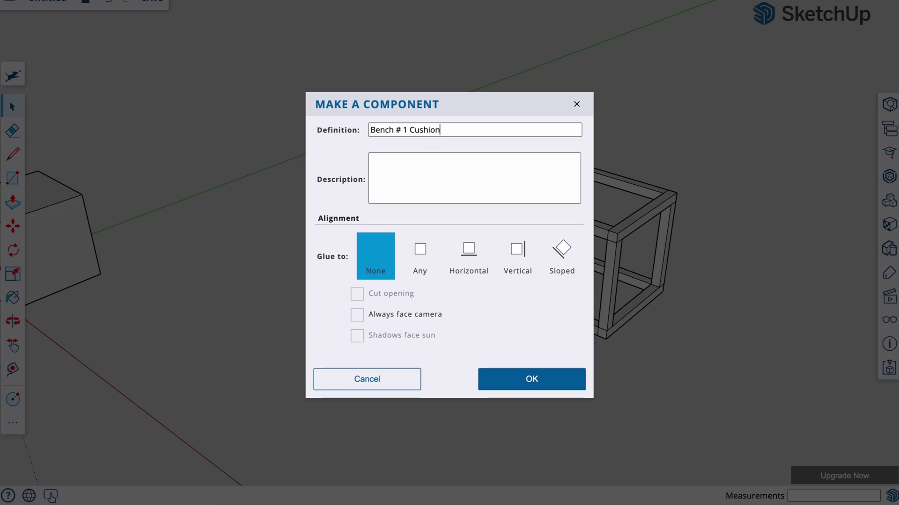
click(566, 379)
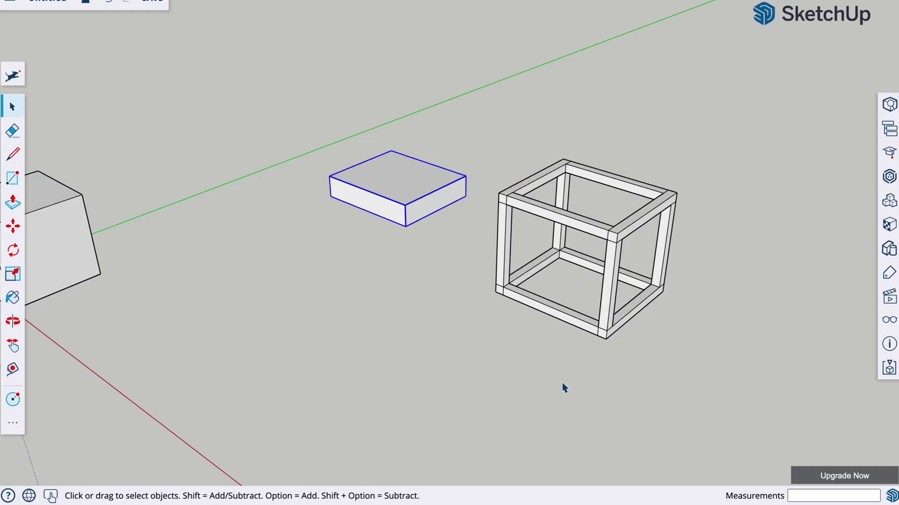
- Move the cushion geometry inside its component by its bottom front corner onto the matching top corner of the bench frame
key(m)
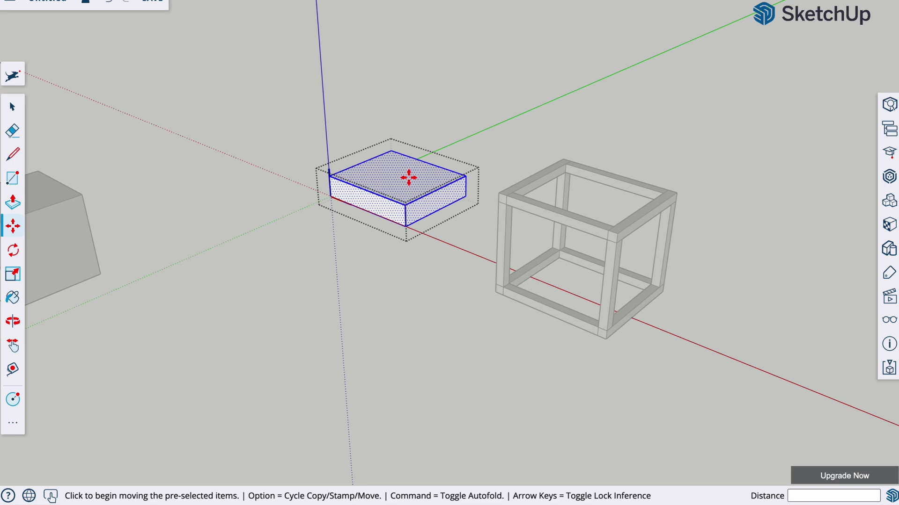
click(405, 226)
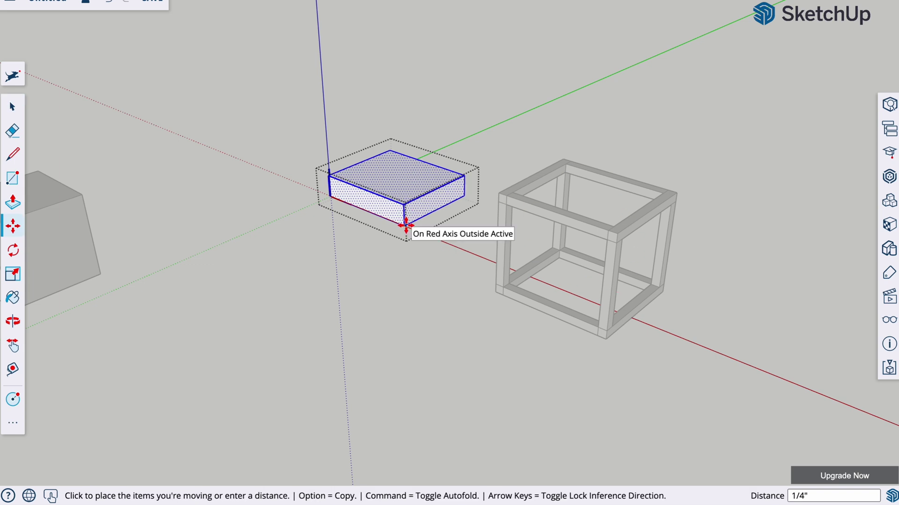
click(617, 234)
key(space)
click(710, 334)
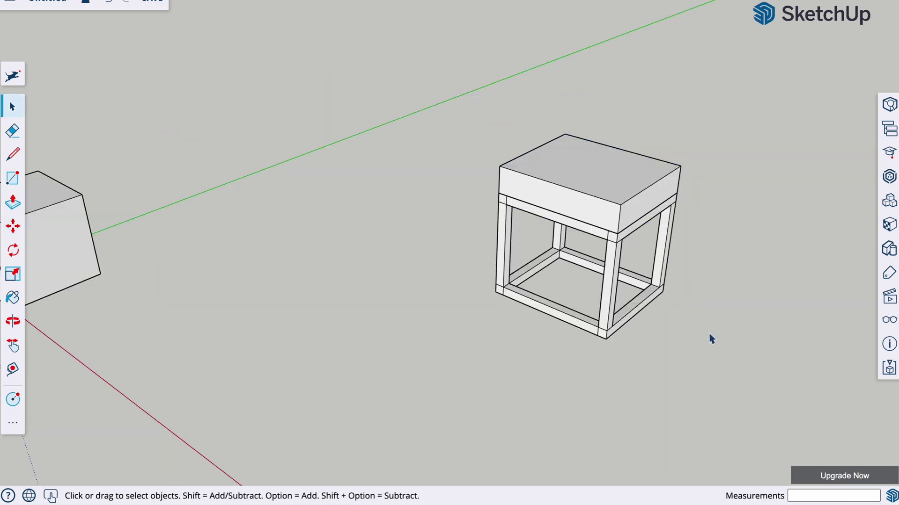
- Open the bench frame component and move its geometry by the bottom front corner out from under the cushion, toward the cube
double_click(616, 244)
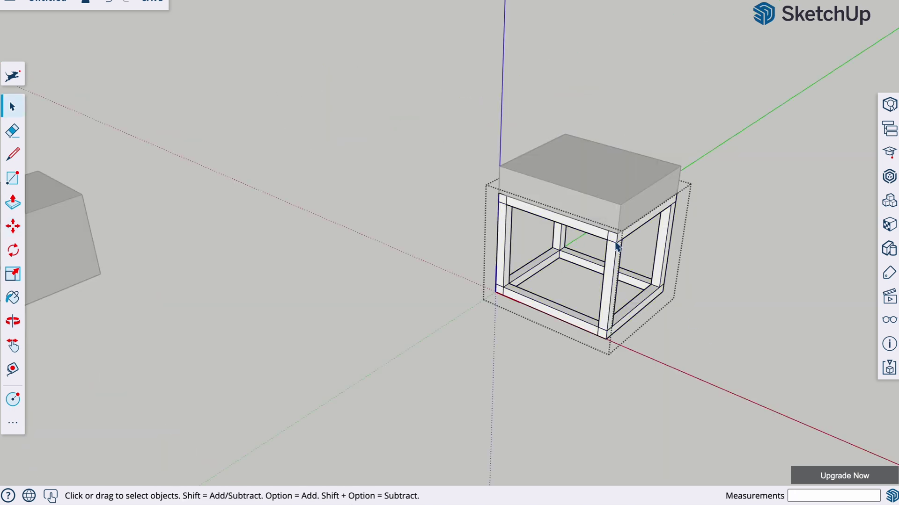
key(m)
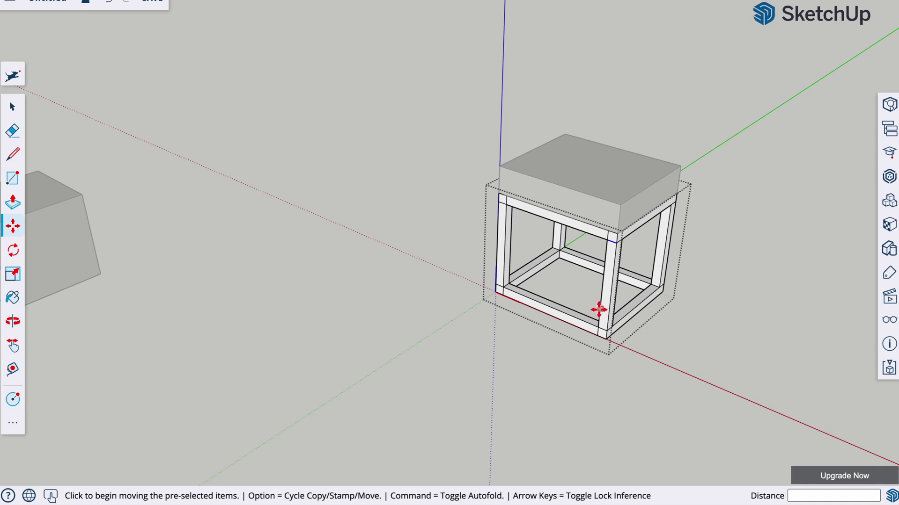
click(608, 338)
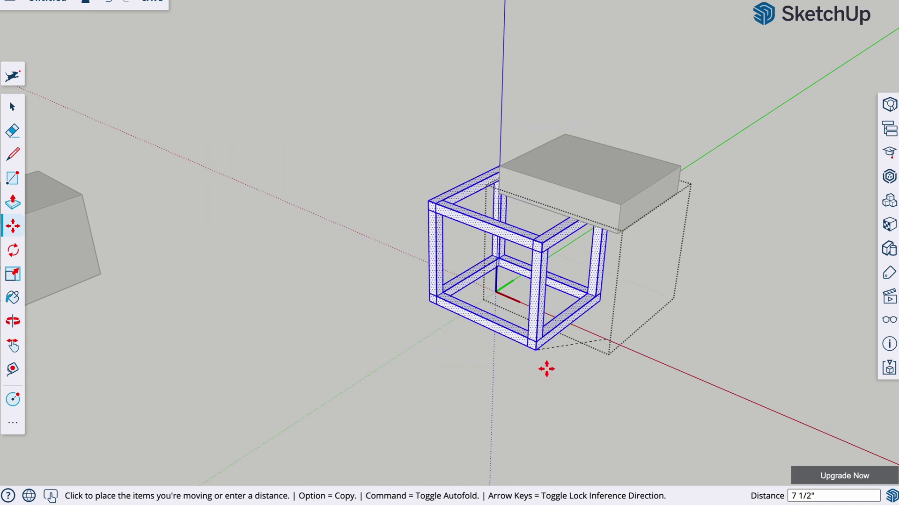
click(348, 313)
key(space)
click(602, 66)
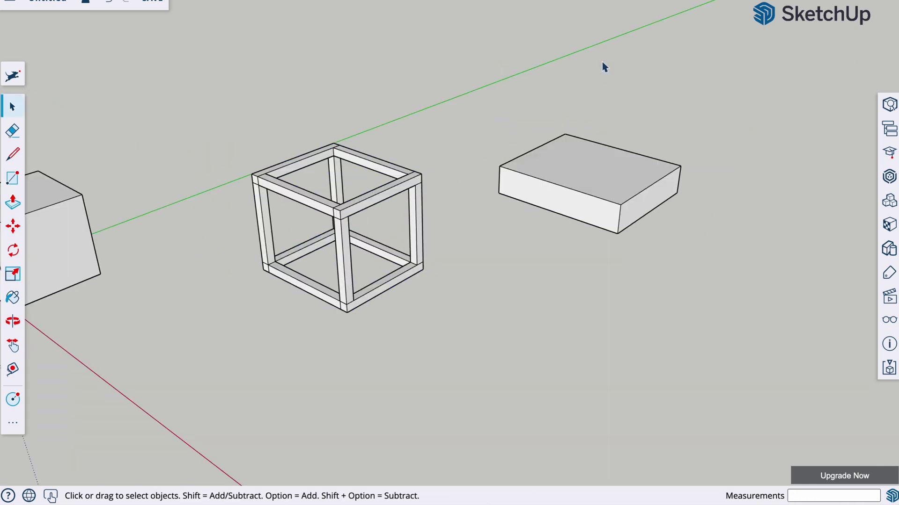
- Open the cushion component and move its geometry by the bottom front corner onto the relocated frame's matching top corner
double_click(587, 205)
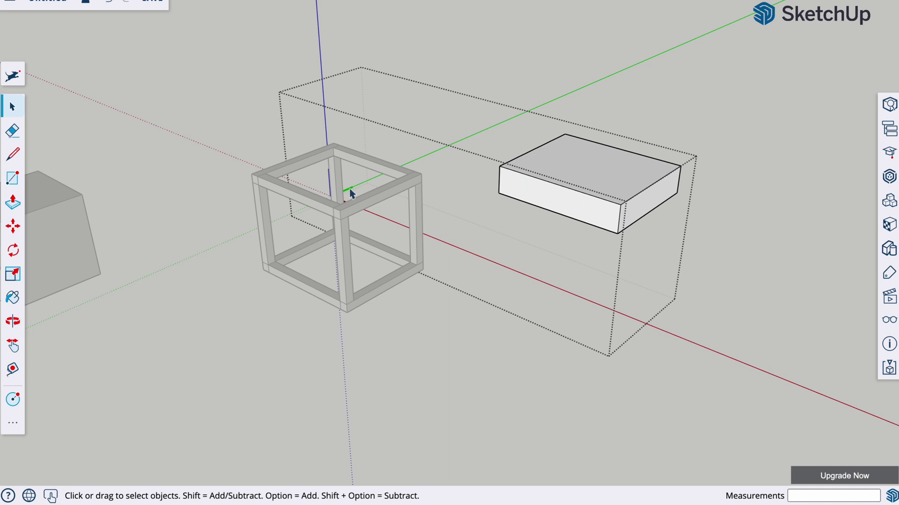
triple_click(571, 190)
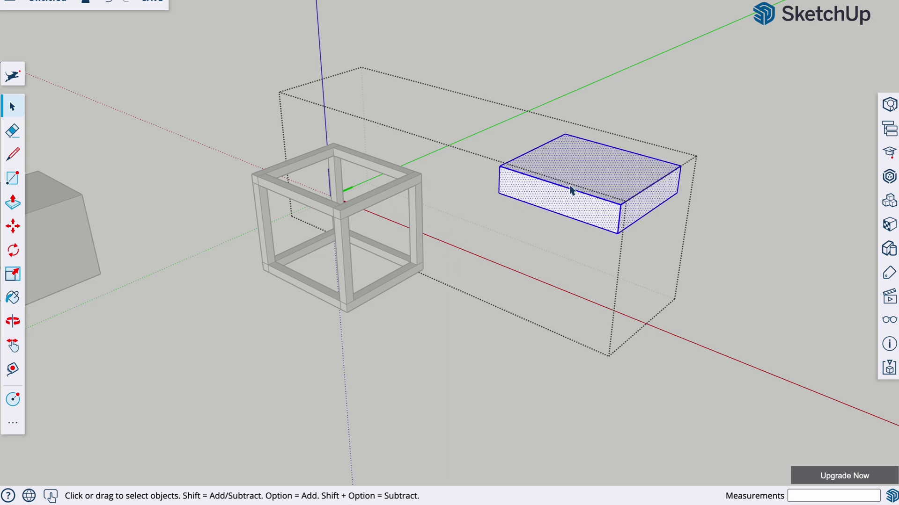
key(m)
click(618, 233)
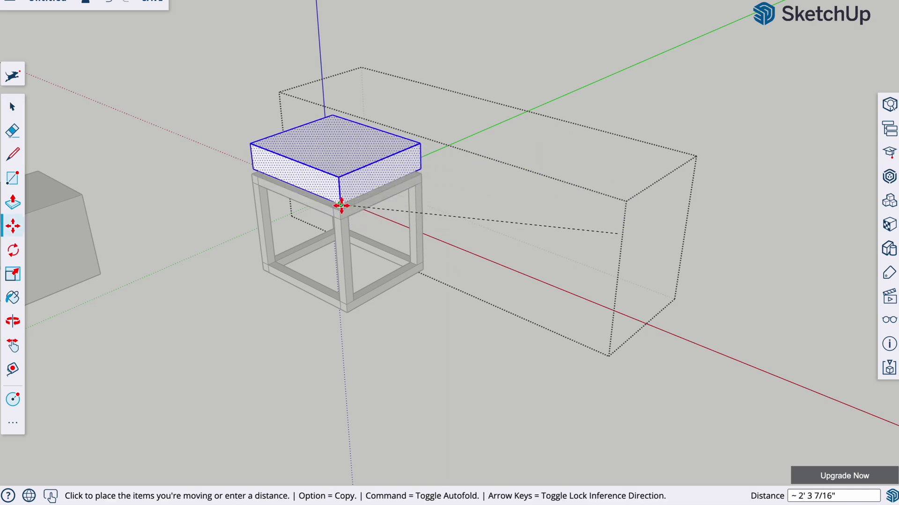
click(339, 209)
key(space)
click(421, 392)
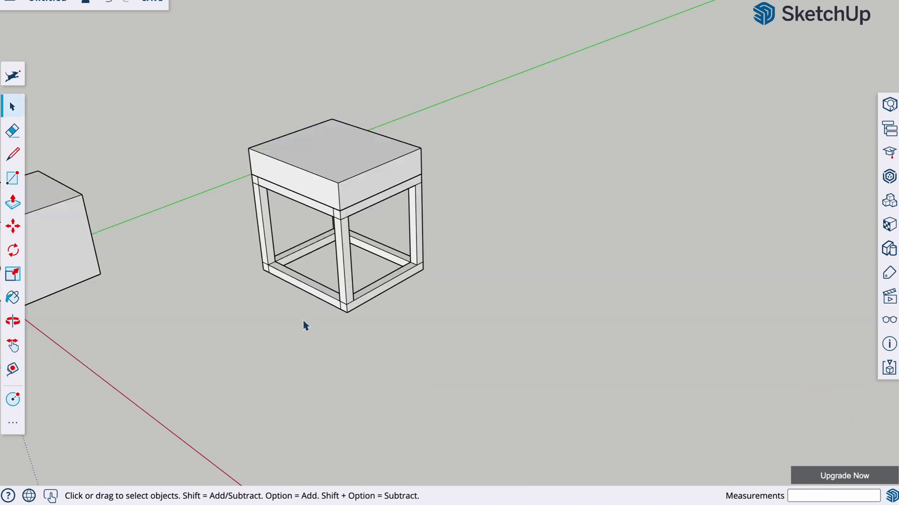
- Open the bench frame component for editing with its geometry selected, and create a tag named "80/20 modules"
key(o)
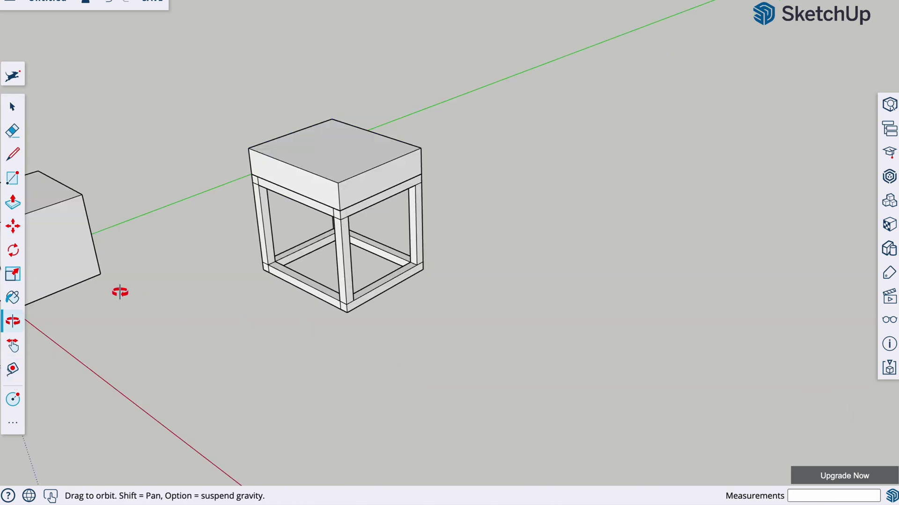
drag(121, 293, 431, 197)
key(space)
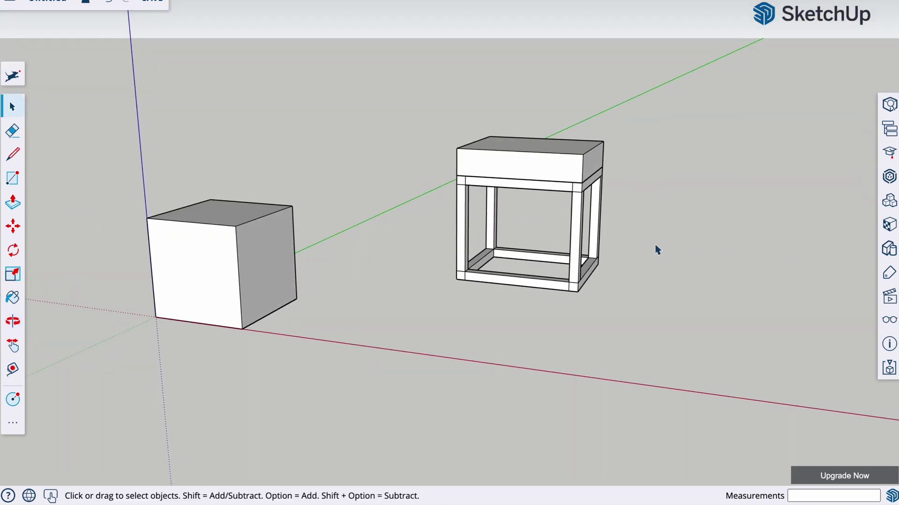
double_click(582, 194)
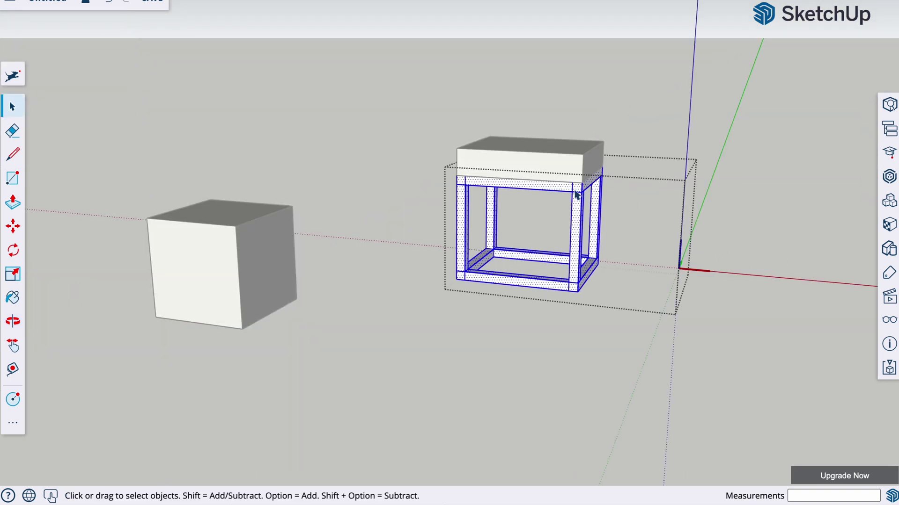
click(889, 273)
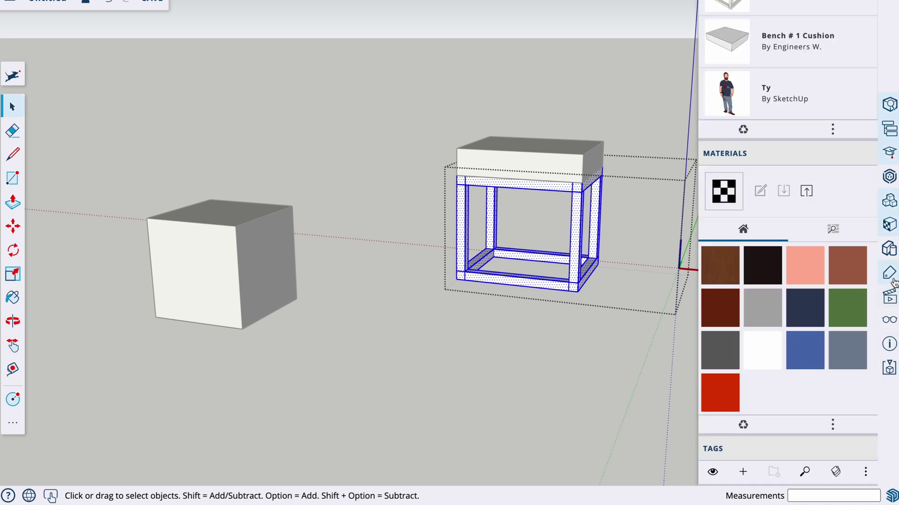
click(745, 474)
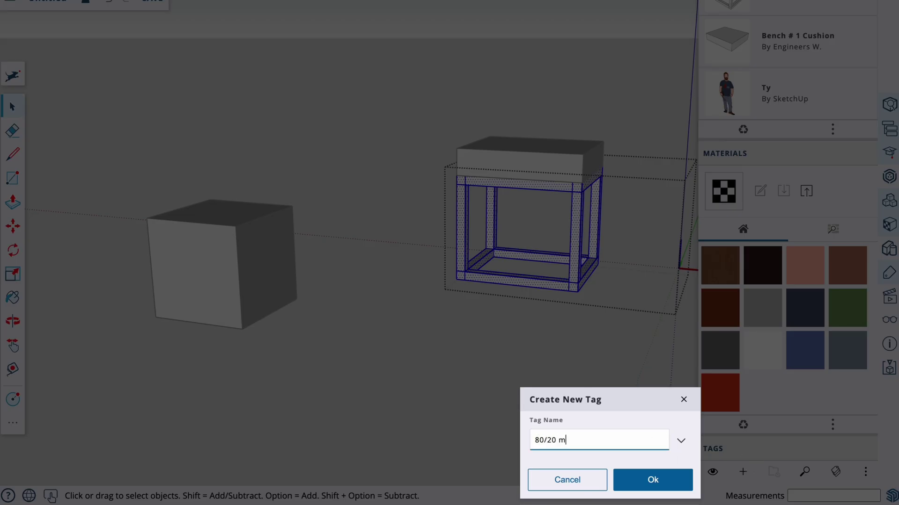
key(Return)
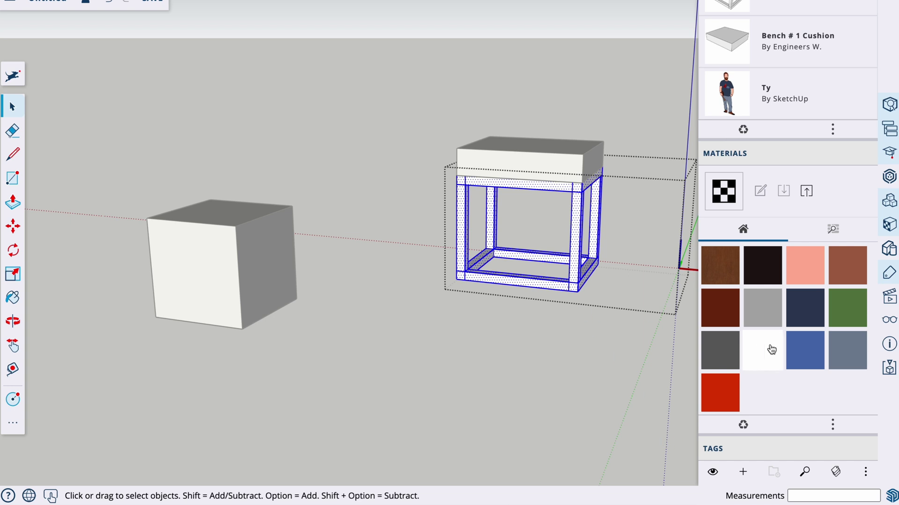
- Apply the "80/20 modules" tag to the selected bench frame geometry
scroll(721, 470, down, 1)
click(718, 471)
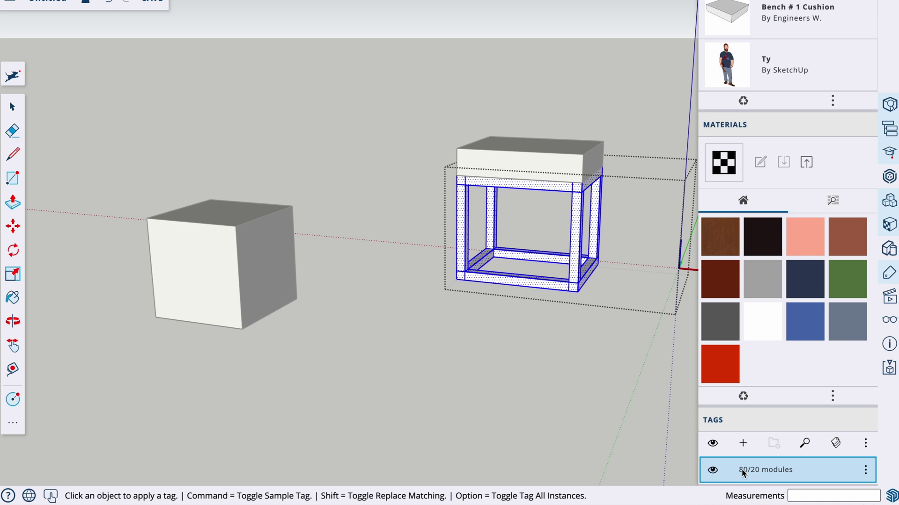
click(580, 255)
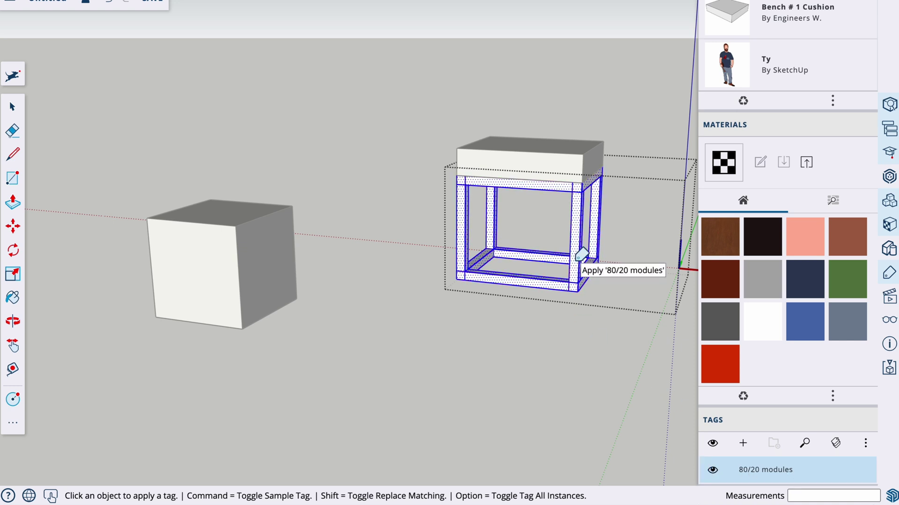
- Test the "80/20 modules" tag by hiding and showing the frame repeatedly, and leave the frame component with the tag shown
click(714, 471)
click(714, 471)
click(714, 471)
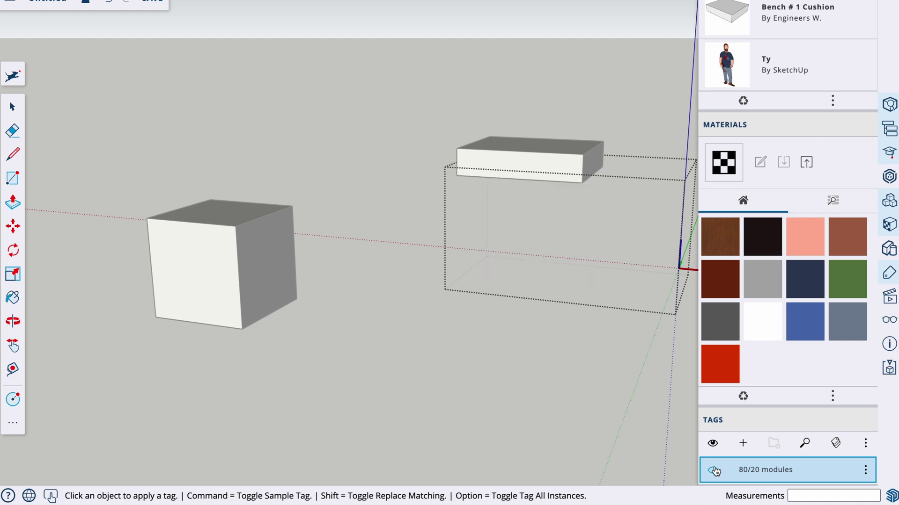
click(714, 471)
click(713, 471)
click(714, 471)
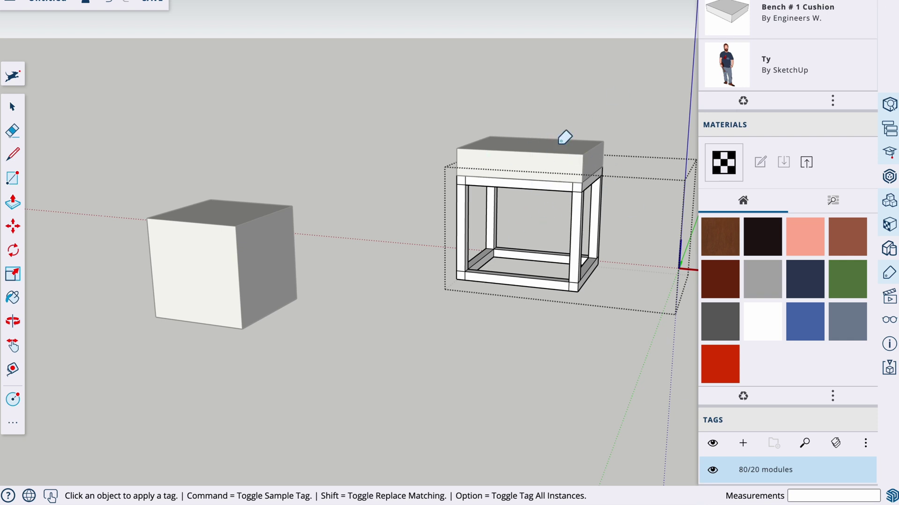
click(893, 11)
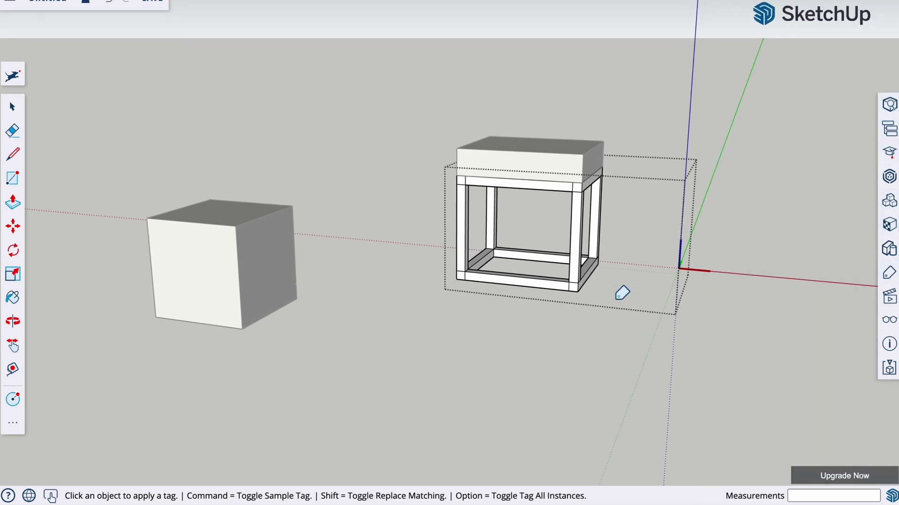
key(space)
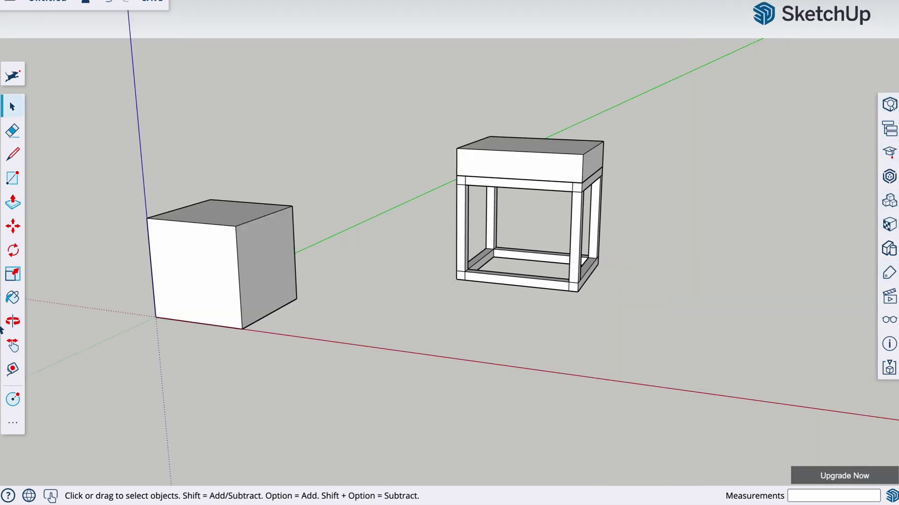
- Draw a rectangle about 1' 4" by 7 9/16" on the ground in front of the bench
click(13, 321)
drag(277, 172, 322, 231)
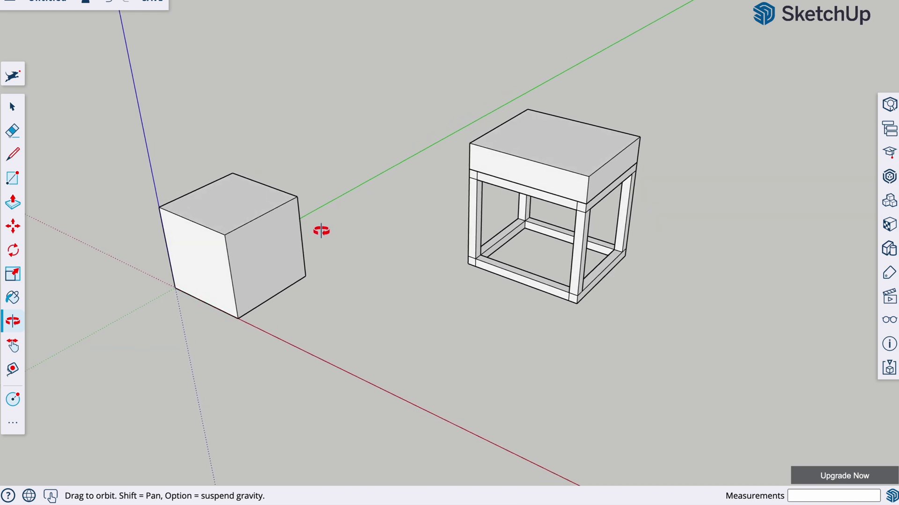
key(r)
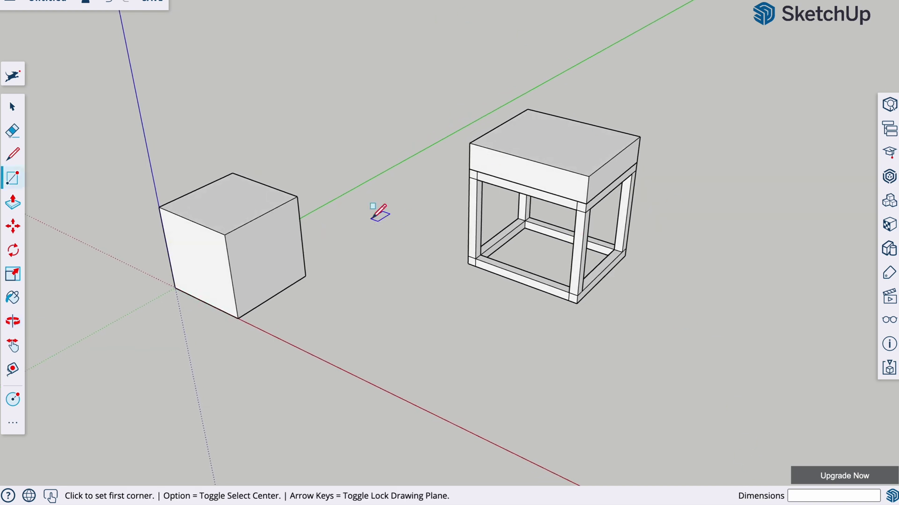
click(395, 307)
click(480, 408)
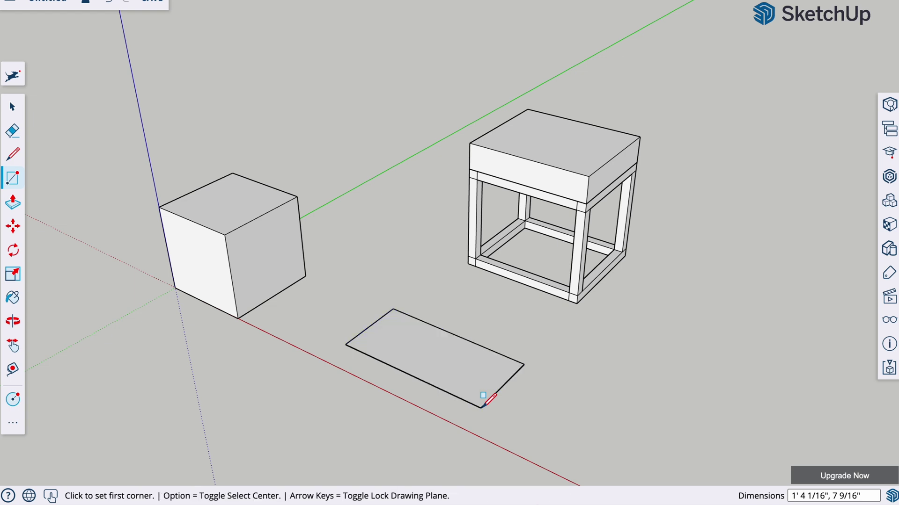
- Extrude the new ground rectangle upward about 12" with Push/Pull to form a solid block
key(p)
click(478, 404)
click(463, 280)
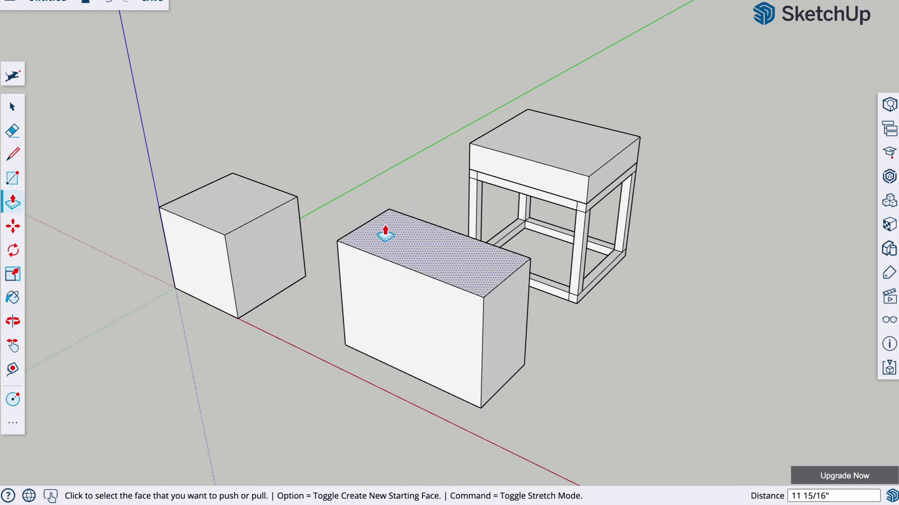
- Start a rectangle on the top face of the new block, near its back corner
key(r)
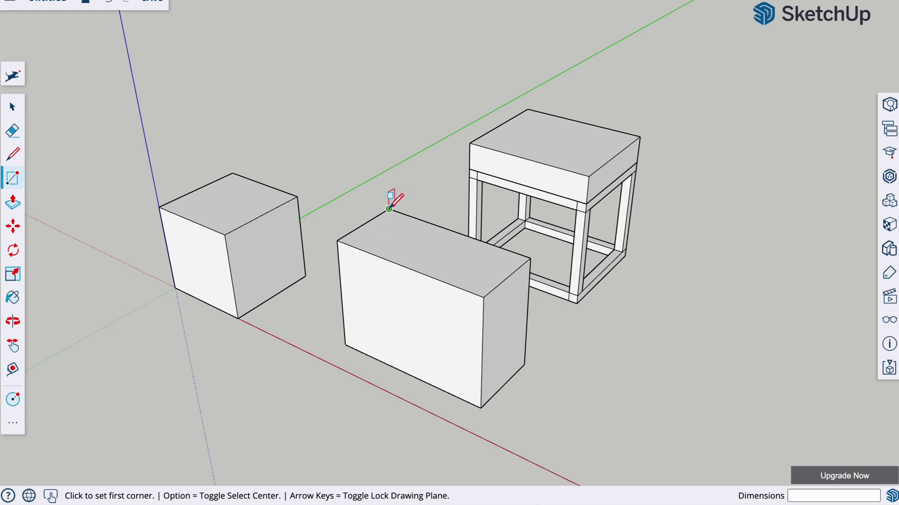
click(372, 240)
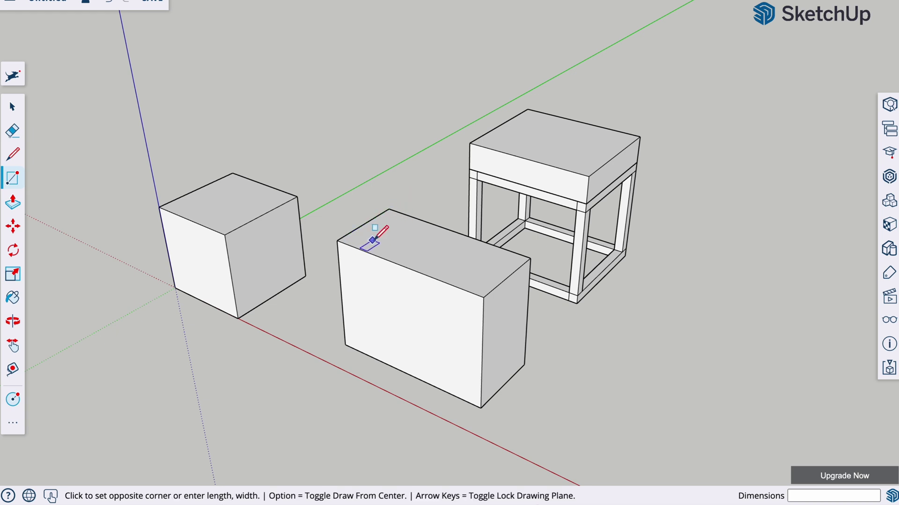
- Draw a rectangle on the middle box's top face along its back edge and push it down to cut a notch
click(496, 248)
key(p)
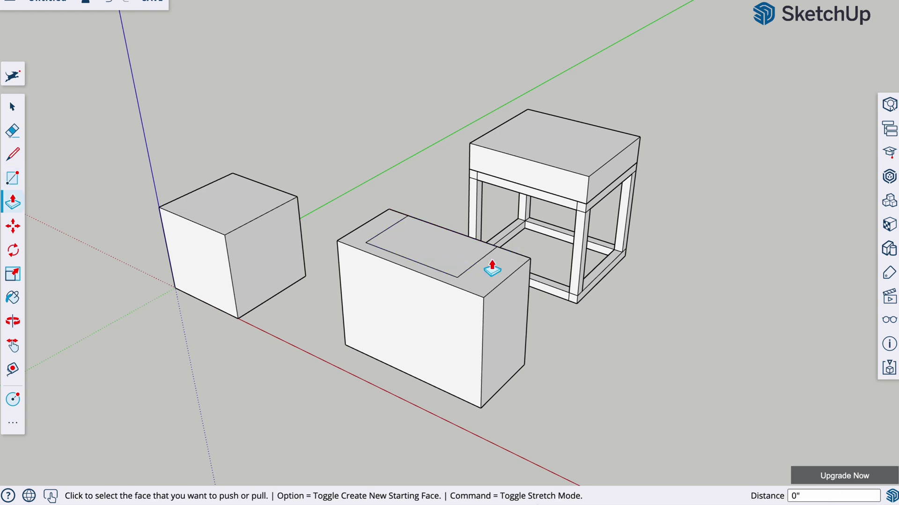
click(459, 253)
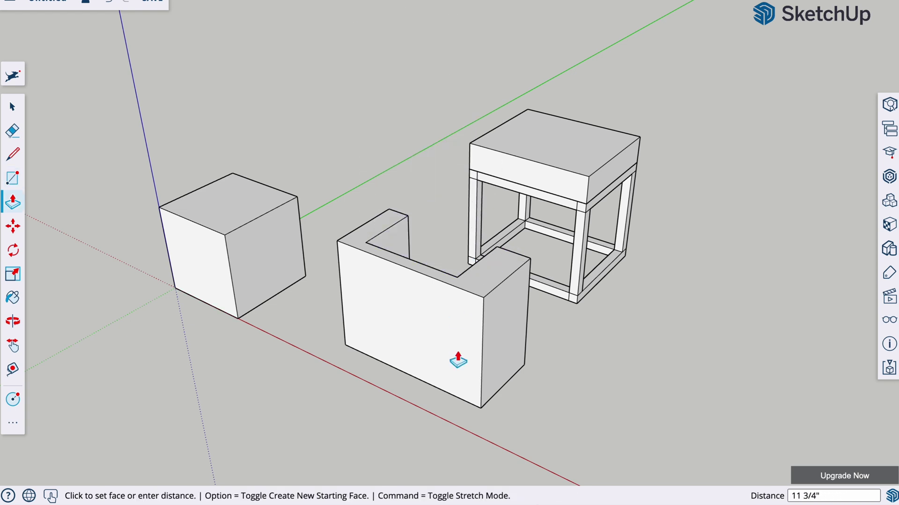
click(454, 404)
- Delete the notched middle box from the model
key(o)
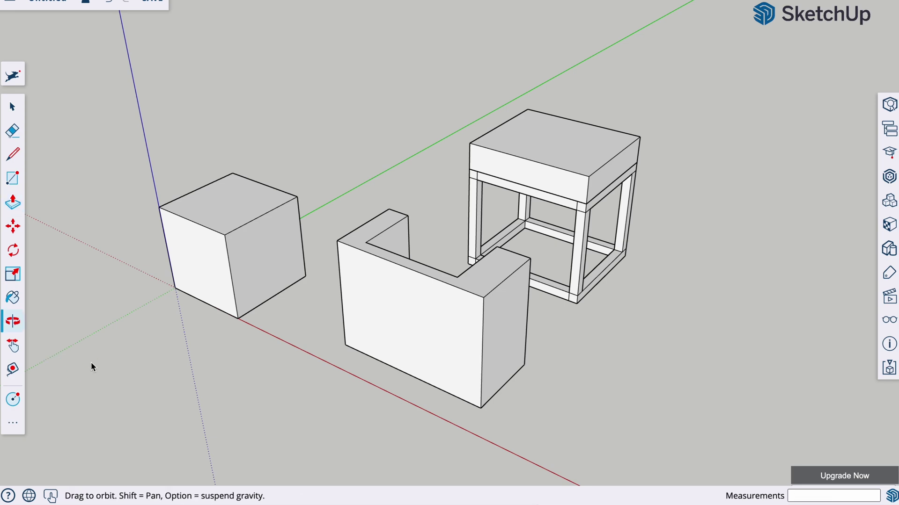
drag(265, 403, 643, 429)
key(space)
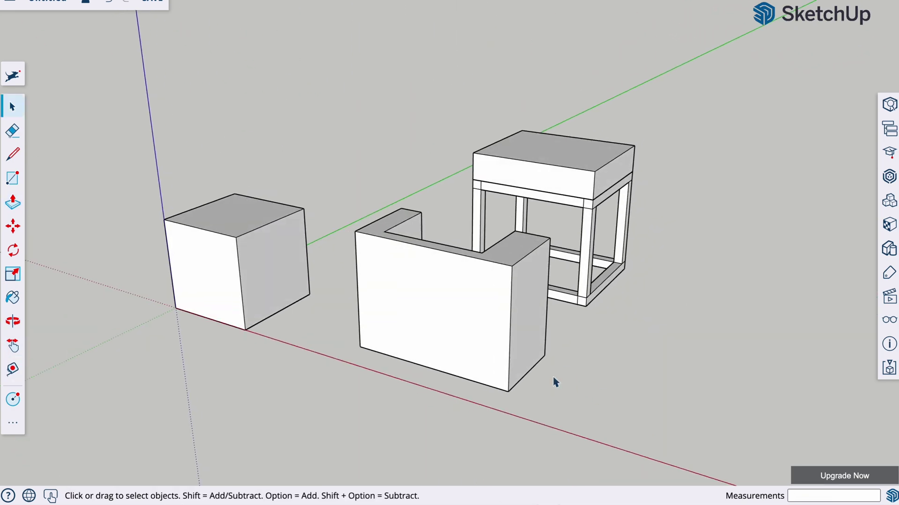
triple_click(514, 354)
key(Delete)
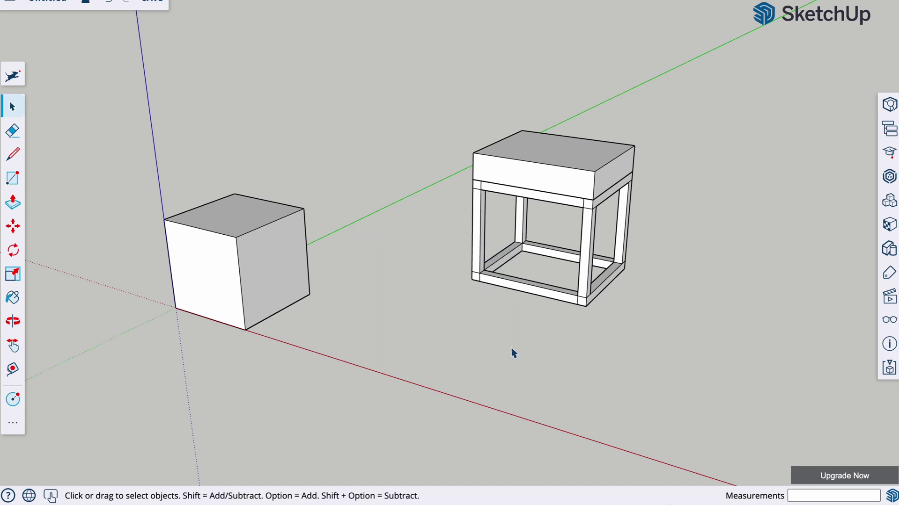
- Move the slab off the open frame so its front corner meets the solid cube's upper front corner
key(m)
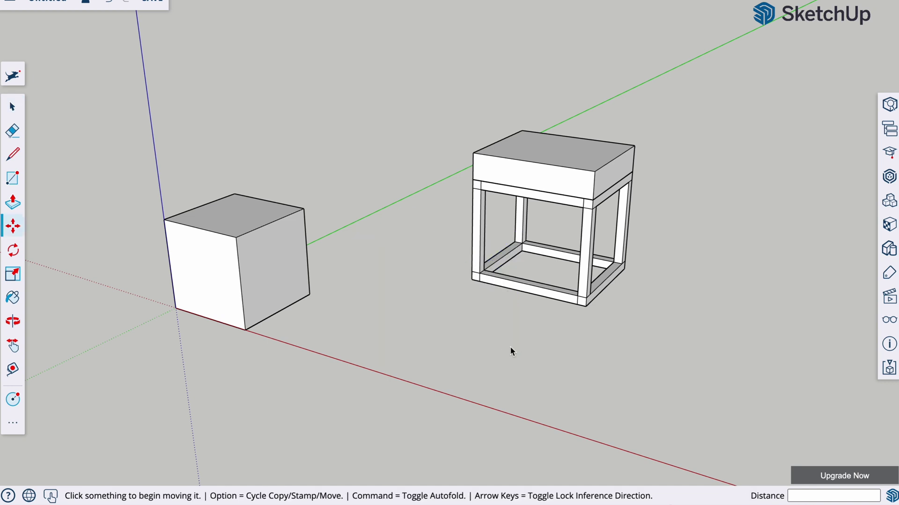
key(space)
double_click(594, 179)
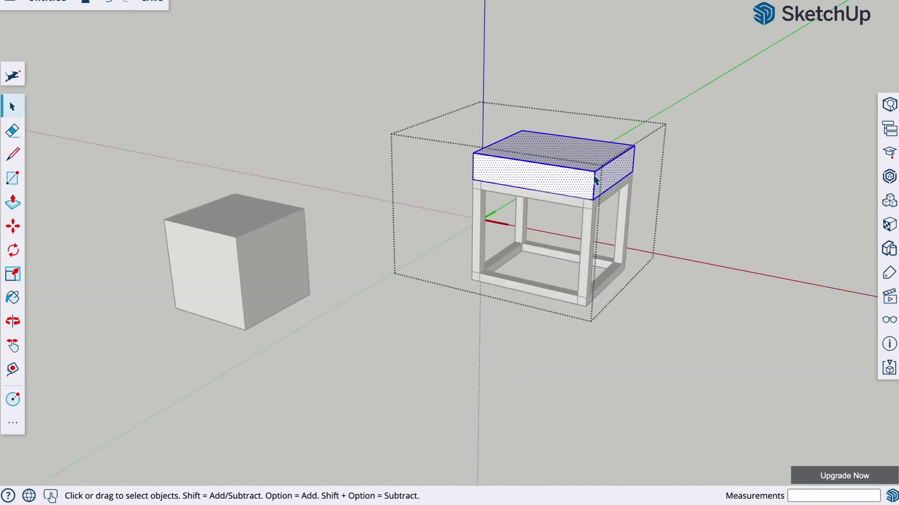
key(m)
click(593, 174)
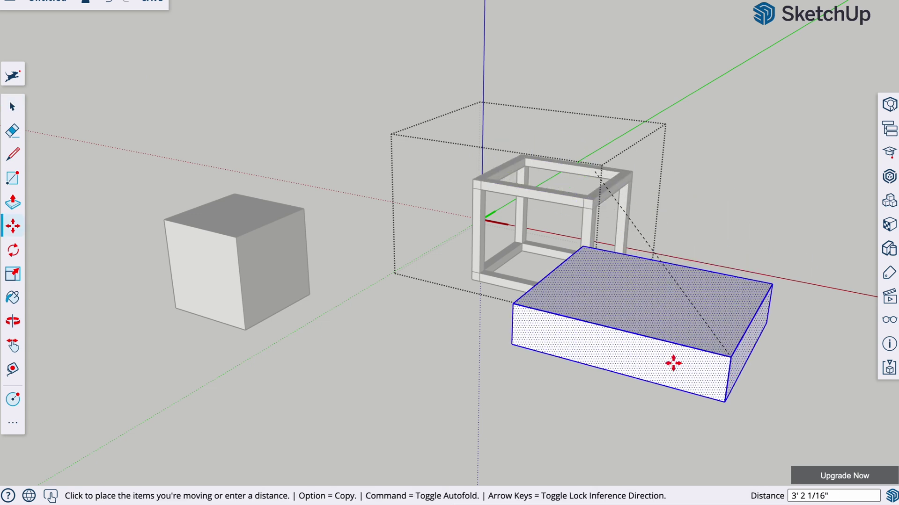
click(237, 240)
key(space)
click(430, 412)
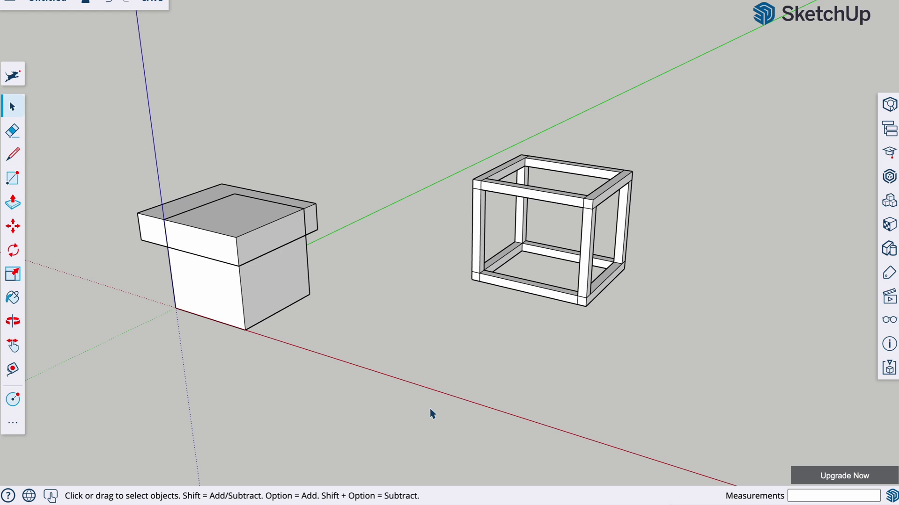
- Tilt the open frame about 5.1 degrees around the red axis at its lower front corner
click(580, 307)
key(q)
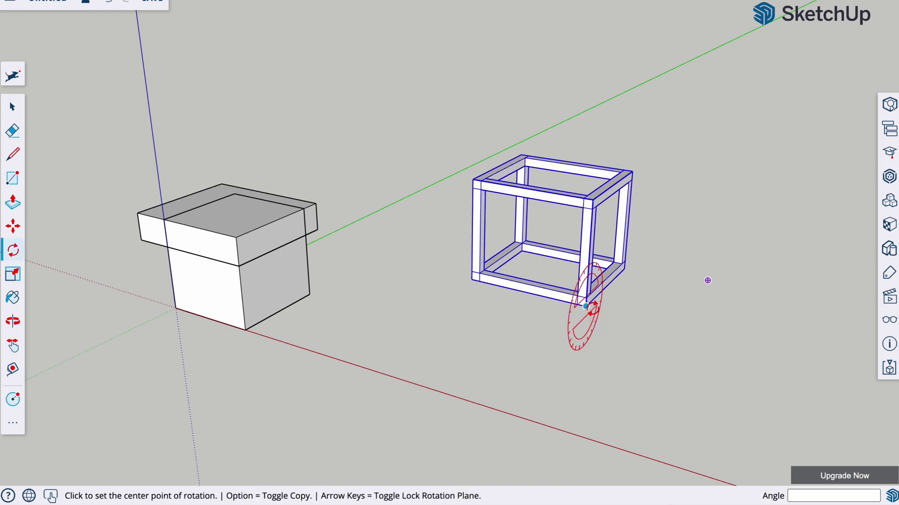
click(586, 307)
click(597, 307)
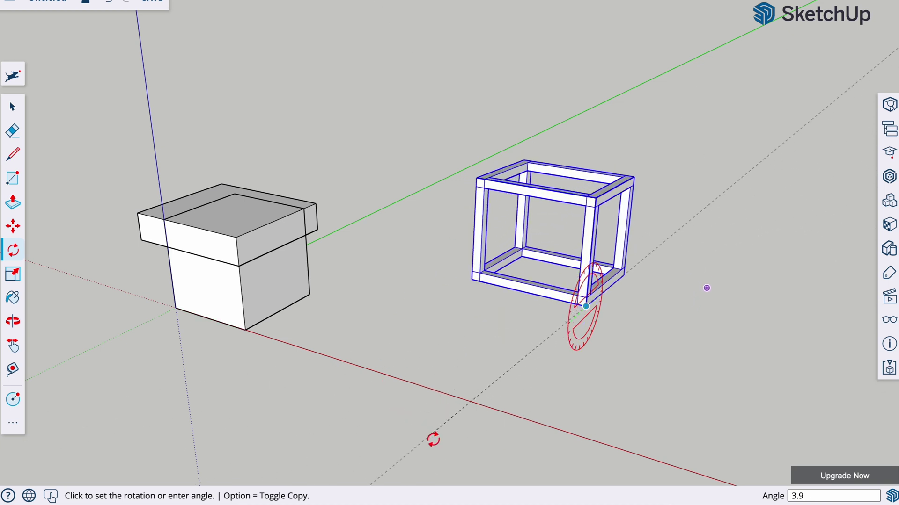
key(Up)
key(Escape)
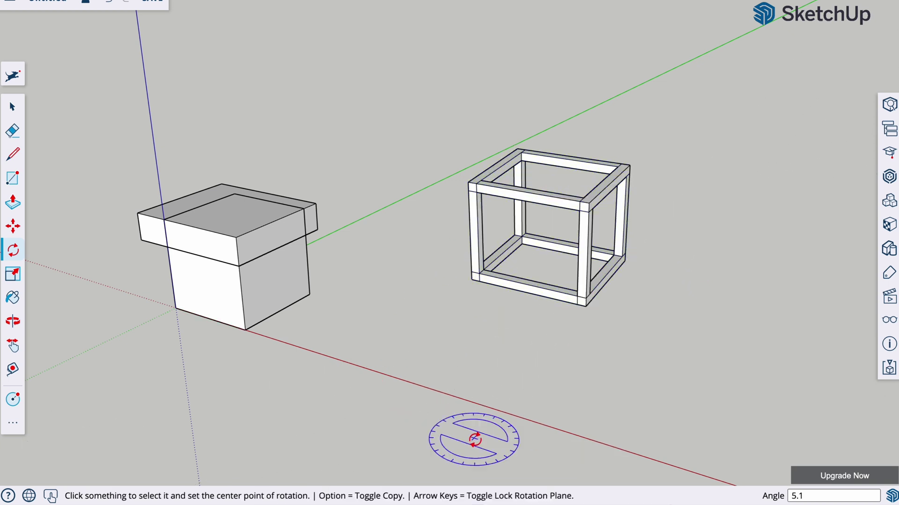
- Rotate the open frame around the vertical axis at its lower front corner
click(585, 305)
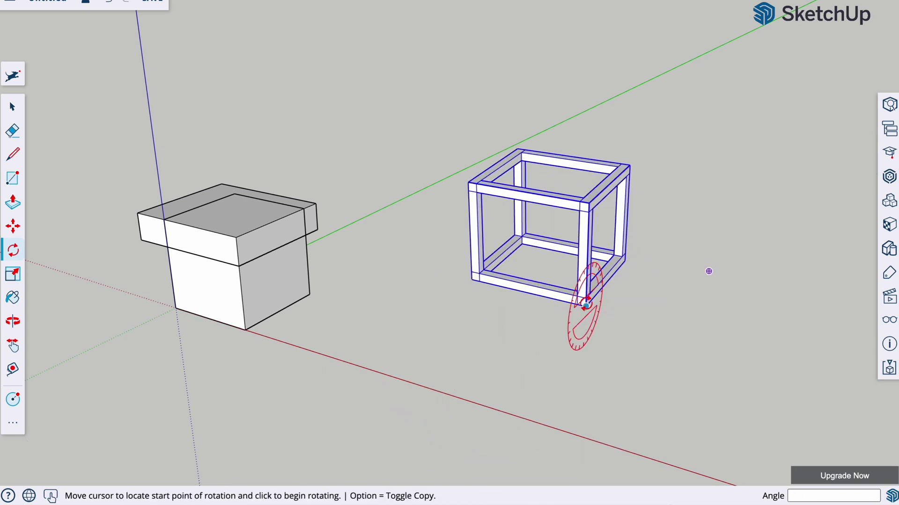
key(Escape)
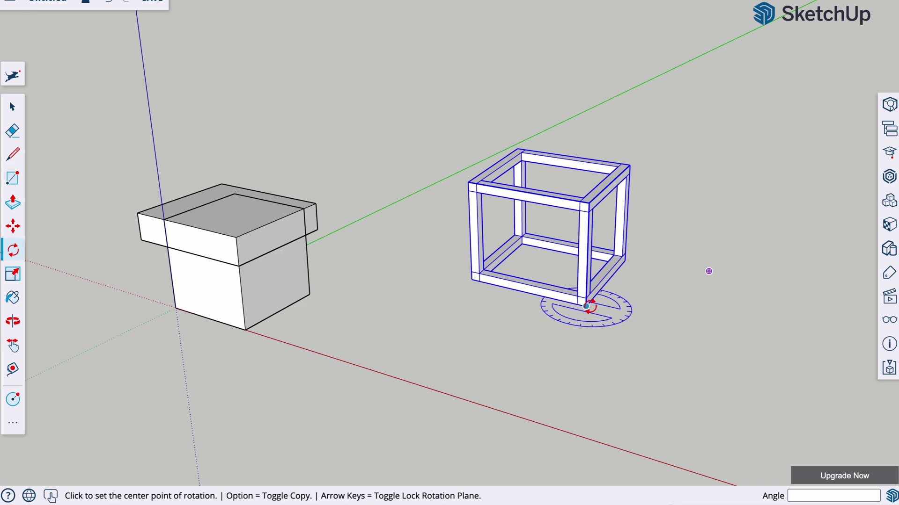
click(585, 306)
click(523, 353)
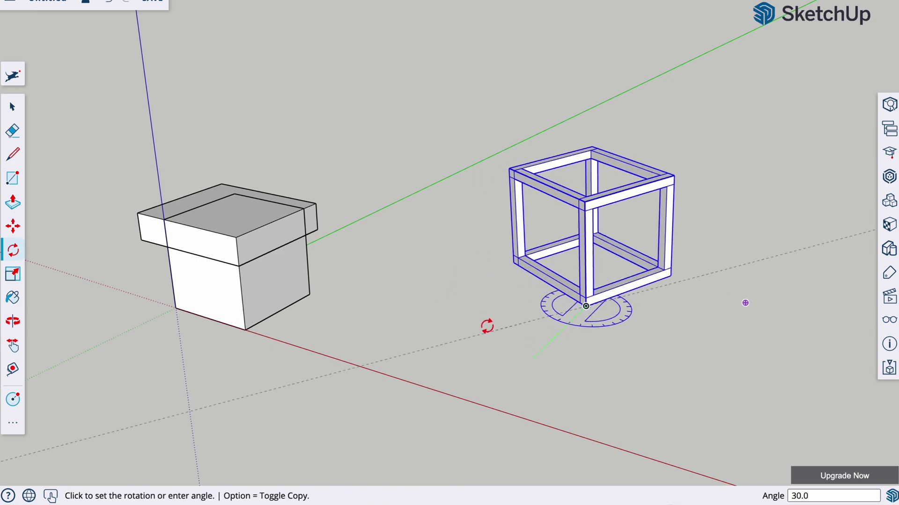
key(space)
click(569, 346)
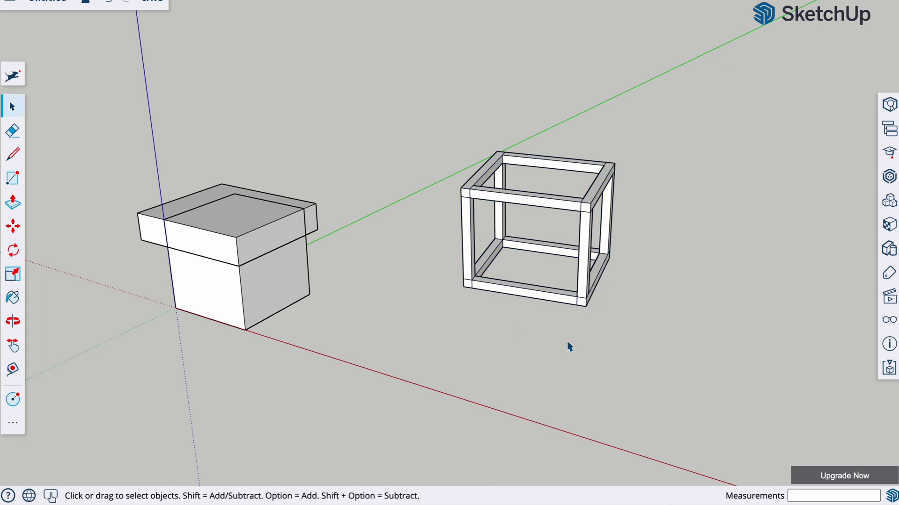
- Place a Tape Measure guide from the frame's upper front corner along the top front rail, 7" long, without resizing the model
key(p)
key(t)
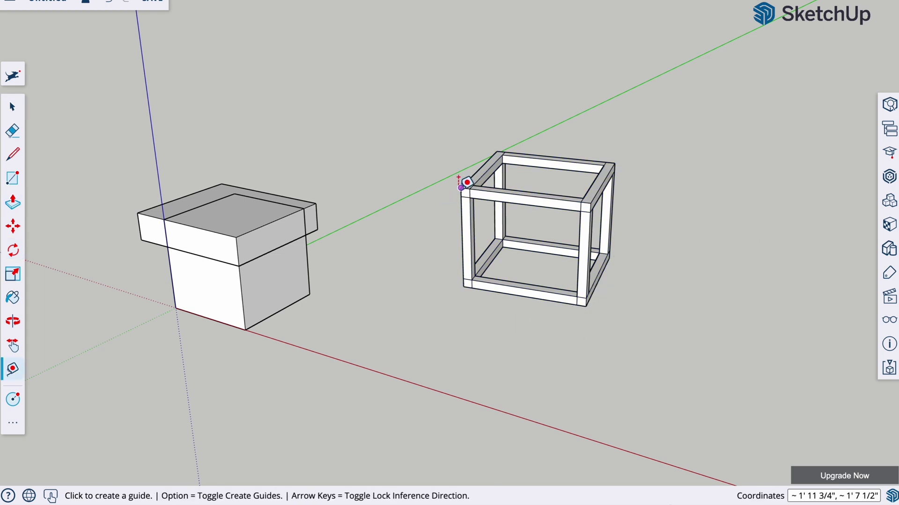
click(461, 187)
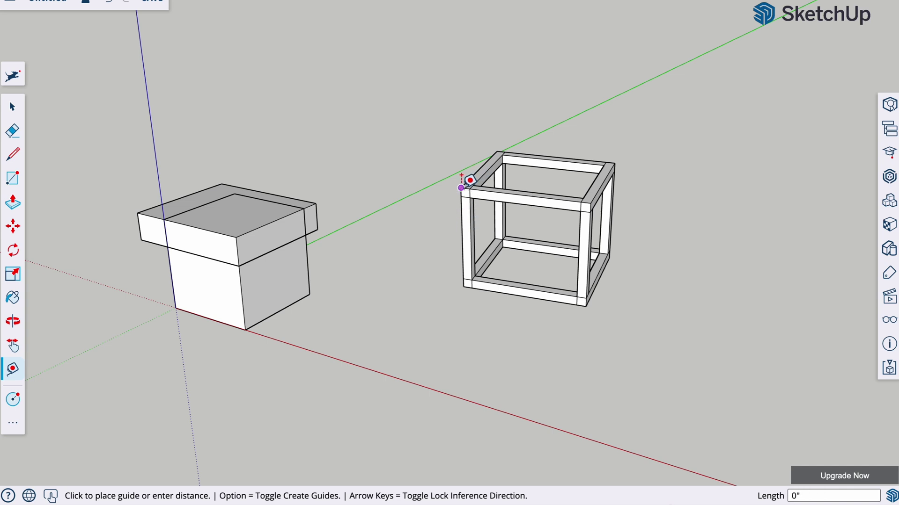
key(space)
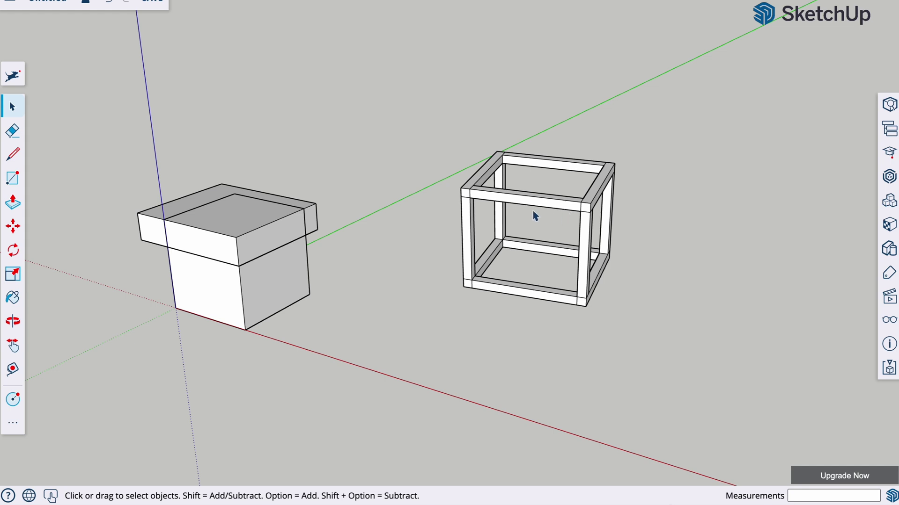
click(463, 267)
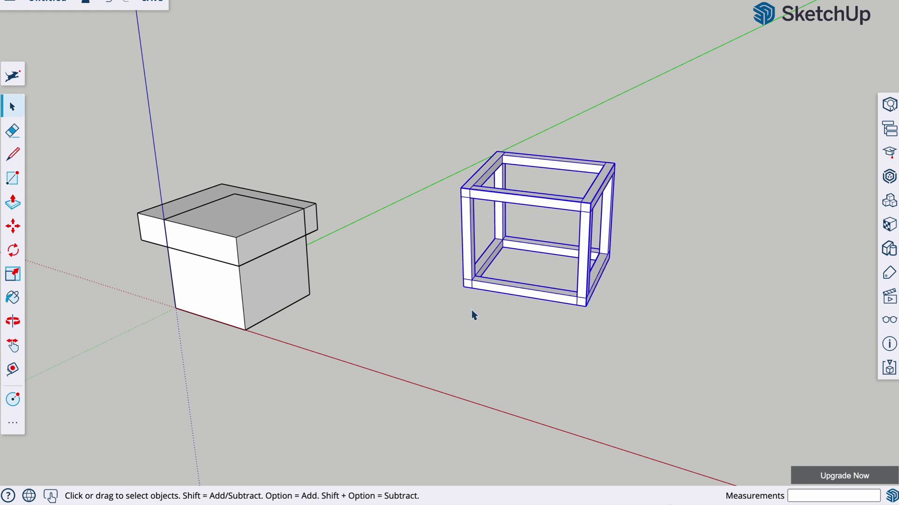
key(t)
click(461, 187)
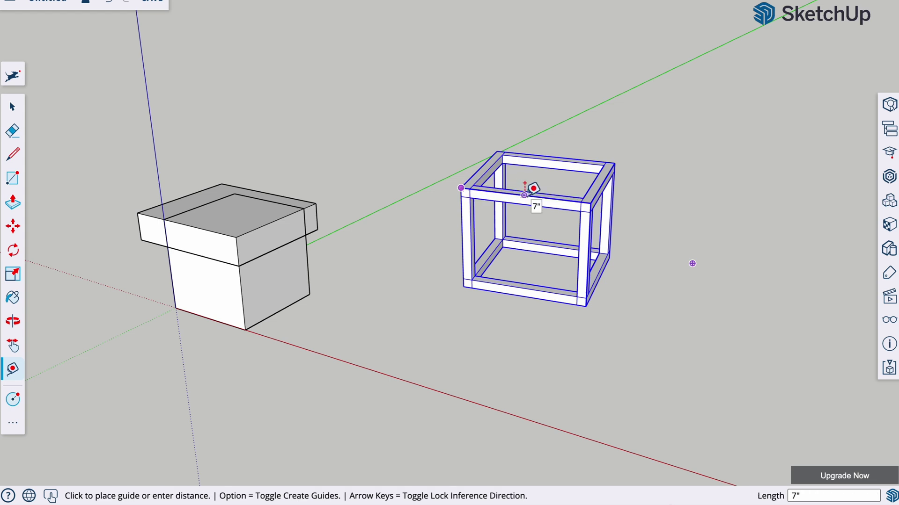
click(524, 195)
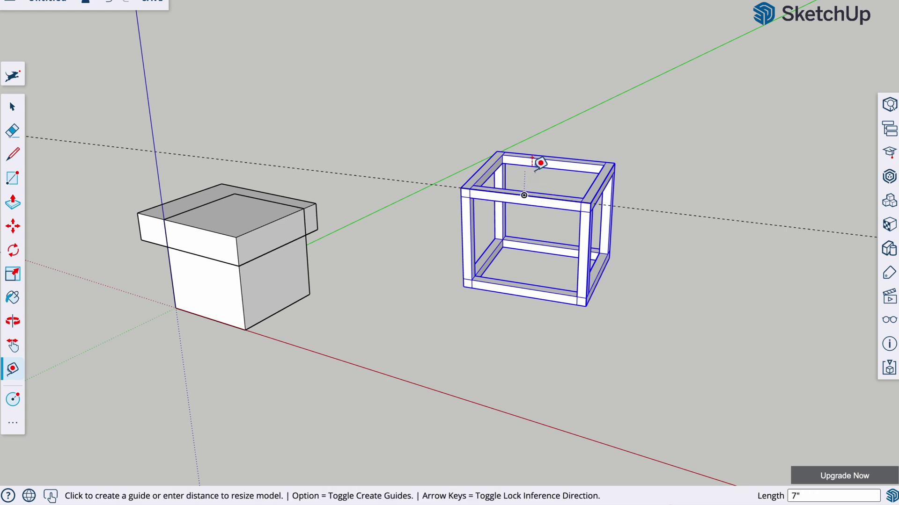
text(7)
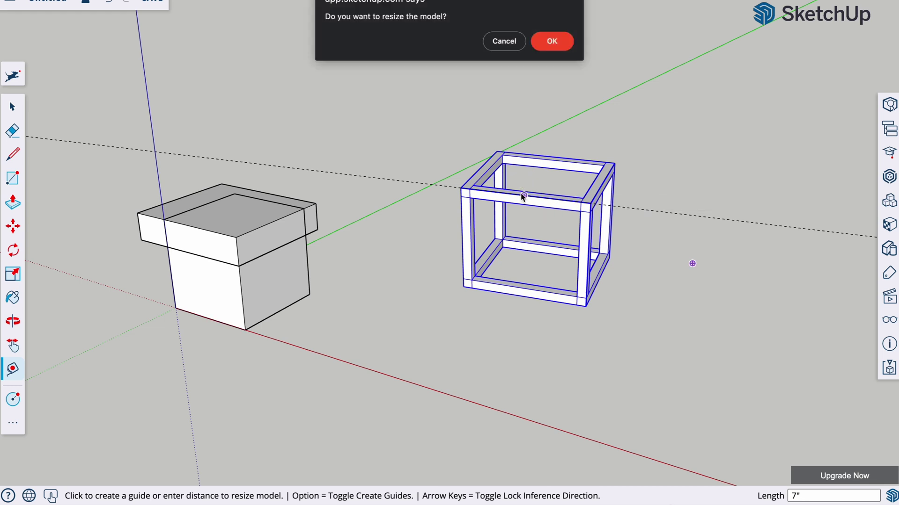
key(Escape)
key(r)
click(524, 195)
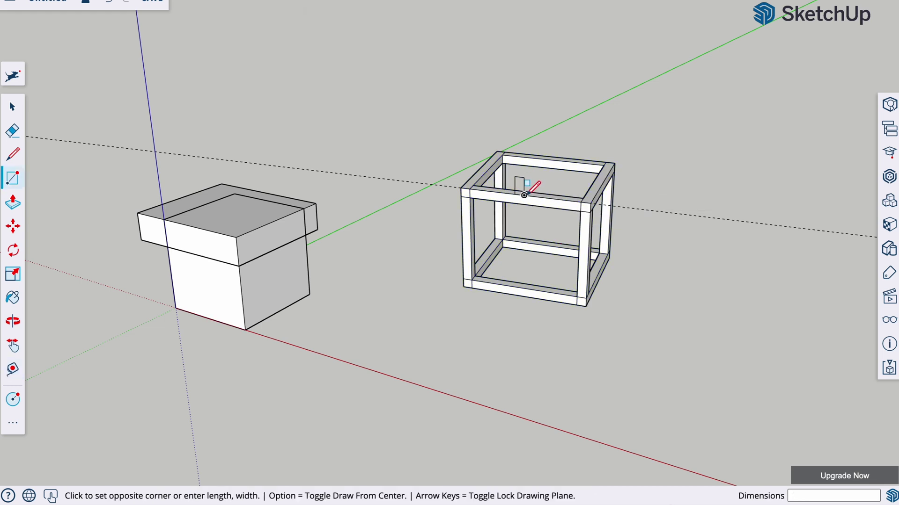
key(p)
- Delete the open frame and the remaining shapes to clear the model
middle_drag(539, 192, 562, 102)
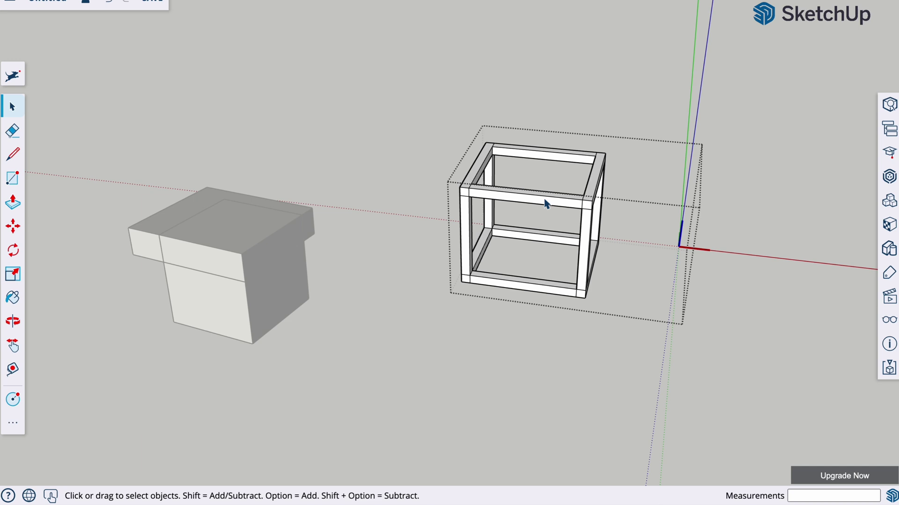
click(546, 204)
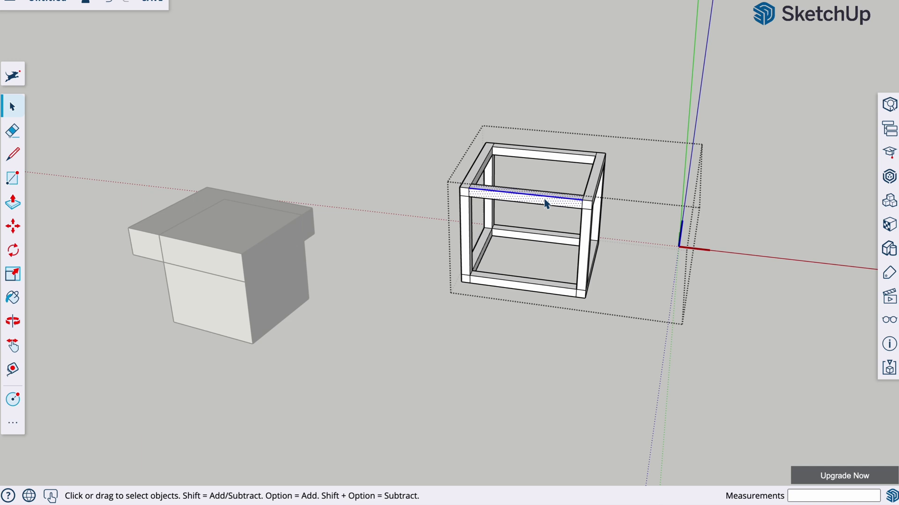
triple_click(545, 204)
key(Delete)
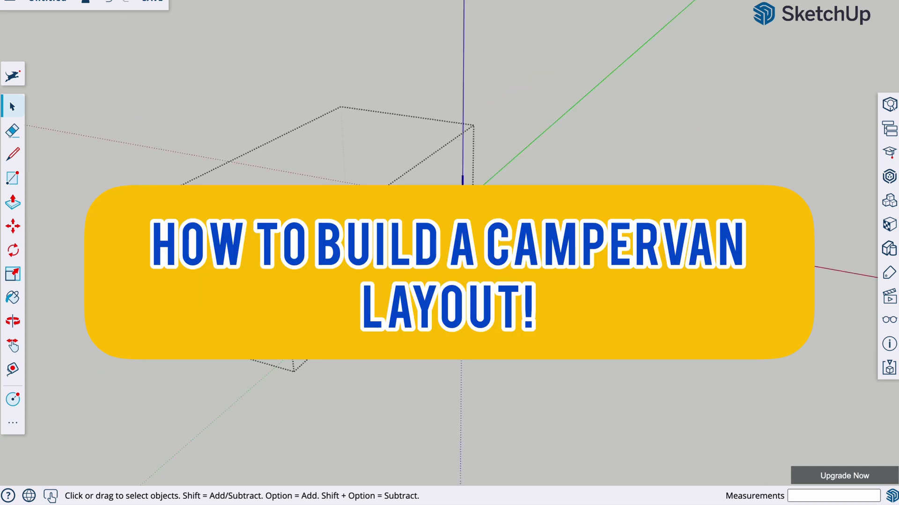
key(Delete)
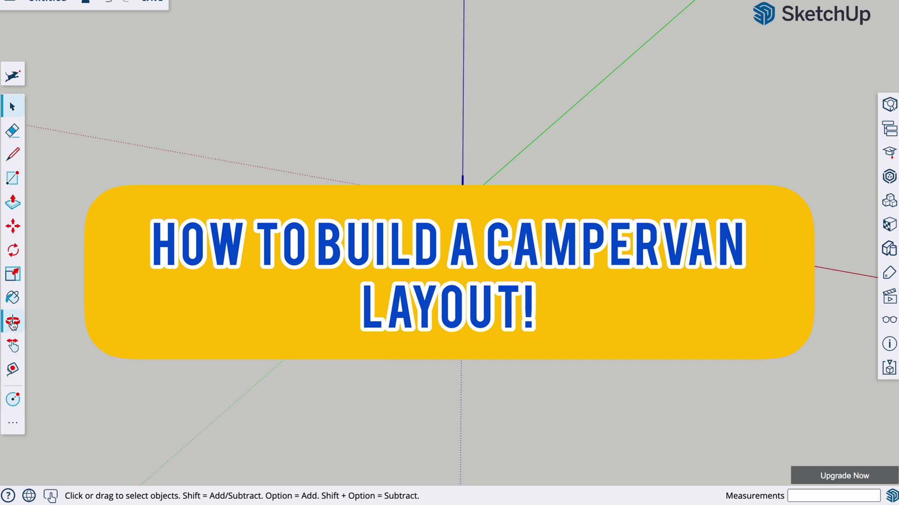
click(13, 322)
drag(450, 262, 398, 304)
key(space)
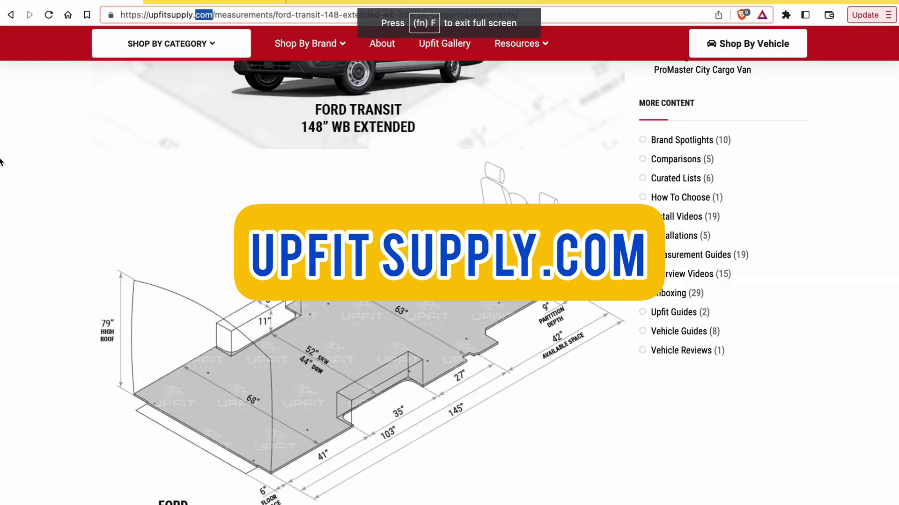
- Switch to the browser, examine the Ford Transit 148" WB Extended cargo layout guide on upfitsupply.com, and open the site search for "interior cargo mercedes"
click(1, 160)
scroll(428, 306, down, 1)
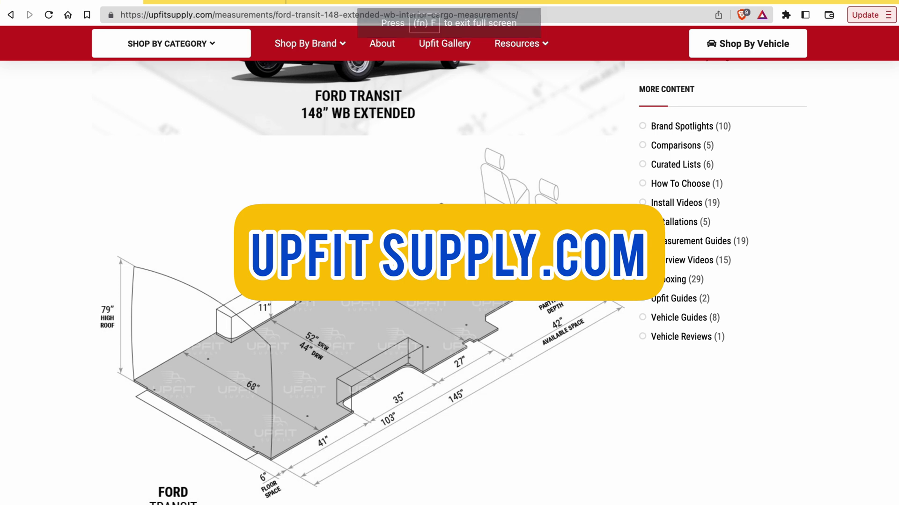
scroll(218, 403, up, 1)
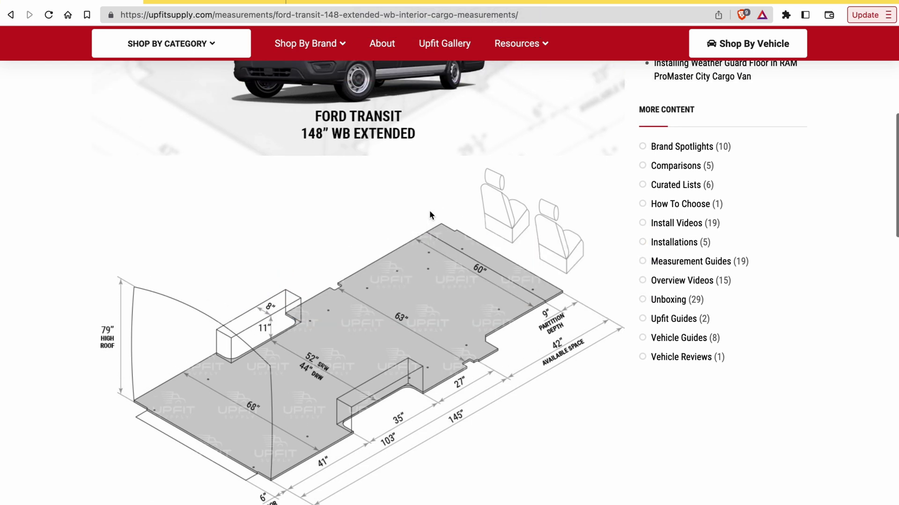
scroll(218, 403, down, 1)
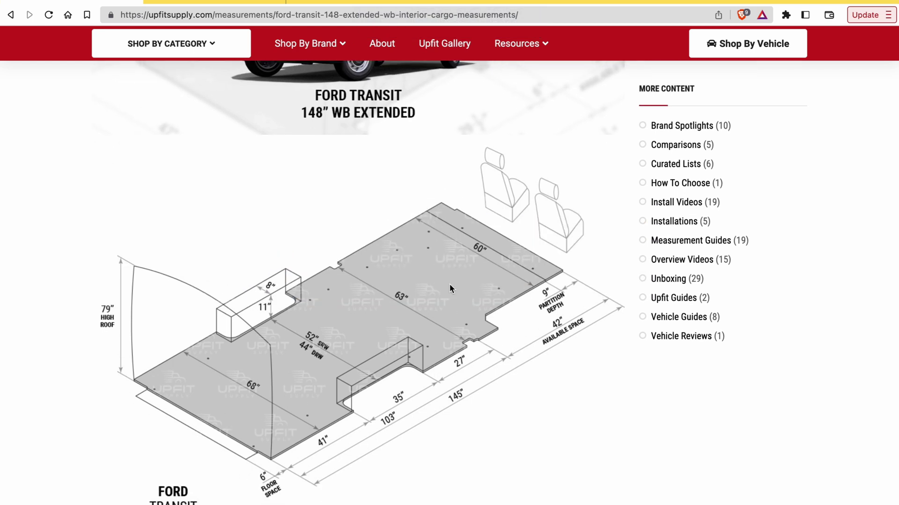
scroll(449, 285, up, 7)
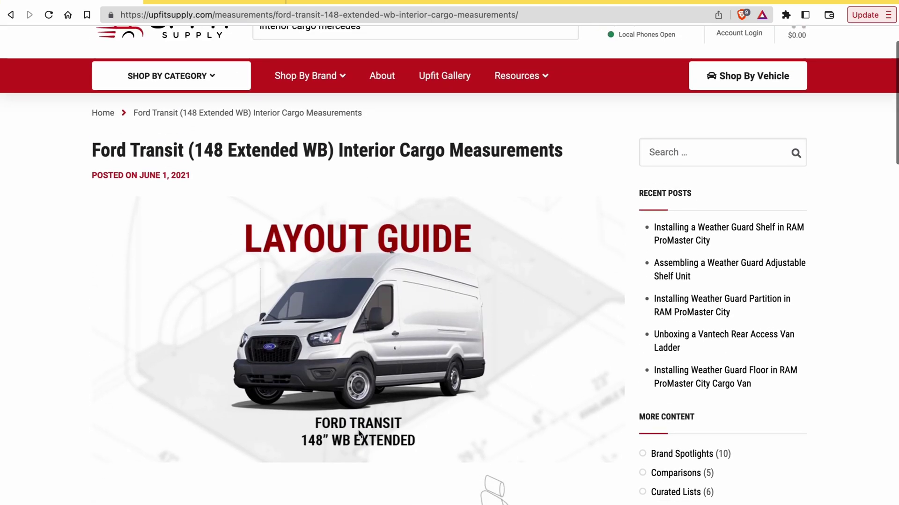
scroll(315, 453, down, 1)
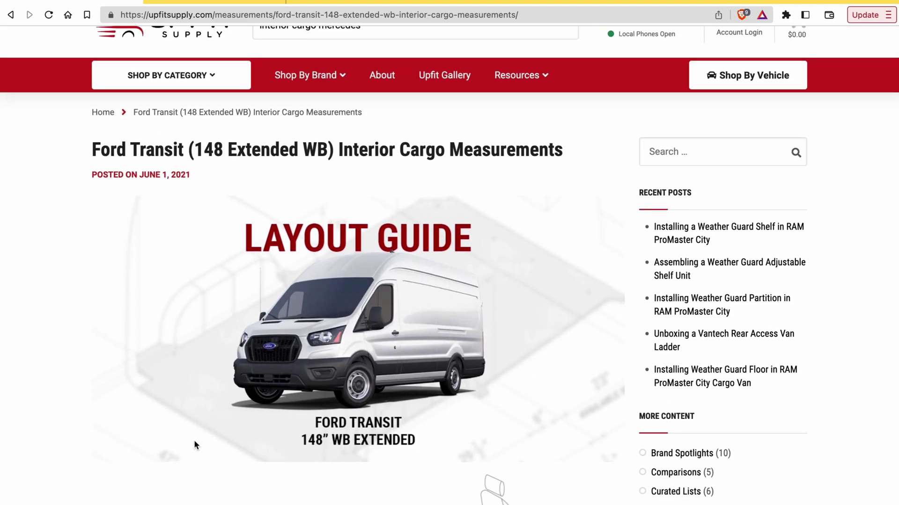
scroll(333, 277, up, 2)
click(376, 84)
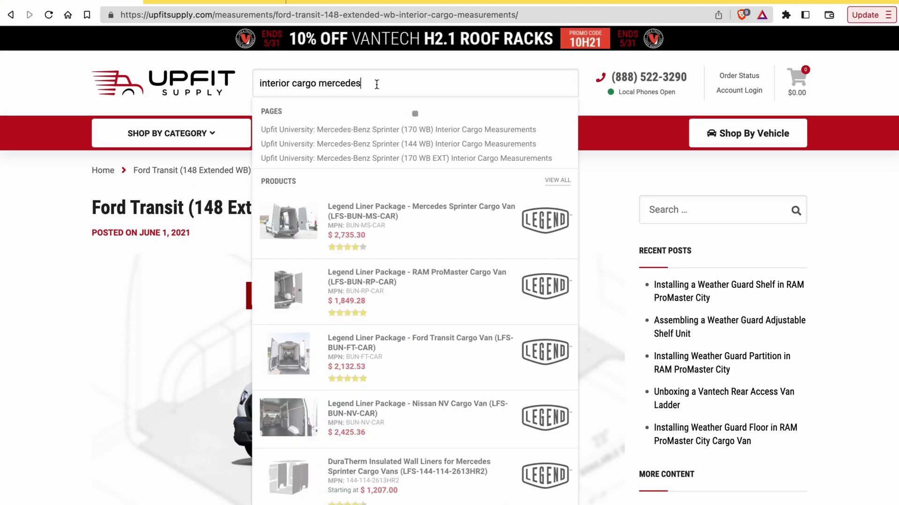
- Open the Mercedes-Benz Sprinter (170 WB) Interior Cargo Measurements page from the search suggestions and examine its floor dimension diagram
drag(376, 85, 268, 82)
double_click(269, 83)
click(300, 85)
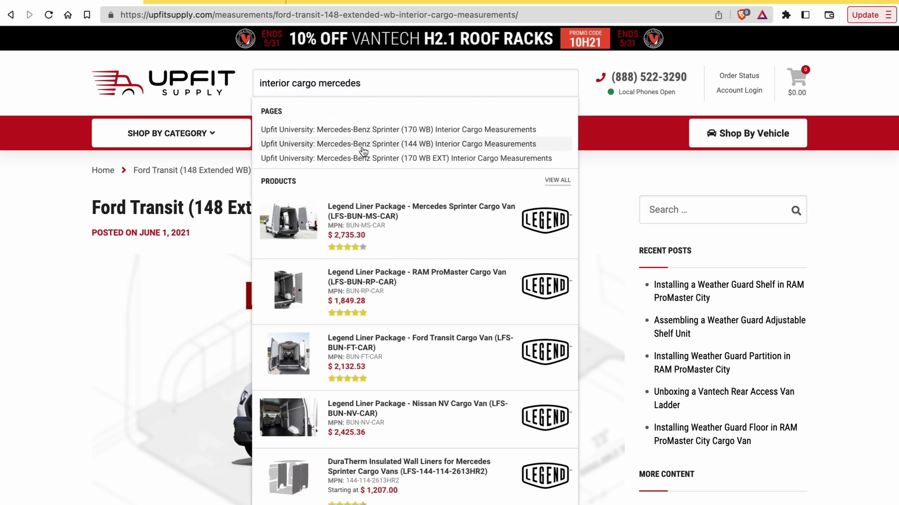
click(372, 130)
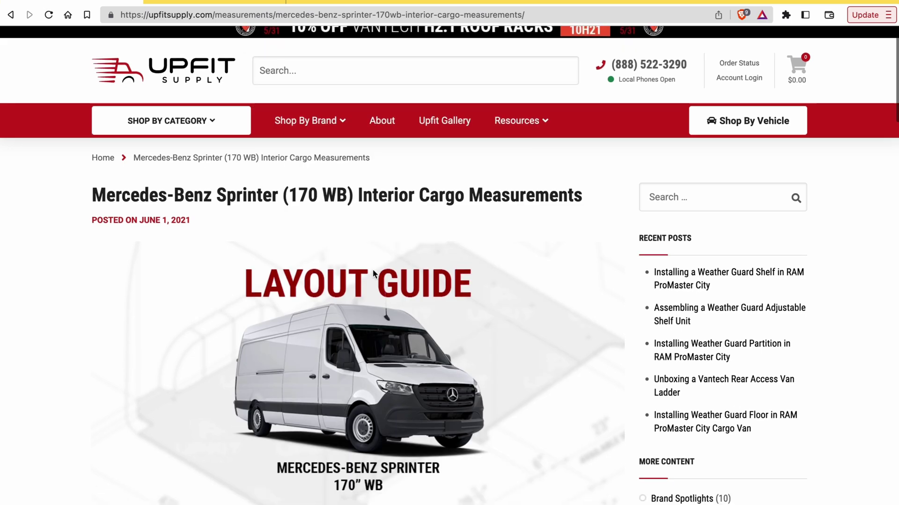
scroll(372, 268, down, 8)
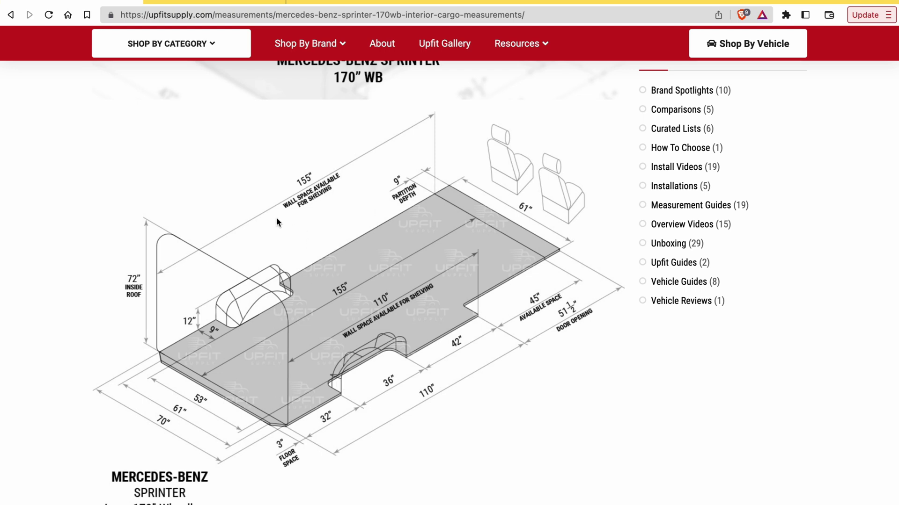
- Switch from the browser to the empty SketchUp model and orient the view around the origin
key(ctrl+Left)
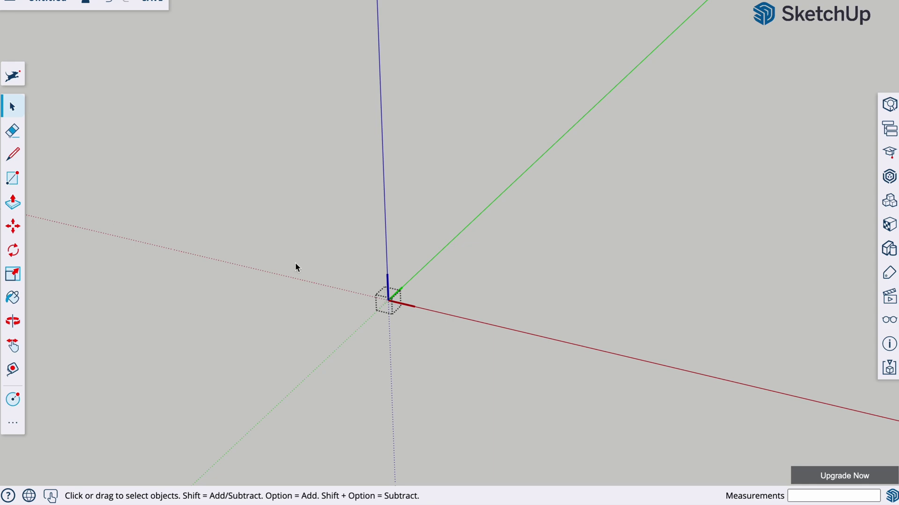
key(ctrl+Right)
key(ctrl+Left)
key(ctrl+Right)
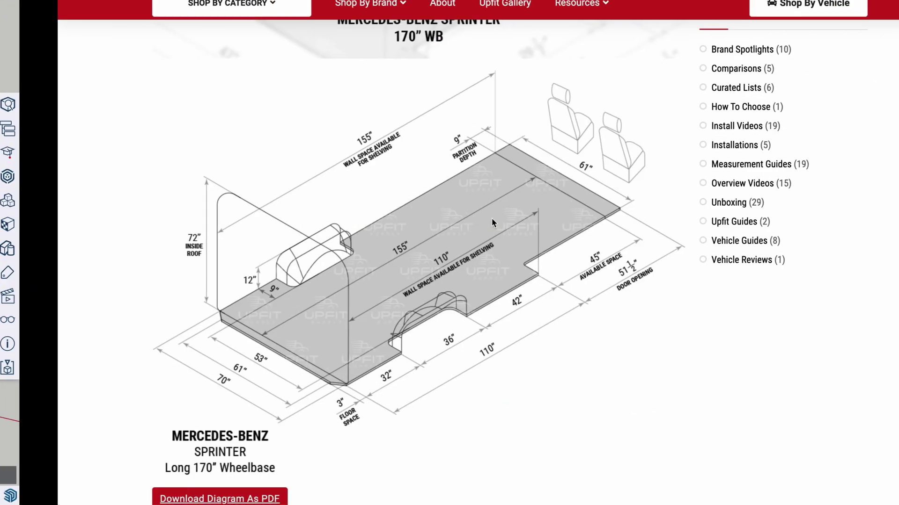
key(ctrl+Left)
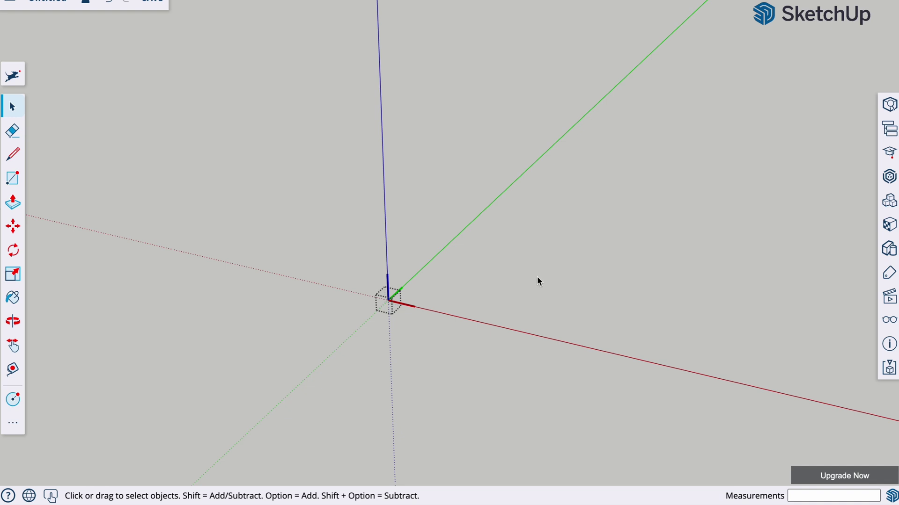
scroll(459, 271, up, 5)
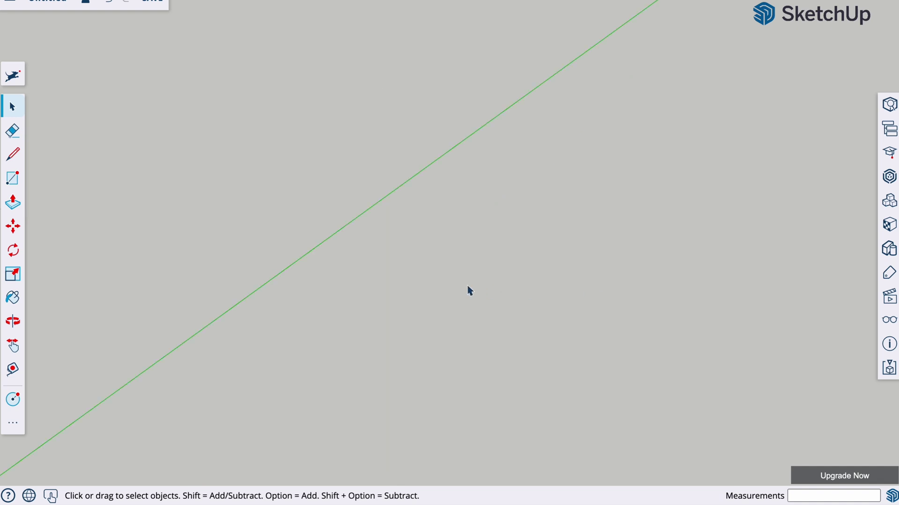
scroll(468, 291, down, 5)
middle_drag(465, 290, 427, 253)
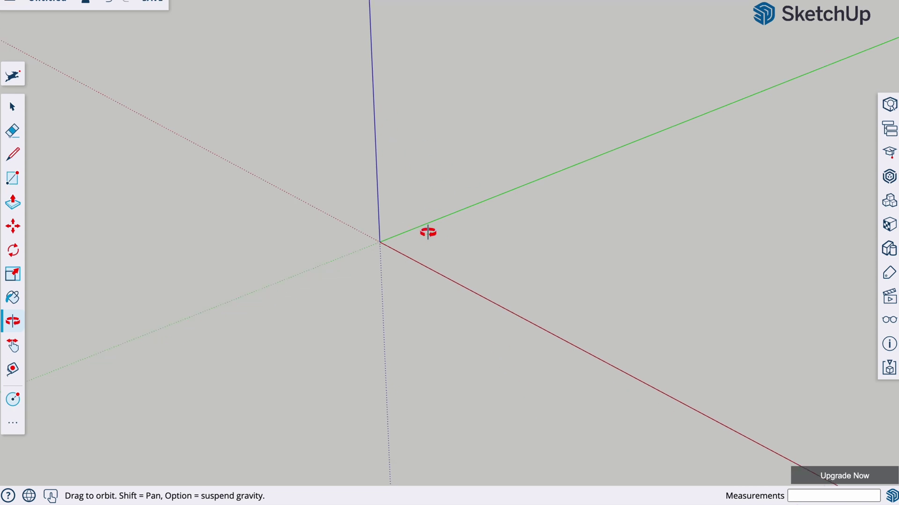
- Draw a 68" by 145" rectangle on the ground plane, starting from the origin
key(r)
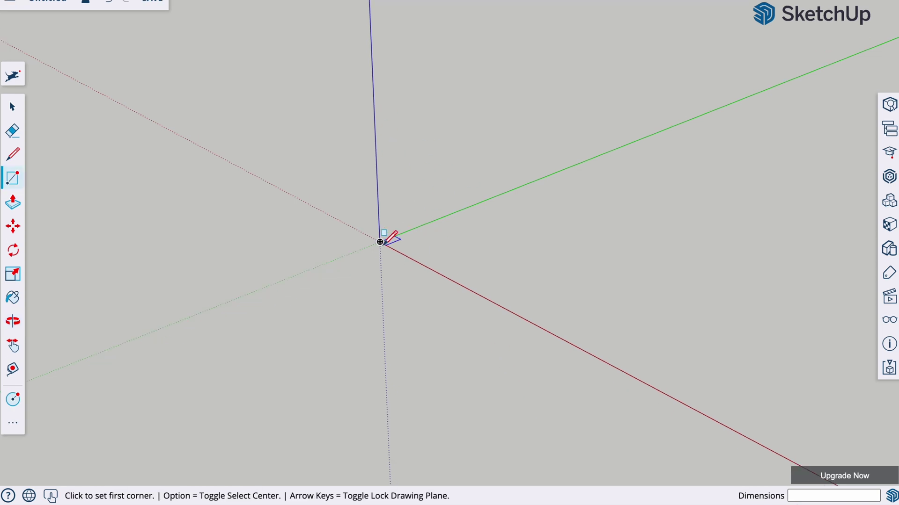
click(380, 241)
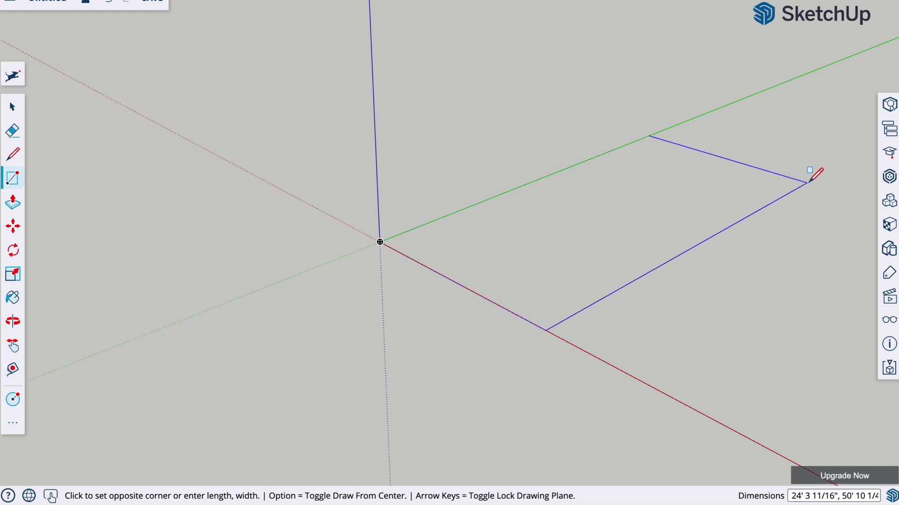
text(68",145")
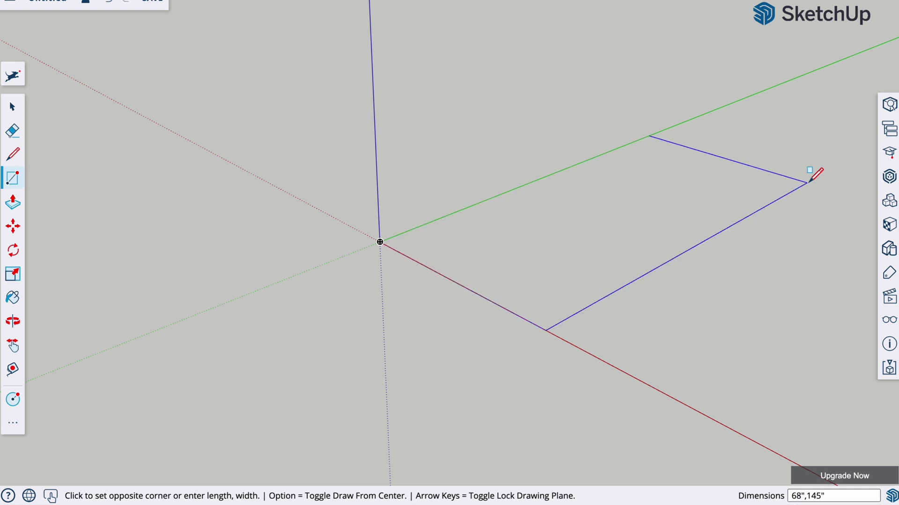
key(Return)
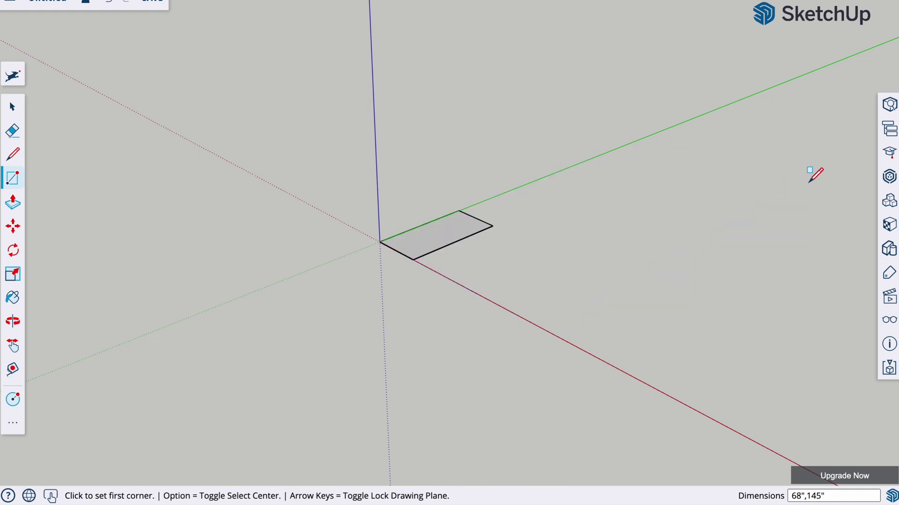
scroll(524, 206, up, 3)
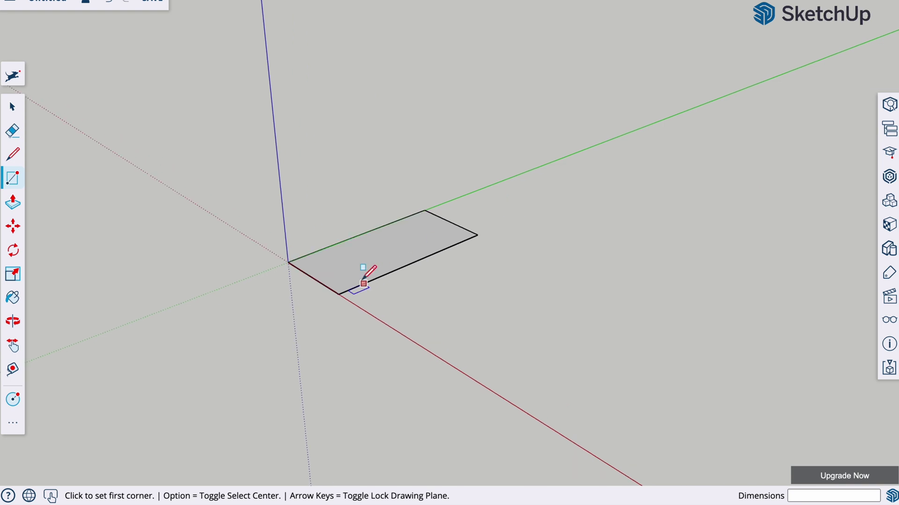
key(o)
drag(287, 304, 365, 327)
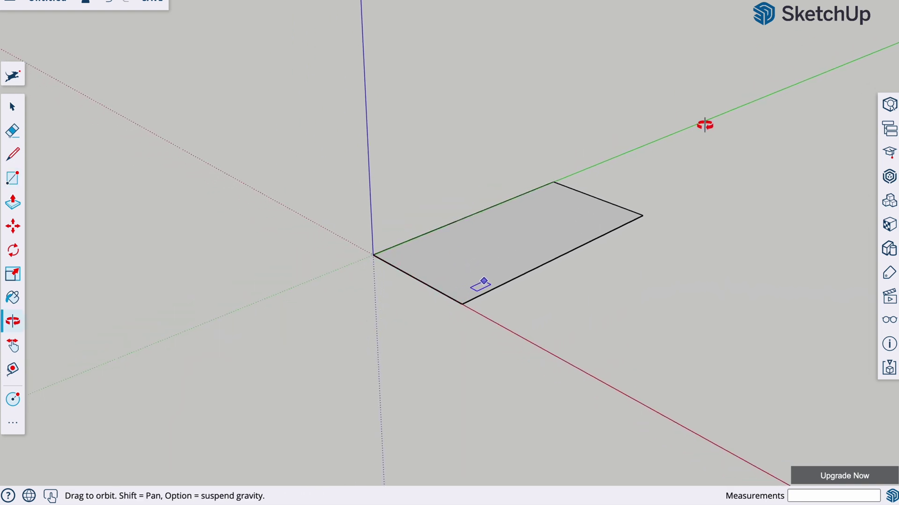
- Try to push/pull the rectangle upward, and undo back to an empty model
key(p)
click(575, 244)
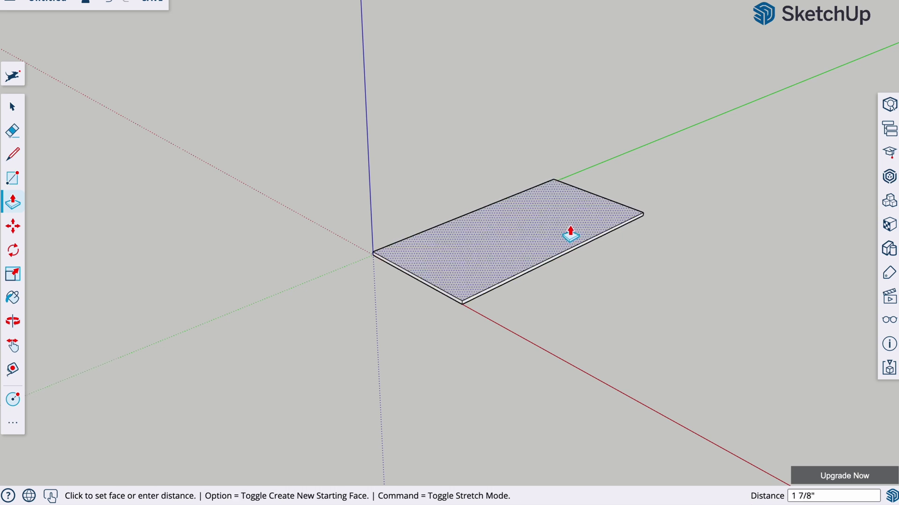
key(super+z)
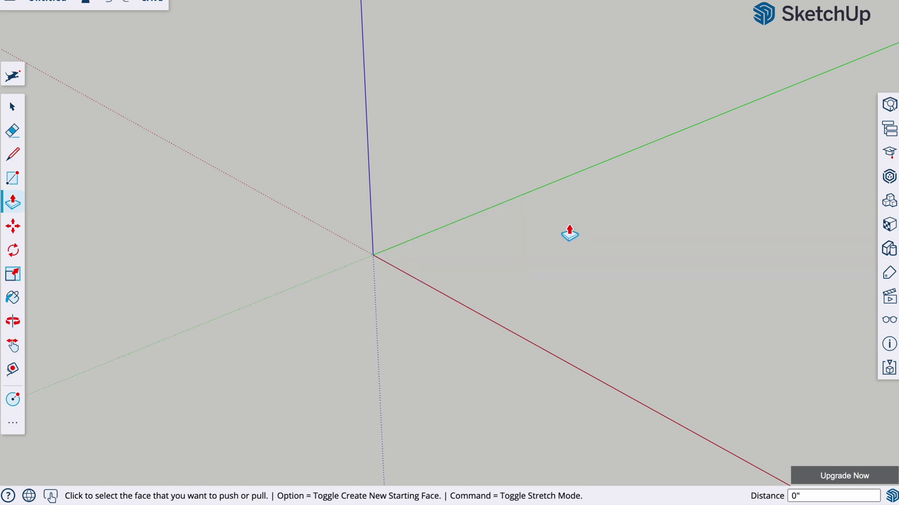
- Redraw the 68" by 145" van floor rectangle from the origin along the red and green axes
key(r)
click(373, 255)
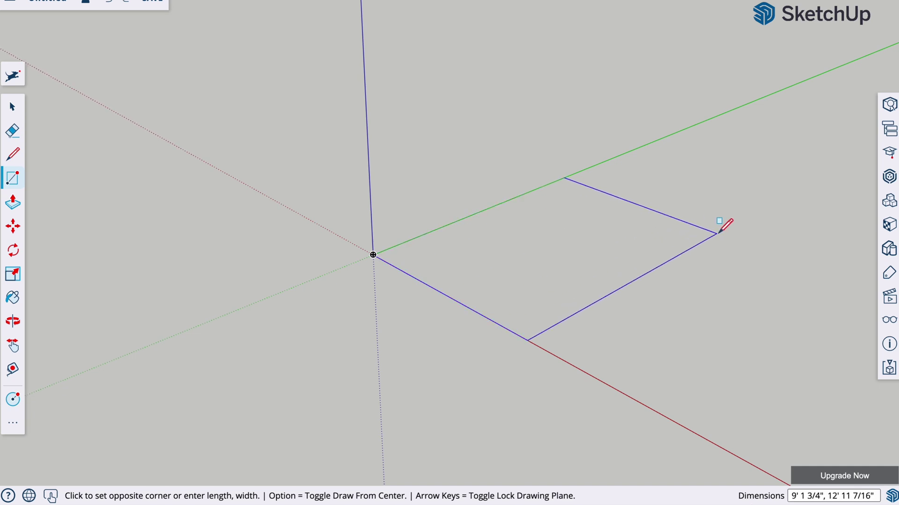
text(68",145")
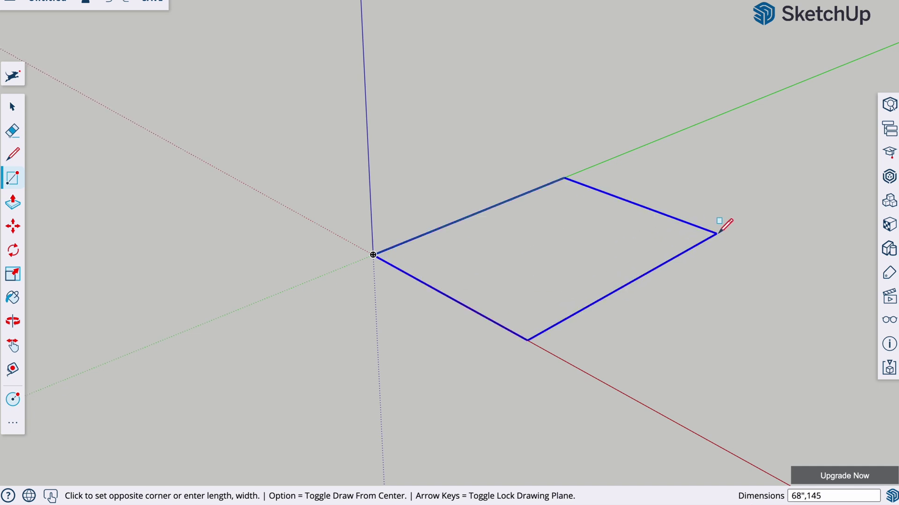
key(Return)
key(space)
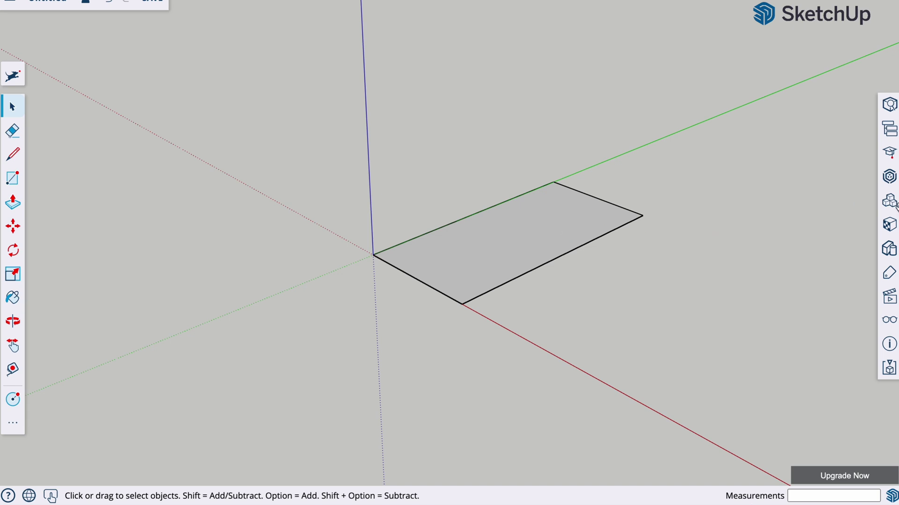
- Try the Ty_Red material on the floor rectangle and repaint it with Ty_Gray1
click(588, 220)
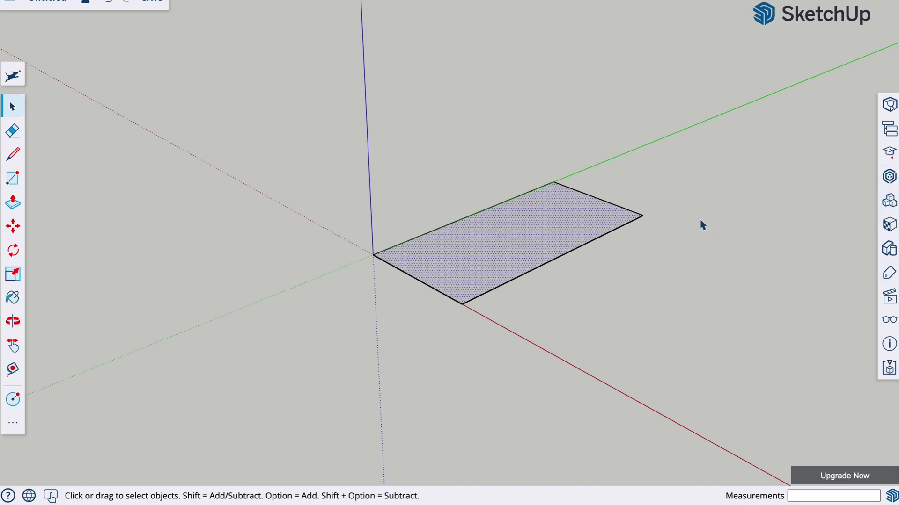
double_click(538, 229)
click(888, 228)
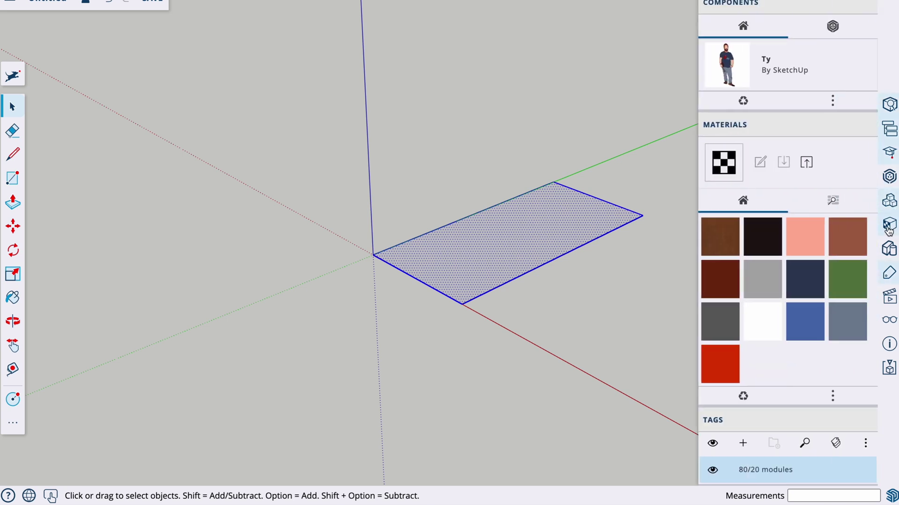
click(710, 234)
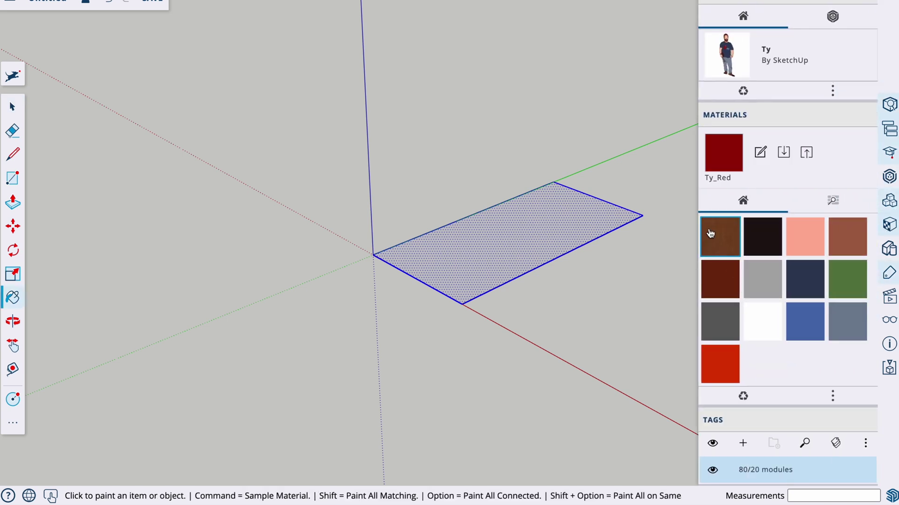
click(573, 208)
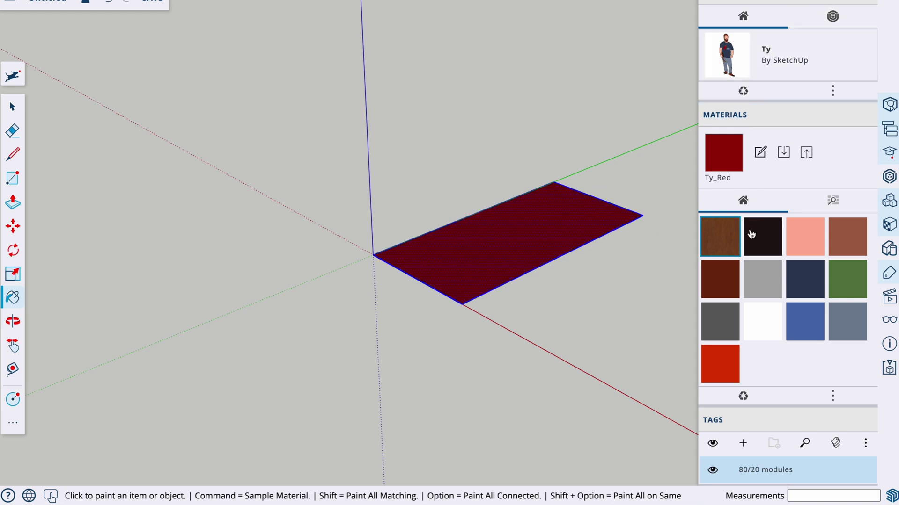
key(space)
click(665, 208)
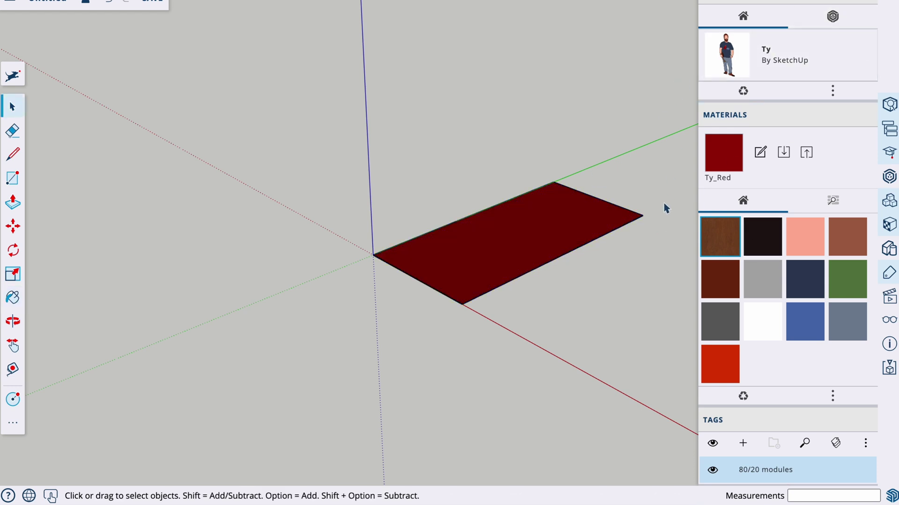
click(759, 288)
click(543, 211)
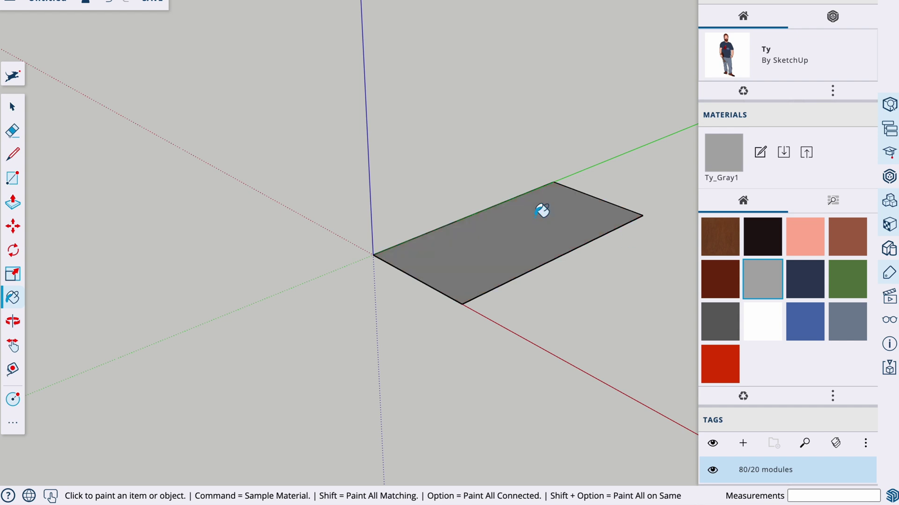
click(892, 1)
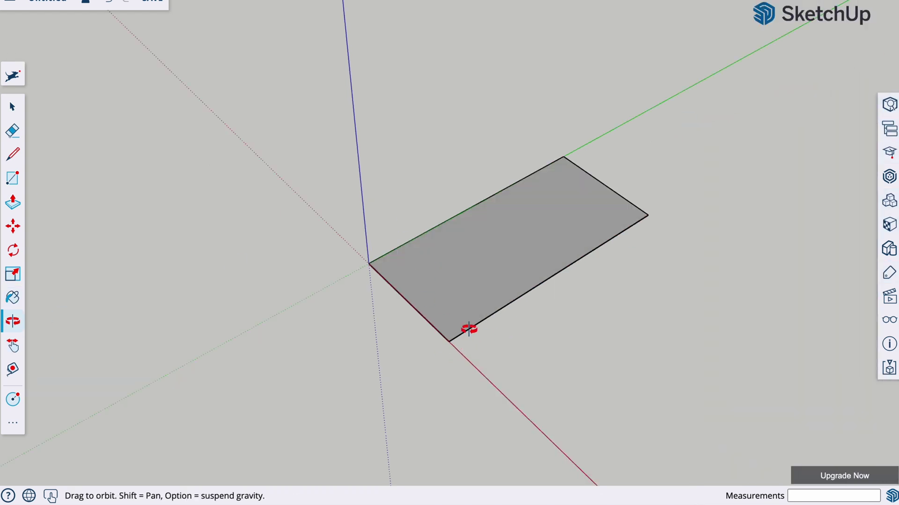
- Cut a notch, 3" along the red axis and 5" along the green, from the floor's outer corner on the red axis
scroll(413, 307, up, 4)
scroll(414, 312, up, 1)
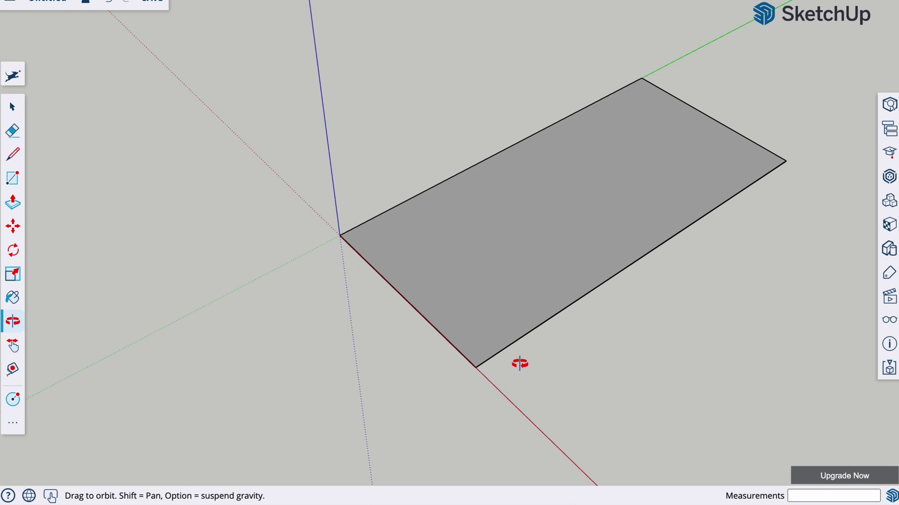
key(r)
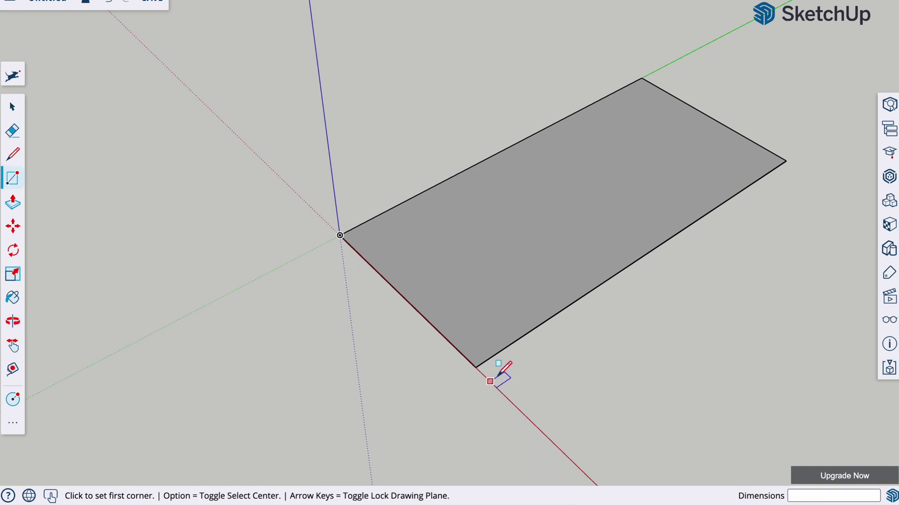
click(475, 367)
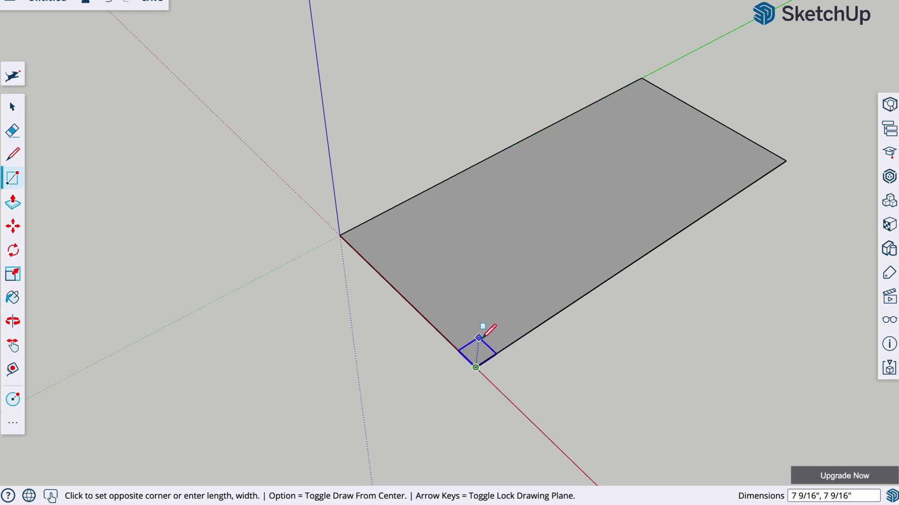
text(3",5)
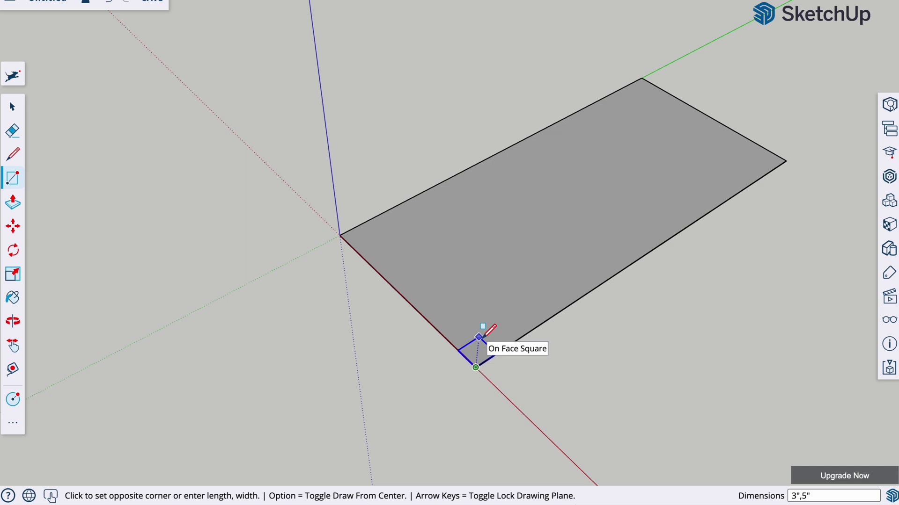
key(Return)
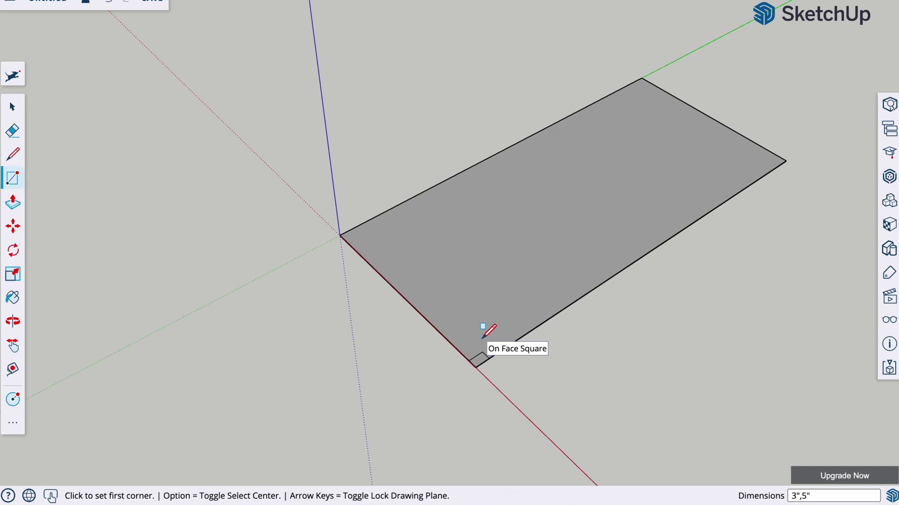
scroll(483, 337, up, 3)
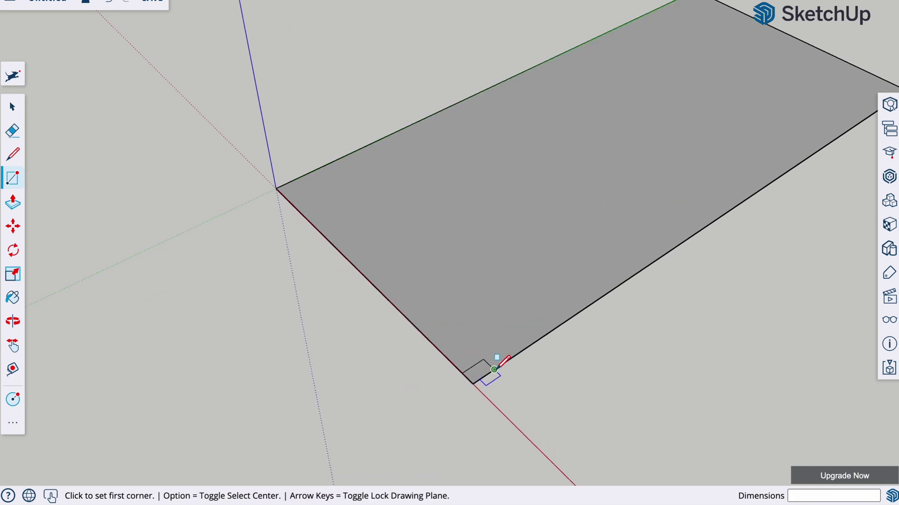
key(space)
click(482, 374)
key(Delete)
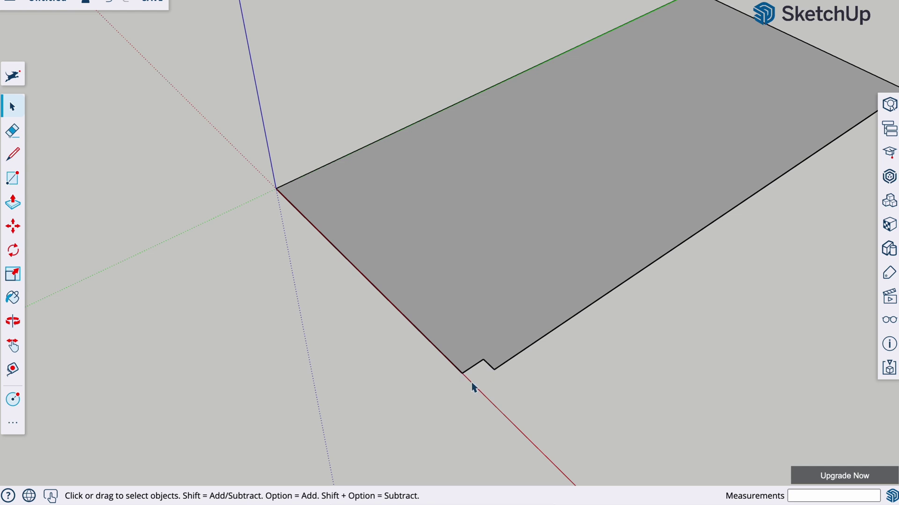
- Draw a rectangle in the floor's corner at the origin, 5" along the green axis by 3" along the red axis
key(r)
click(276, 189)
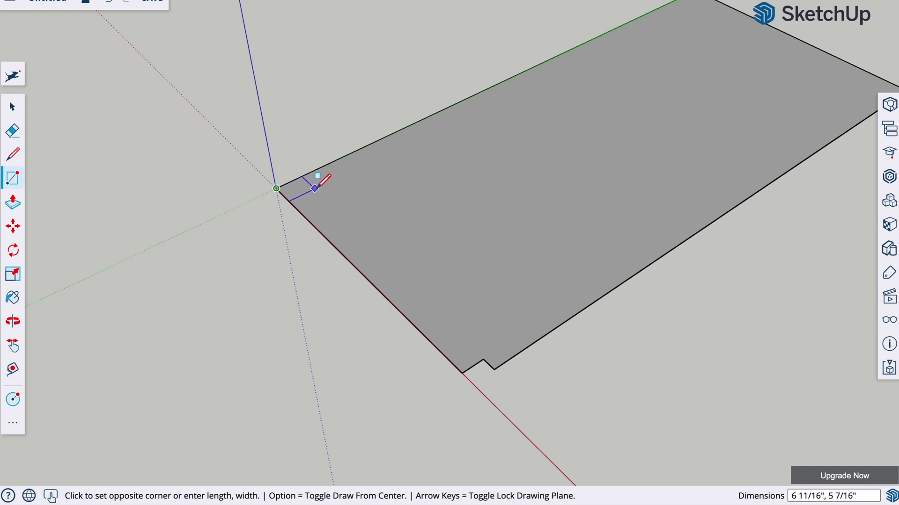
text(5",3)
key(Return)
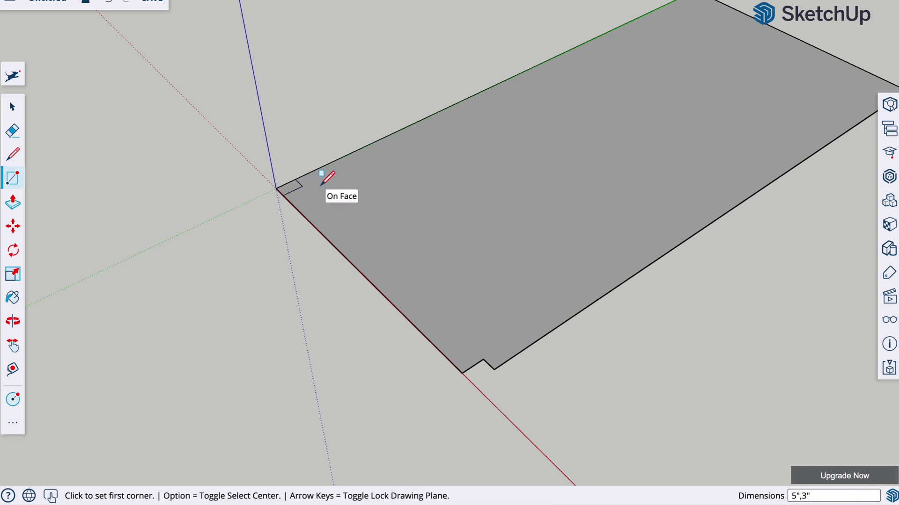
- Delete the small rectangular face in the floor's corner at the origin to form the second notch
key(space)
click(287, 192)
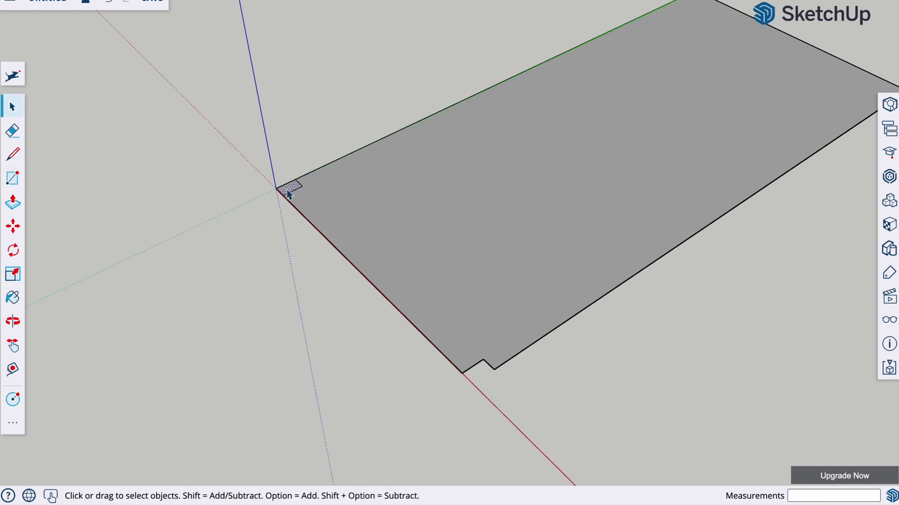
key(Delete)
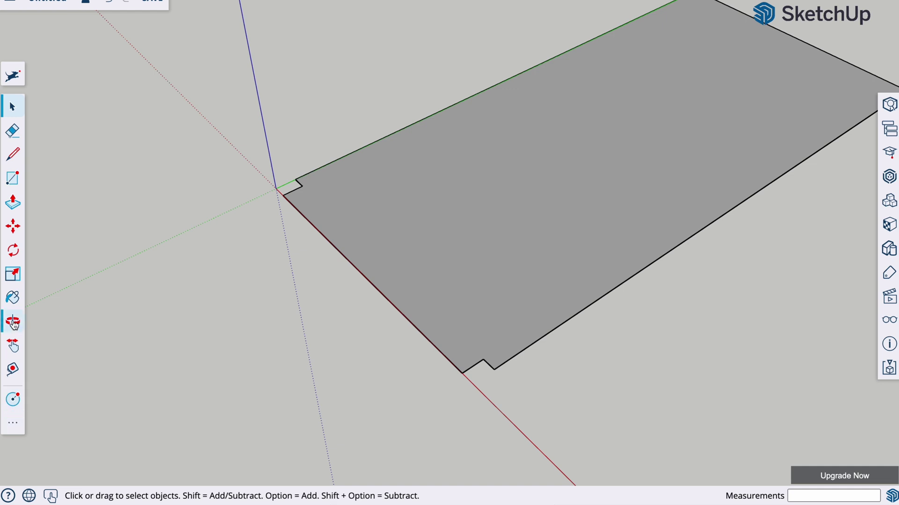
- Place a guide point 36" from the origin along the floor's green-axis edge
click(12, 321)
drag(510, 199, 439, 257)
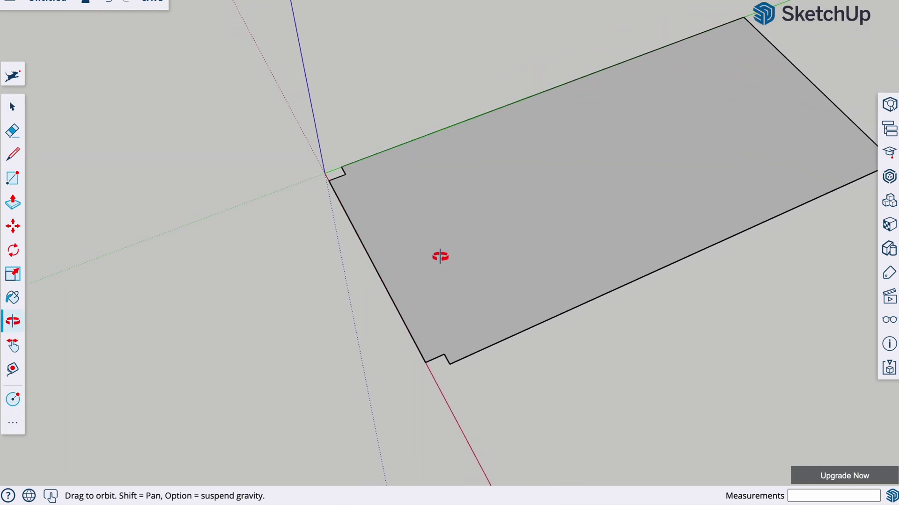
drag(556, 286, 552, 257)
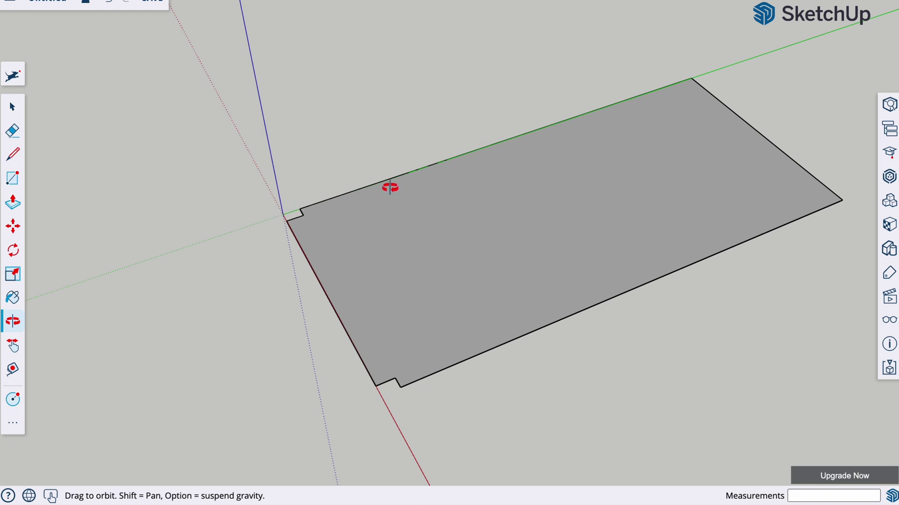
key(t)
click(283, 215)
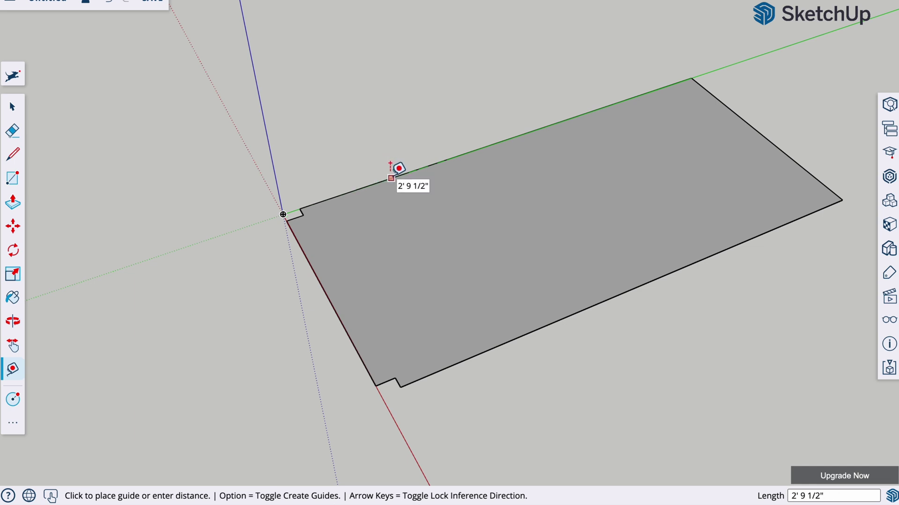
key(Return)
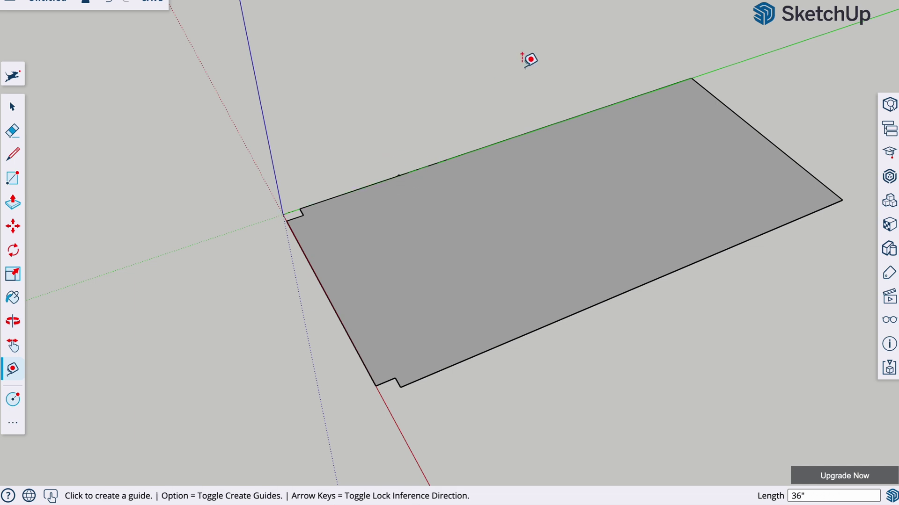
- Try a 12" by 4" rectangle on the floor from the guide point on the green-axis edge, and undo it
scroll(391, 178, up, 1)
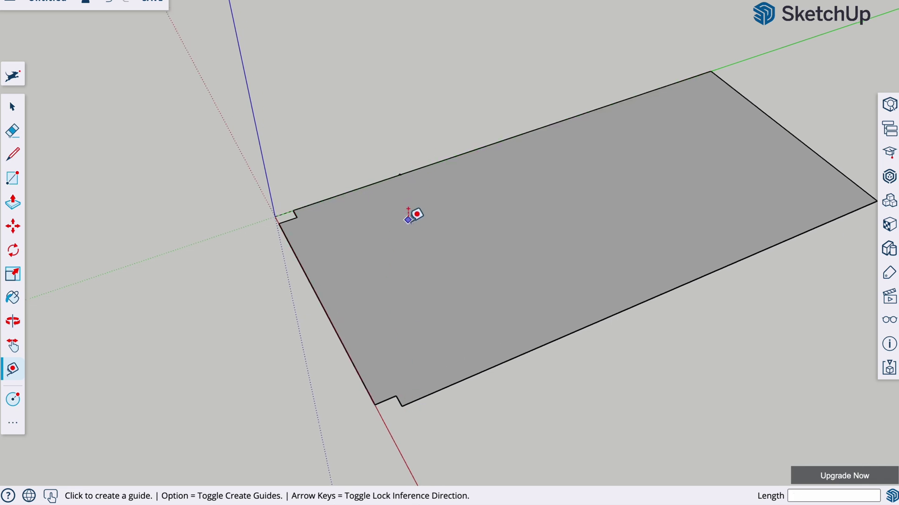
key(r)
click(399, 175)
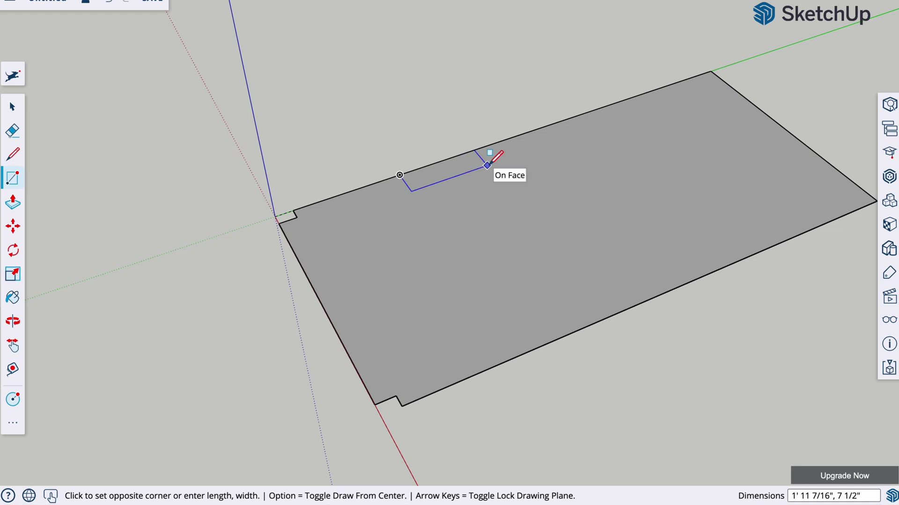
text(12",4")
key(Return)
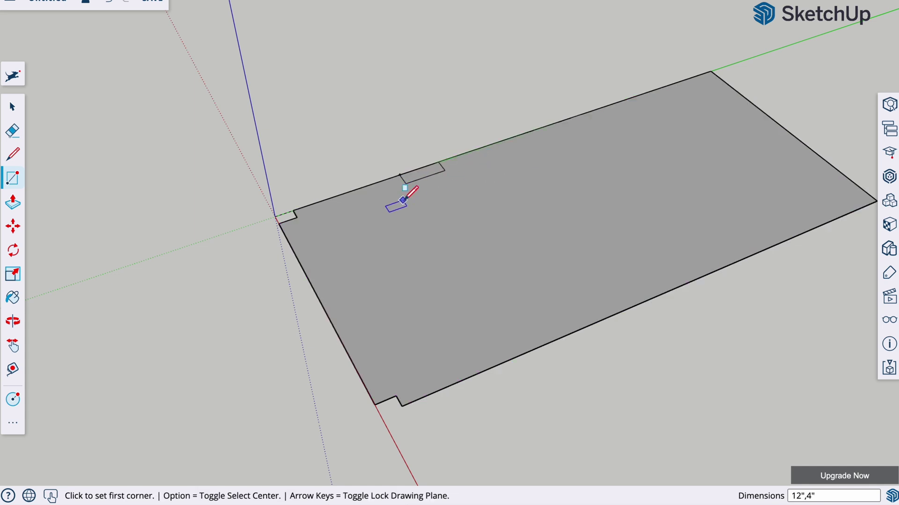
key(super+z)
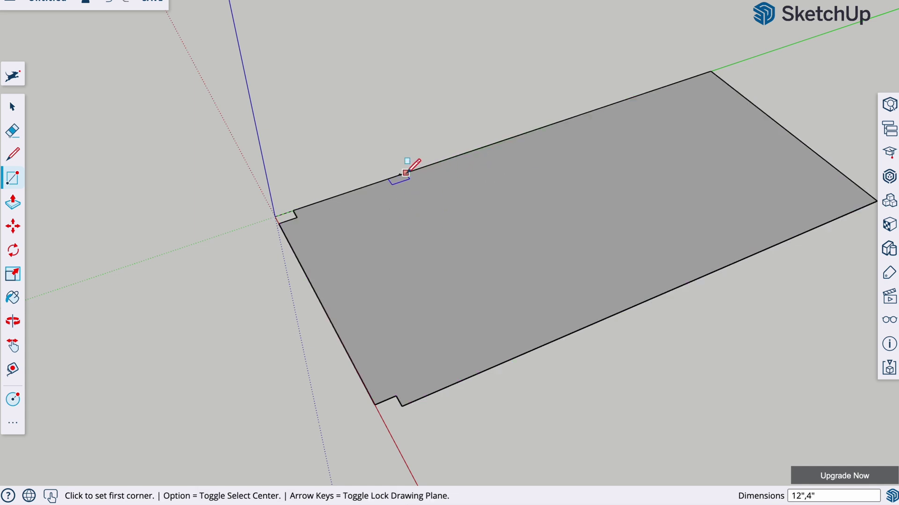
- Draw a 15" by 5" rectangle from the guide point along the floor's green-axis edge and pull it up 7" into a box
click(399, 175)
text(15",)
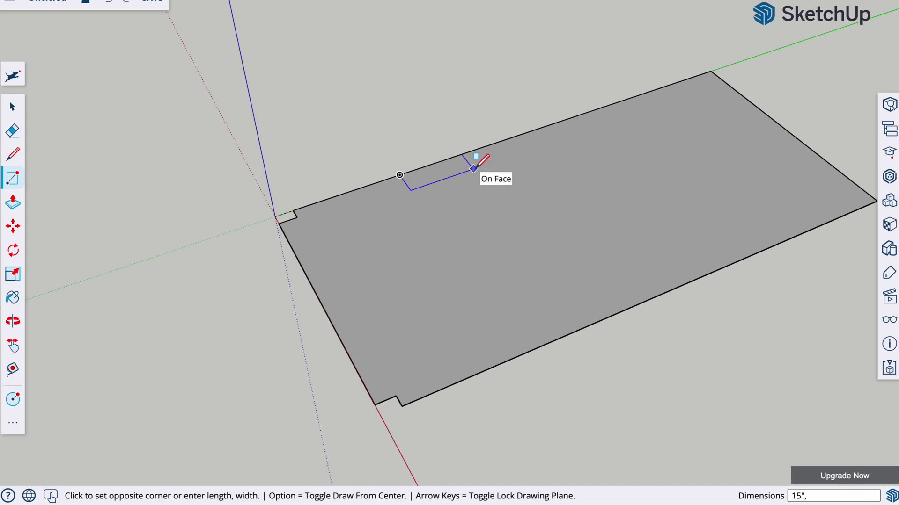
text(5")
key(Return)
key(p)
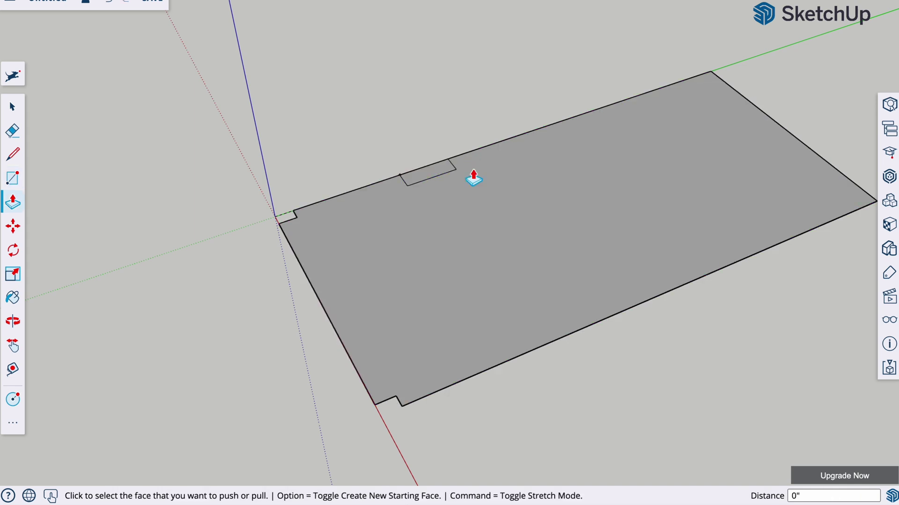
click(440, 178)
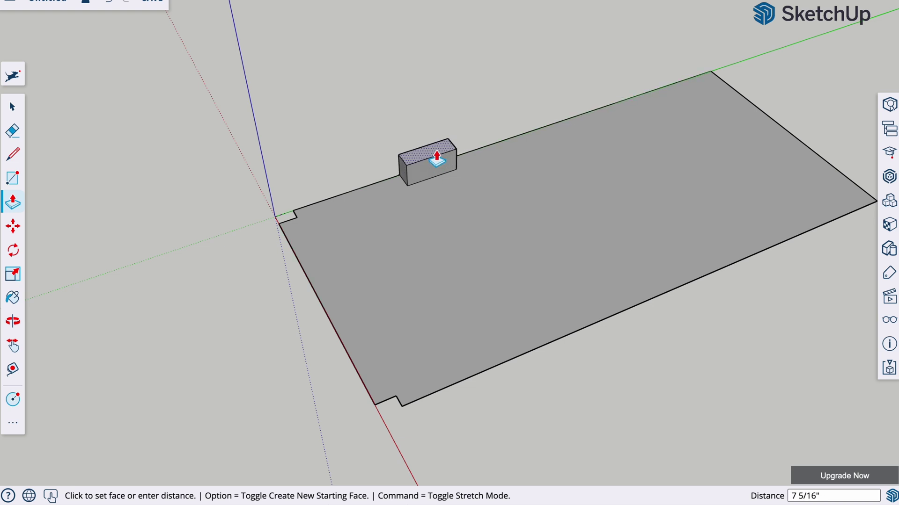
key(Return)
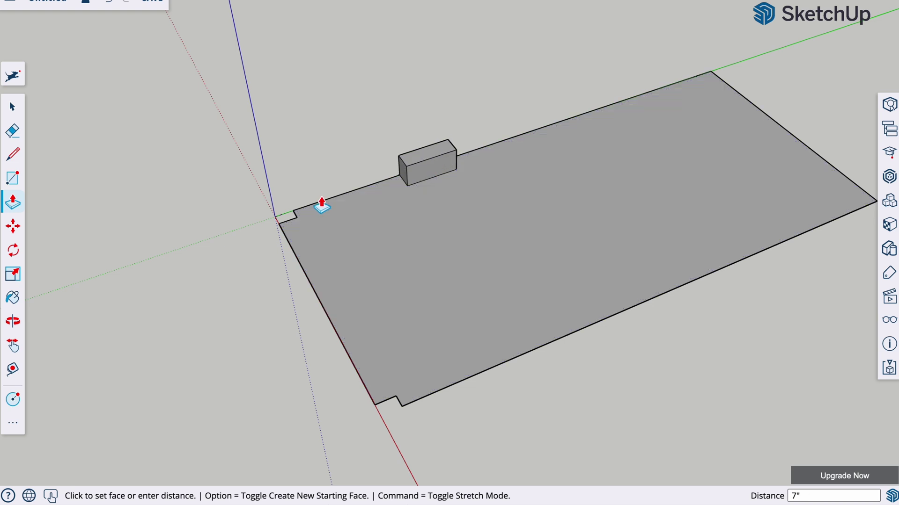
- Place a guide point 2" up the vertical edge of the box's inner face, at the end nearest the origin
click(13, 321)
drag(263, 329, 274, 202)
drag(440, 253, 393, 214)
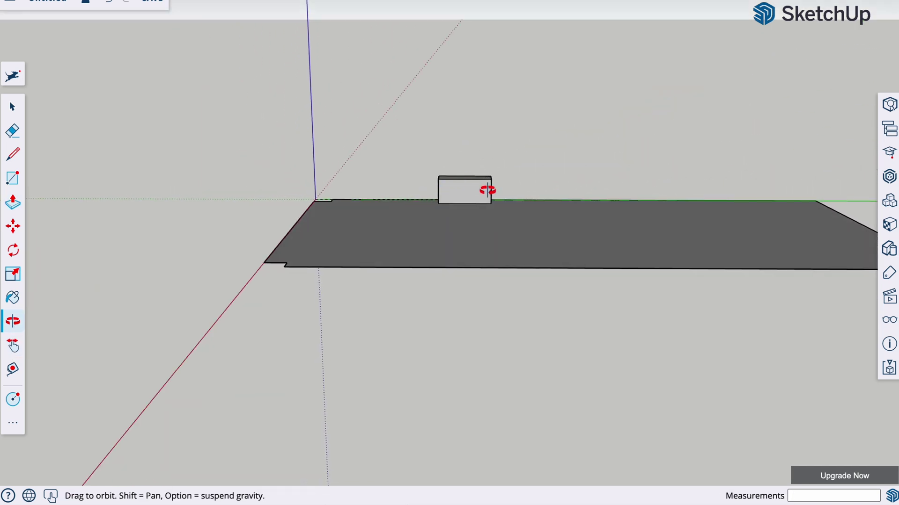
drag(431, 216, 485, 247)
key(l)
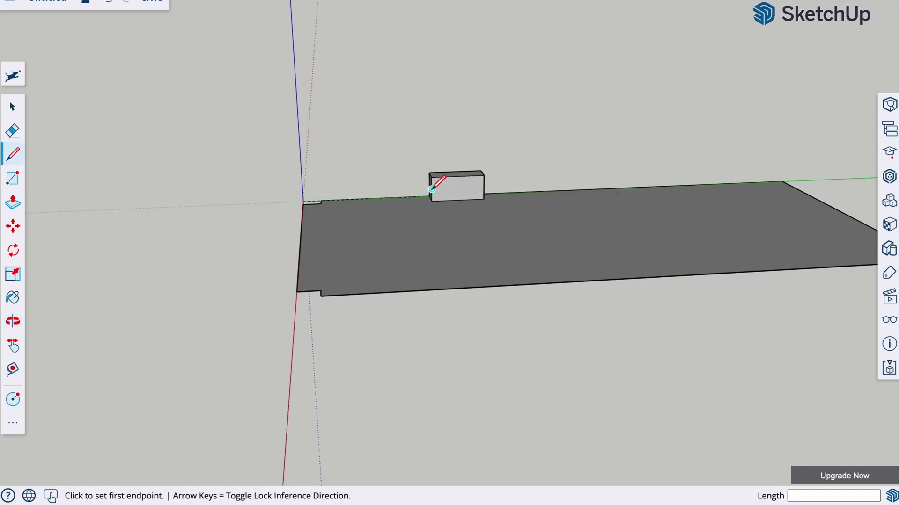
scroll(437, 198, up, 4)
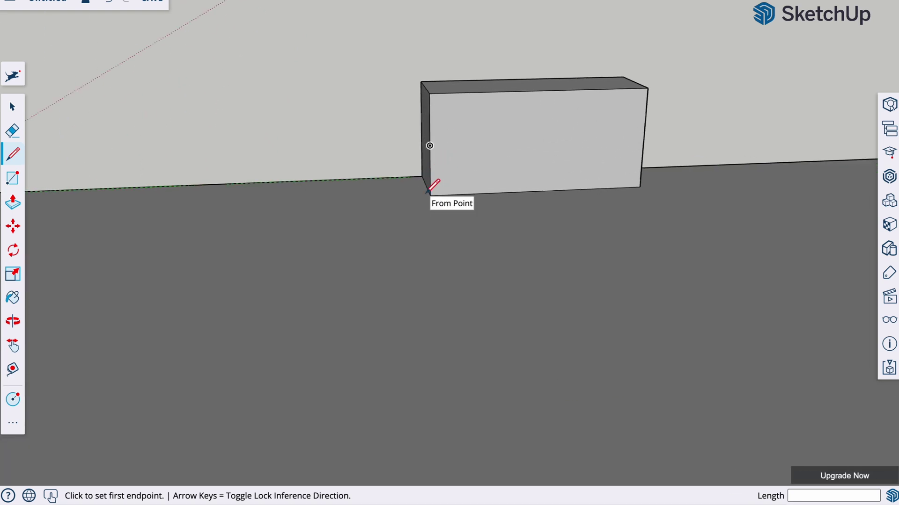
key(t)
click(429, 196)
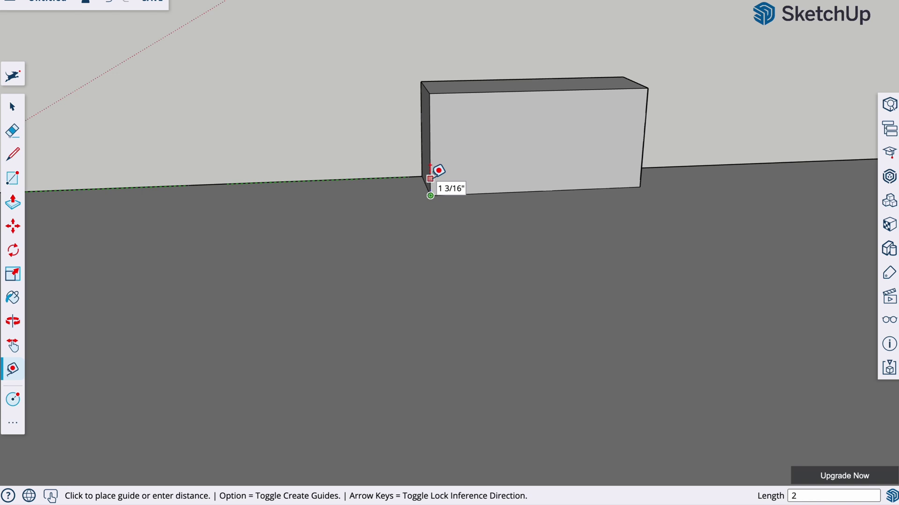
key(Return)
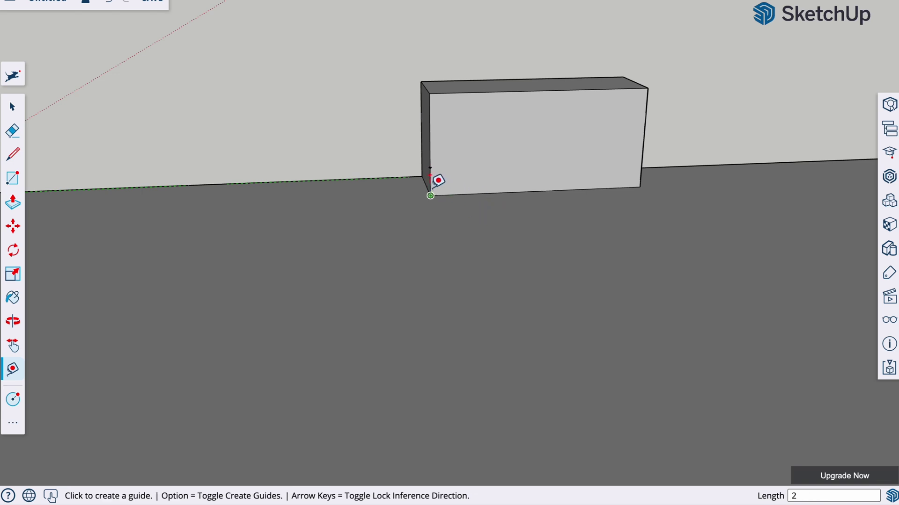
- Try a guide point 4" along the inner face's top edge from the corner nearest the origin
click(430, 93)
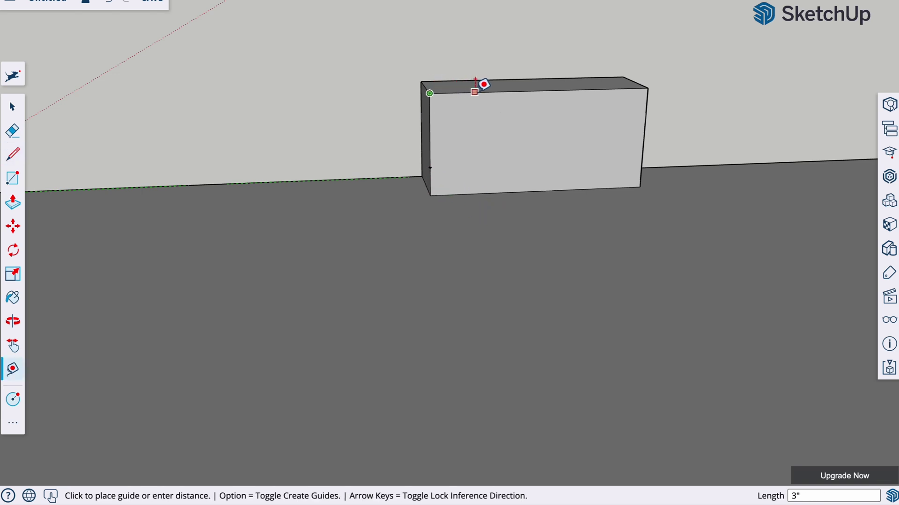
text(4)
key(Return)
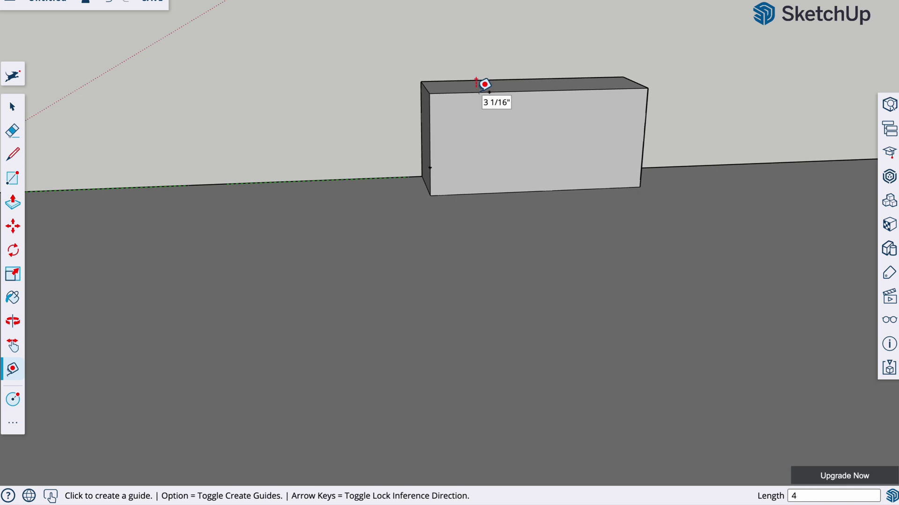
- Place a guide point 3" along the inner face's top edge from the corner nearest the origin
click(430, 94)
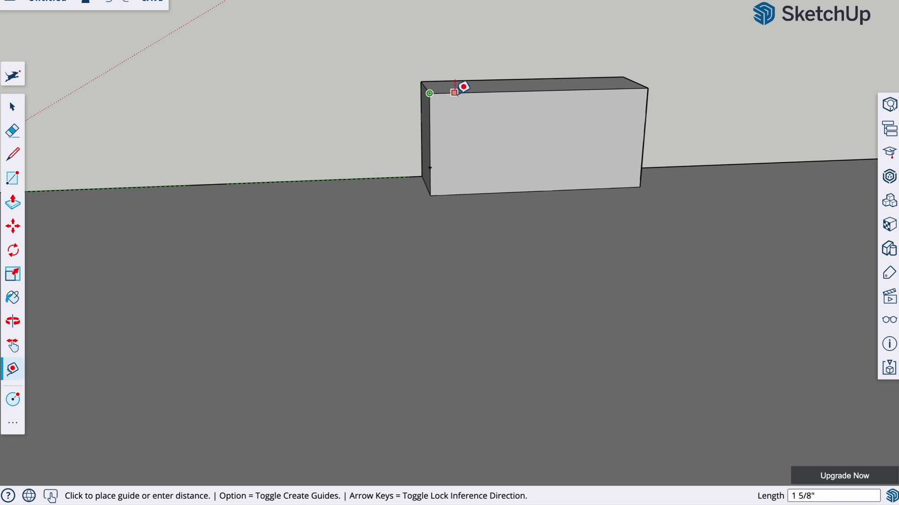
text(3)
key(Return)
- Draw a diagonal line between the two guide points on the box and push the triangular corner back 5" to cut it away
key(l)
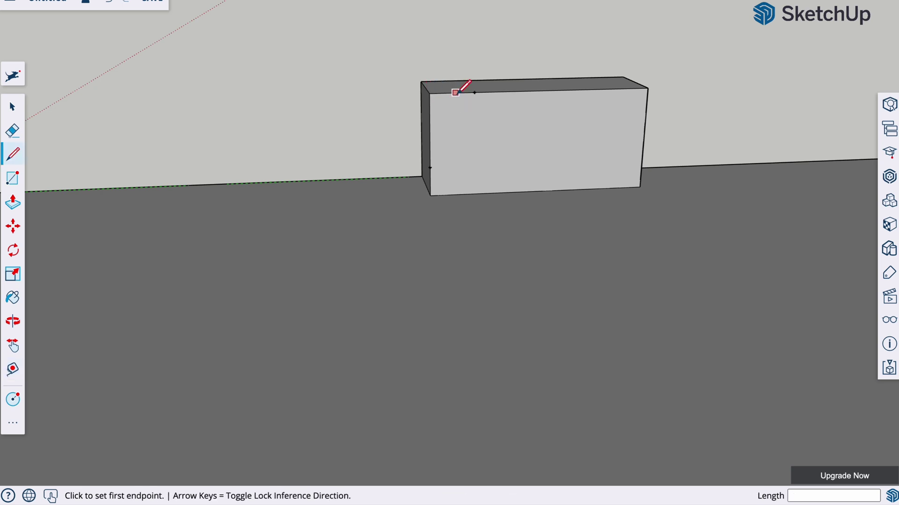
click(429, 167)
click(474, 92)
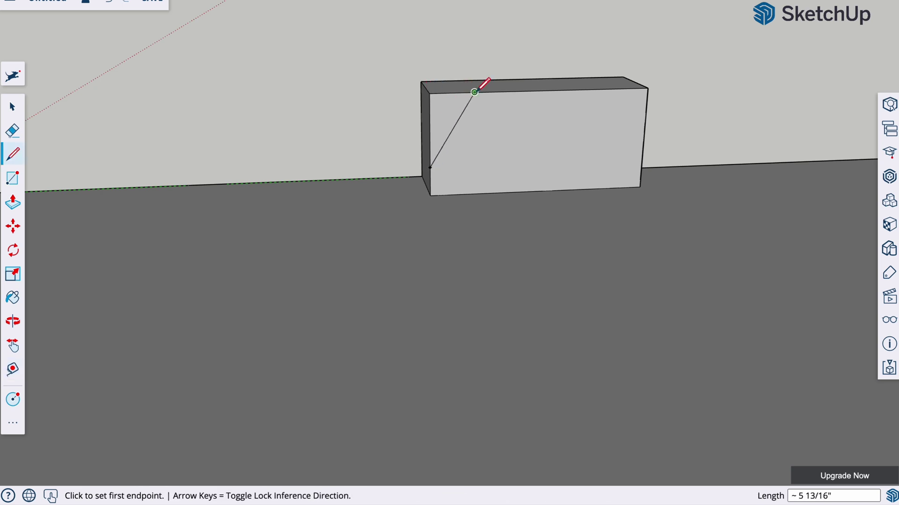
key(p)
click(447, 120)
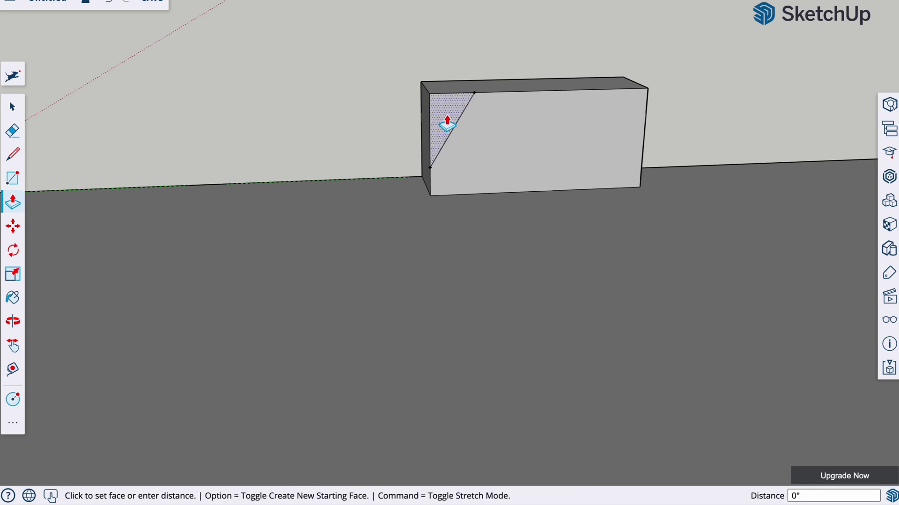
click(436, 103)
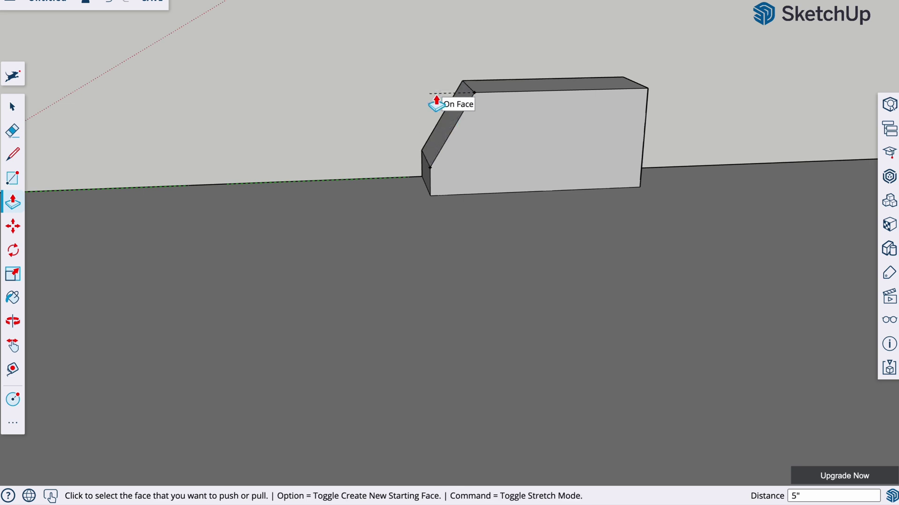
- Place a guide point 2" up the vertical edge of the inner face at the box's end farthest from the origin
click(12, 321)
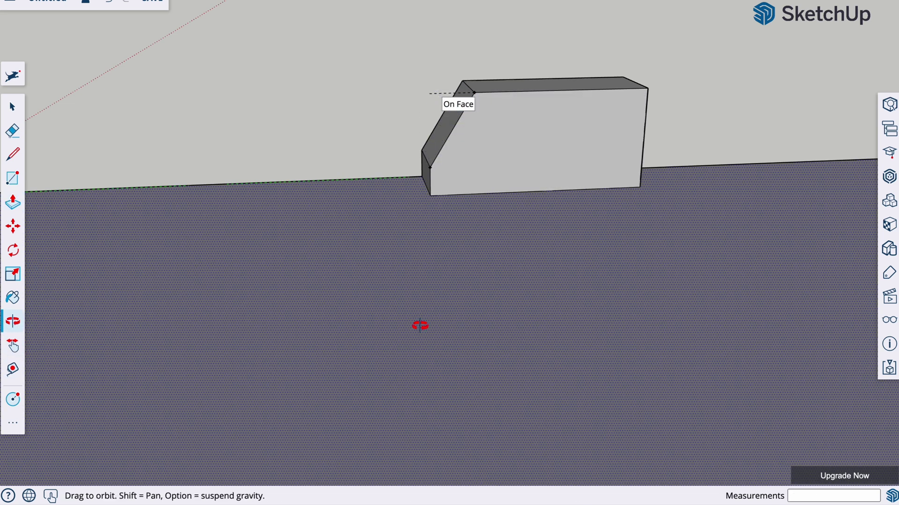
drag(420, 325, 390, 268)
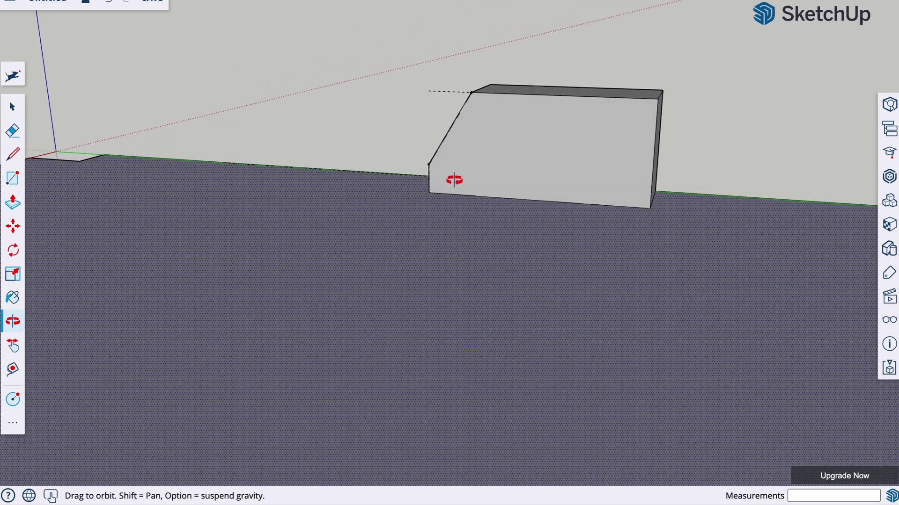
key(r)
key(t)
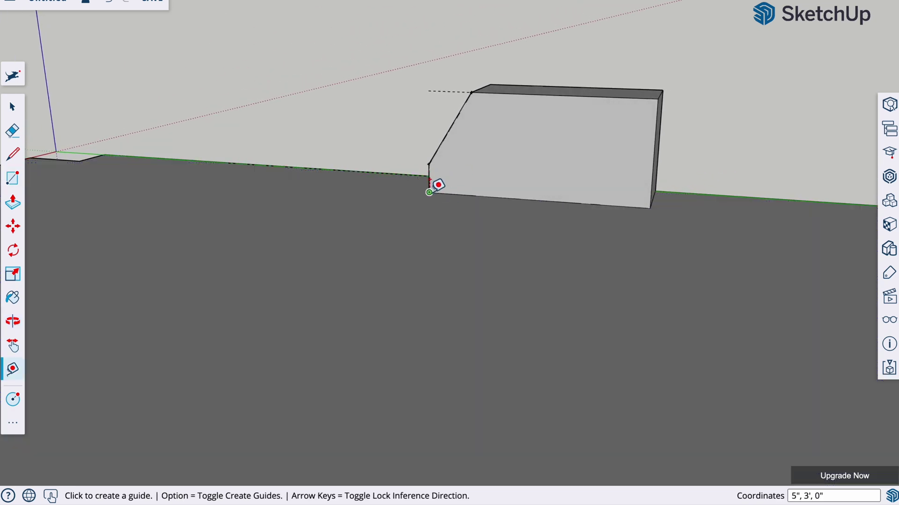
click(429, 192)
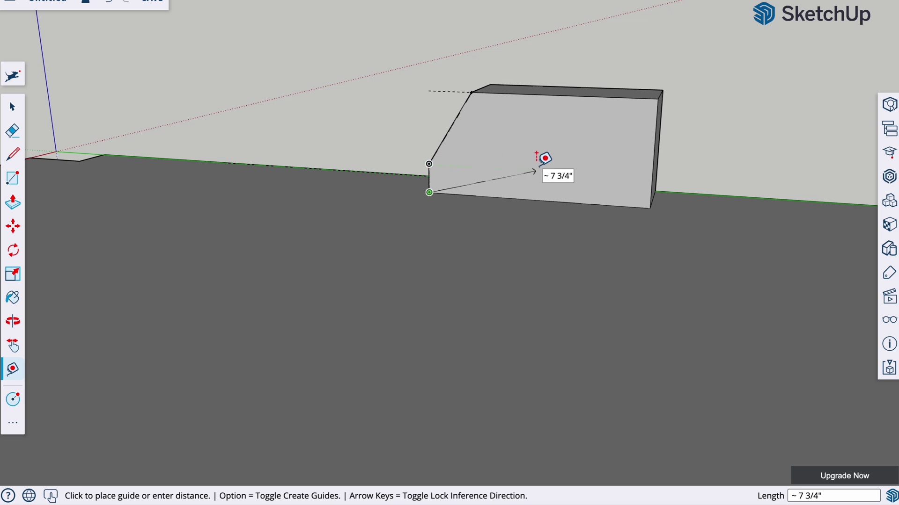
key(Escape)
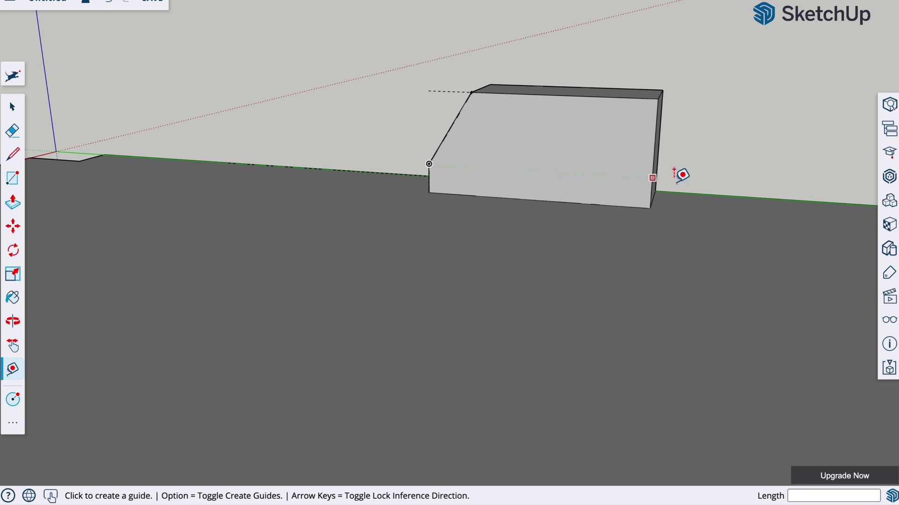
click(650, 208)
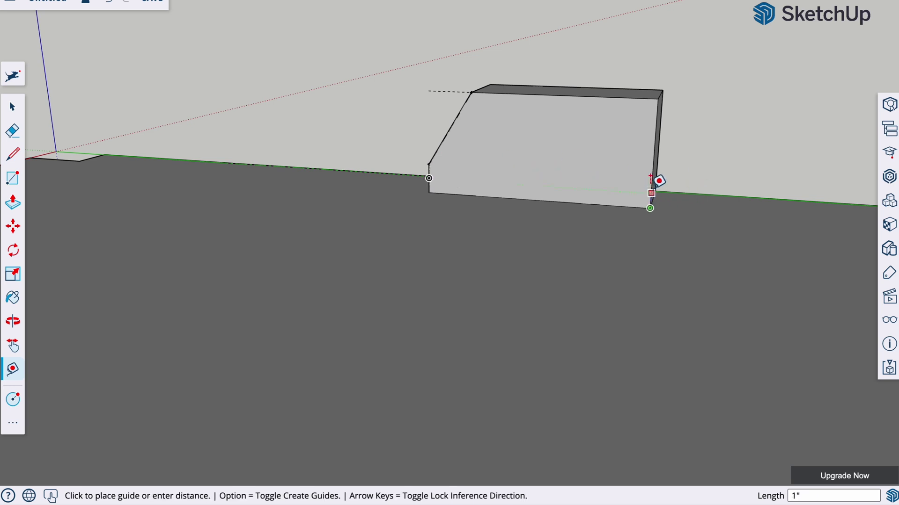
text(2)
key(Return)
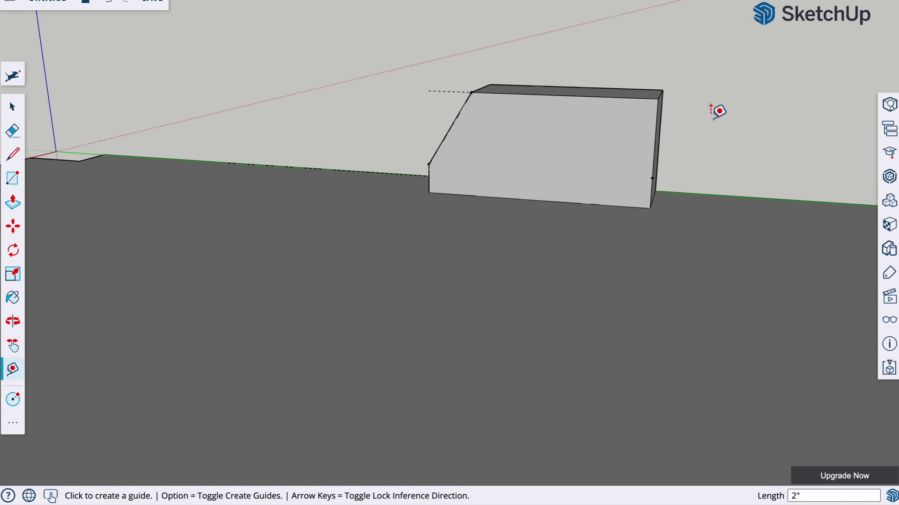
- Place a guide point 3" along the inner face's top edge from the box corner farthest from the origin
click(657, 99)
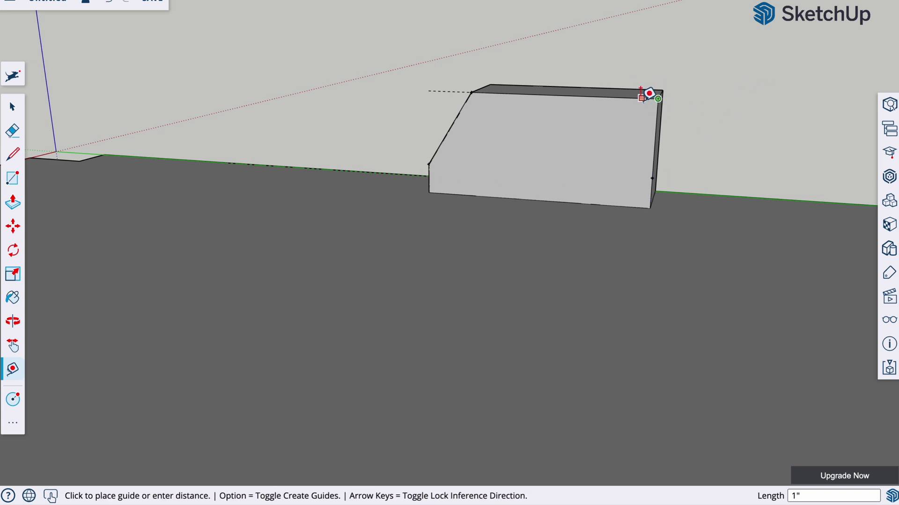
click(631, 97)
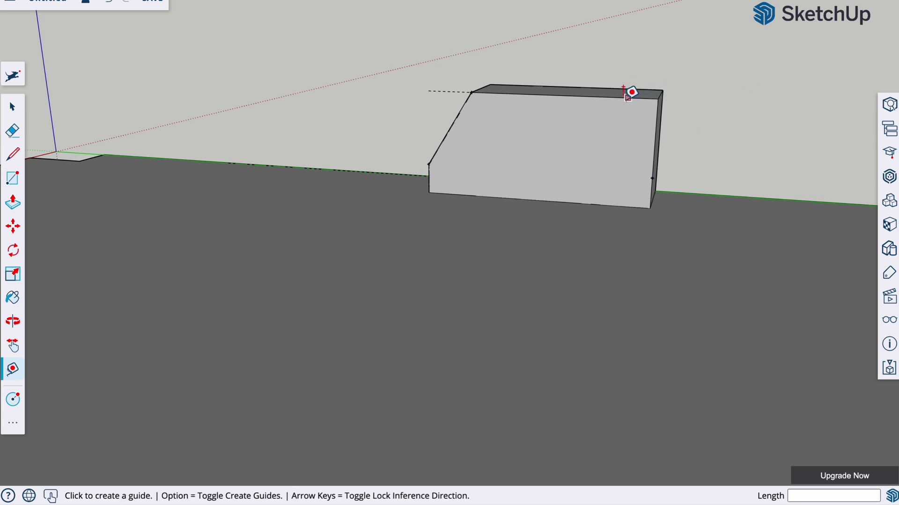
click(472, 92)
text(2)
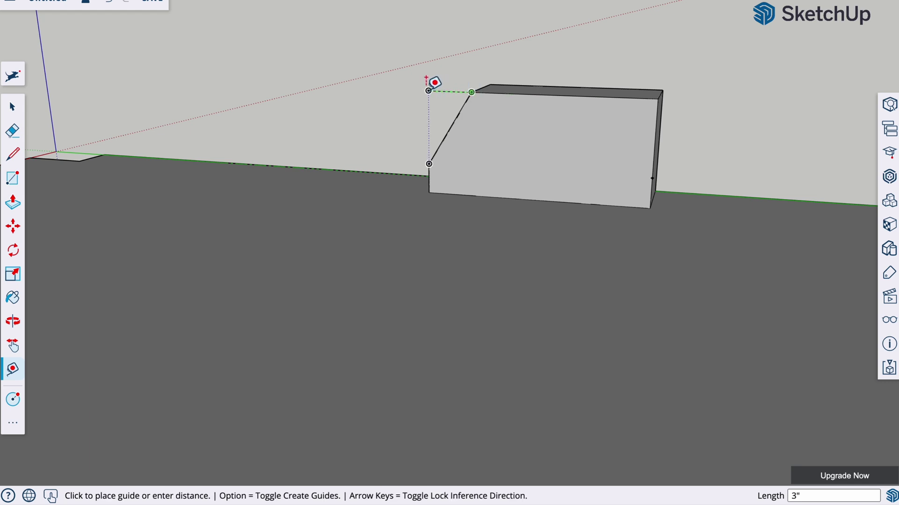
key(Return)
click(657, 99)
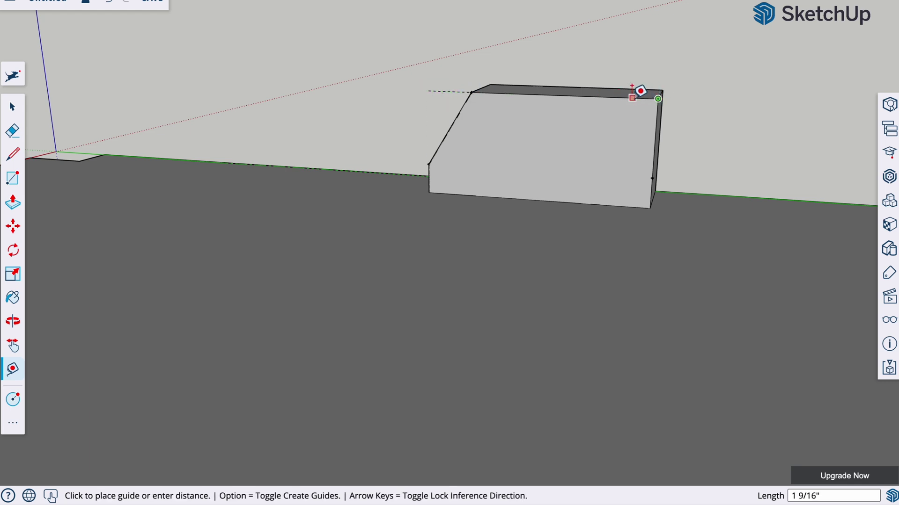
key(Return)
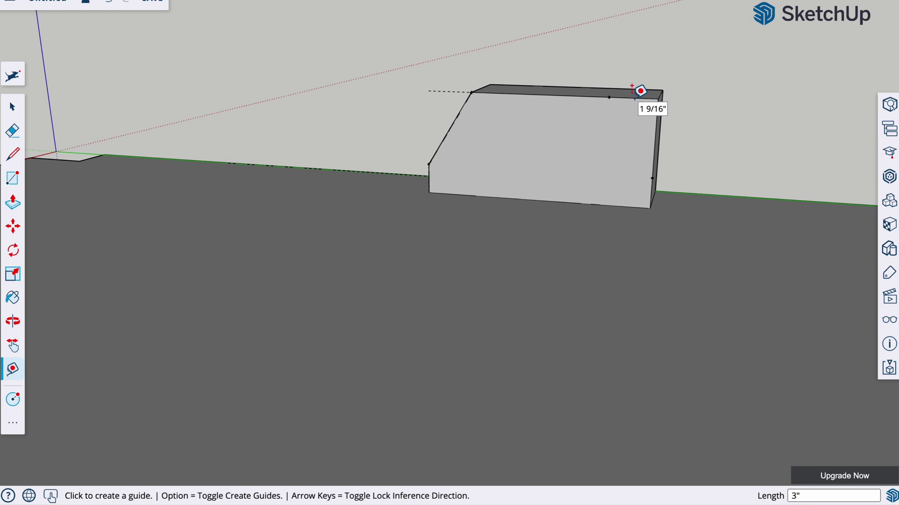
- Draw a diagonal line between the two guide points at the box's far end and push the triangular corner back 5" to cut it away
key(l)
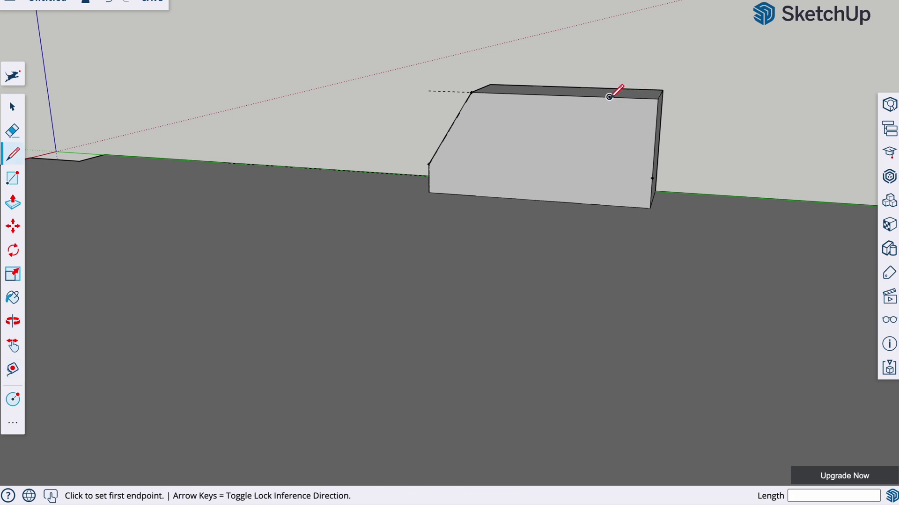
click(609, 96)
click(652, 178)
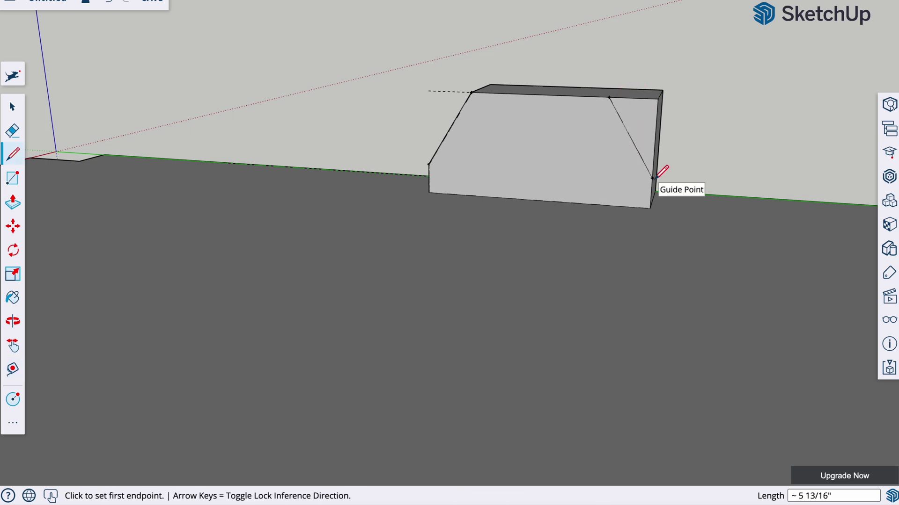
key(p)
click(646, 136)
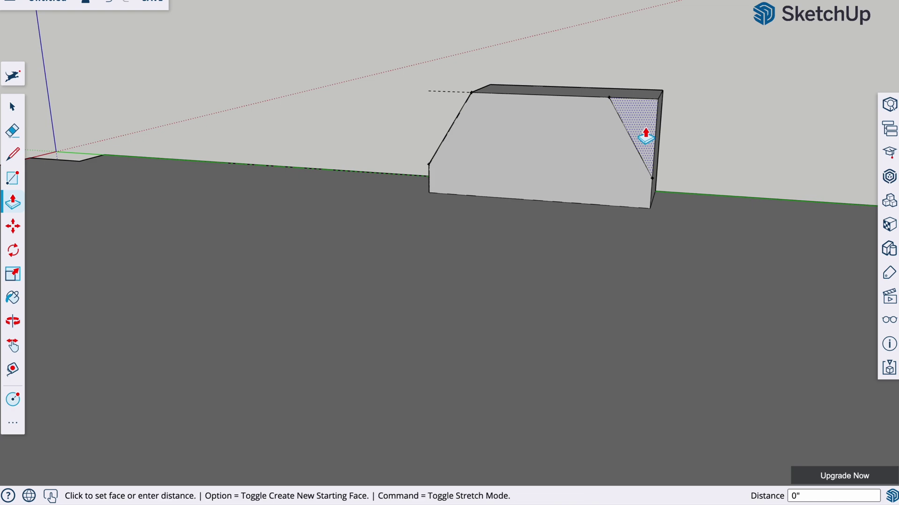
click(656, 112)
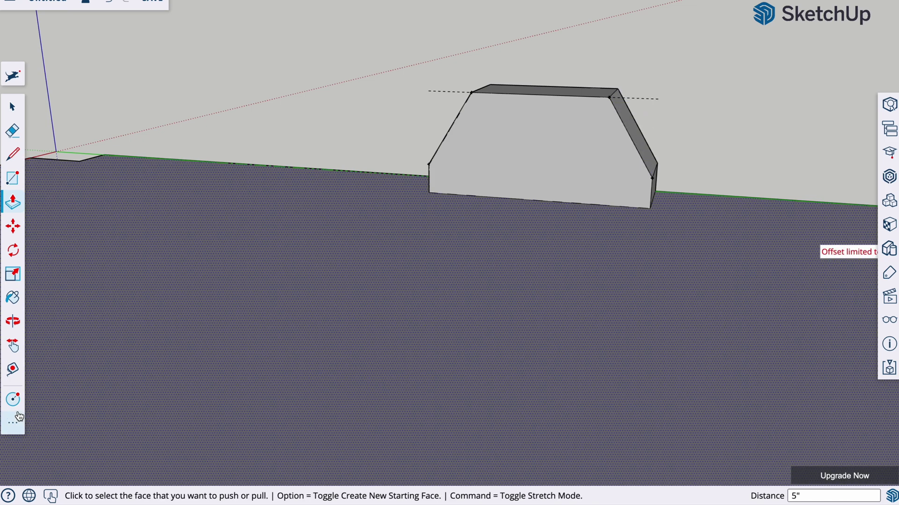
- Delete the leftover construction guides around the bevelled box
click(12, 321)
drag(141, 289, 427, 300)
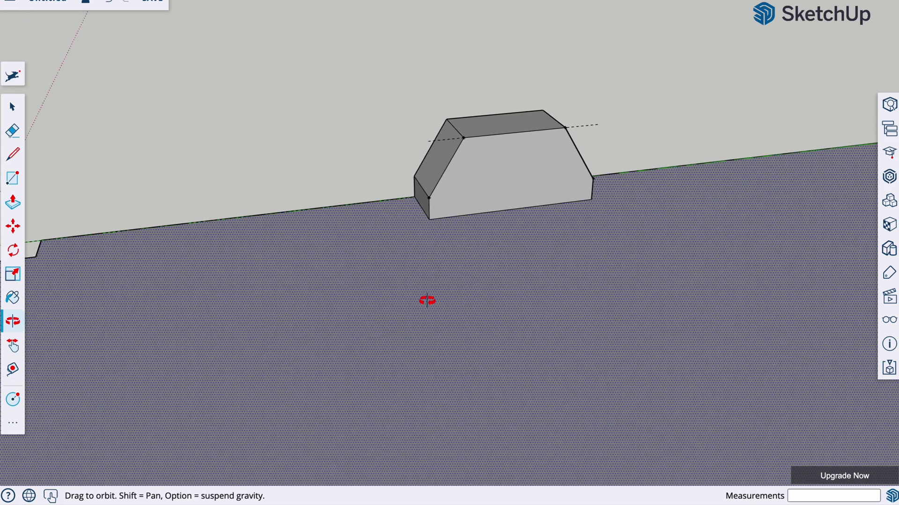
scroll(426, 300, down, 5)
scroll(494, 286, down, 3)
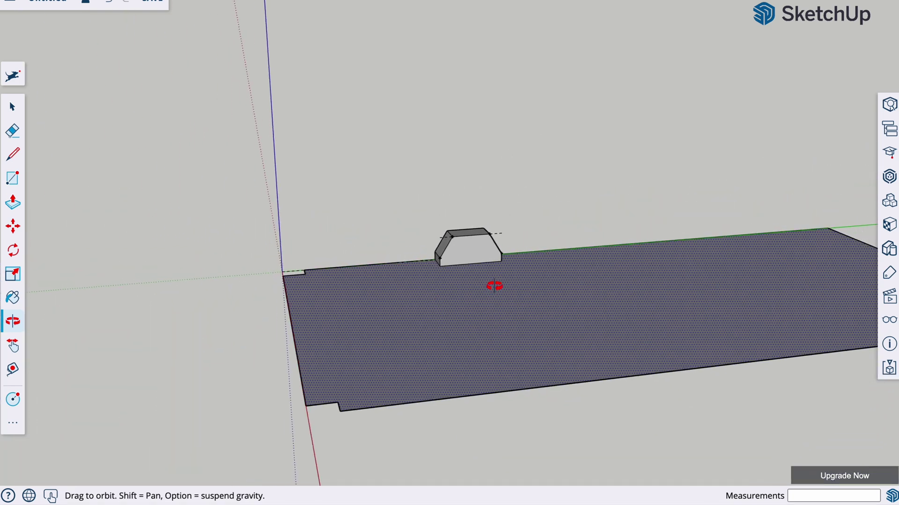
scroll(494, 286, up, 4)
key(space)
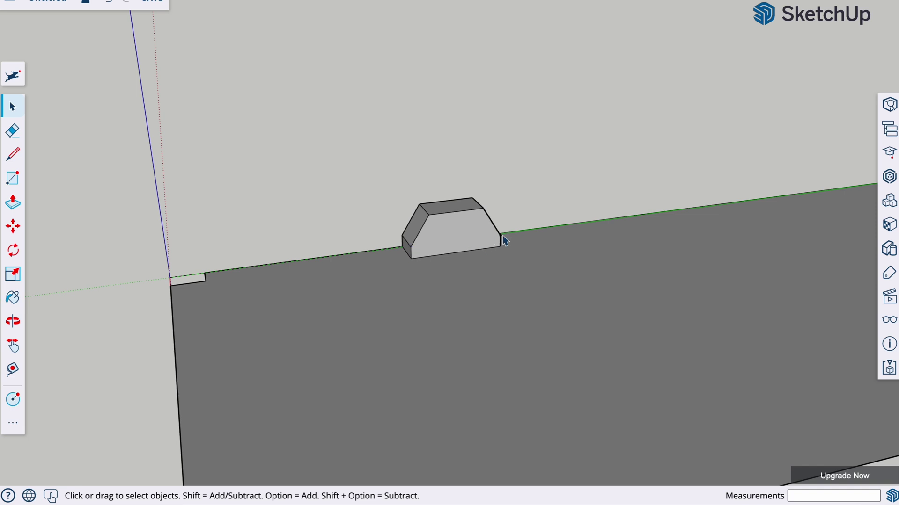
- Place a guide line across the floor, parallel to the short edge at the origin and 36" from it
scroll(504, 240, down, 5)
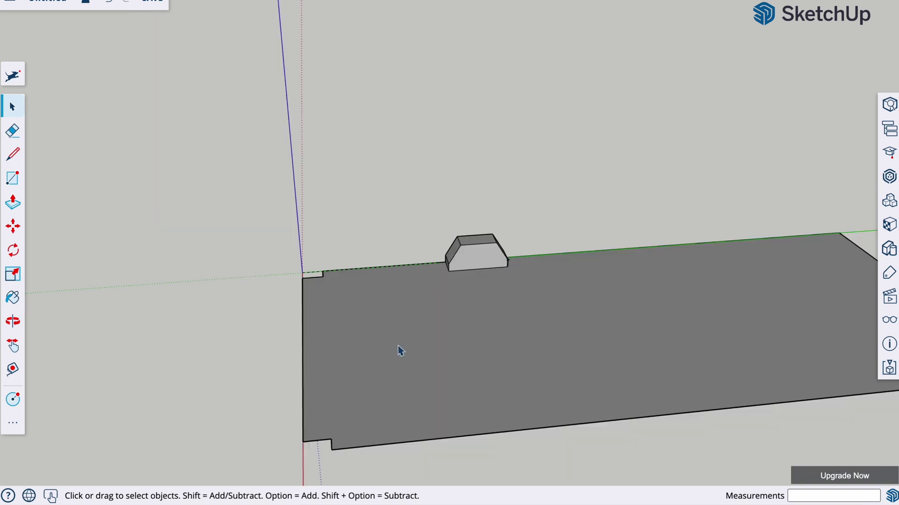
key(r)
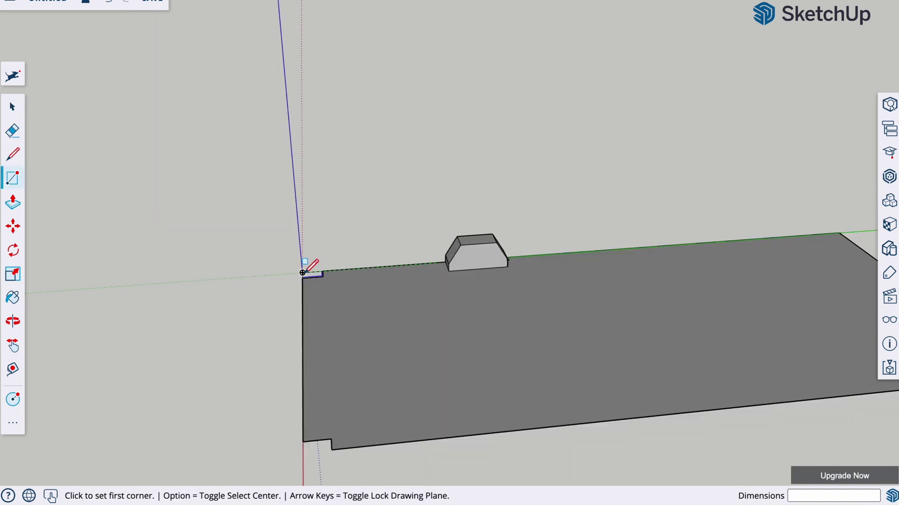
click(303, 271)
key(t)
click(333, 447)
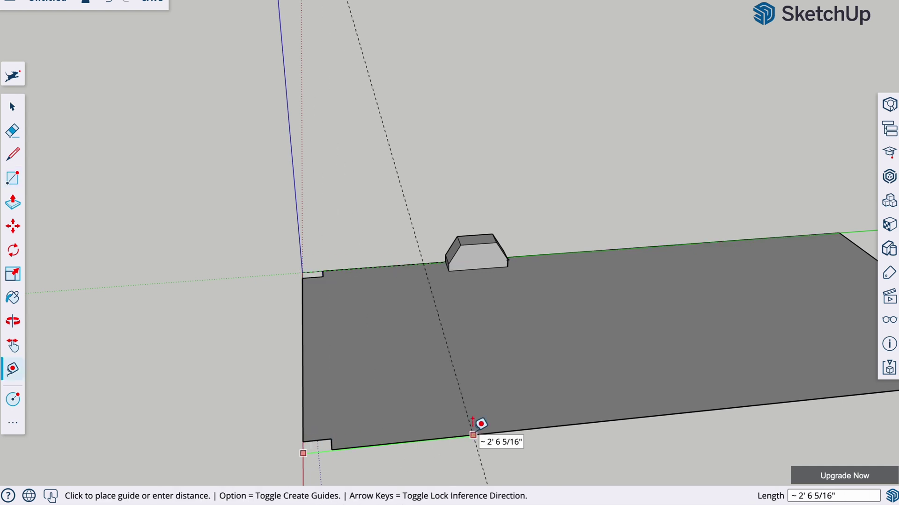
text(36)
key(Return)
- Draw a rectangle along the floor's opposite long edge, starting at the guide line, and pull it up into a second box
scroll(432, 447, up, 2)
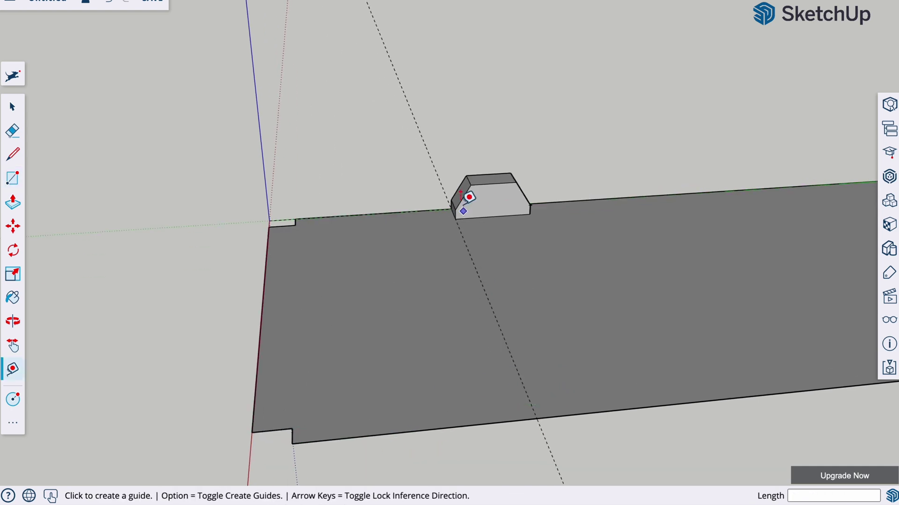
click(451, 210)
click(454, 218)
key(r)
click(537, 417)
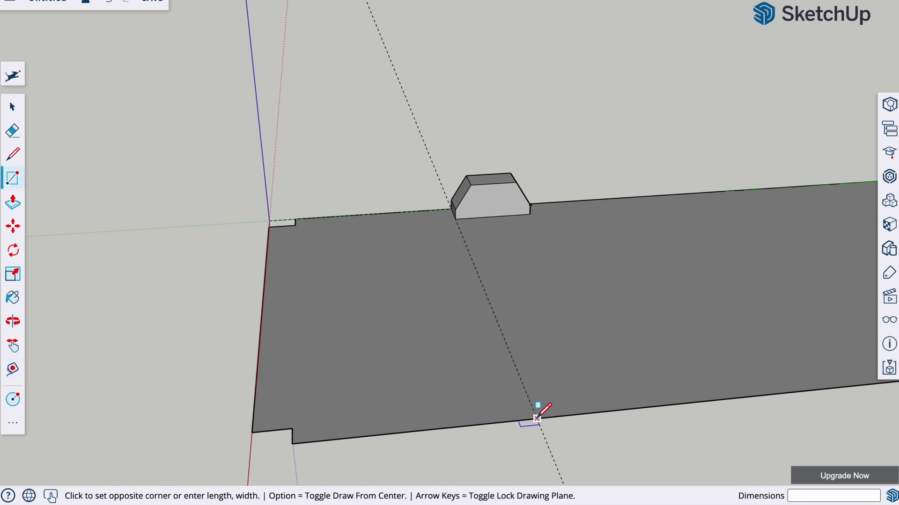
click(626, 394)
key(p)
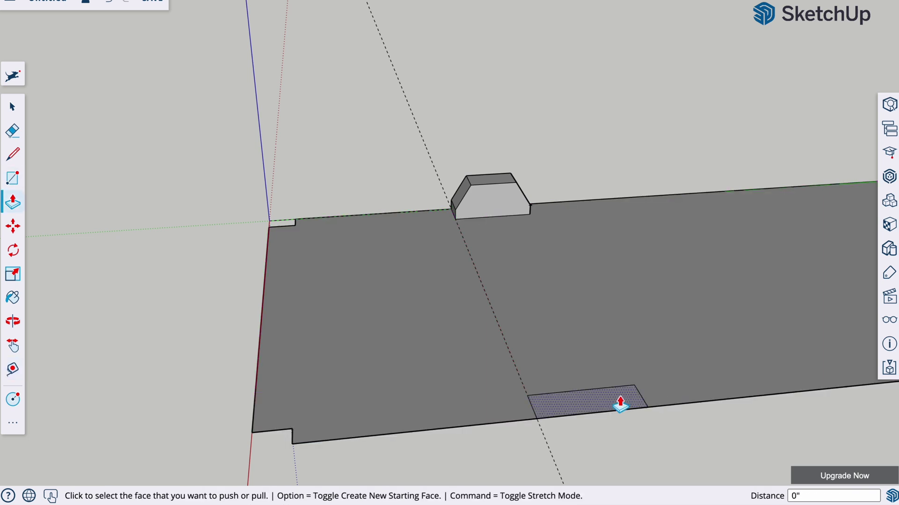
click(620, 401)
click(614, 372)
key(r)
click(471, 185)
key(Escape)
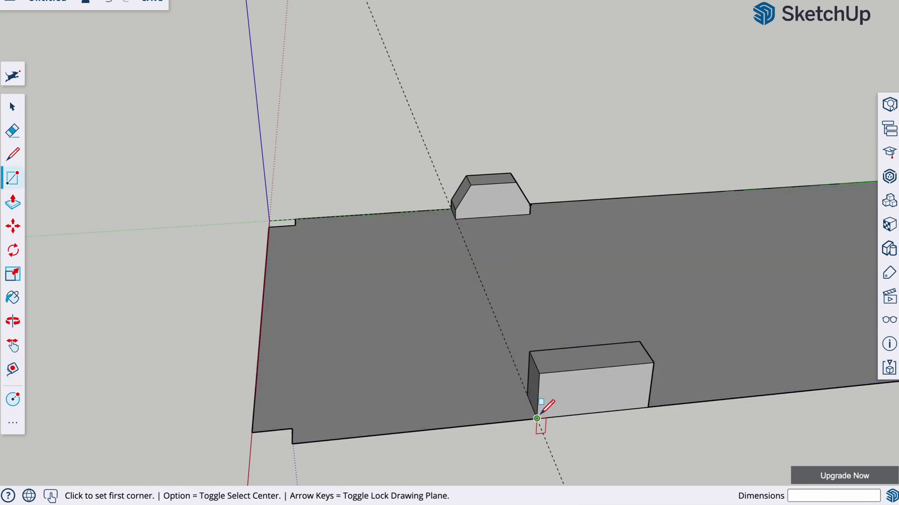
- Place guide points on the second box's outer face, 2" up the vertical edge at the guide line and 3" along the top edge
key(t)
click(537, 418)
text(2)
key(Return)
click(540, 373)
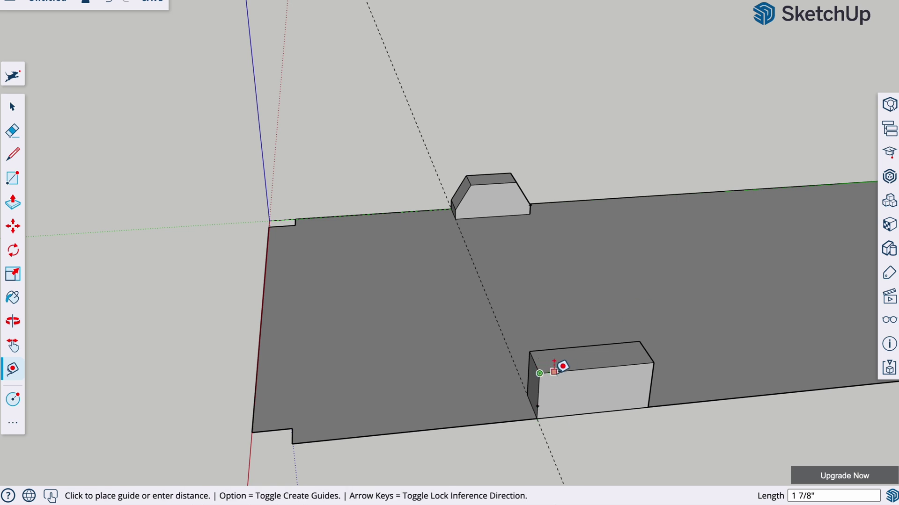
text(3)
key(Return)
- Draw a diagonal line between these guide points on the second box and push the triangular corner back to cut it away
key(l)
click(536, 407)
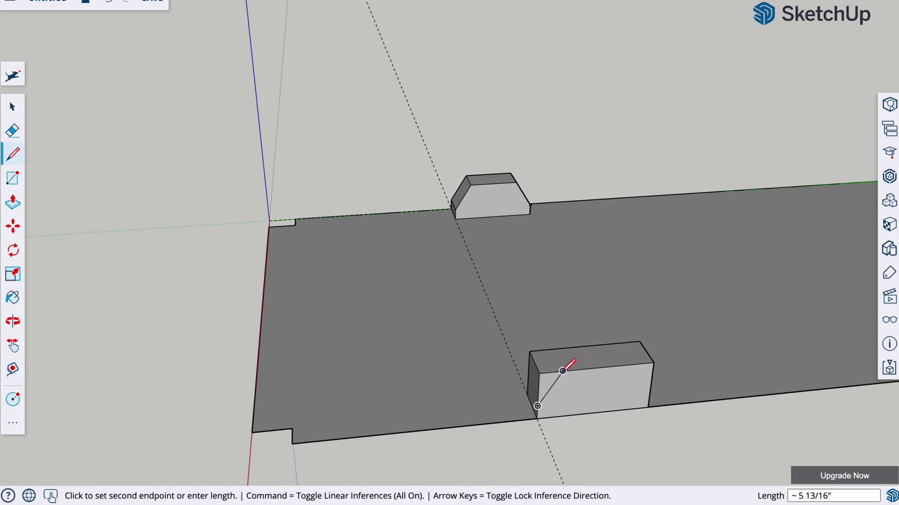
click(563, 370)
key(p)
click(553, 379)
click(551, 350)
- Place guide points at the second box's other end, 2" up the vertical edge and 3" along the top edge of the outer face
key(o)
drag(100, 242, 563, 363)
key(t)
click(559, 367)
text(2)
key(Return)
click(562, 309)
text(3)
key(Return)
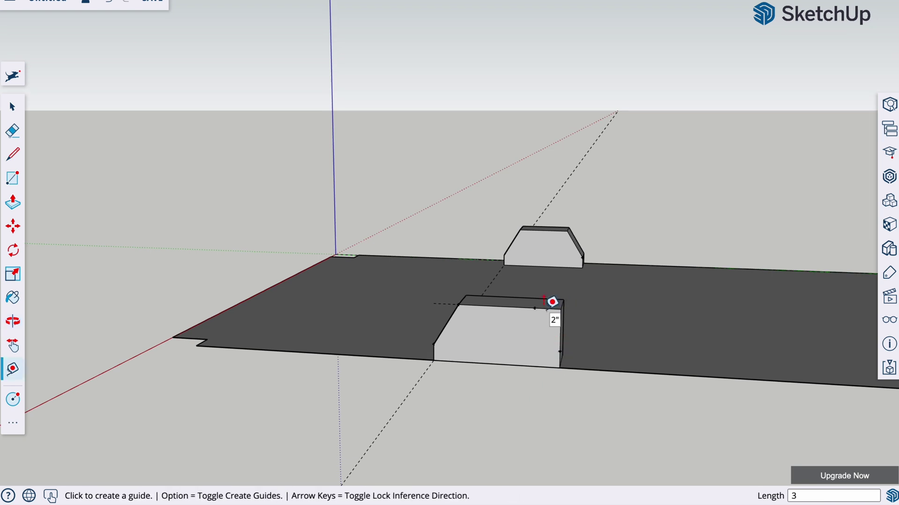
- Draw a diagonal line between the guide points at the second box's other end and push that triangular corner away
key(l)
click(535, 308)
click(561, 350)
click(561, 358)
click(564, 317)
- Delete the guide line across the floor and the guides beside the second box's bevels
key(space)
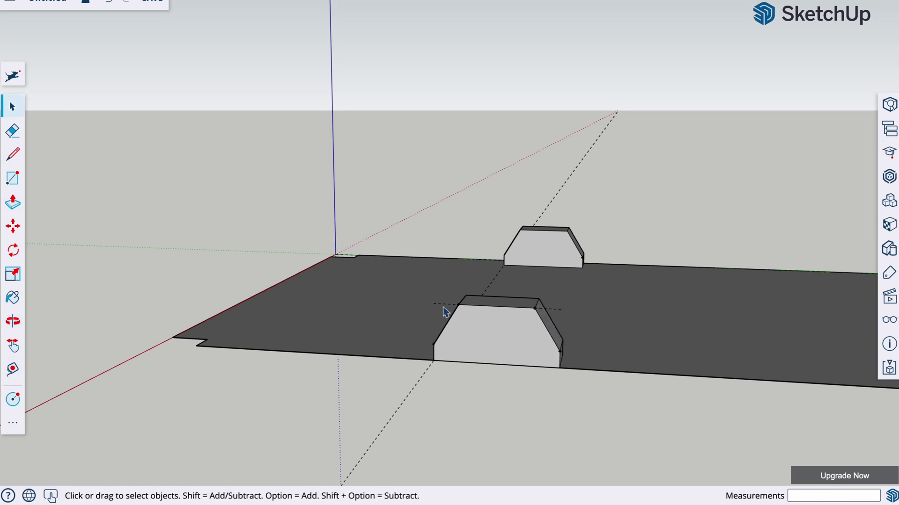
key(o)
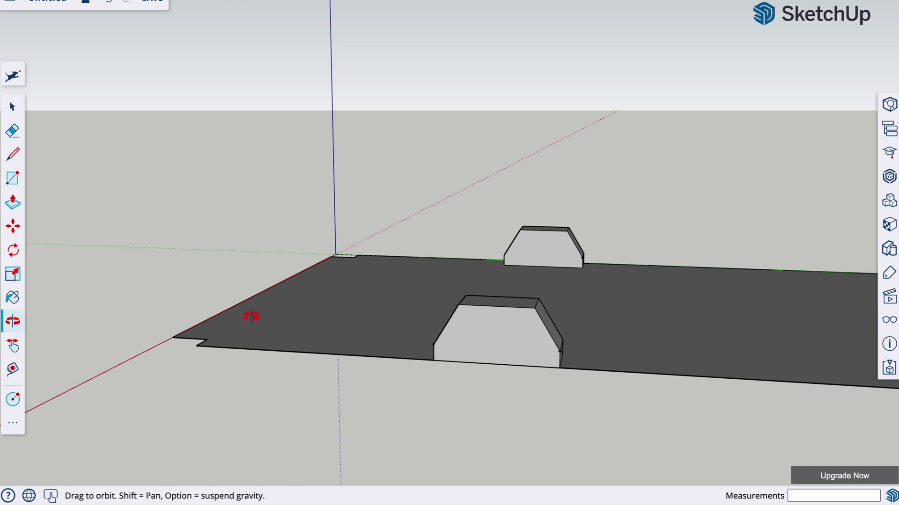
- Place guide points on the second box's long floor edge, one 6" from the far corner and another 36" further along
drag(251, 315, 350, 233)
drag(612, 203, 746, 361)
scroll(658, 295, down, 2)
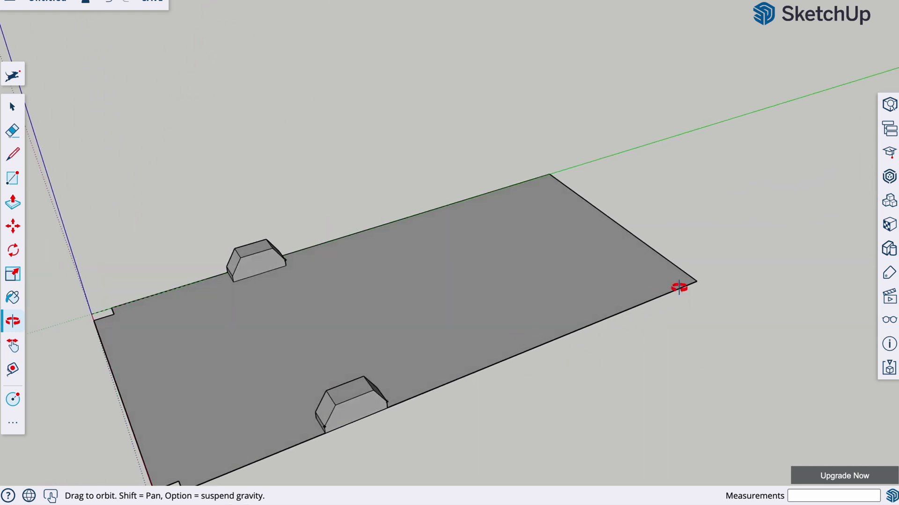
key(r)
click(697, 281)
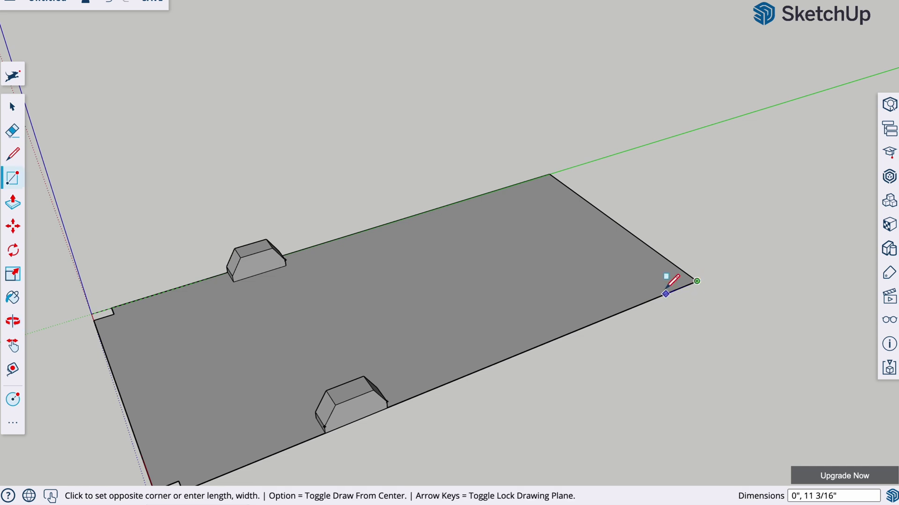
key(t)
click(697, 281)
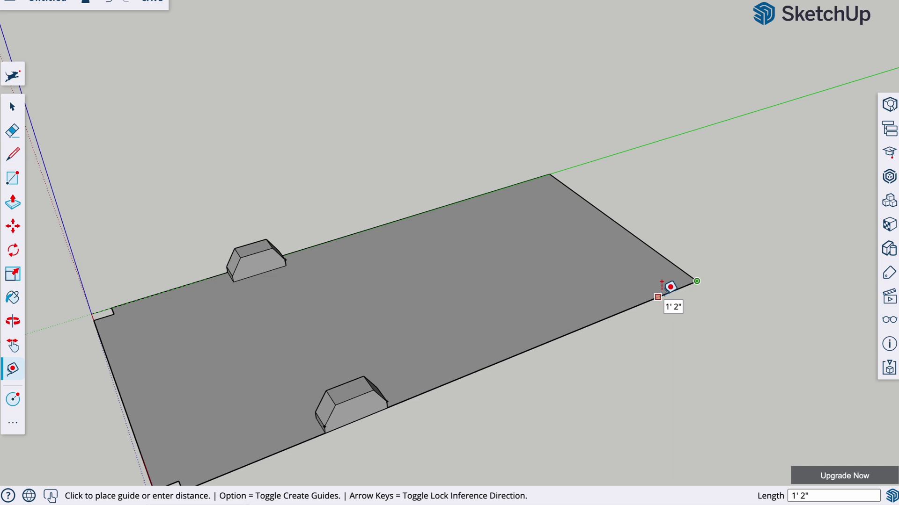
click(673, 290)
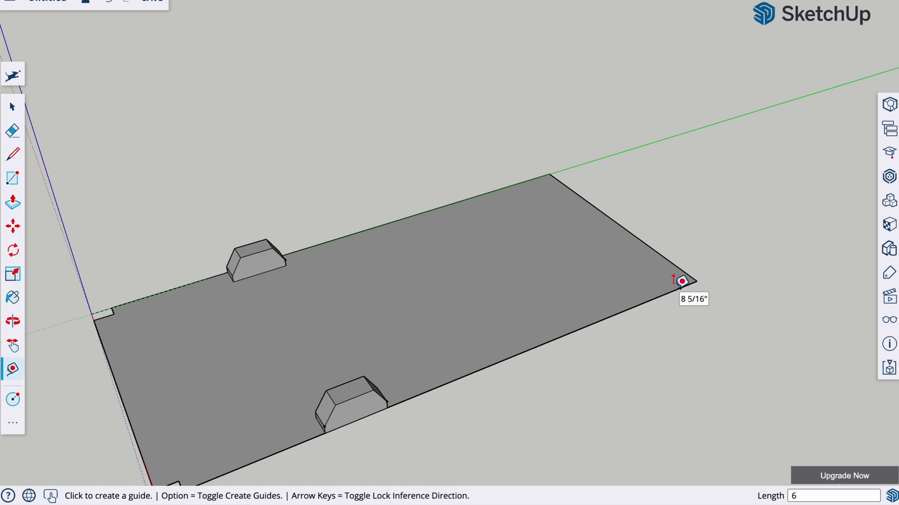
click(680, 288)
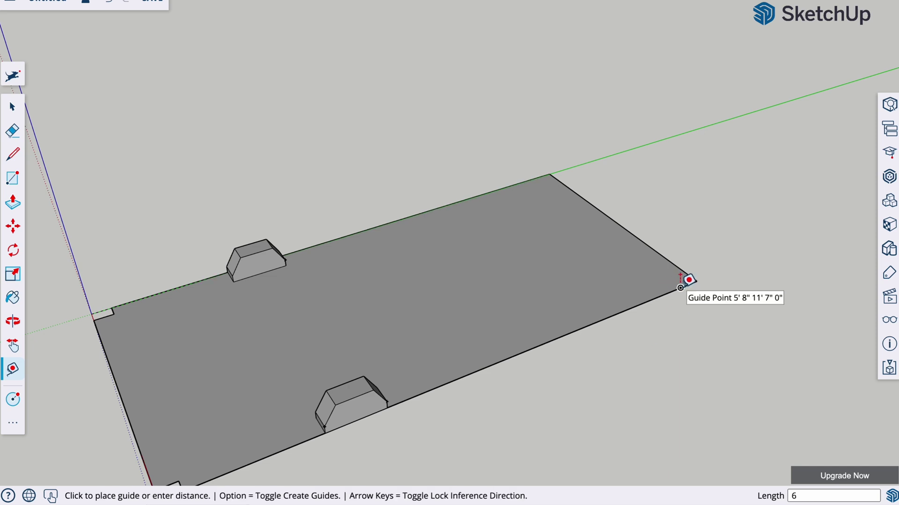
click(595, 322)
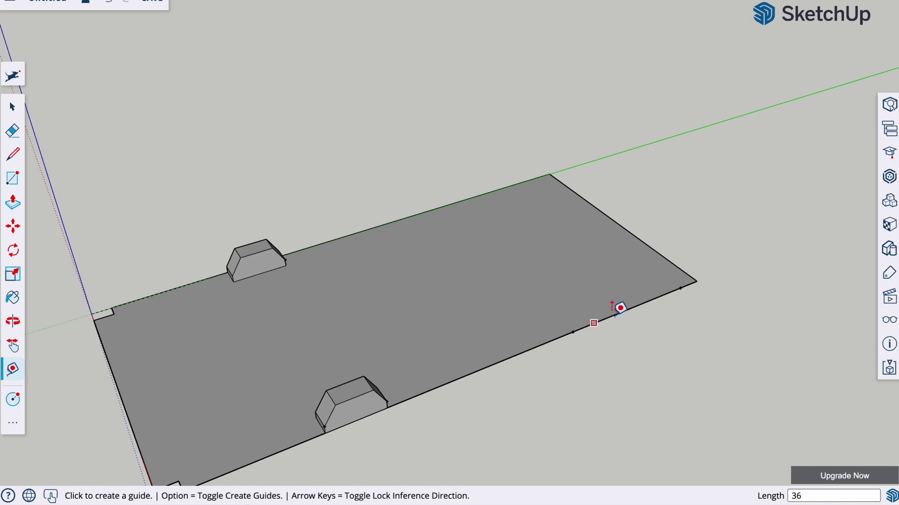
- Draw a 36" by 7" rectangle on the floor between the two guide points, inward from the long edge
key(r)
click(572, 332)
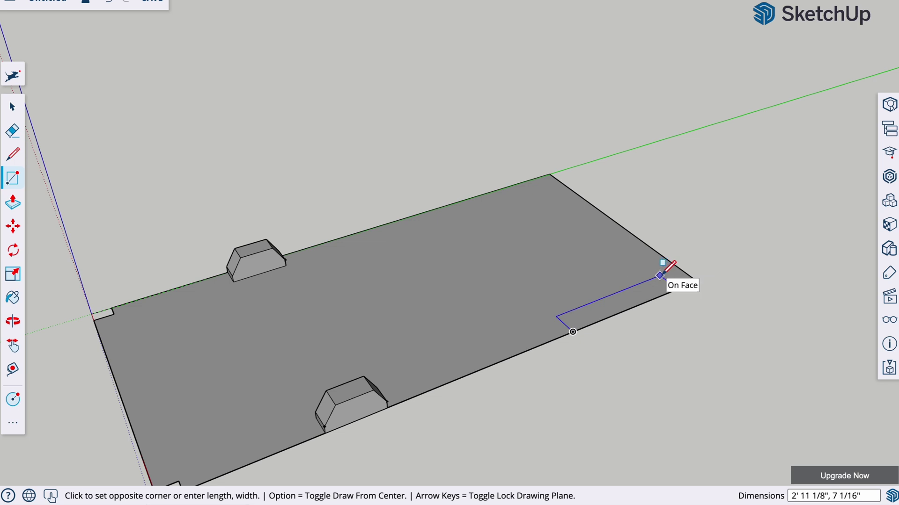
text(36",7")
key(Return)
key(p)
- Delete the rectangle's face and its outer edge to leave a recess open to the floor's long edge
key(space)
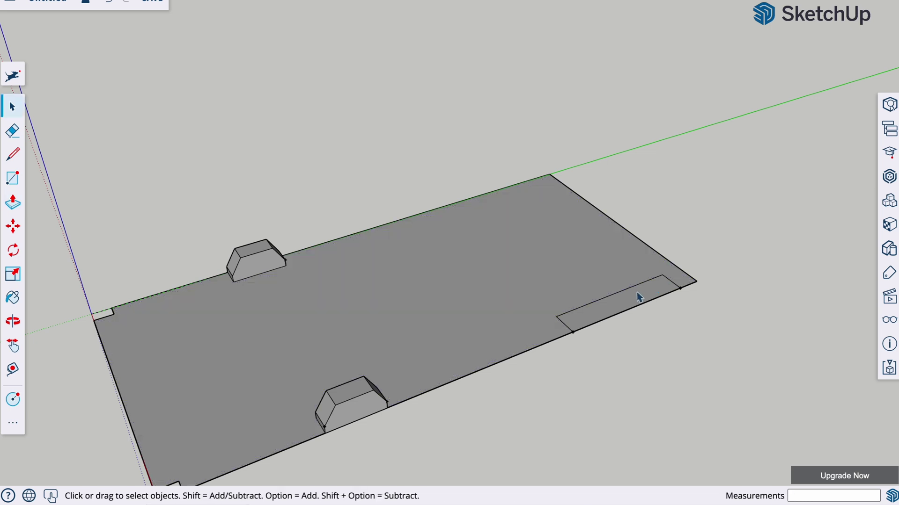
click(633, 303)
key(Delete)
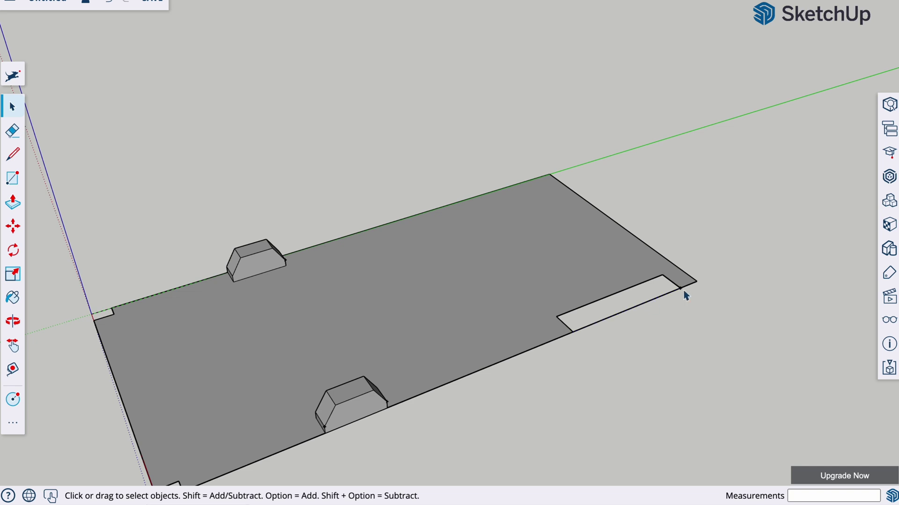
key(Delete)
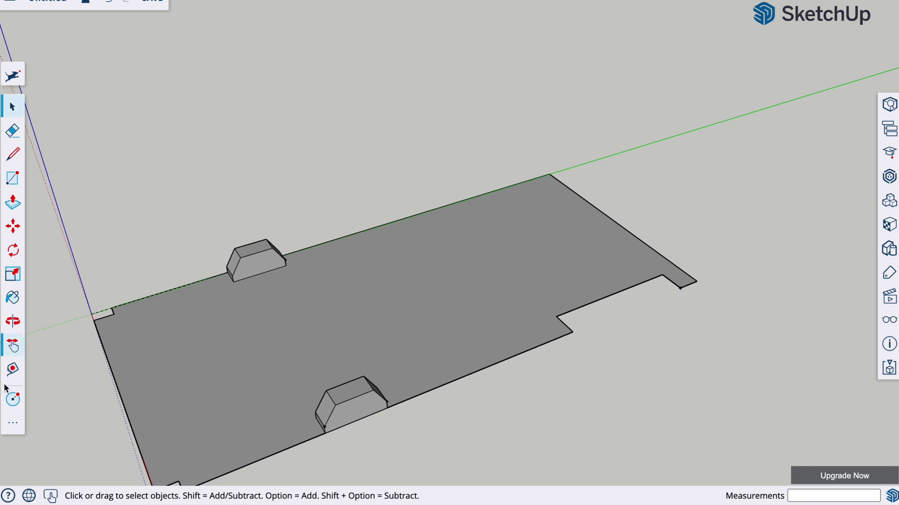
click(13, 399)
middle_drag(313, 357, 359, 331)
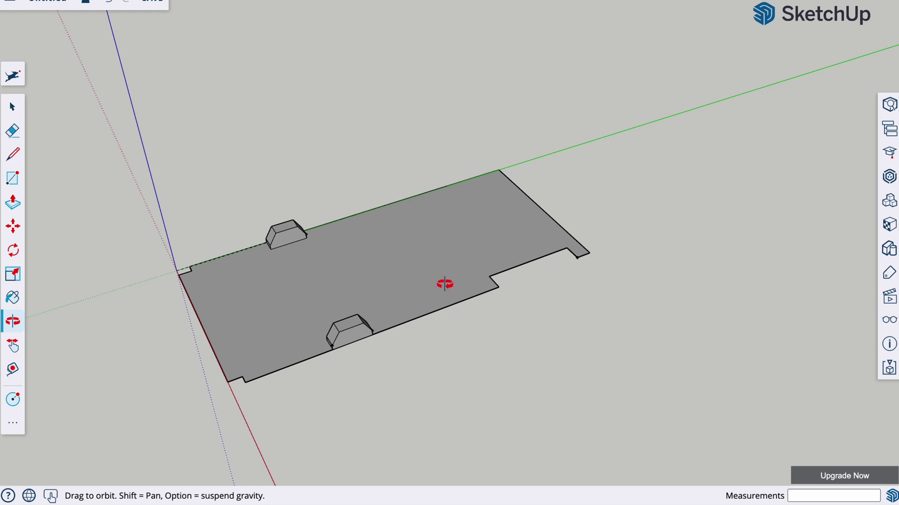
- Draw 79" vertical lines up from the two outer corners of the floor's far short edge
middle_drag(385, 234, 291, 41)
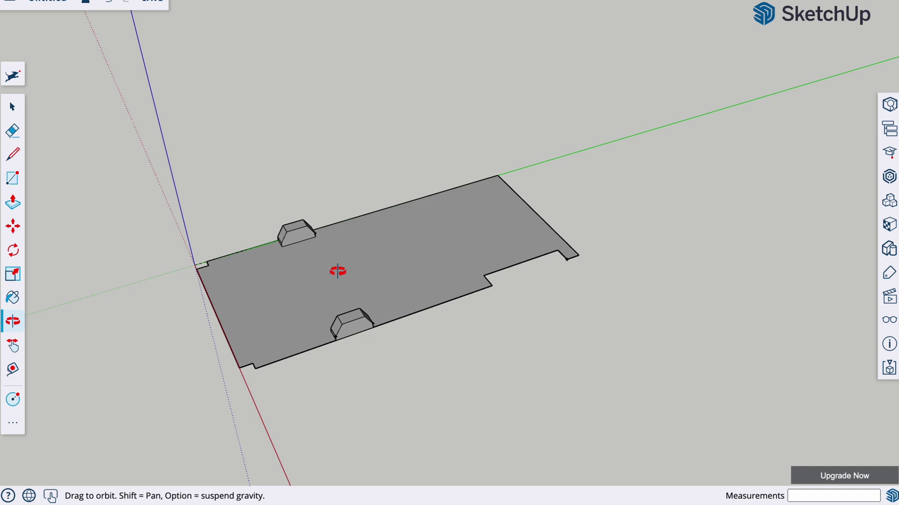
key(l)
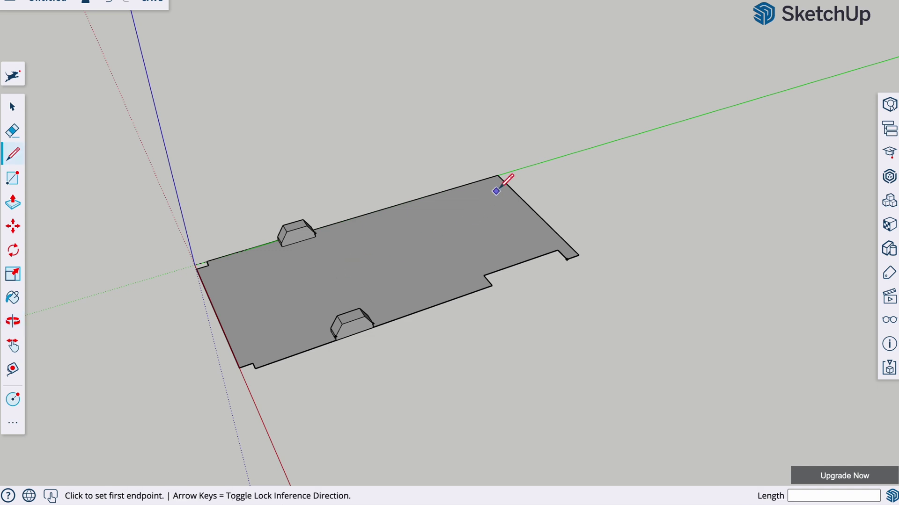
click(498, 175)
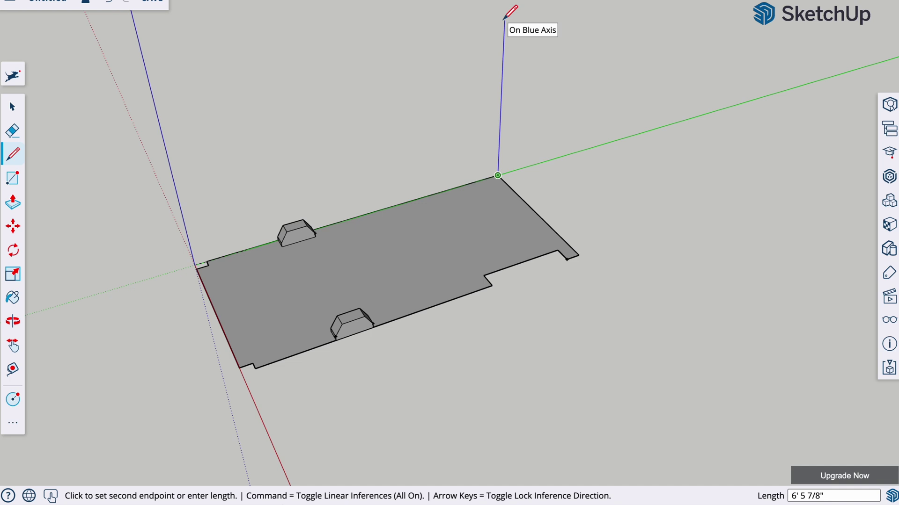
text(79")
key(Return)
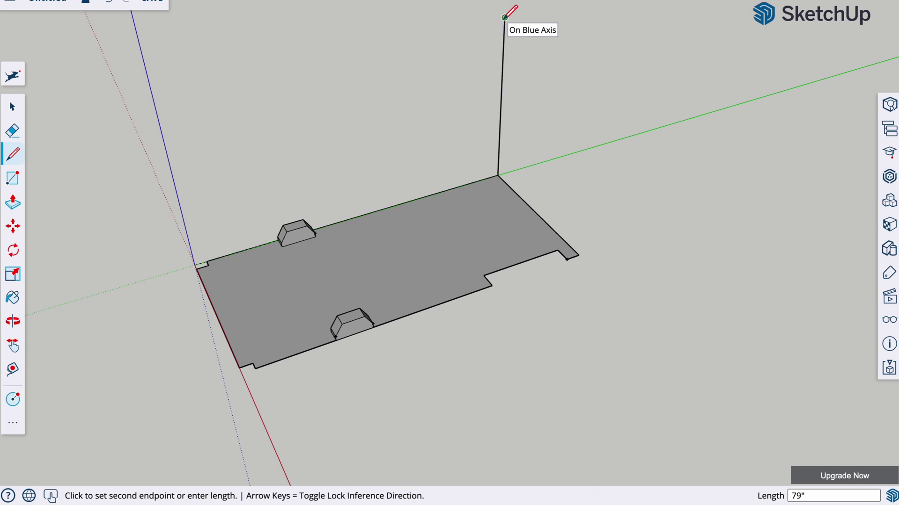
key(Escape)
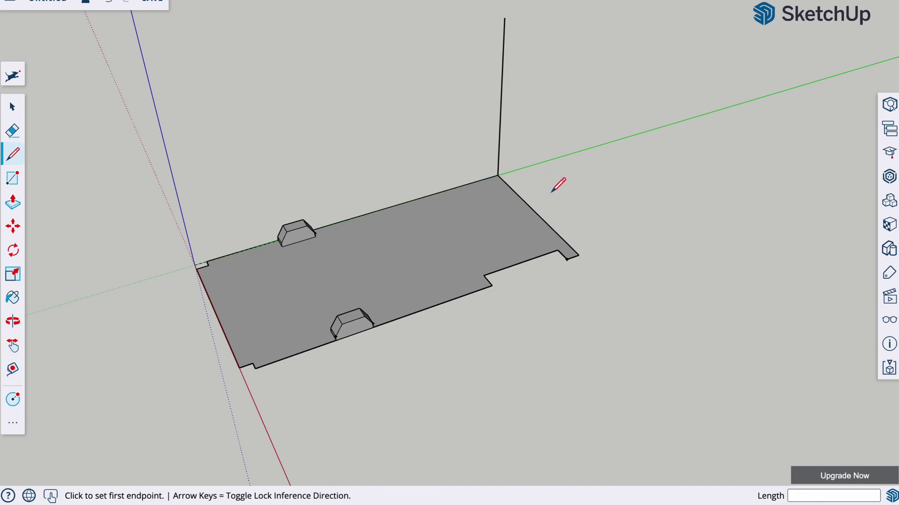
click(579, 255)
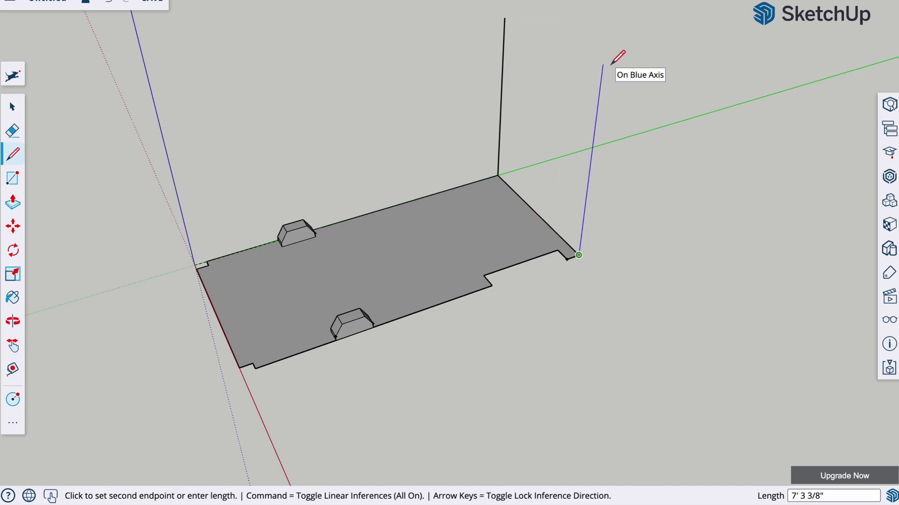
key(Return)
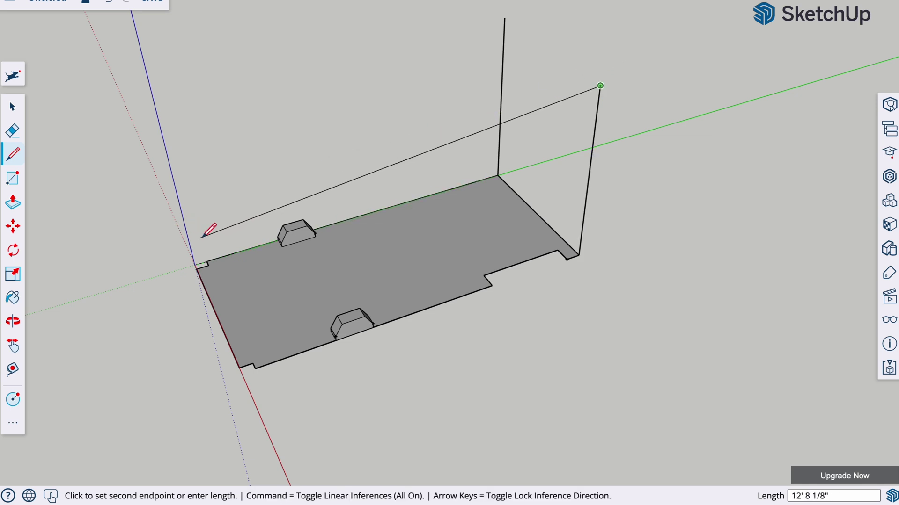
- Draw 79" vertical lines up from the three corners of the floor notch beside the origin
click(206, 261)
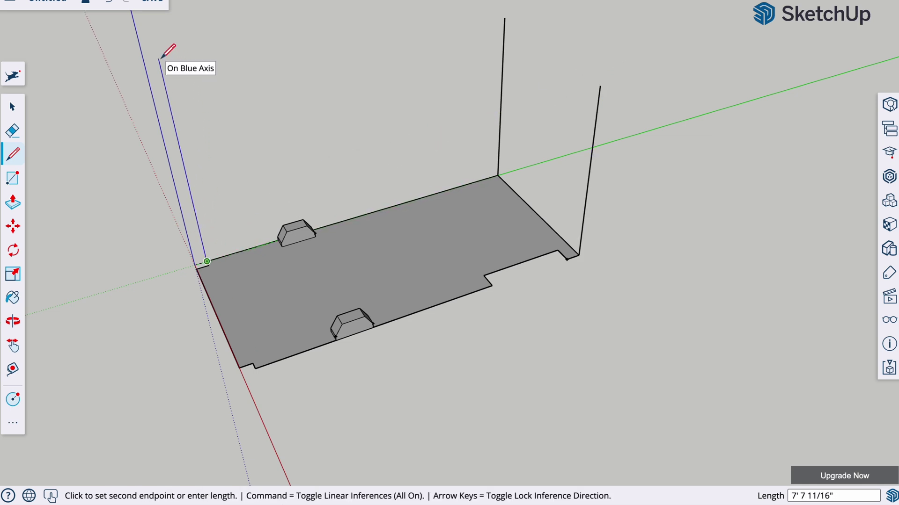
text(79")
key(Return)
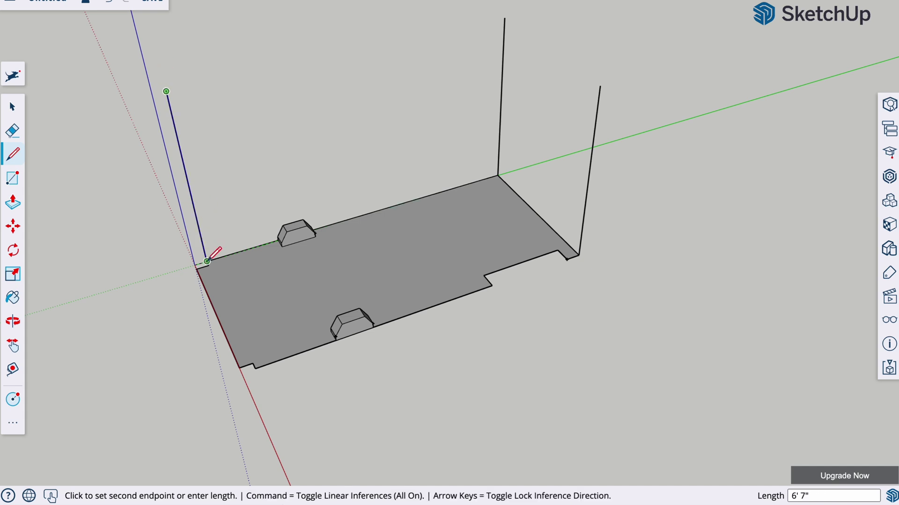
scroll(217, 248, up, 5)
key(Escape)
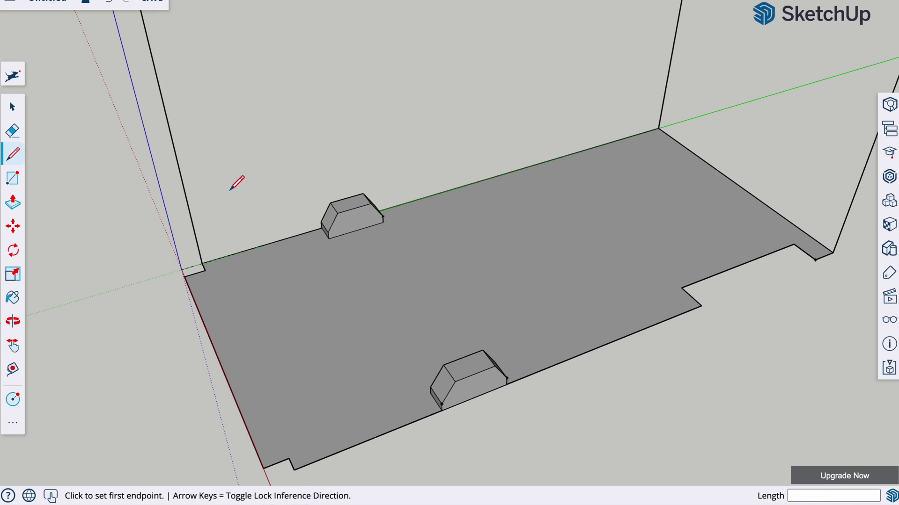
click(206, 270)
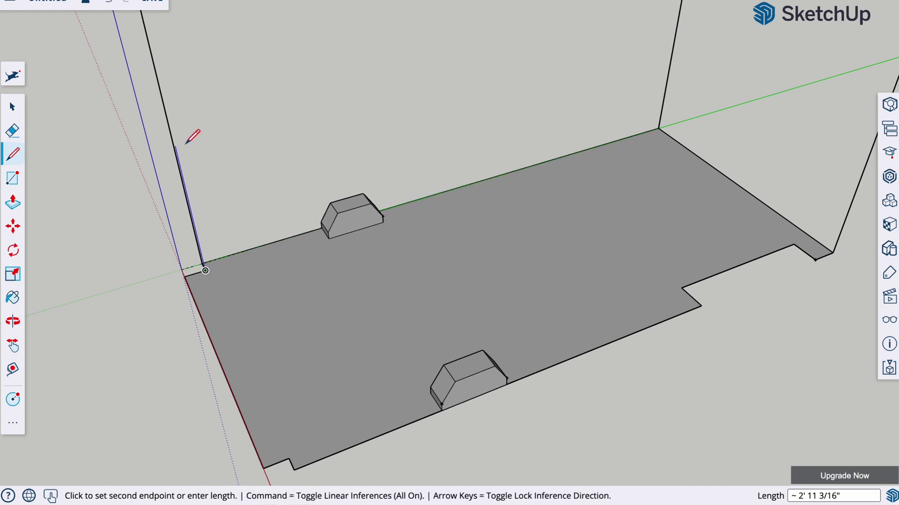
text(79)
key(Return)
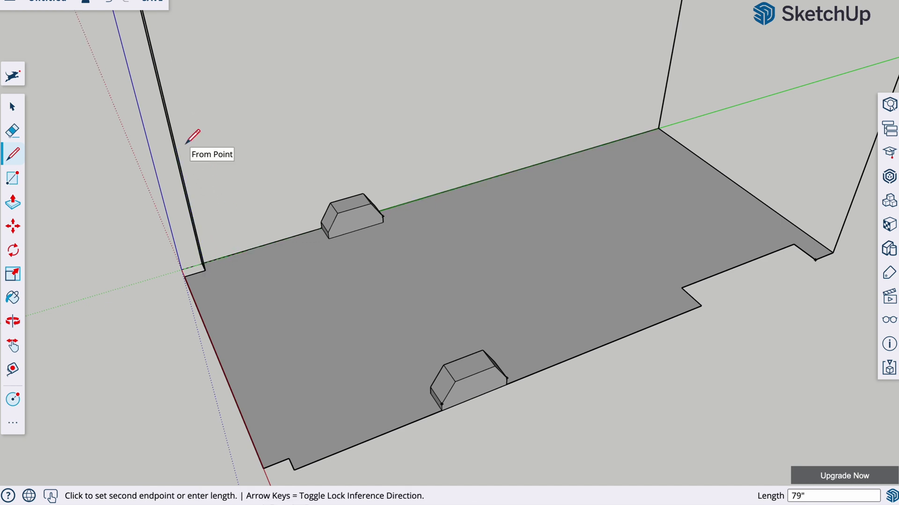
key(Escape)
click(184, 277)
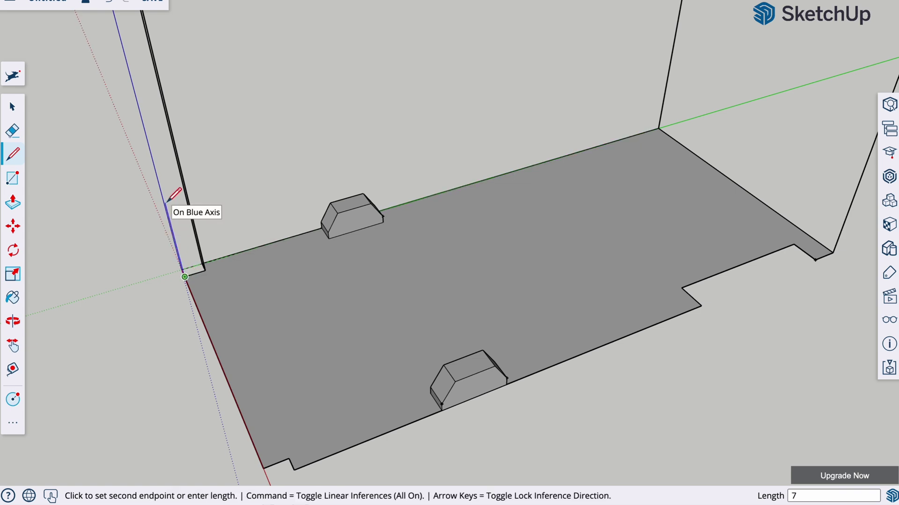
key(Return)
key(Escape)
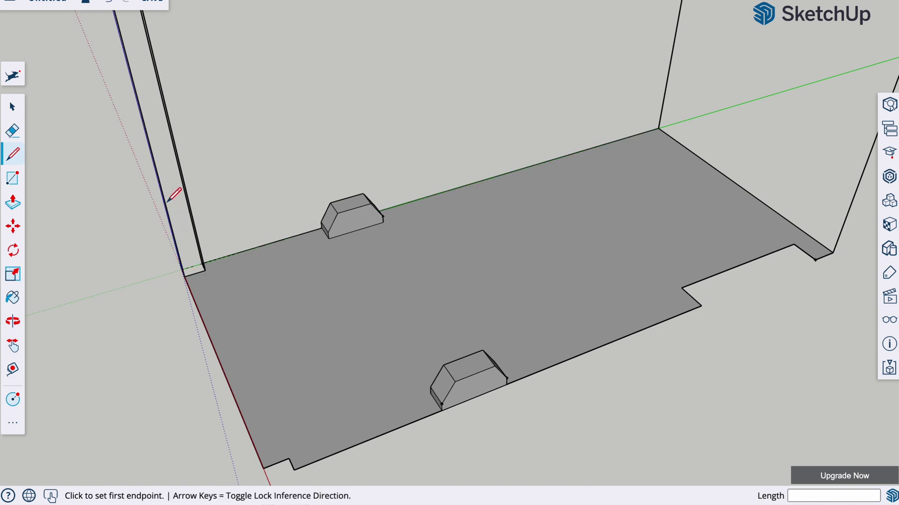
- Draw 79" vertical lines up from the three corners of the notch at the other end of the near short edge
click(263, 468)
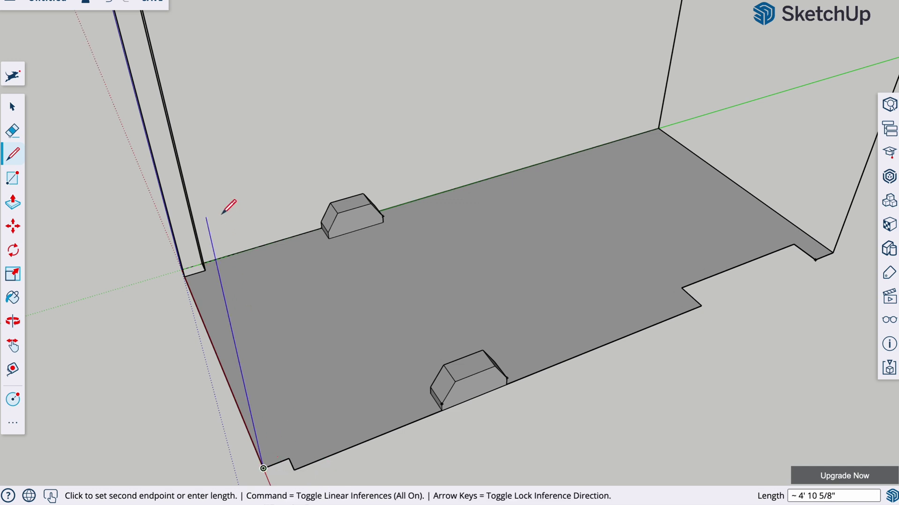
text(79")
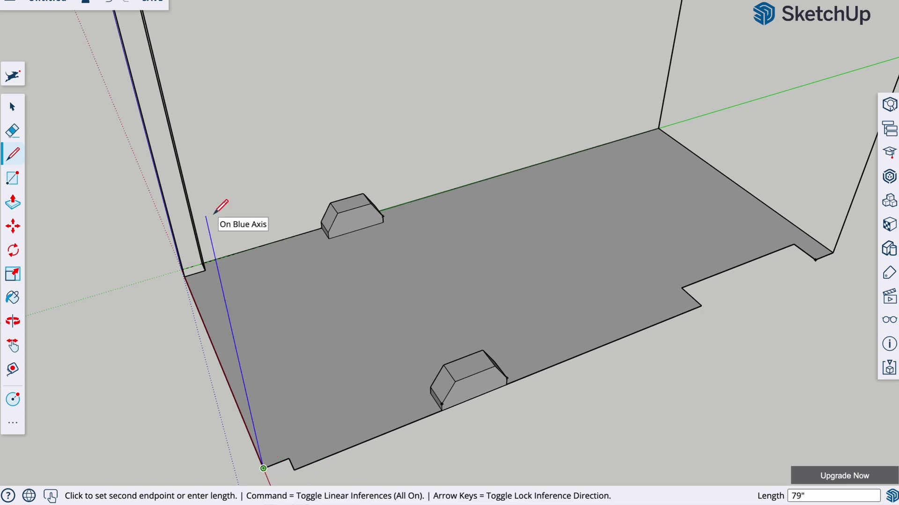
key(Return)
key(Escape)
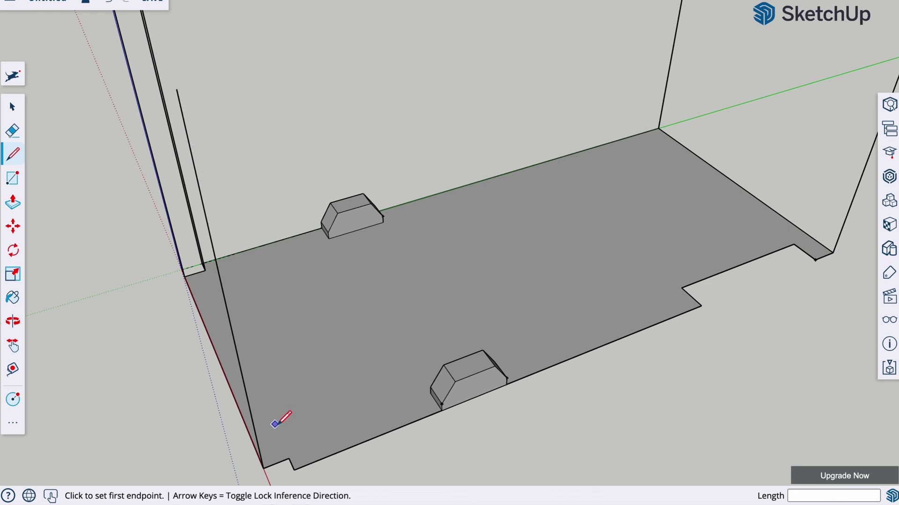
click(289, 458)
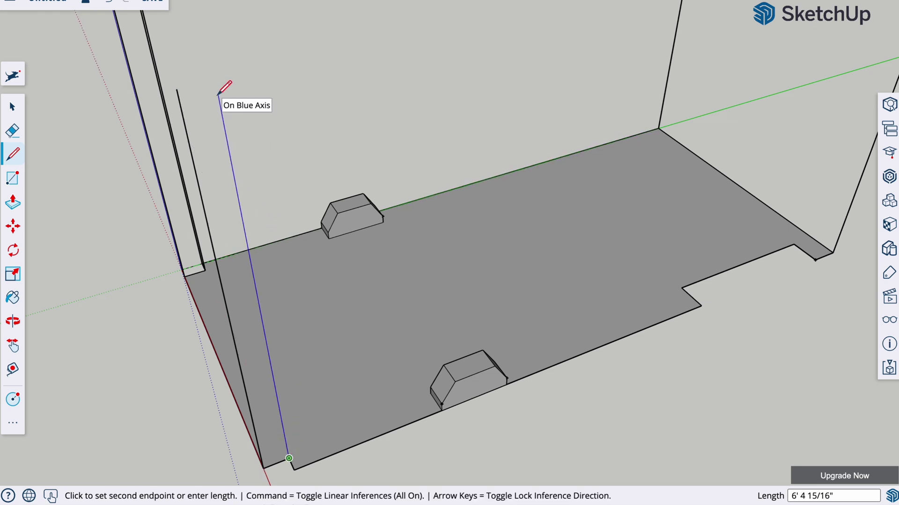
text(79)
key(Return)
key(Escape)
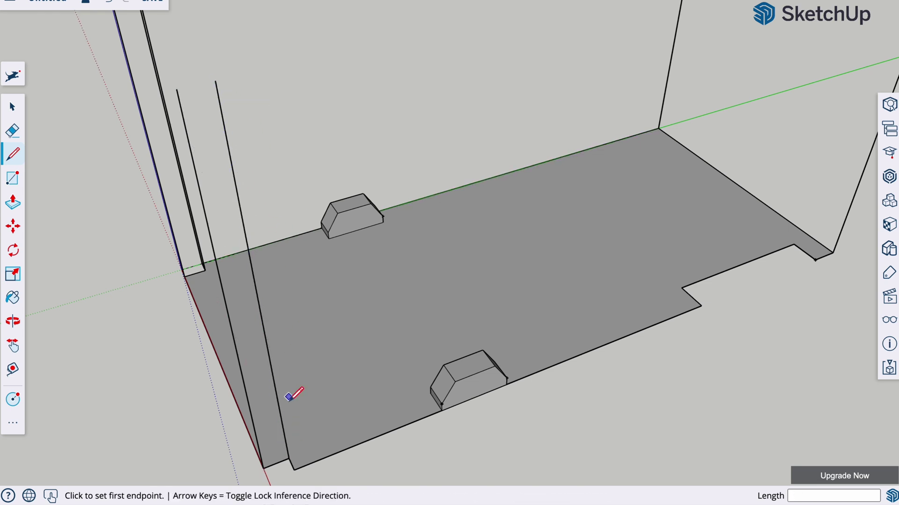
click(294, 470)
text(79")
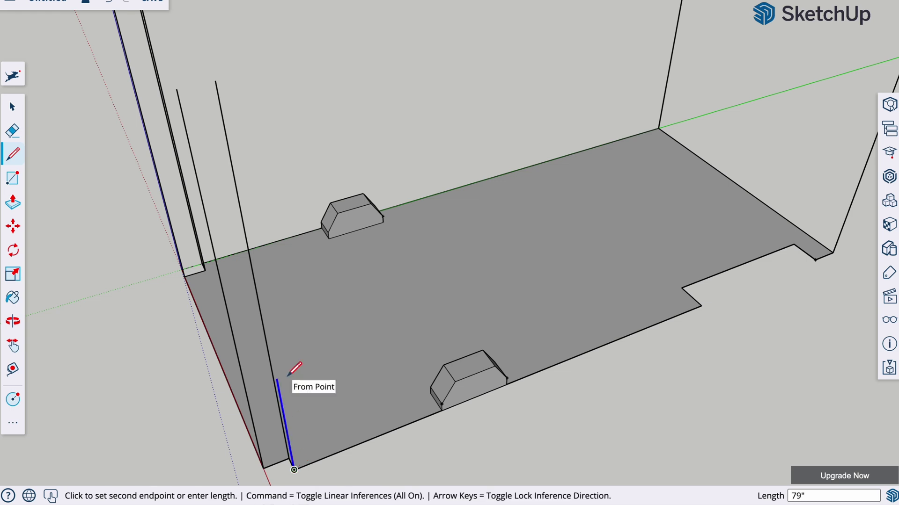
key(Return)
key(Escape)
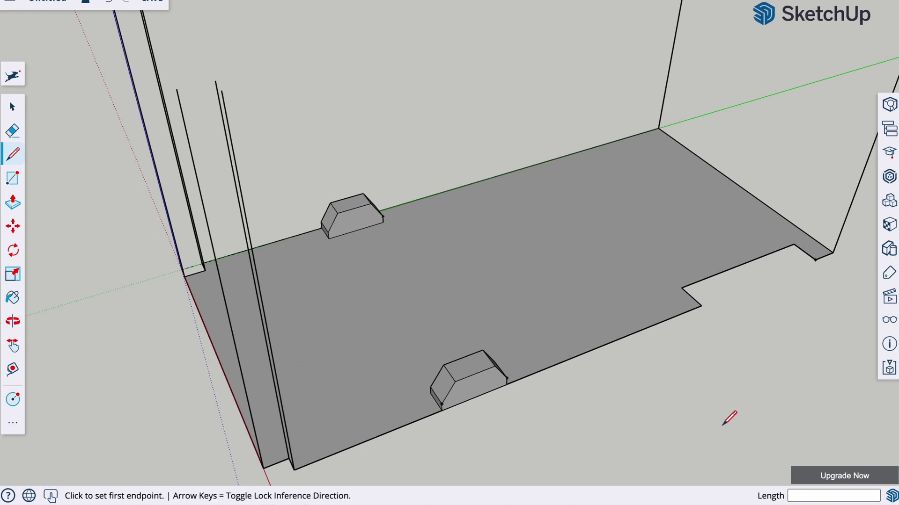
- Draw a vertical line along the blue axis from the side recess's outer corner nearest the second box, matching the other uprights' height
click(702, 306)
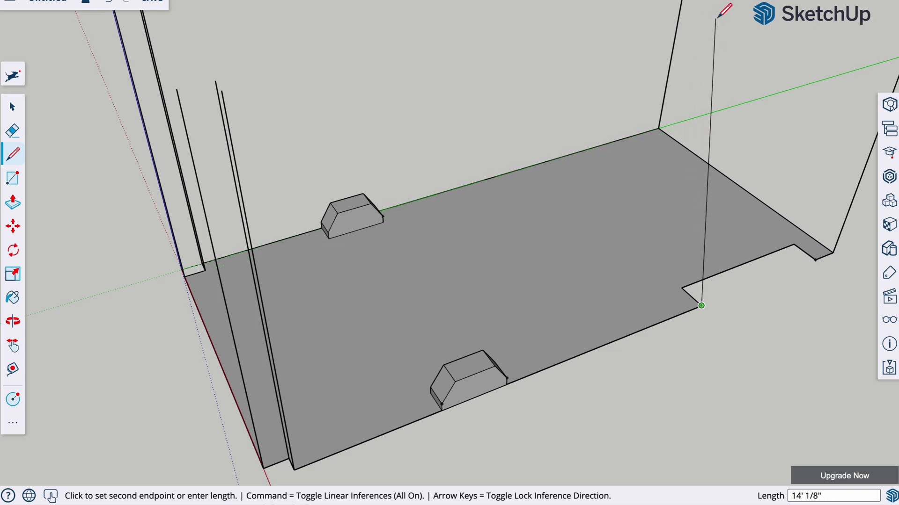
key(Up)
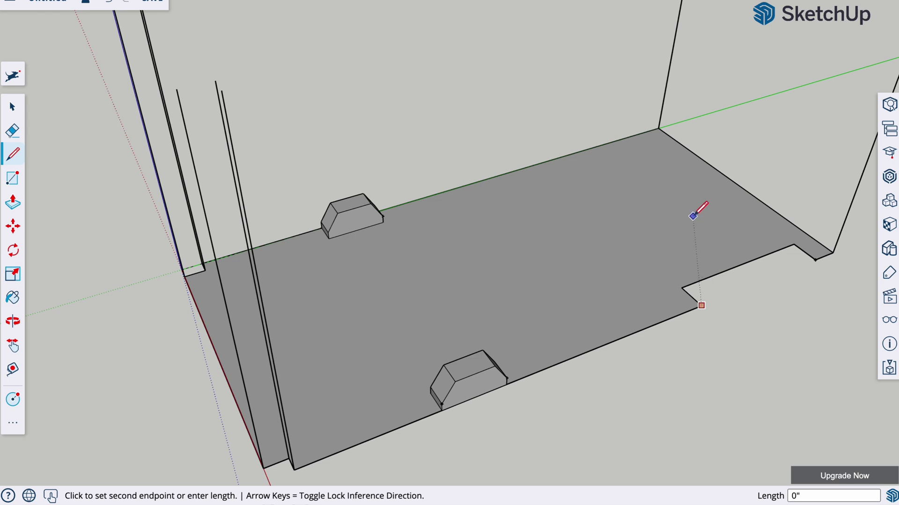
key(Up)
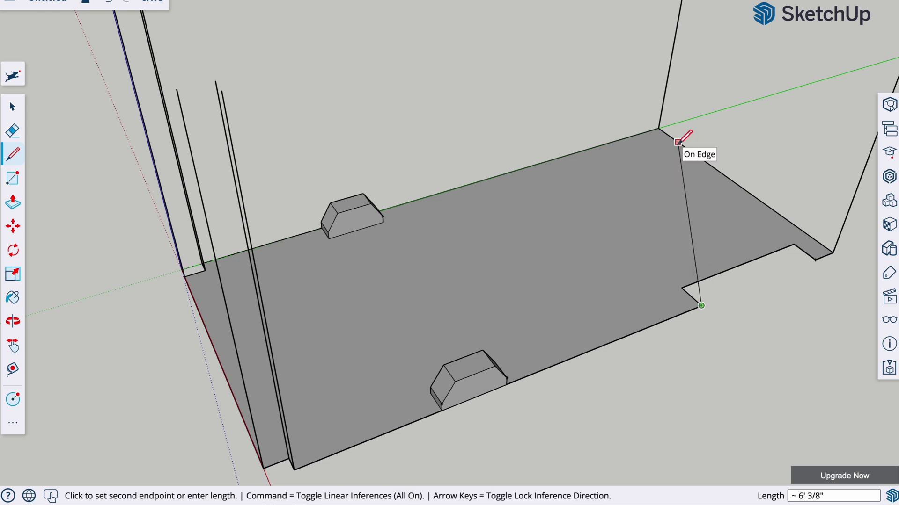
key(Up)
key(Up)
key(Right)
key(Left)
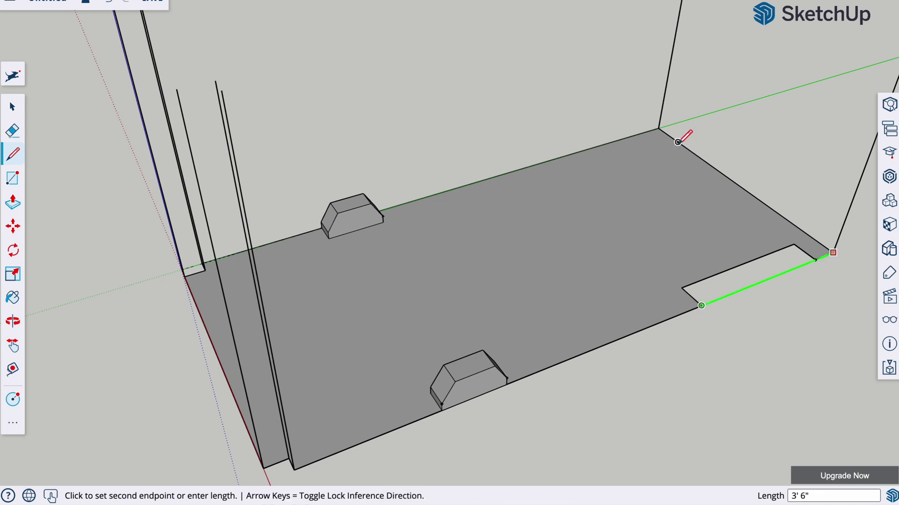
key(Up)
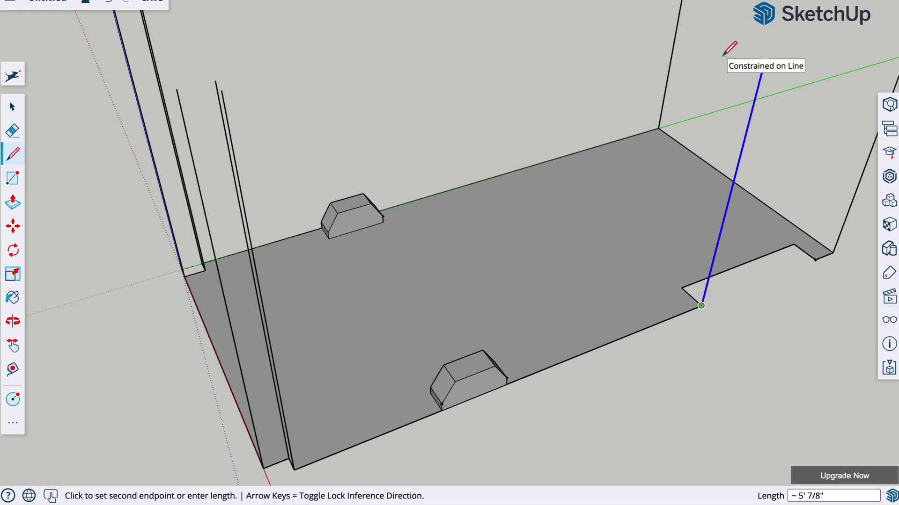
key(Return)
scroll(723, 55, down, 5)
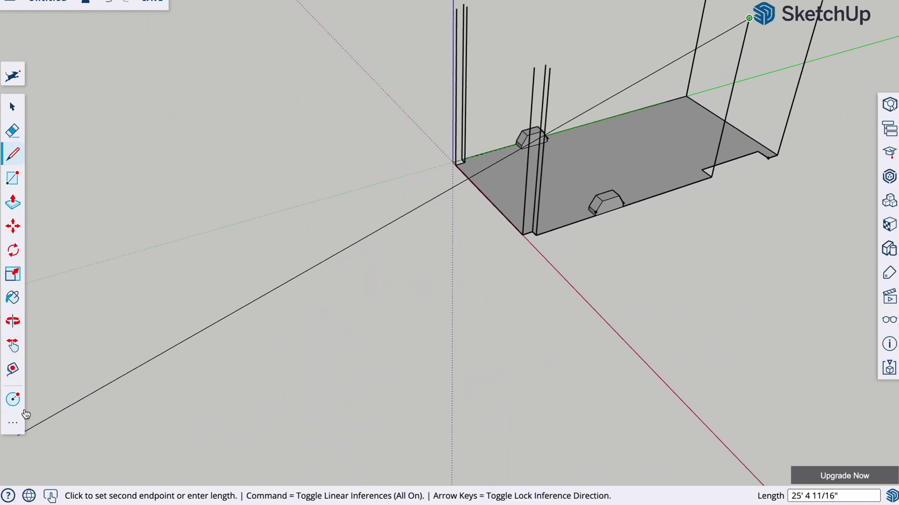
key(Escape)
- Draw an edge joining the tops of the two far-corner uprights to close the end wall's outline
click(23, 330)
drag(321, 291, 198, 332)
drag(402, 378, 217, 233)
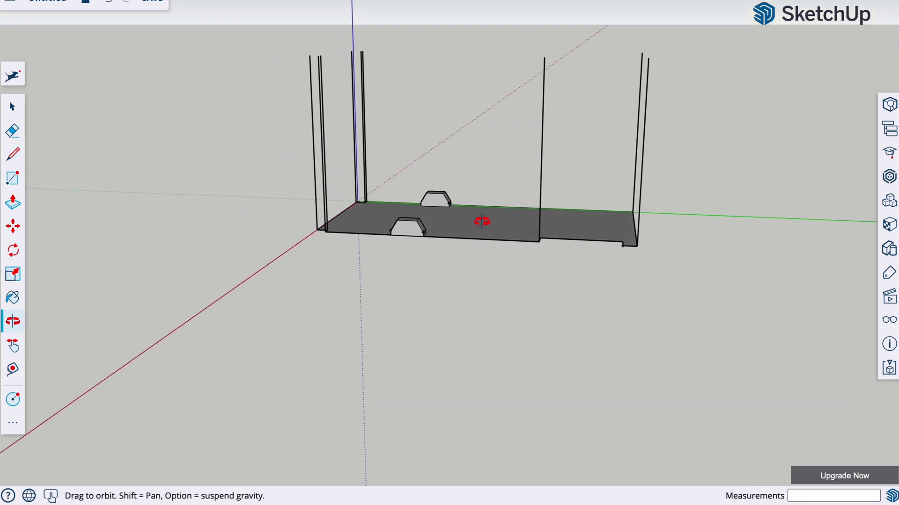
mouse_move(480, 218)
mouse_down()
mouse_move(293, 311)
mouse_move(280, 356)
mouse_move(602, 391)
mouse_move(450, 331)
mouse_move(654, 373)
mouse_move(611, 241)
mouse_move(475, 265)
mouse_up()
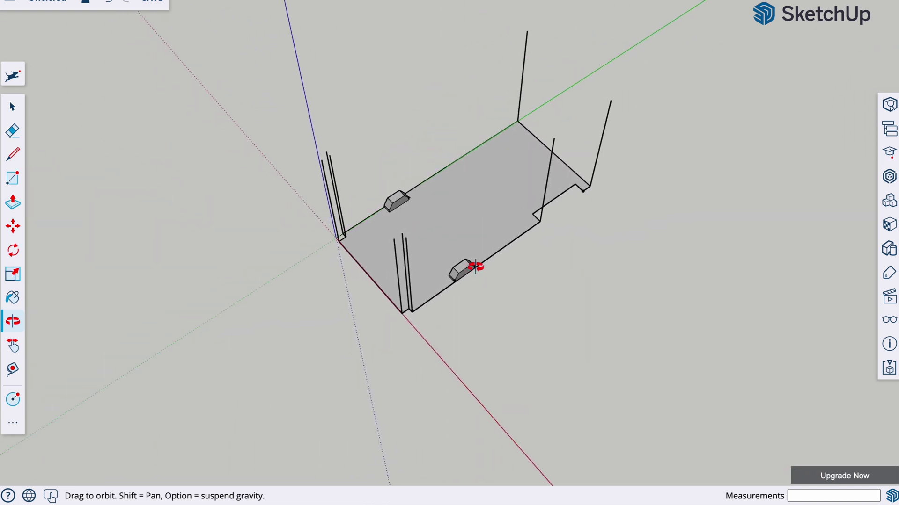
key(l)
click(527, 31)
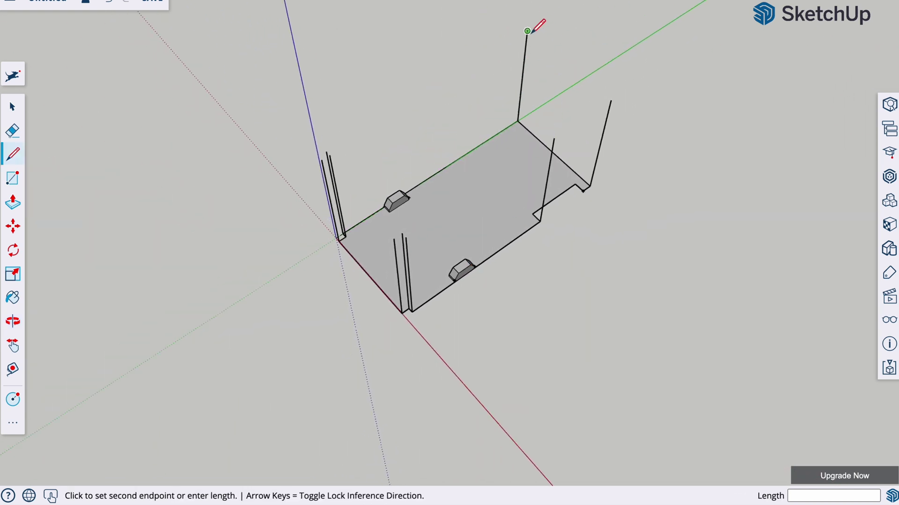
click(611, 100)
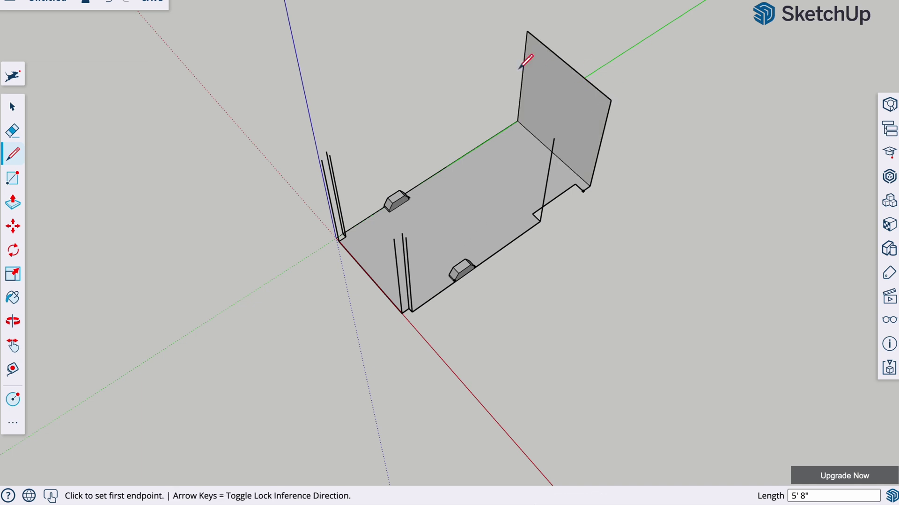
- Delete the face of the far end wall, keeping its outline edges
key(space)
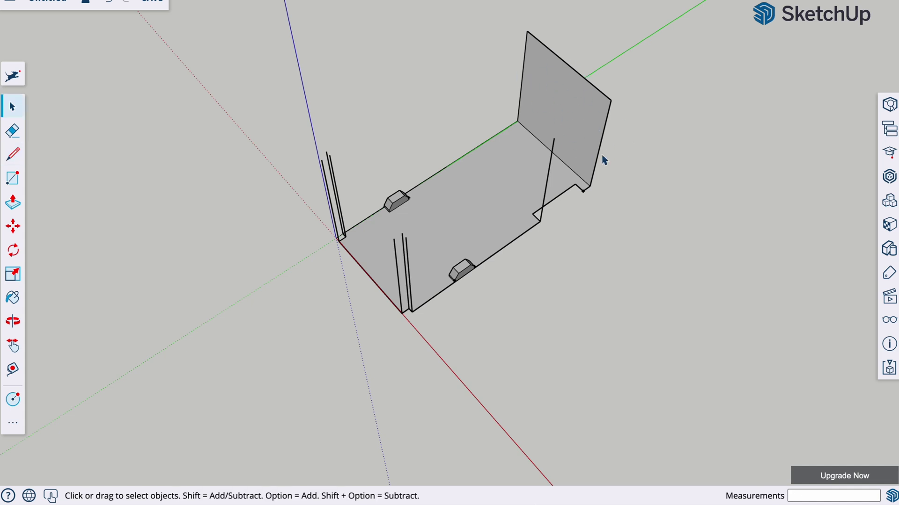
click(567, 109)
click(688, 141)
click(571, 120)
key(Delete)
- Draw the long wall's top edge from the far corner upright to the upright where the origin-side notch meets the long floor edge
key(l)
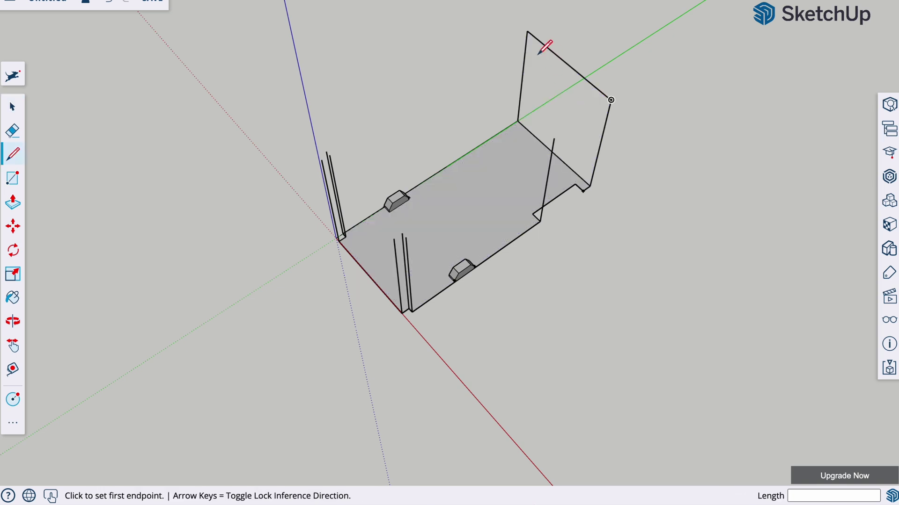
click(527, 30)
click(329, 153)
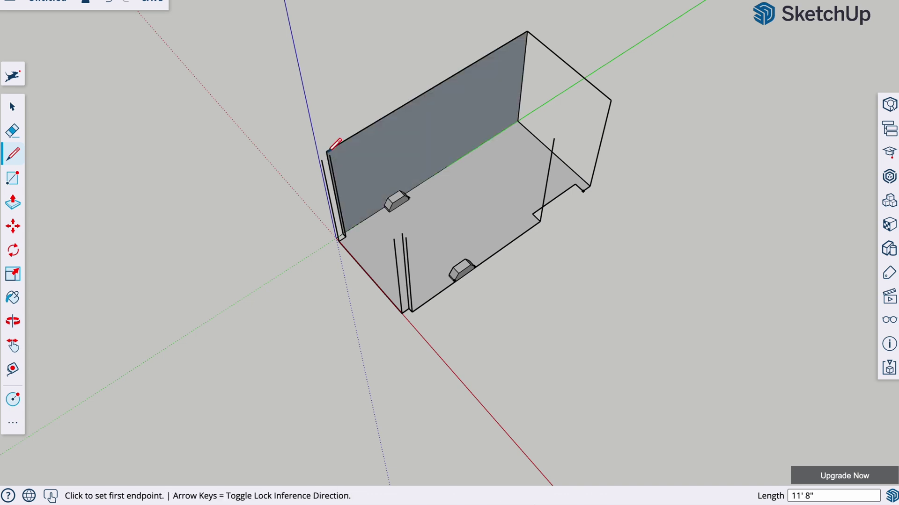
mouse_move(337, 159)
middle_down()
mouse_move(285, 349)
mouse_move(377, 311)
mouse_move(417, 332)
mouse_move(337, 315)
mouse_move(351, 307)
middle_up()
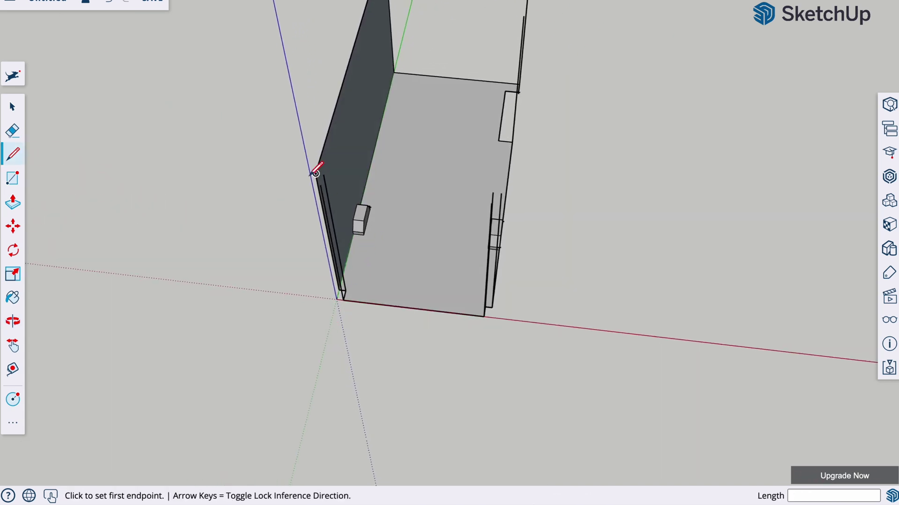
- Close the top of the origin-side notch by joining its uprights with 3" and 5" edges
click(316, 174)
click(323, 177)
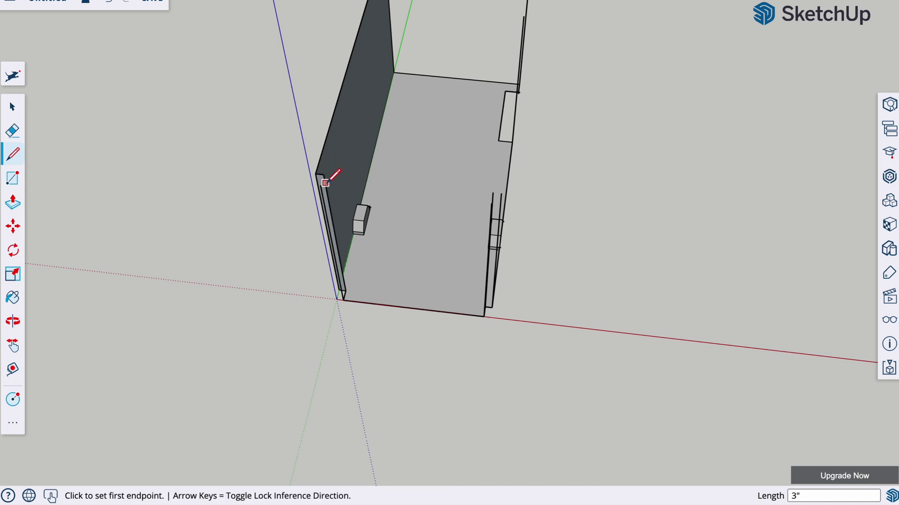
click(324, 174)
click(321, 181)
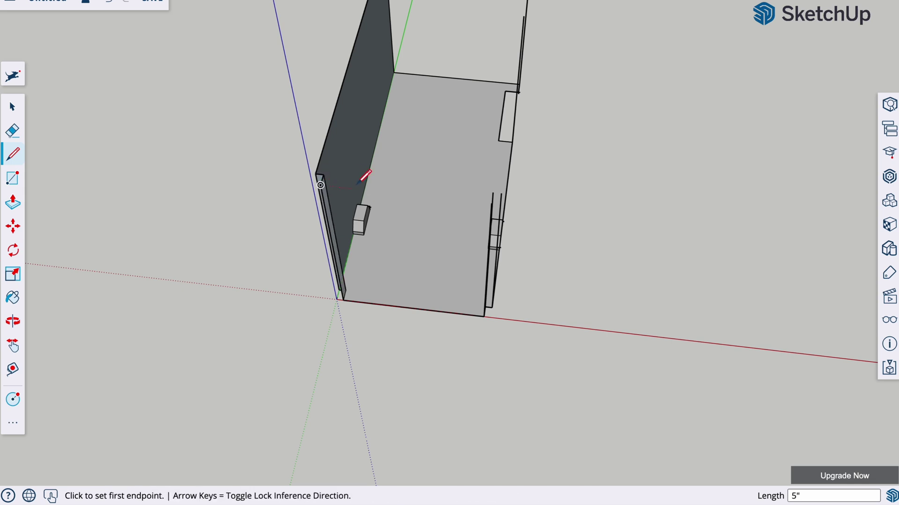
click(491, 202)
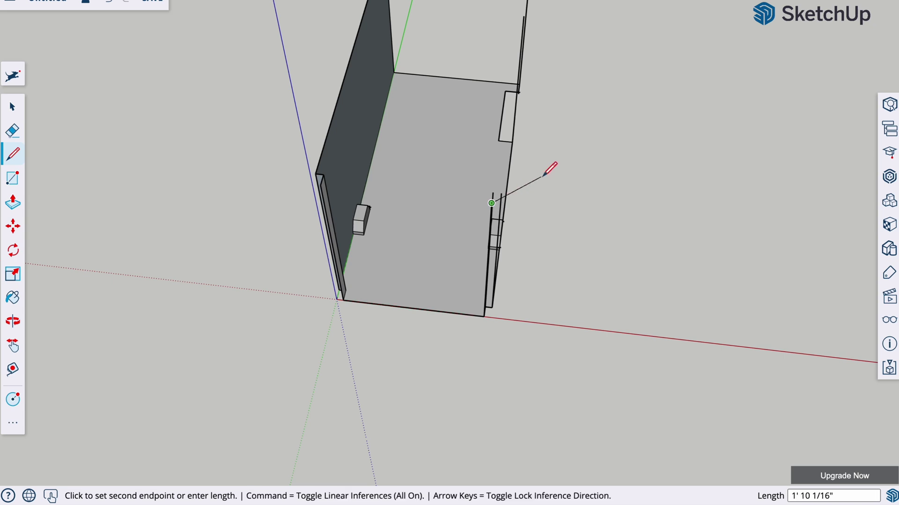
key(Escape)
scroll(329, 185, up, 5)
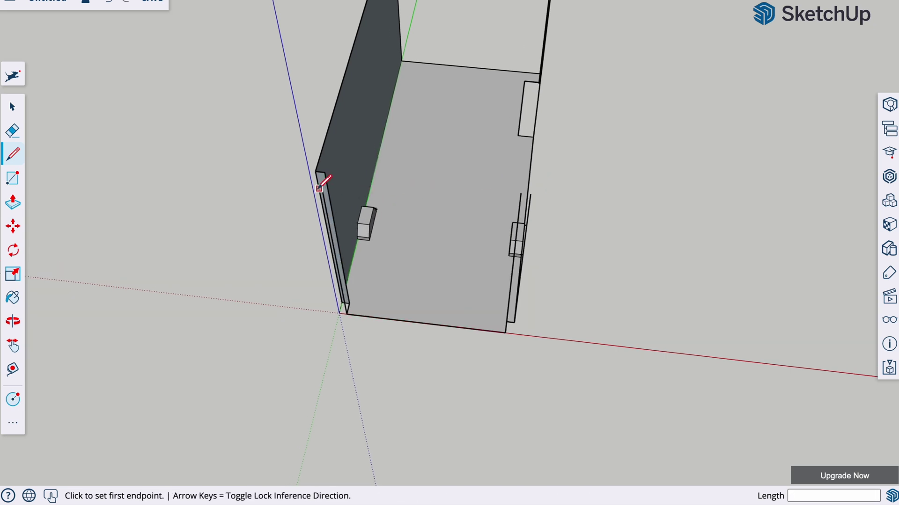
click(332, 155)
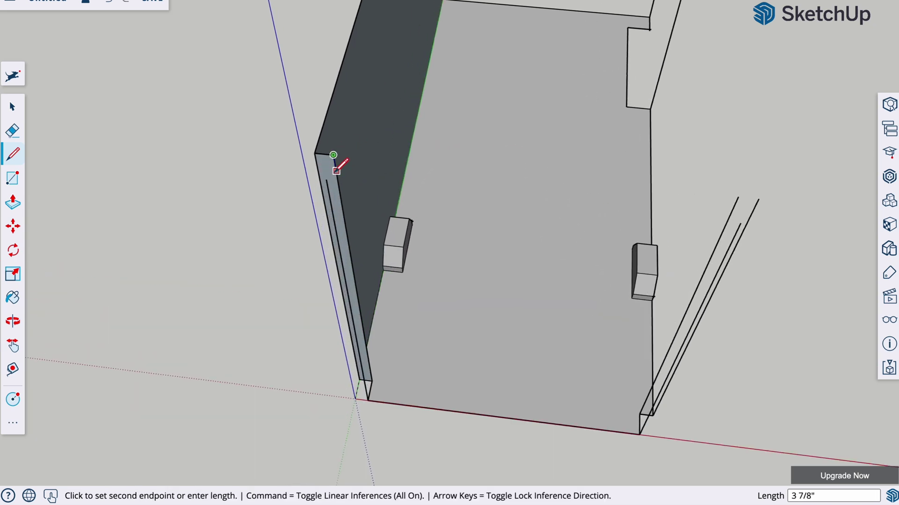
click(327, 179)
- Draw the top edge of the end wall along the red axis, then top the opposite corner notch with 5" and 3" edges
click(326, 179)
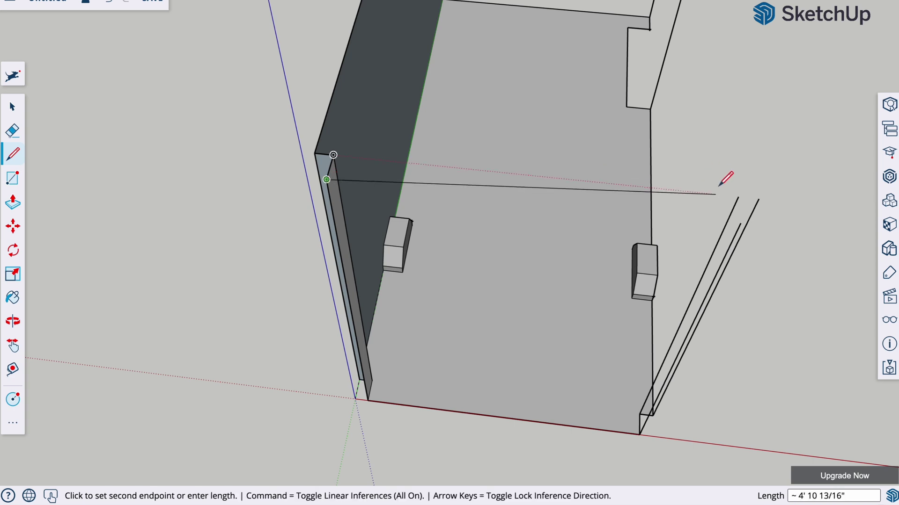
click(741, 223)
click(740, 223)
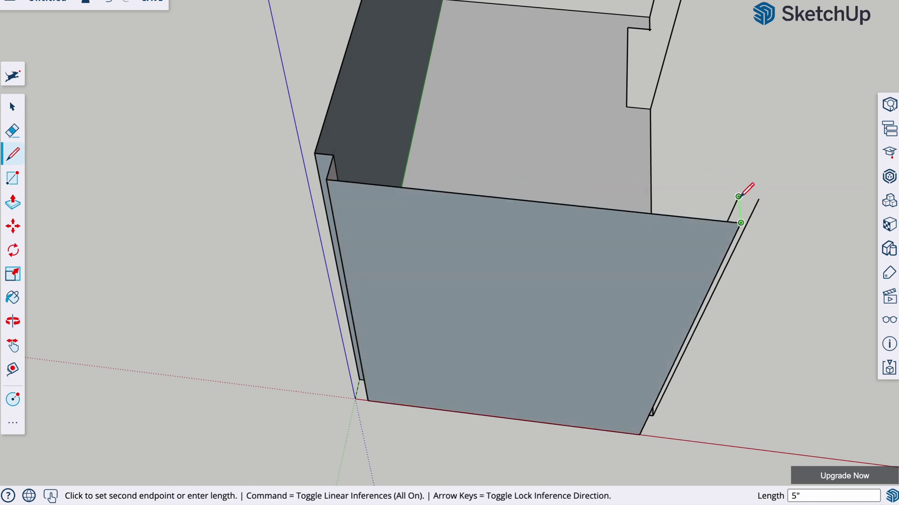
click(738, 197)
click(738, 197)
click(759, 199)
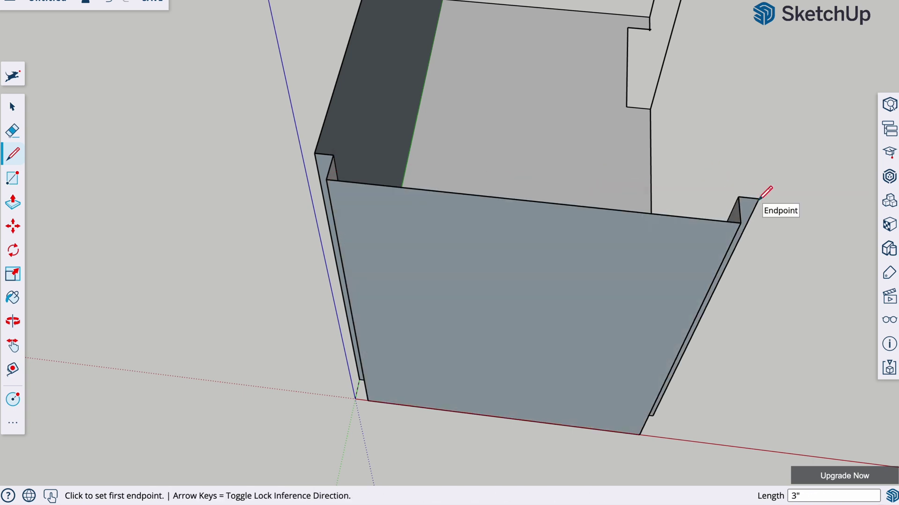
- Draw the second long wall's top edge from the corner notch's outer upright to the side recess's nearest upright
key(o)
drag(757, 207, 374, 200)
drag(425, 211, 601, 286)
key(l)
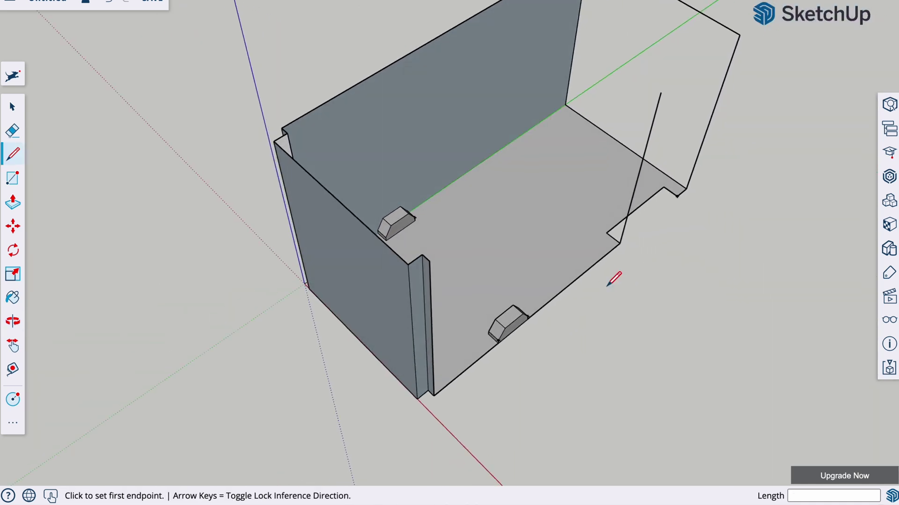
click(424, 258)
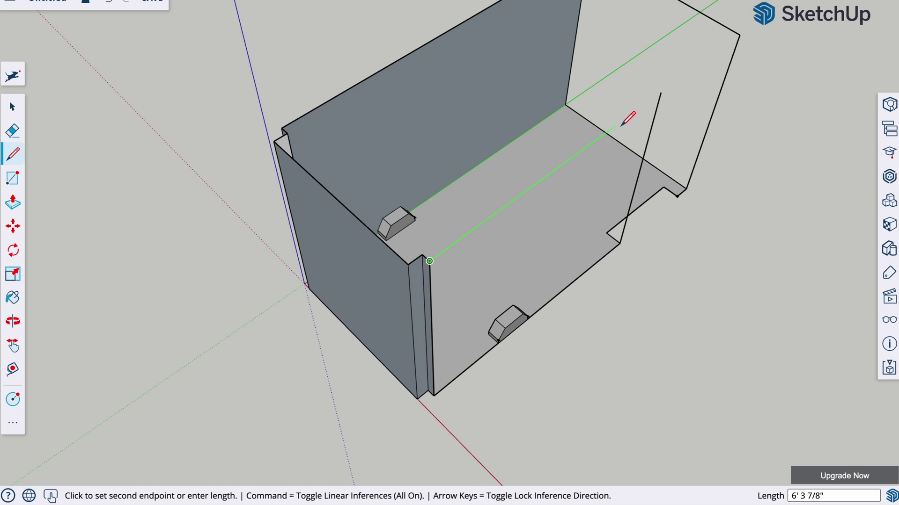
click(660, 94)
key(space)
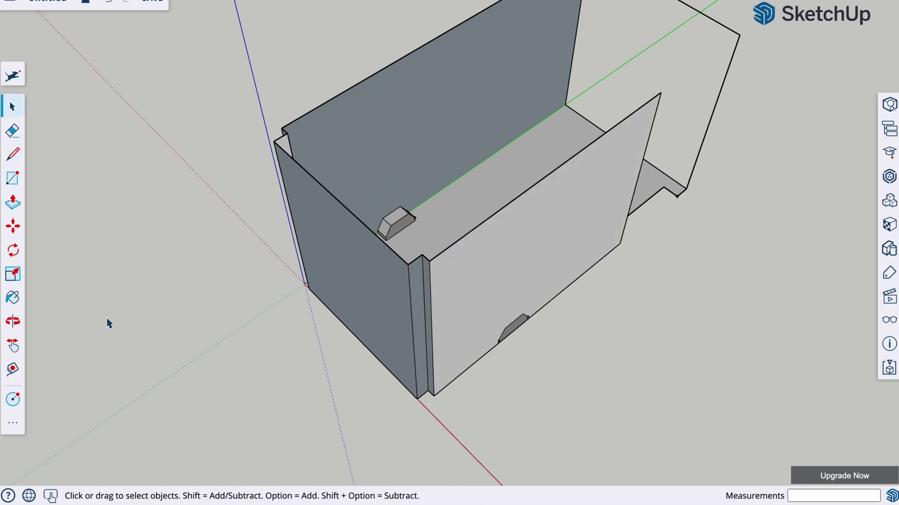
- Delete the faces of both long walls and the origin-side end wall, keeping their outline edges
key(o)
drag(105, 316, 199, 292)
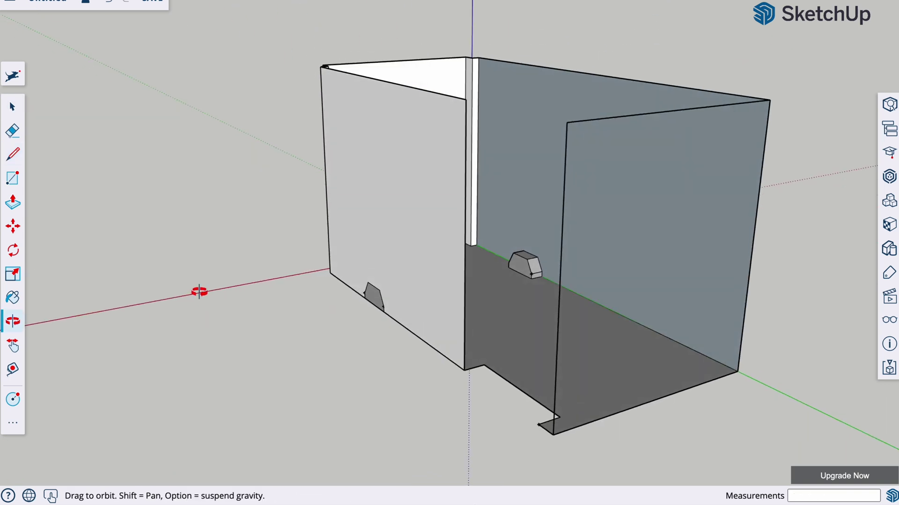
drag(540, 307, 541, 341)
key(space)
click(425, 225)
key(Delete)
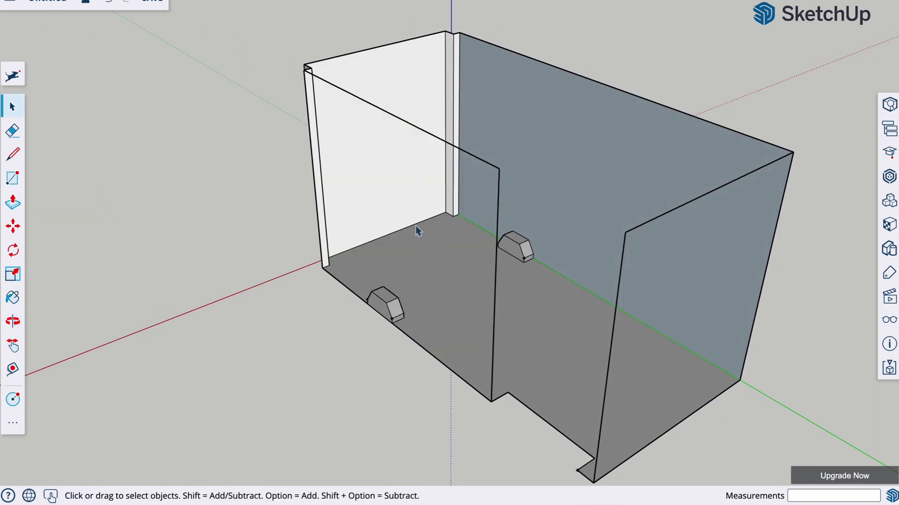
click(402, 193)
key(Delete)
key(Delete)
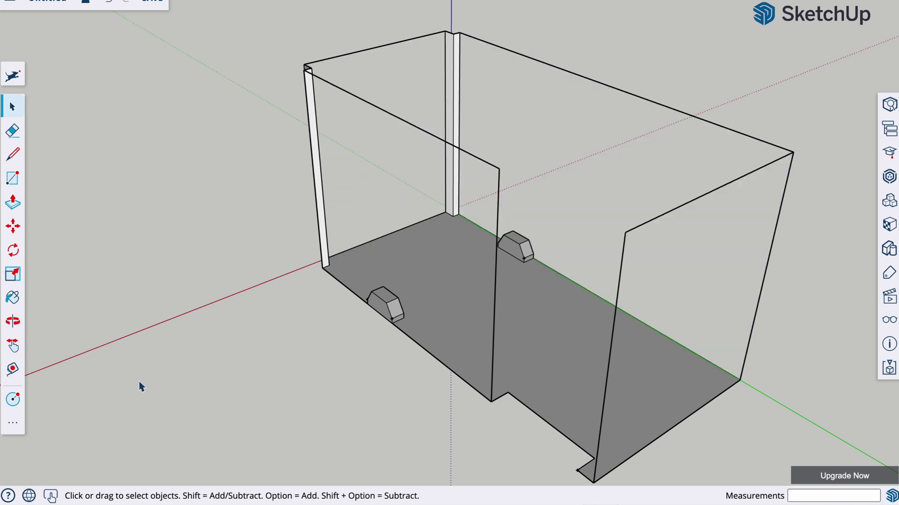
click(13, 321)
drag(257, 166, 368, 151)
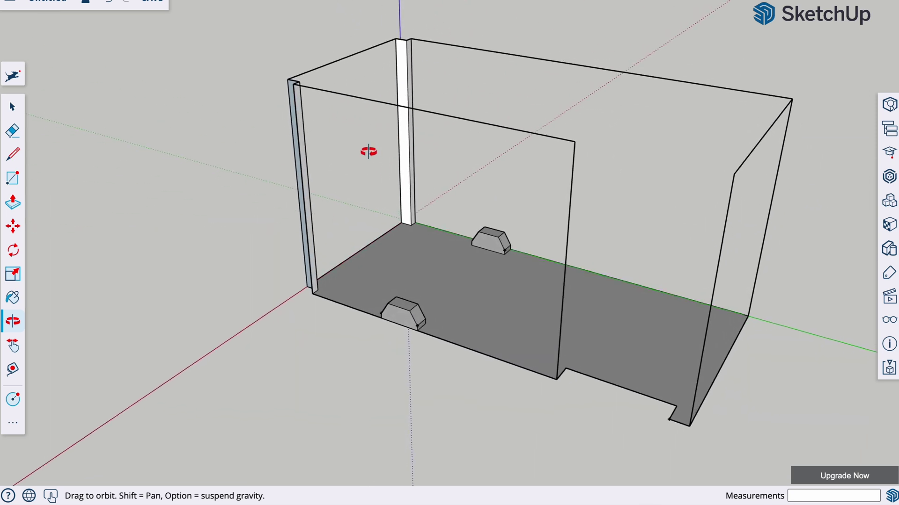
- Undo the deletion of the three wall faces and clear the selection
key(super+z)
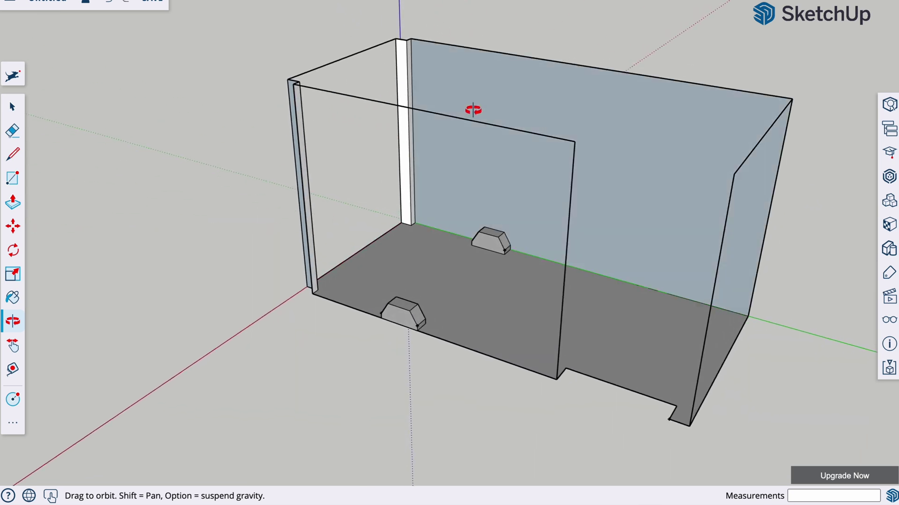
key(space)
click(672, 158)
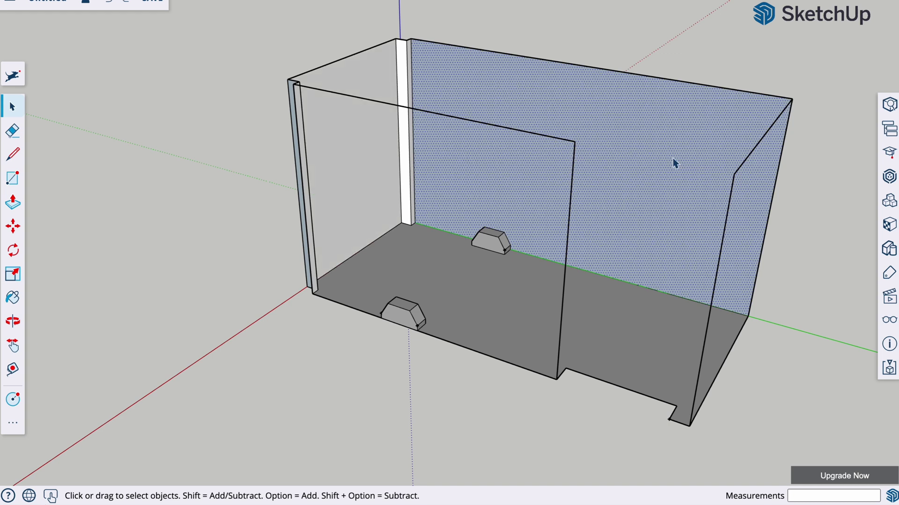
key(super+z)
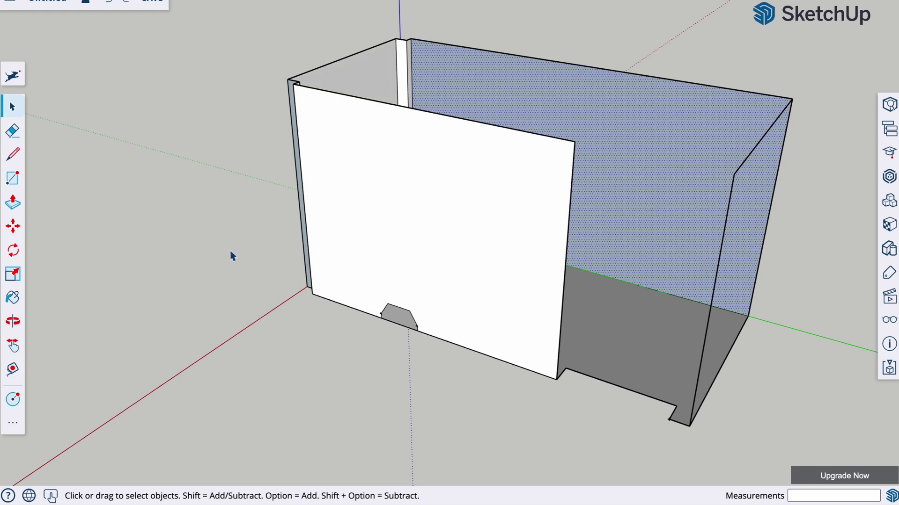
click(843, 331)
- Create a new tag named Walls
click(889, 273)
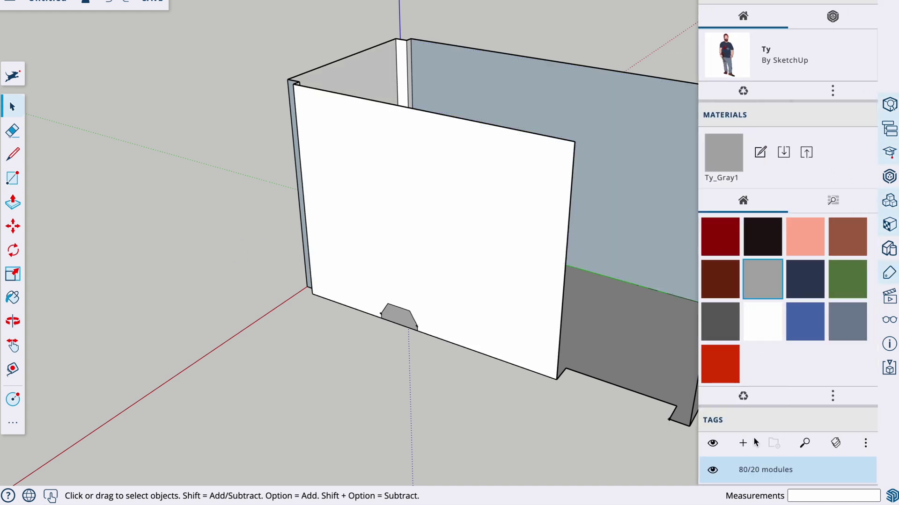
click(749, 442)
text(WEa)
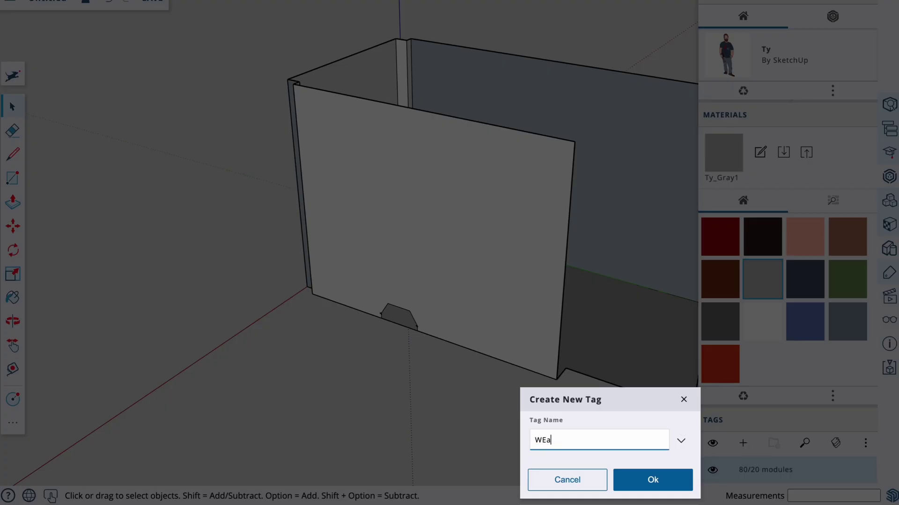
text(ll)
key(Return)
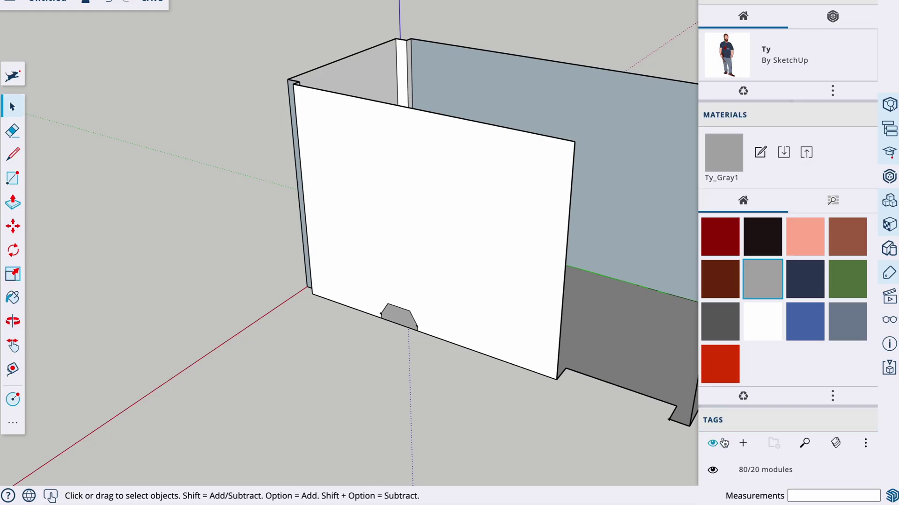
- Apply the Walls tag to the faces of both long walls and the origin-side end wall
scroll(725, 442, down, 1)
click(756, 470)
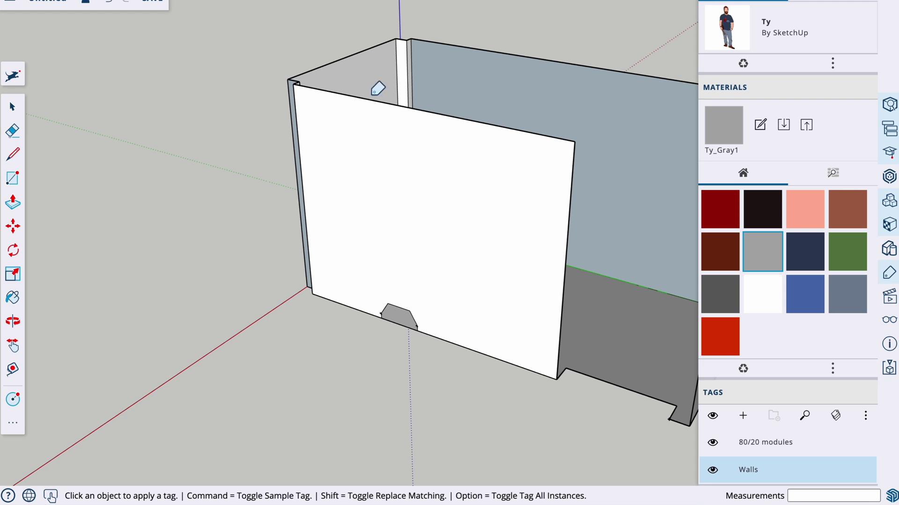
key(o)
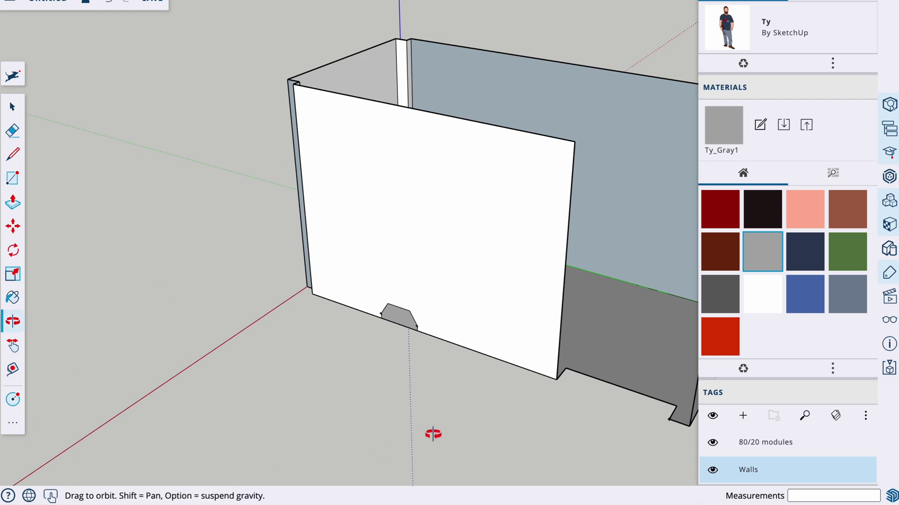
drag(433, 434, 72, 397)
drag(475, 276, 334, 281)
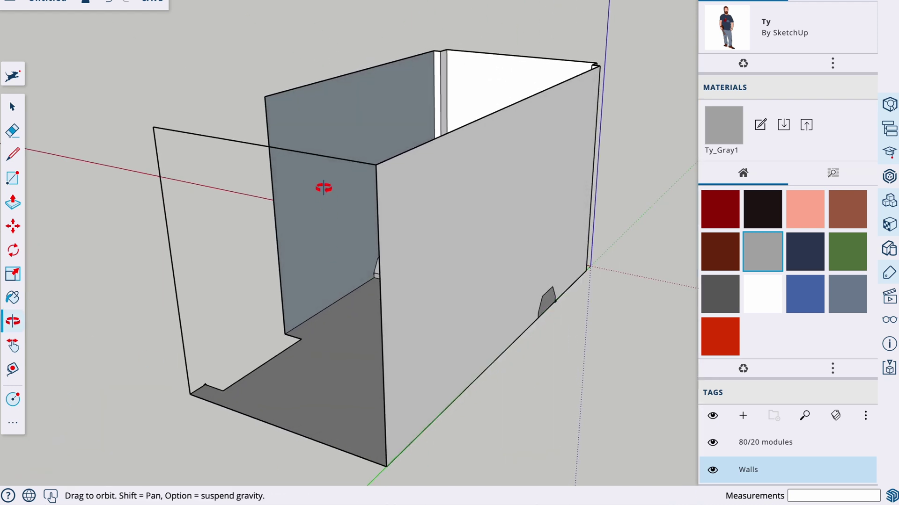
click(771, 468)
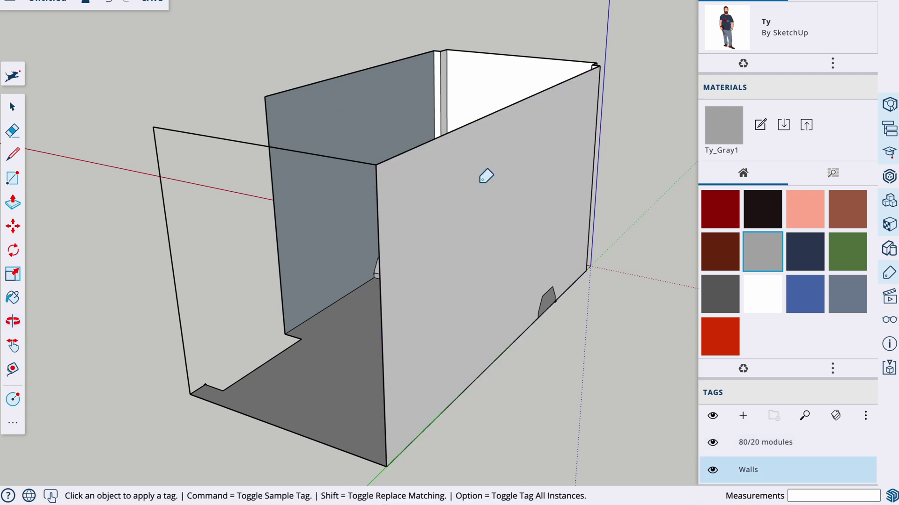
- Toggle the Walls tag's visibility several times, leaving the tagged wall faces hidden
click(712, 470)
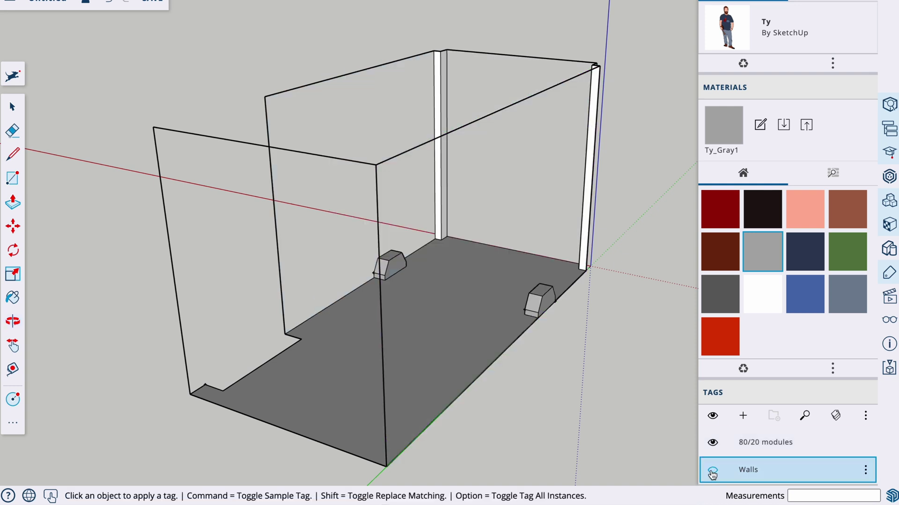
click(712, 471)
click(713, 470)
click(712, 470)
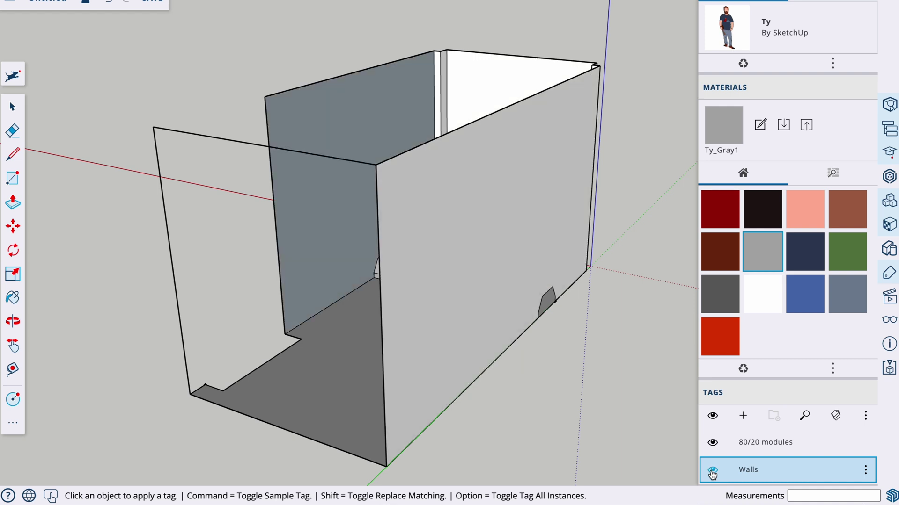
click(712, 470)
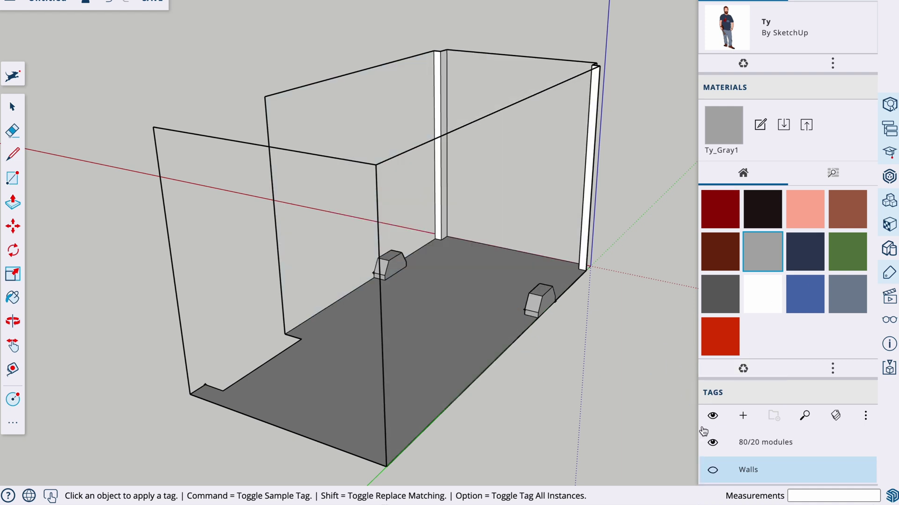
- Make the whole connected van shell, including floor, walls and pillars, into a component named Van Base and clear the selection
key(o)
drag(162, 144, 297, 260)
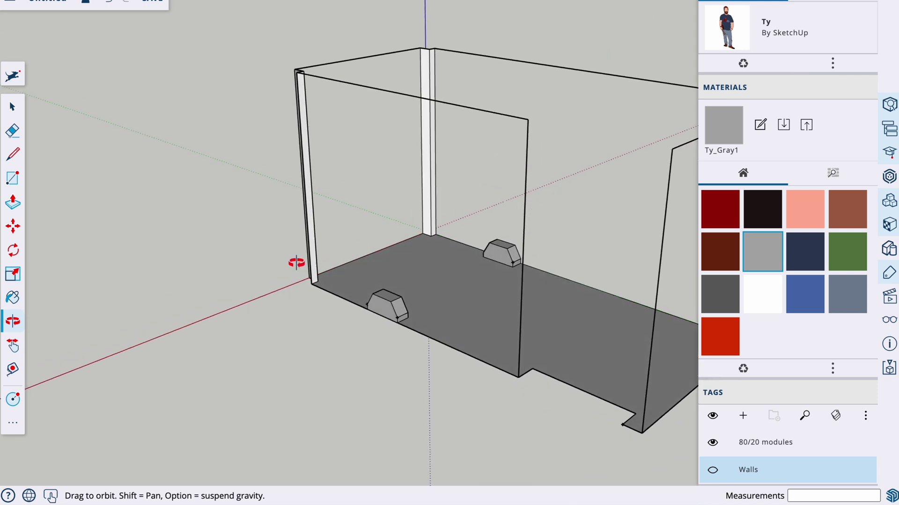
drag(218, 252, 240, 295)
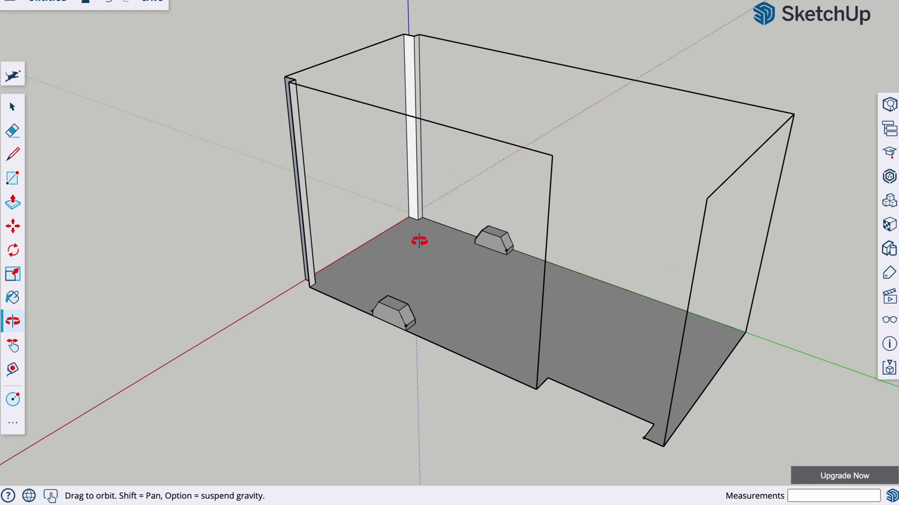
drag(380, 280, 580, 279)
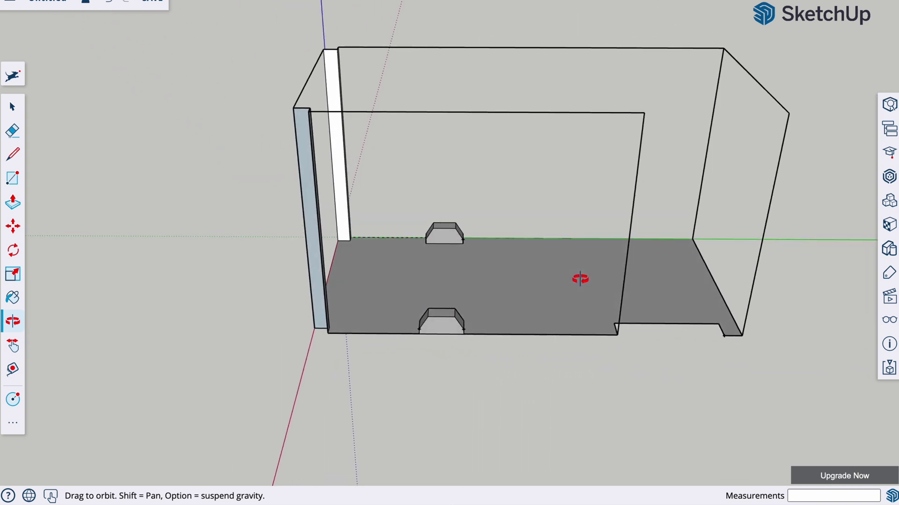
key(space)
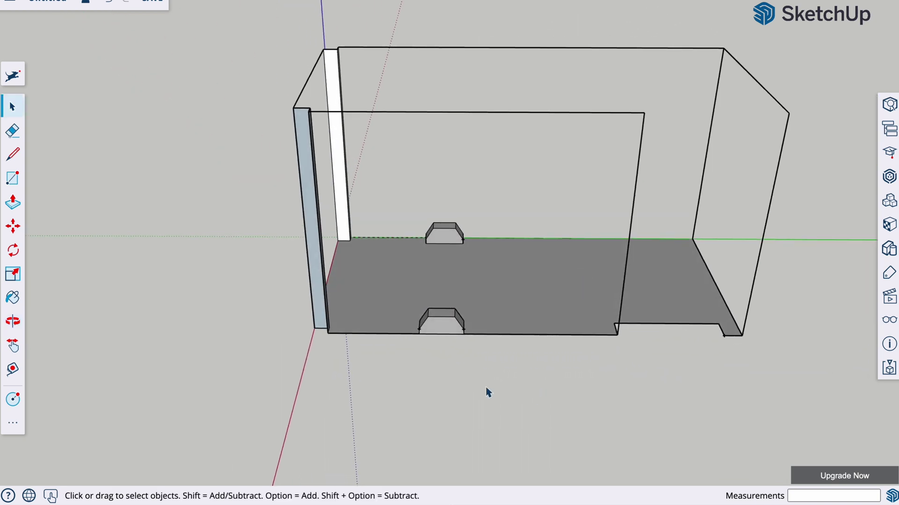
key(o)
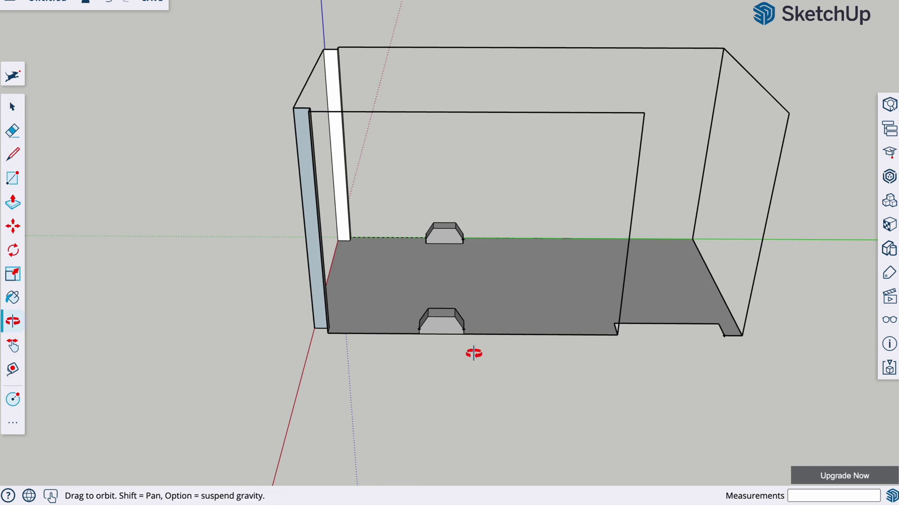
drag(422, 367, 592, 399)
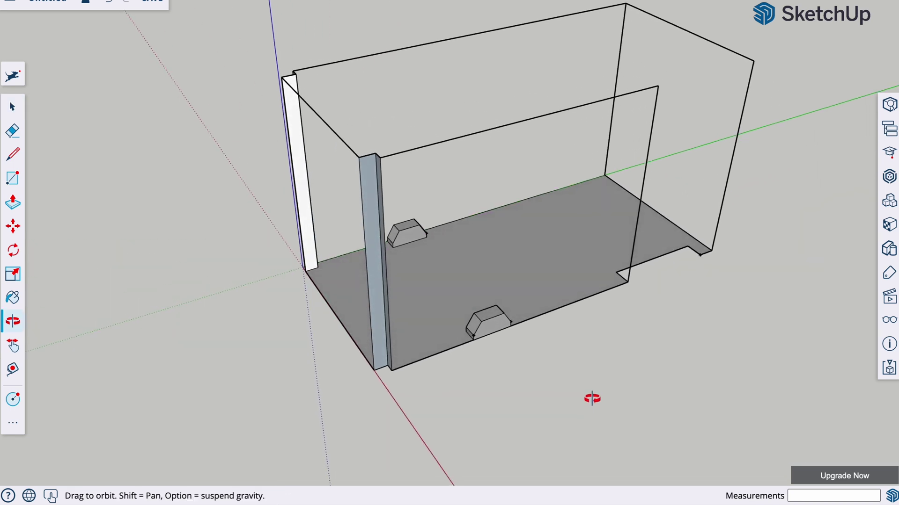
key(space)
triple_click(555, 268)
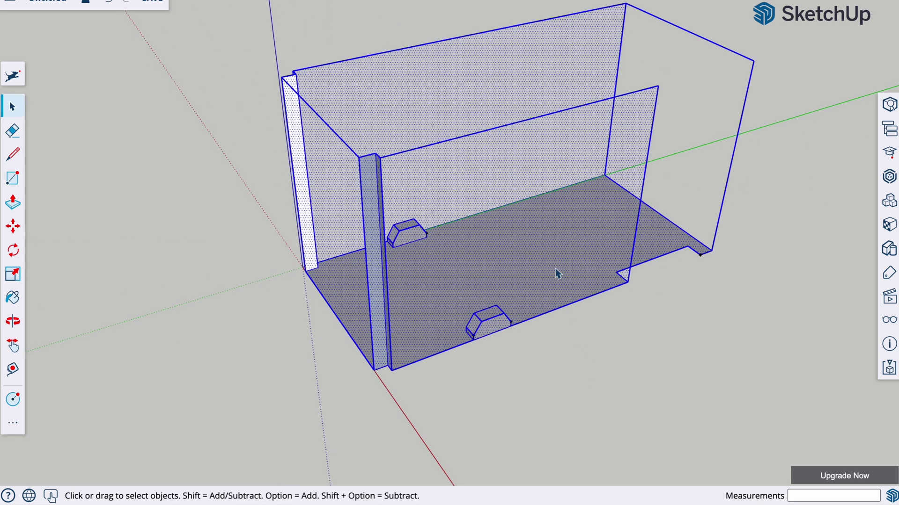
right_click(515, 264)
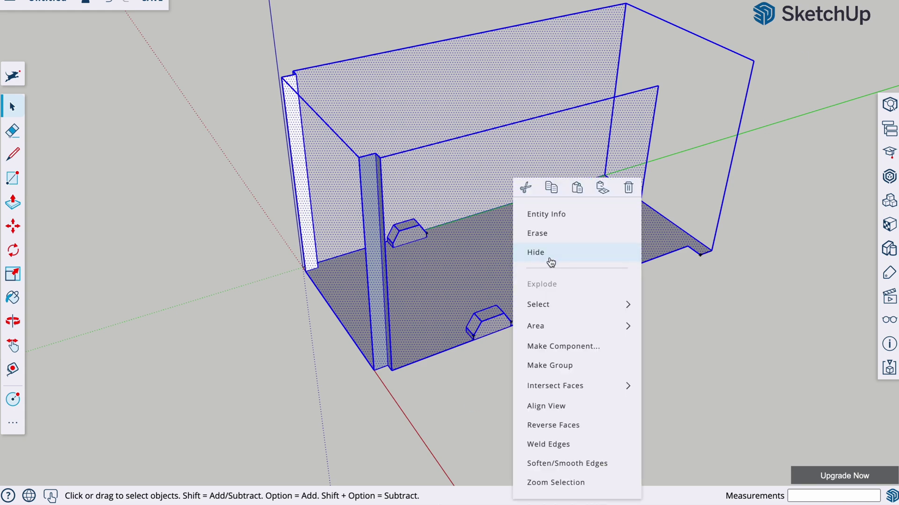
click(569, 346)
text(Van Base)
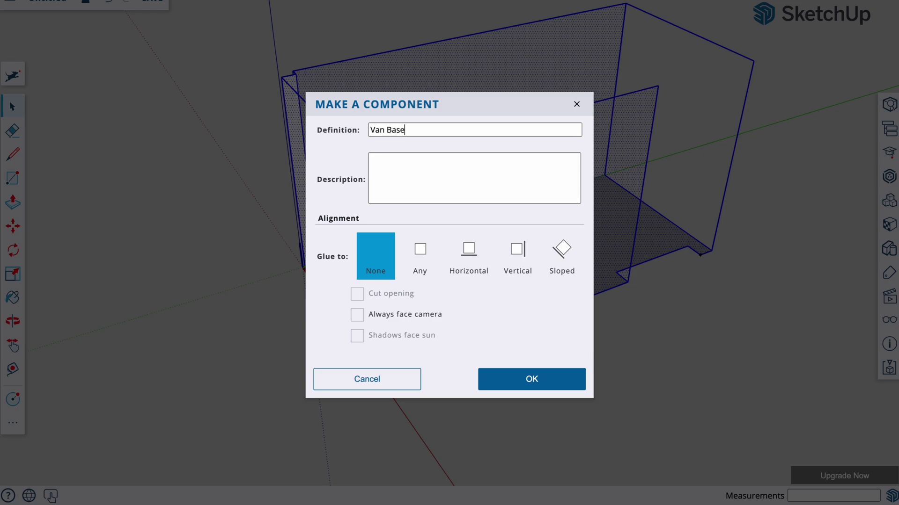
key(Return)
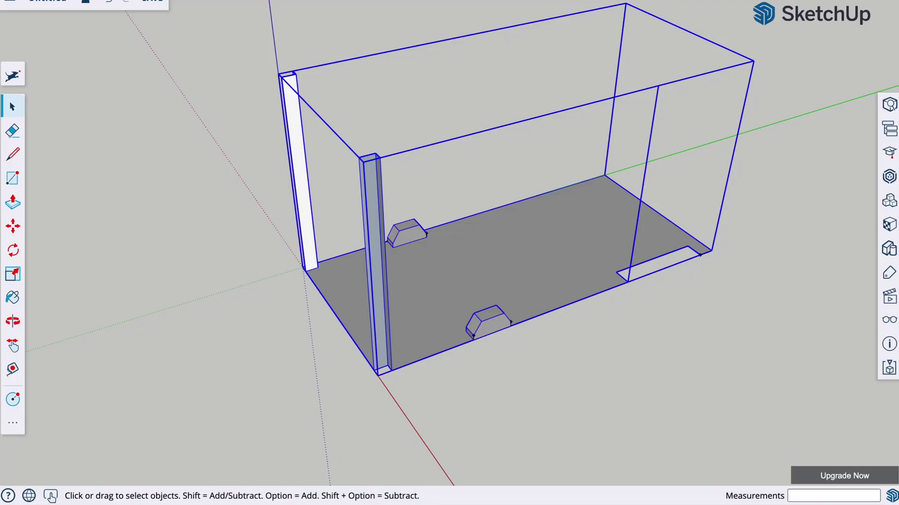
click(558, 380)
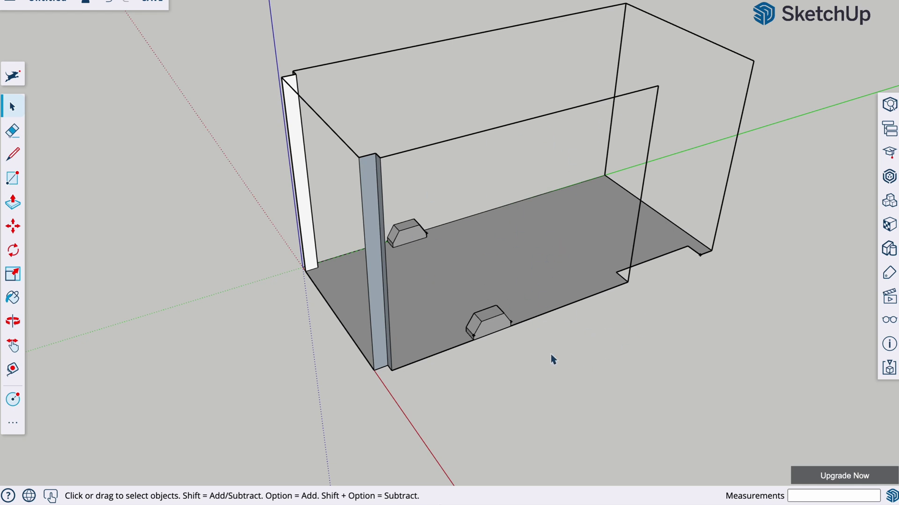
click(17, 247)
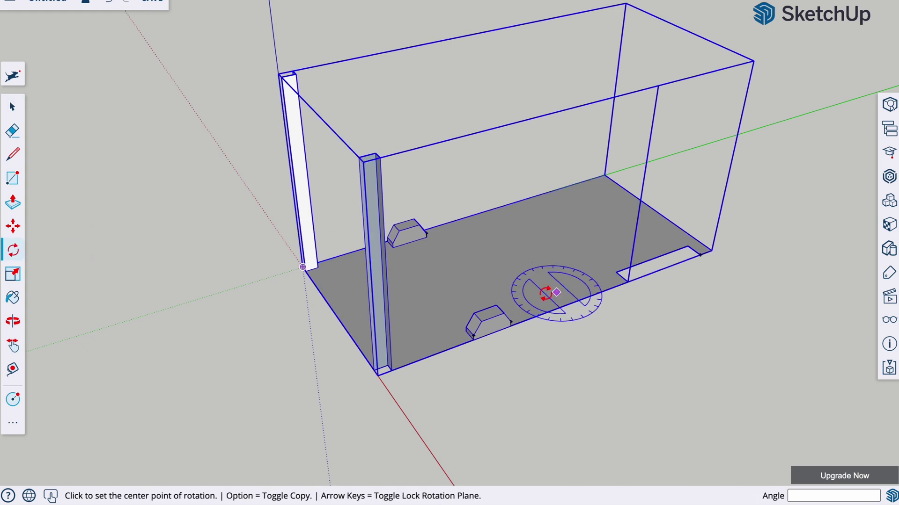
middle_drag(545, 293, 544, 293)
key(space)
click(630, 337)
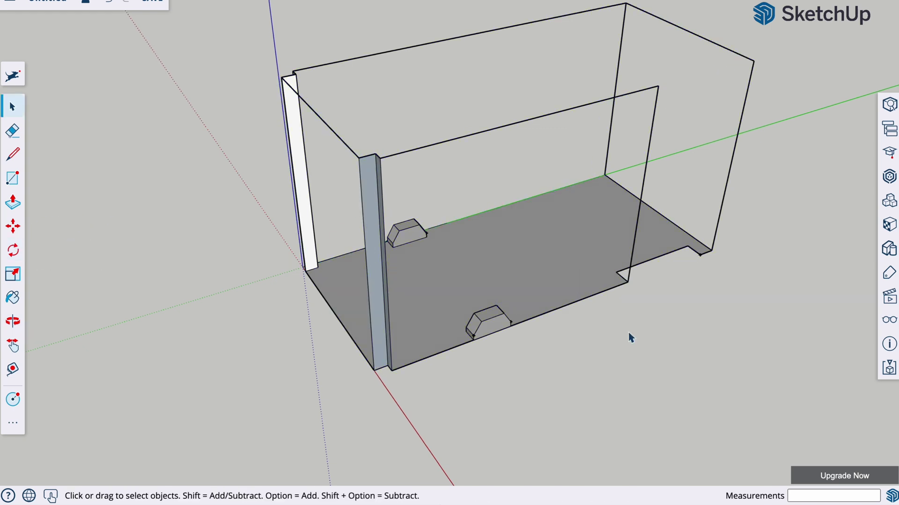
- Draw a 24" by 20" rectangle on the ground outside the van, beside the long floor edge with the cutout
middle_drag(630, 337, 388, 263)
middle_drag(326, 334, 526, 311)
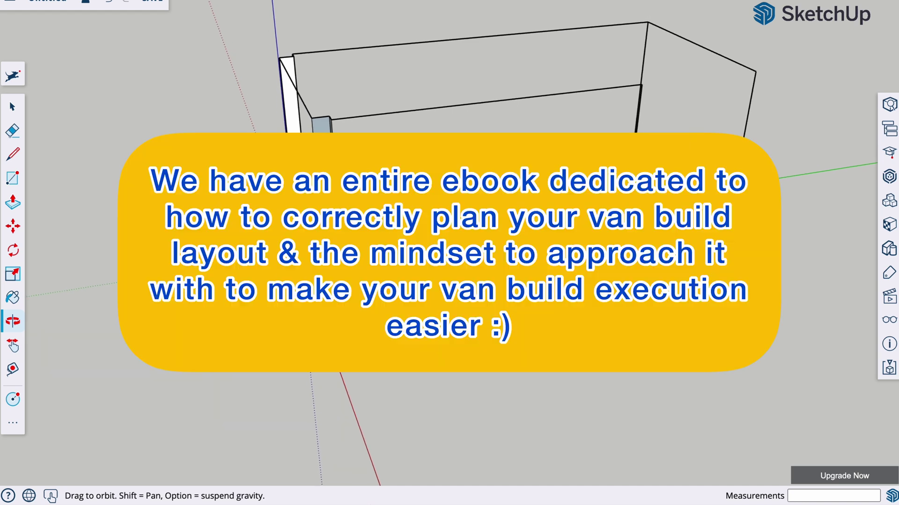
drag(571, 363, 543, 328)
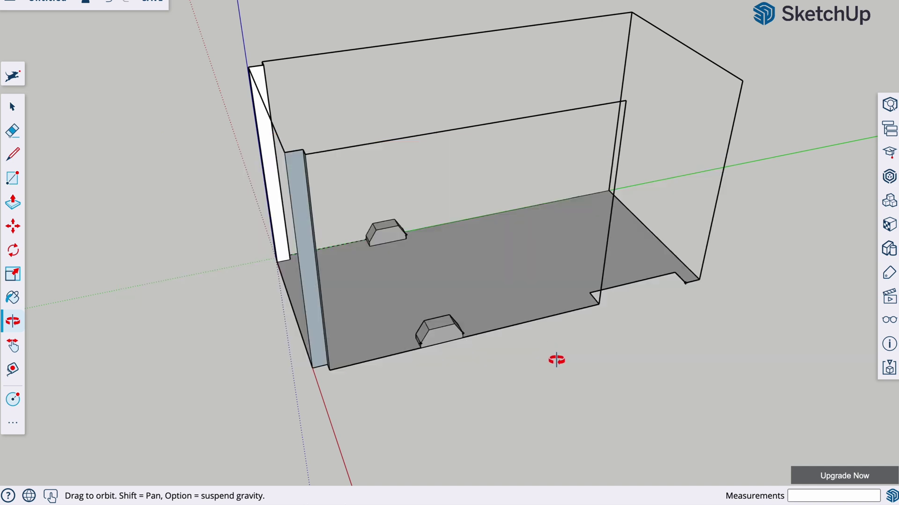
key(r)
click(556, 359)
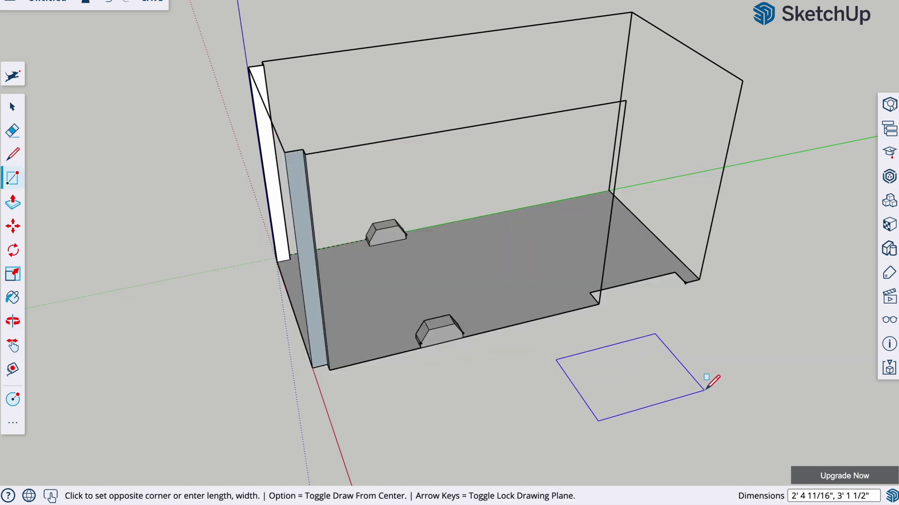
text(24")
text(,20")
key(Return)
- Push/Pull the 24" by 20" rectangle up 30" into a box
key(p)
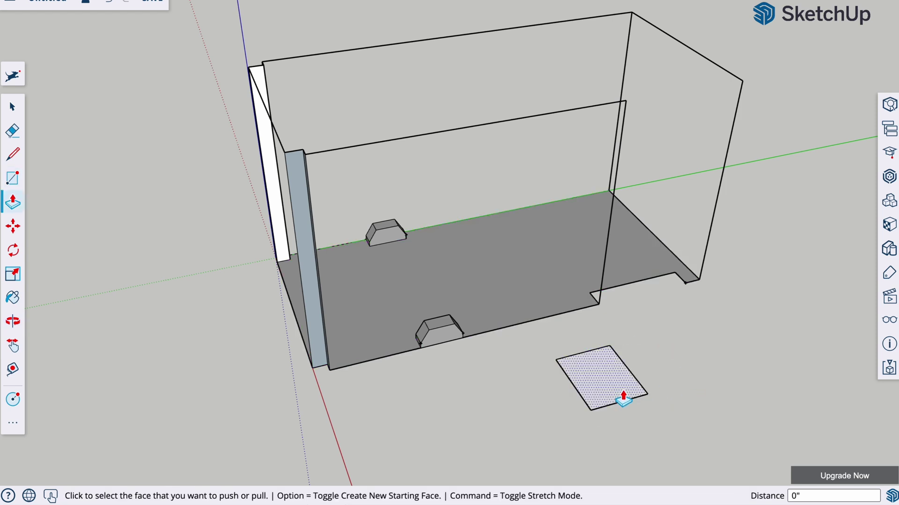
click(622, 368)
text(30)
key(Return)
key(space)
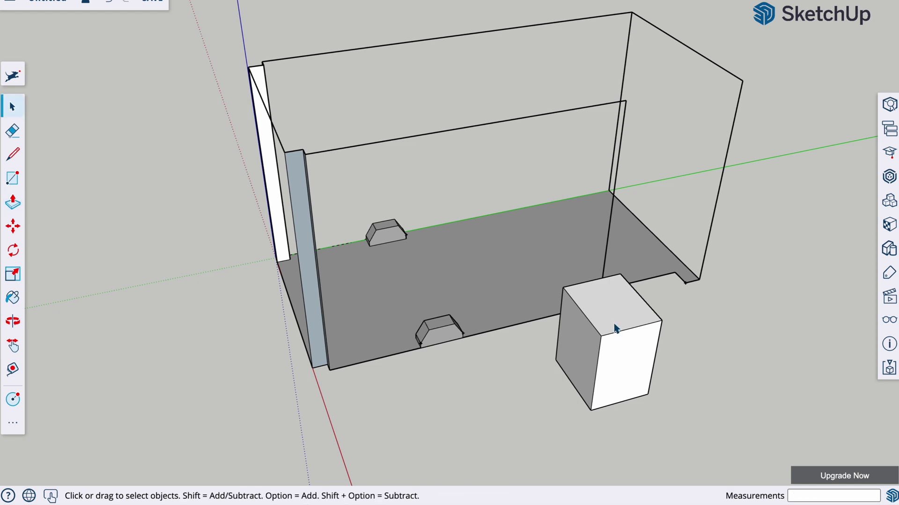
- Make the whole 30" tall box into a component named Fridge
click(615, 328)
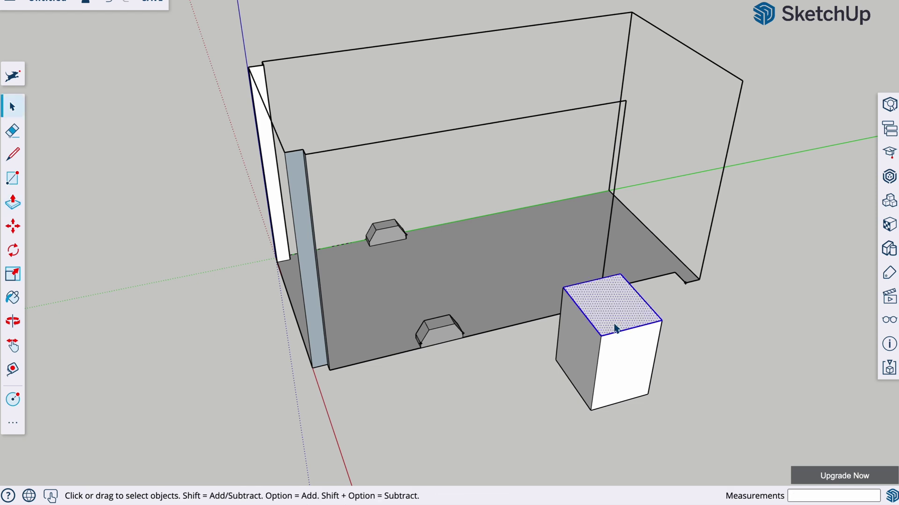
triple_click(616, 351)
right_click(616, 353)
click(656, 352)
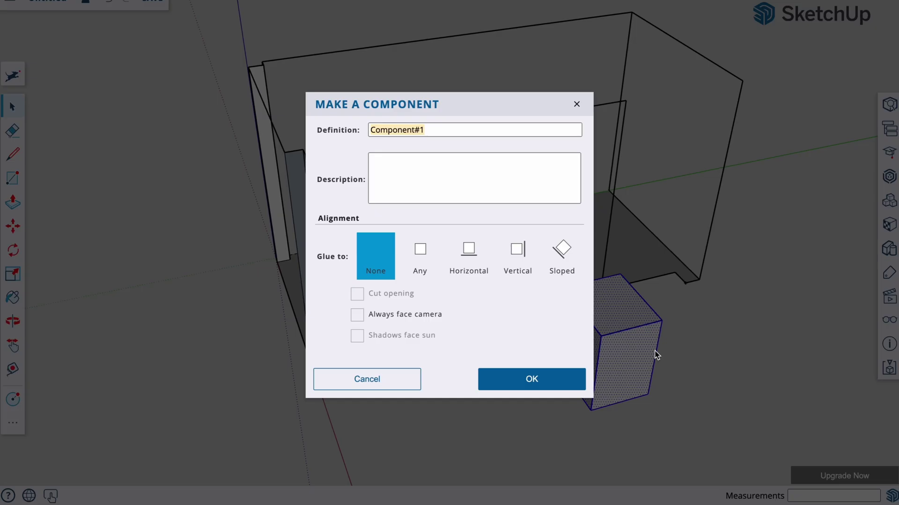
text(Fridge)
key(Return)
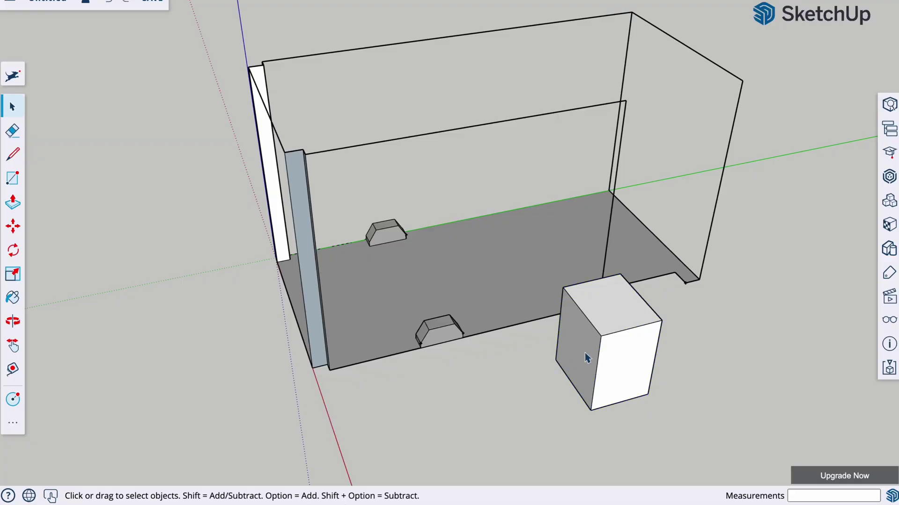
- Move the Fridge by its bottom corner onto the van floor's long edge, between the wheel well and the cutout, and deselect it
key(m)
click(601, 336)
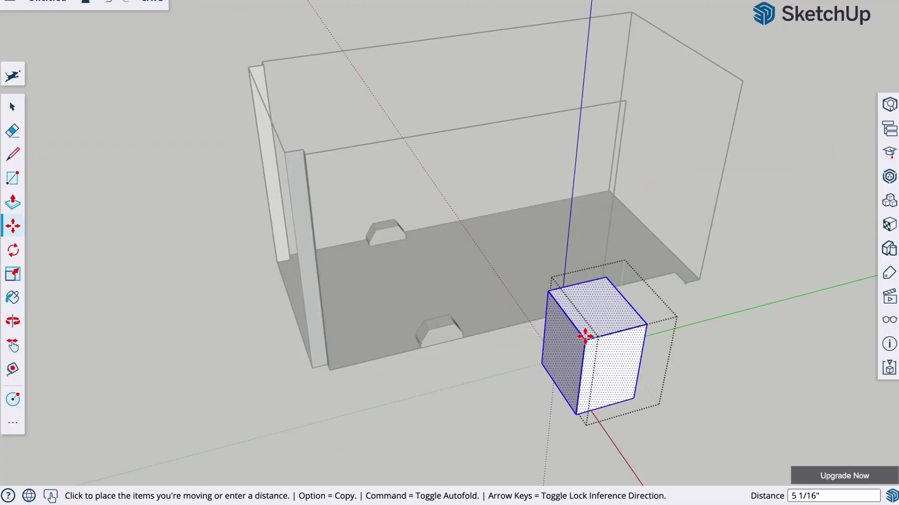
key(Escape)
click(591, 411)
click(531, 319)
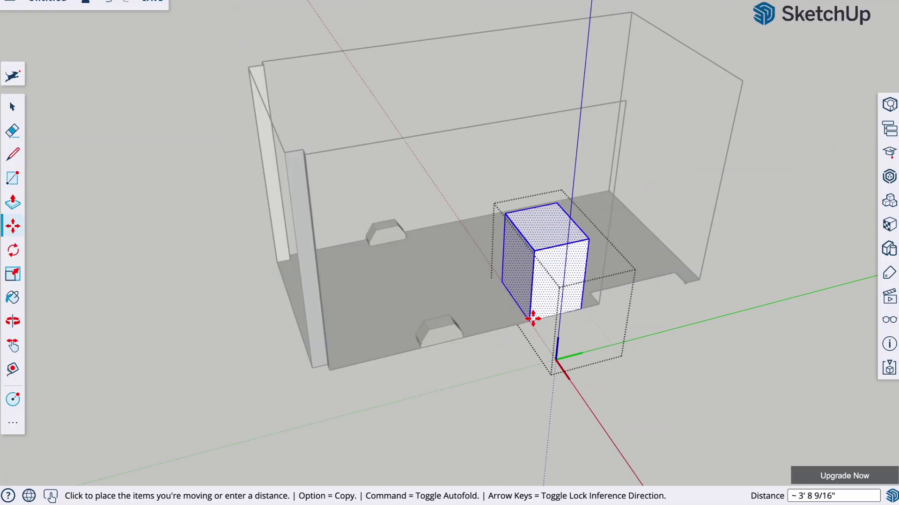
key(space)
click(504, 387)
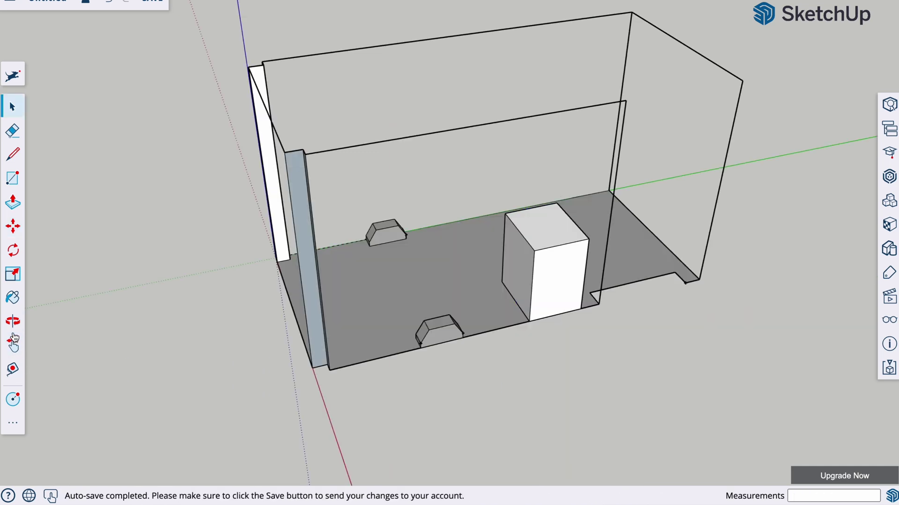
- Draw a 10" by 10" rectangle on the ground outside the van, beside the green-axis edge of the floor
click(13, 322)
drag(356, 324, 206, 342)
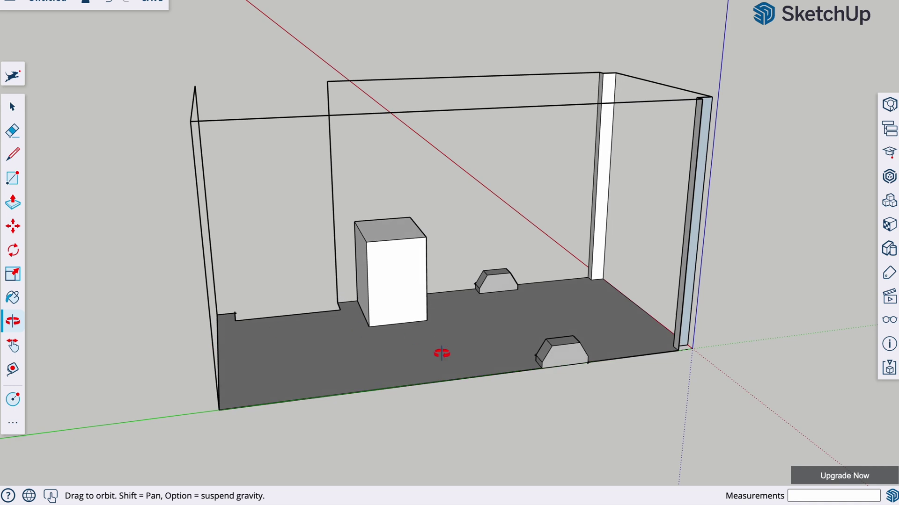
drag(383, 356, 416, 346)
key(space)
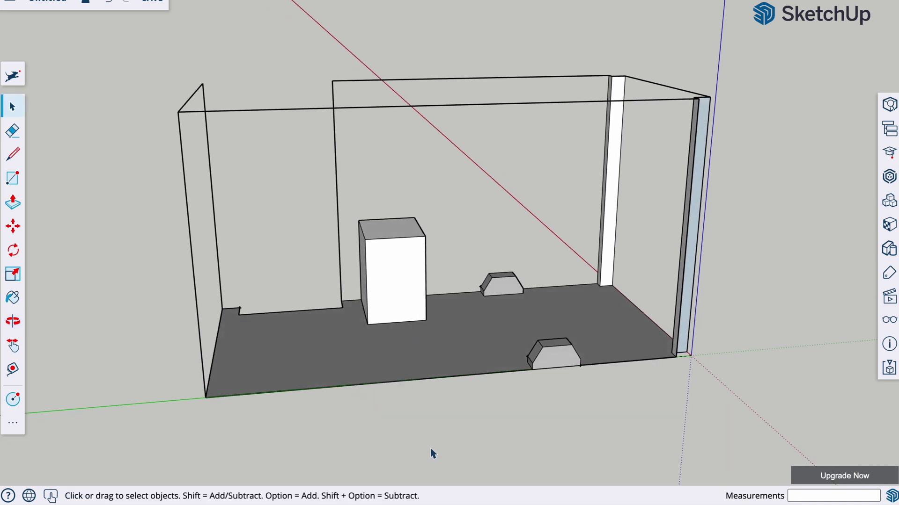
key(r)
click(463, 415)
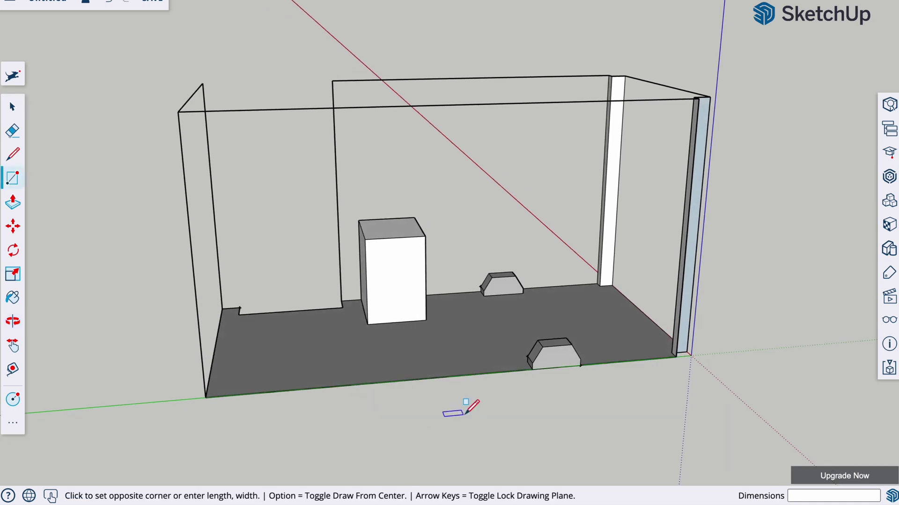
text(10")
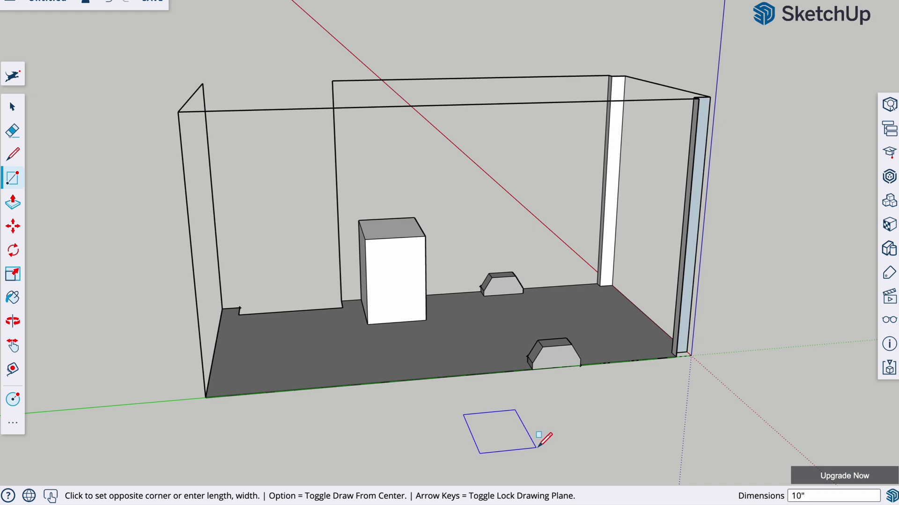
text(,10")
key(Return)
- Push/Pull the 10" square up 15" into a small box
key(p)
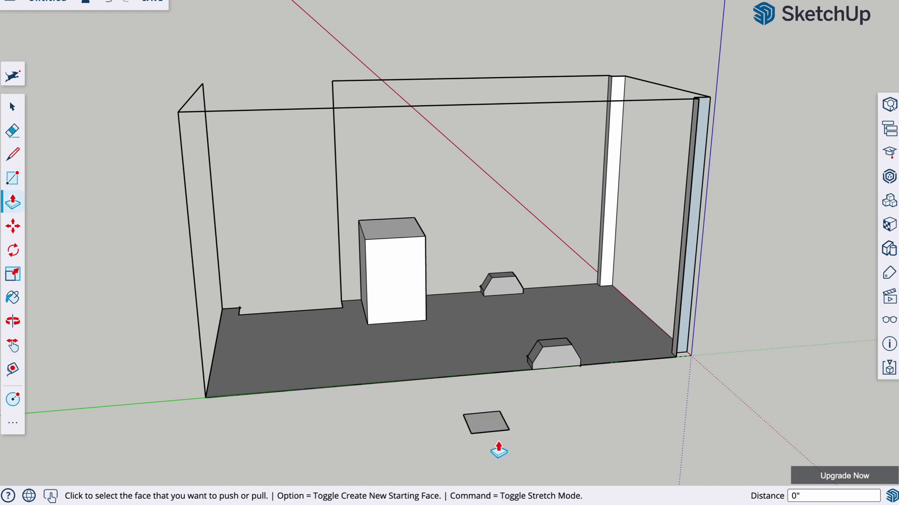
click(489, 424)
text(15:)
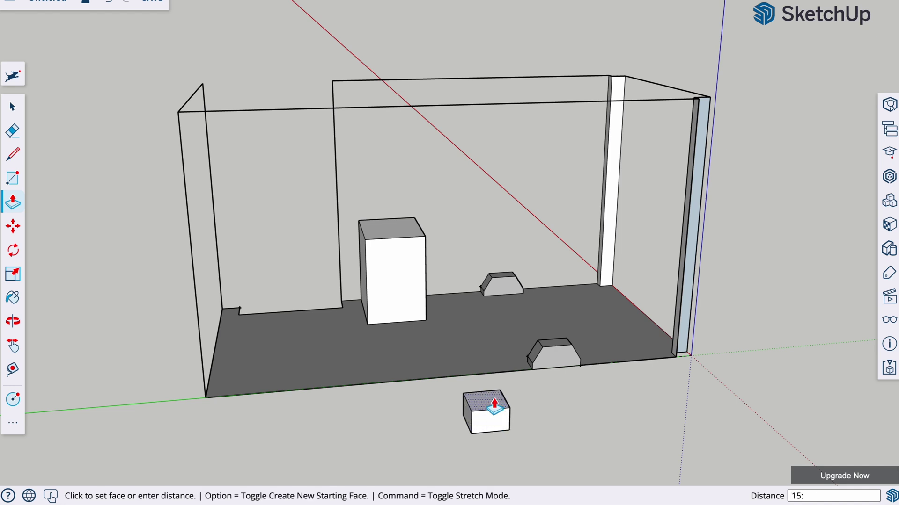
key(Return)
key(space)
- Make the whole small box into a component named Toilet
triple_click(495, 402)
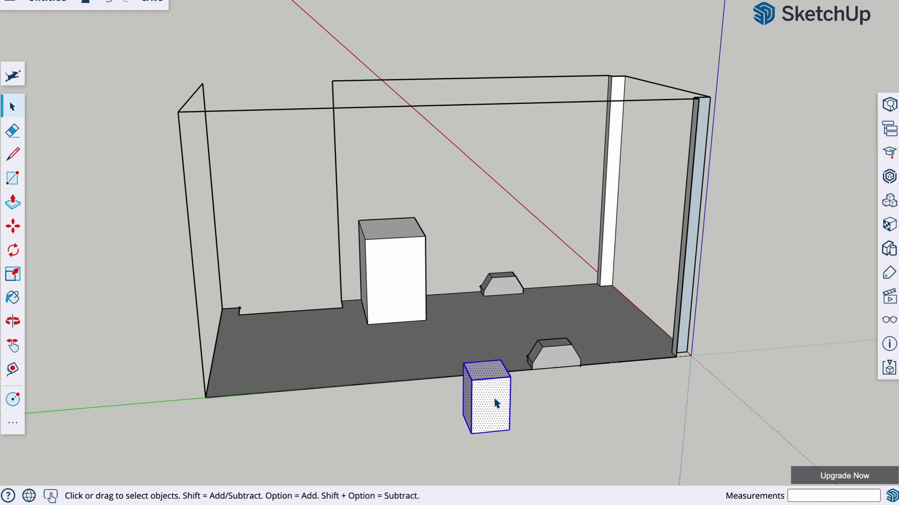
click(496, 402)
click(570, 421)
triple_click(503, 406)
right_click(497, 403)
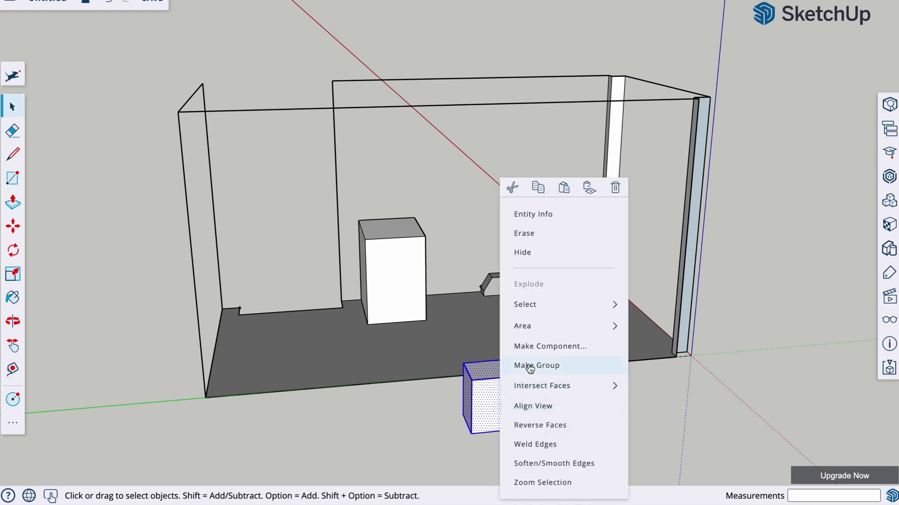
click(536, 348)
key(ctrl+a)
text(Toilet)
key(Return)
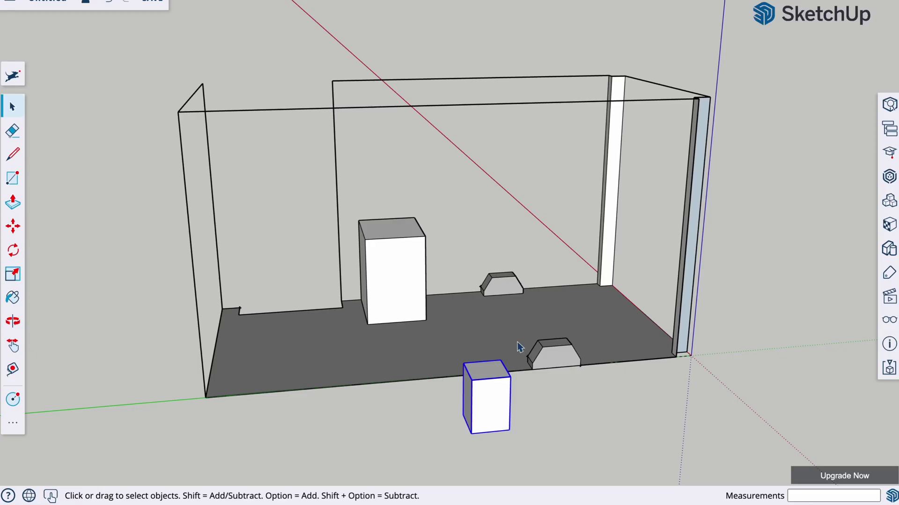
- Move the Toilet by its bottom corner onto the van floor near the green-axis edge, across from the fridge side, and deselect it
key(m)
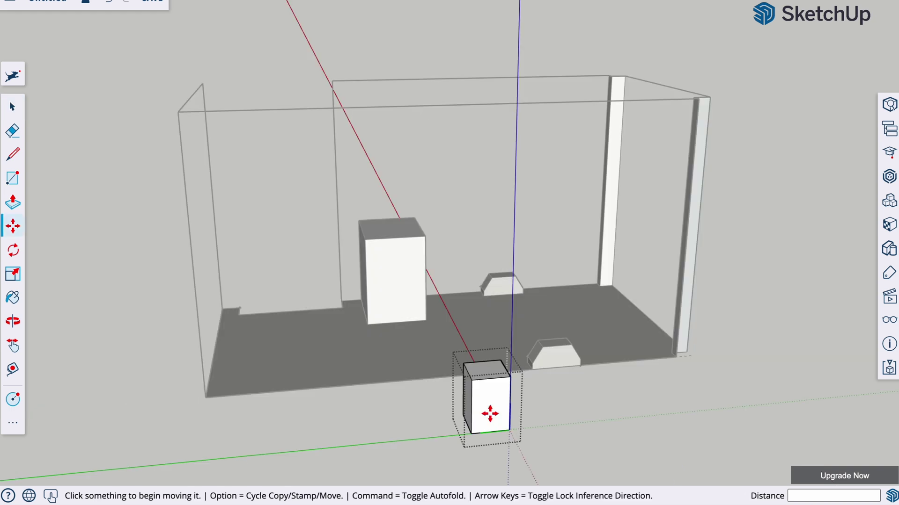
key(space)
click(488, 422)
key(m)
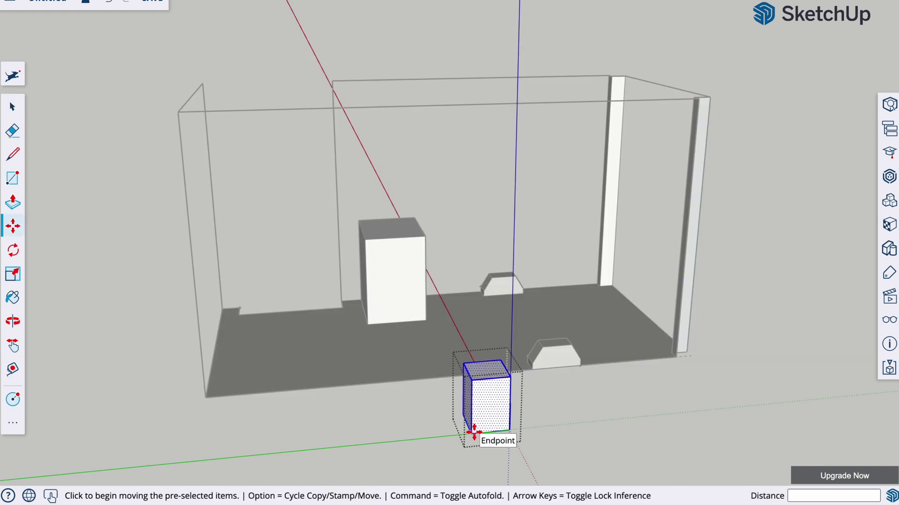
click(466, 430)
click(345, 369)
click(13, 321)
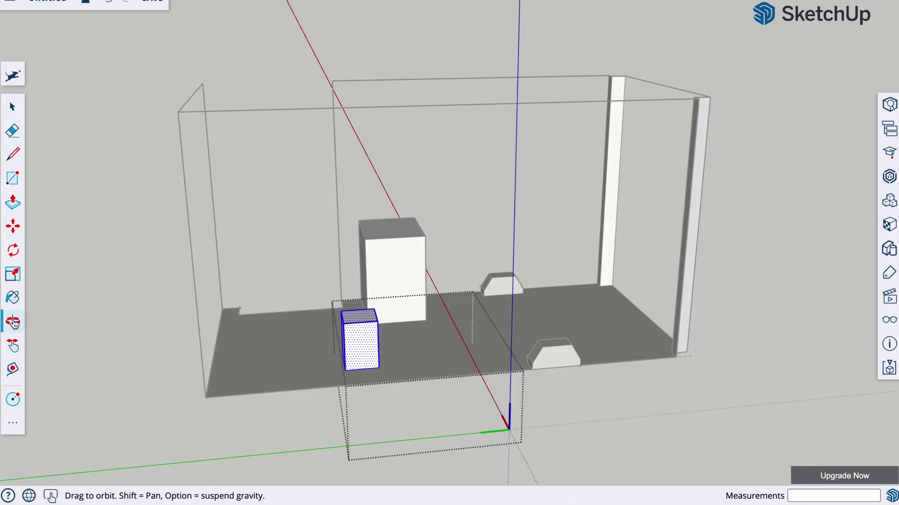
drag(140, 250, 588, 330)
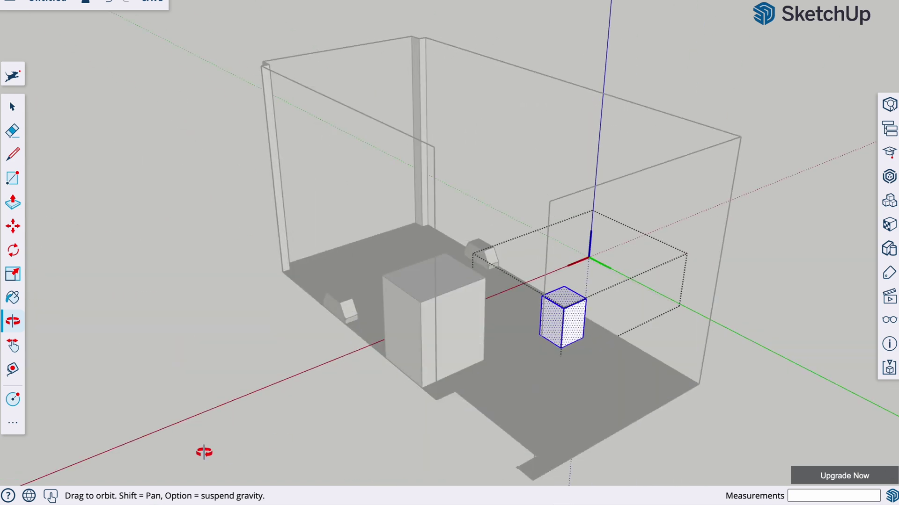
key(space)
click(243, 424)
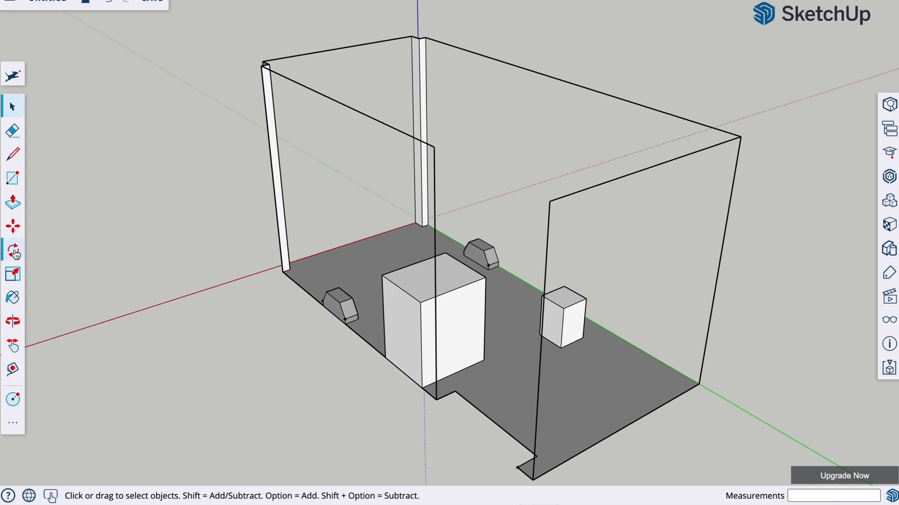
key(o)
drag(692, 346, 437, 311)
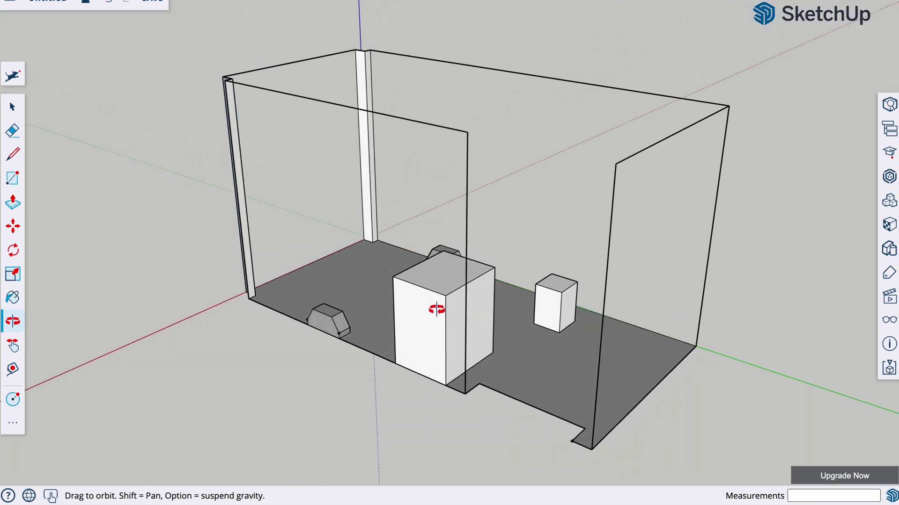